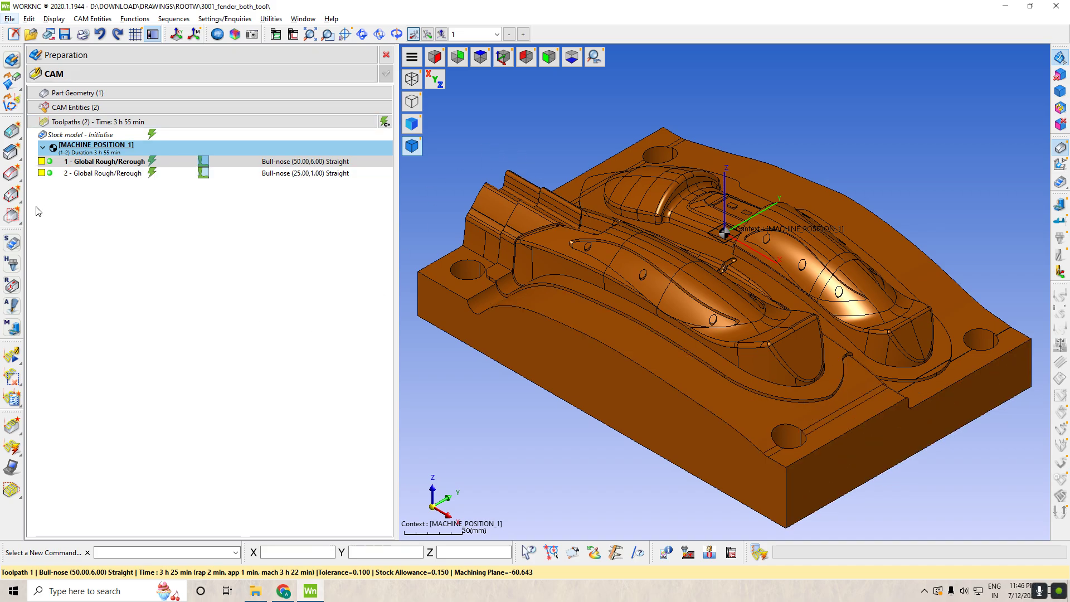
- Show and hide the second Global Rough/Rerough toolpath to review its coverage on the model
left_click(41, 173)
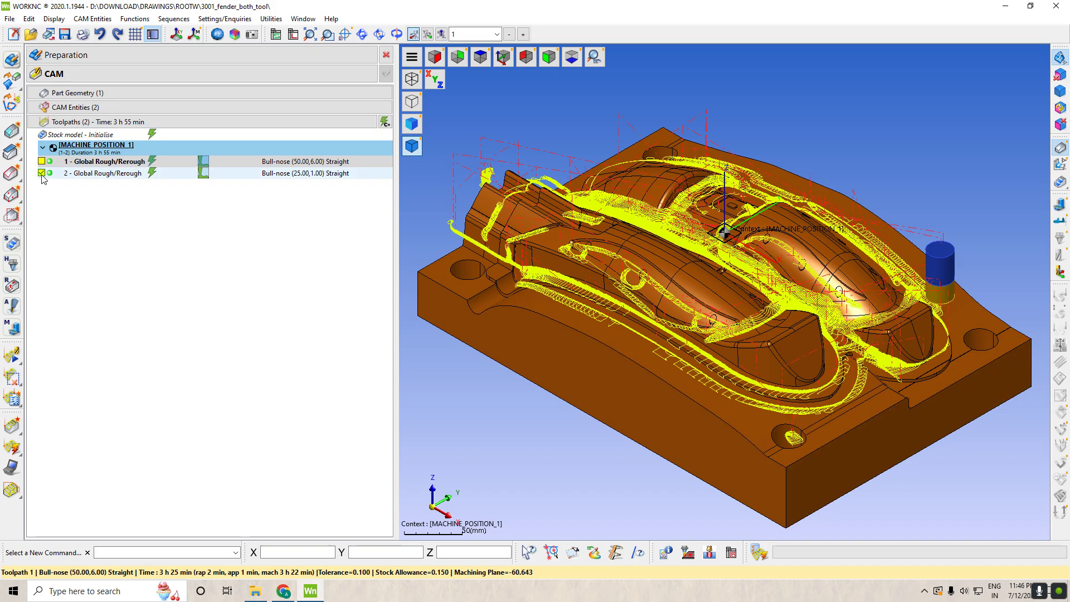
left_click(41, 173)
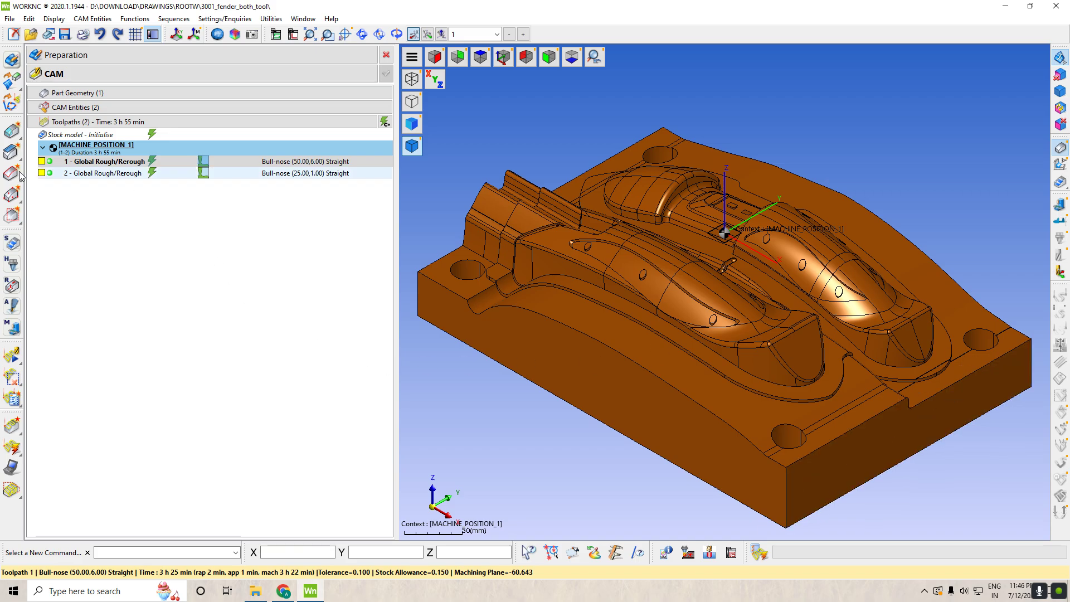
left_click(41, 173)
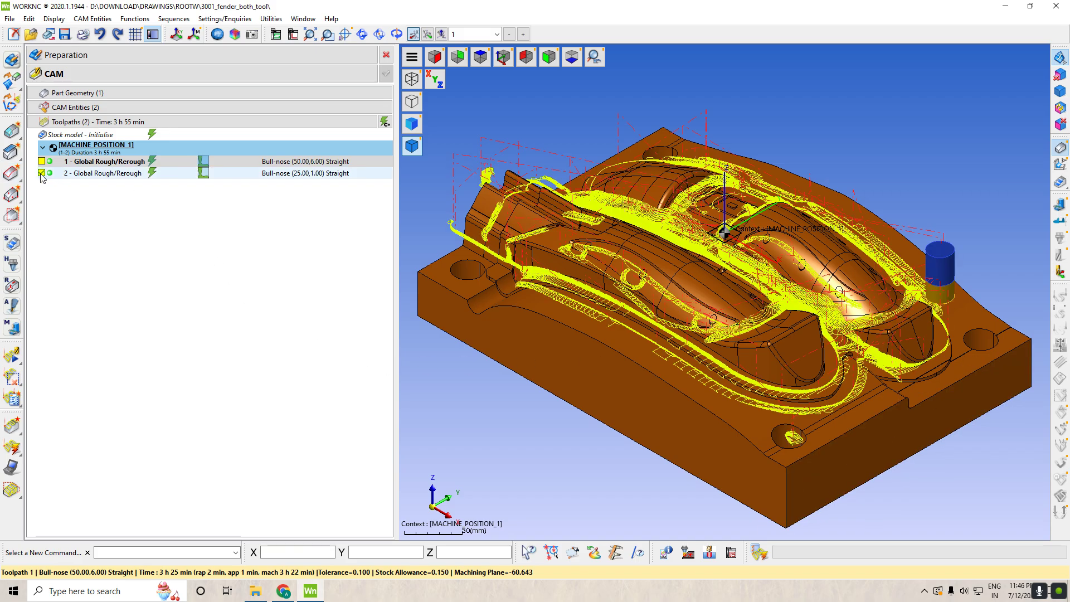
left_click(42, 173)
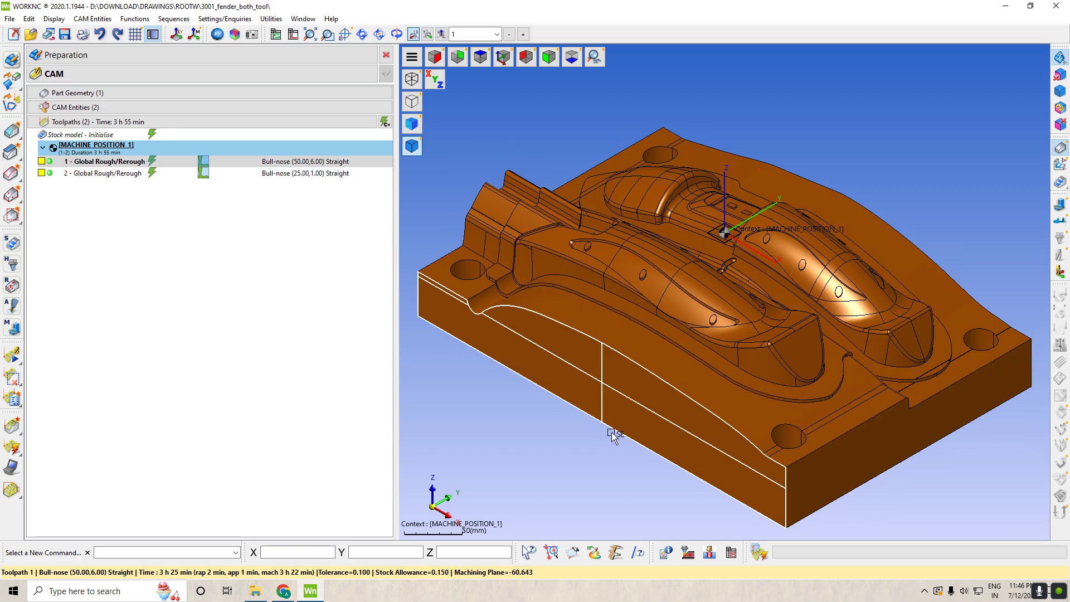
- Inspect the narrow channel of the fender form with the second Global Rough/Rerough toolpath displayed, and hide the toolpath again
scroll(724, 474, "down", 2)
scroll(656, 337, "up", 3)
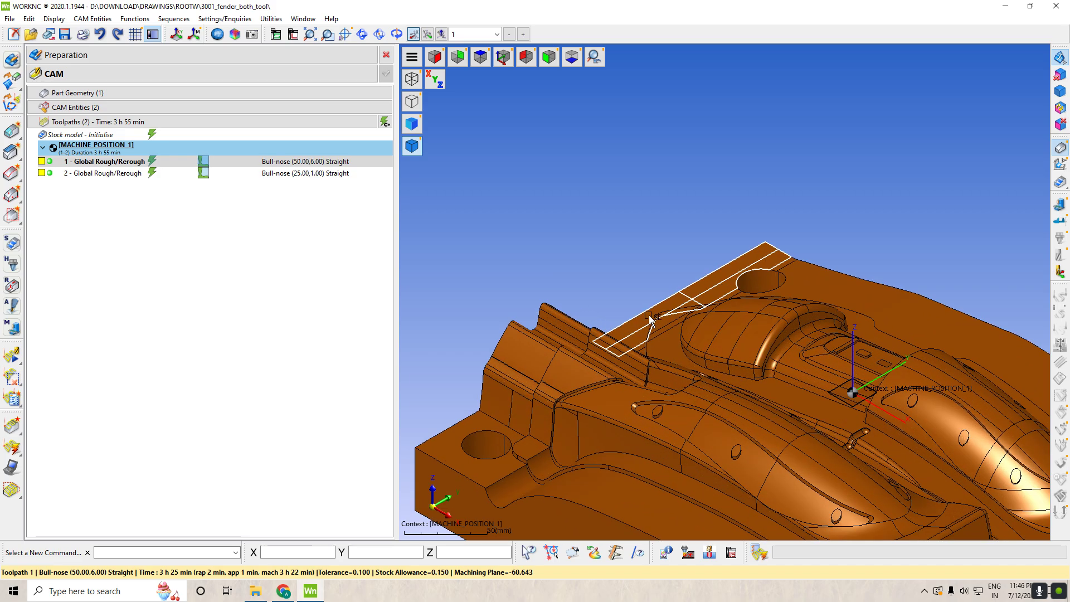
scroll(651, 315, "up", 4)
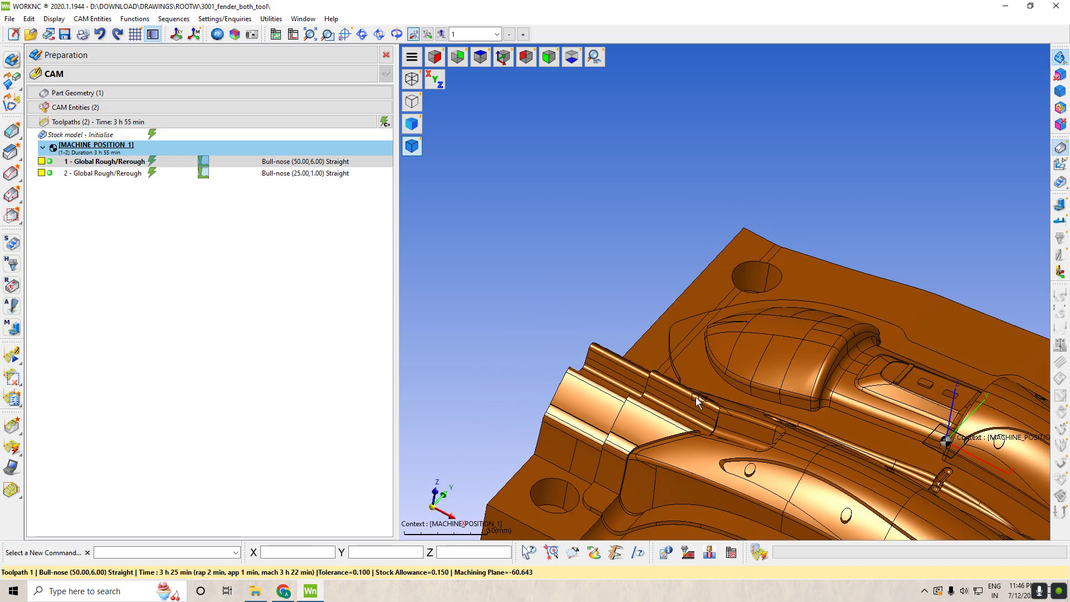
scroll(586, 283, "down", 5)
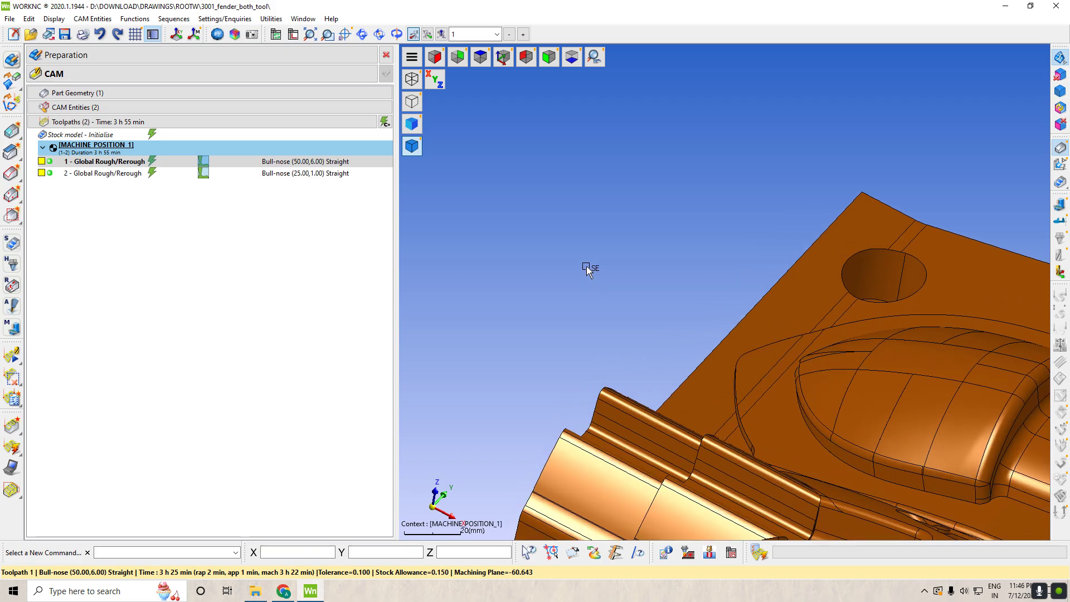
middle_click_drag(595, 284, 685, 382)
scroll(784, 467, "down", 3)
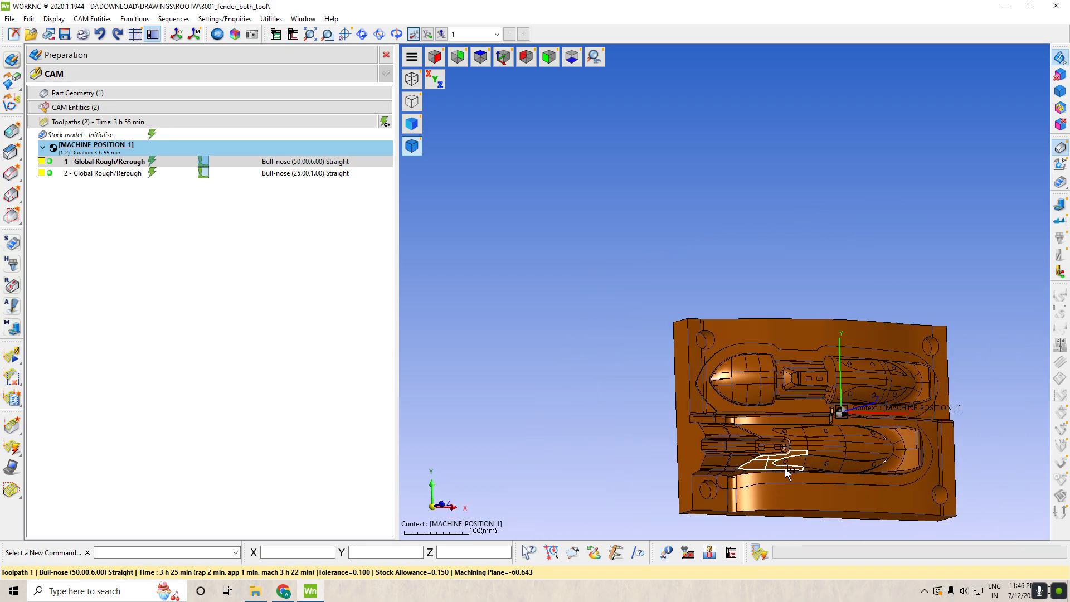
scroll(785, 466, "up", 3)
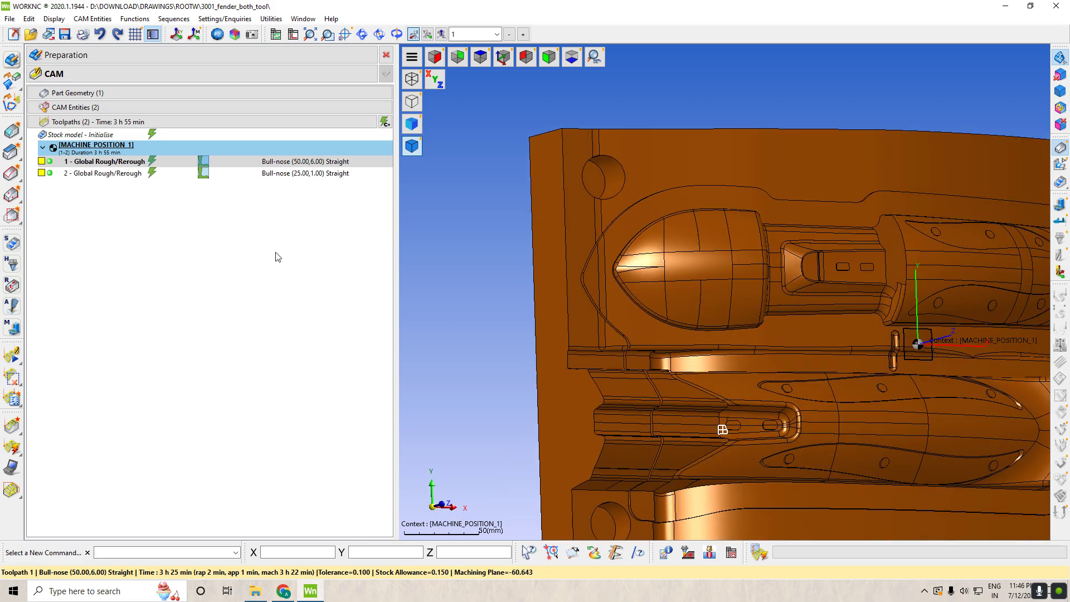
left_click(42, 172)
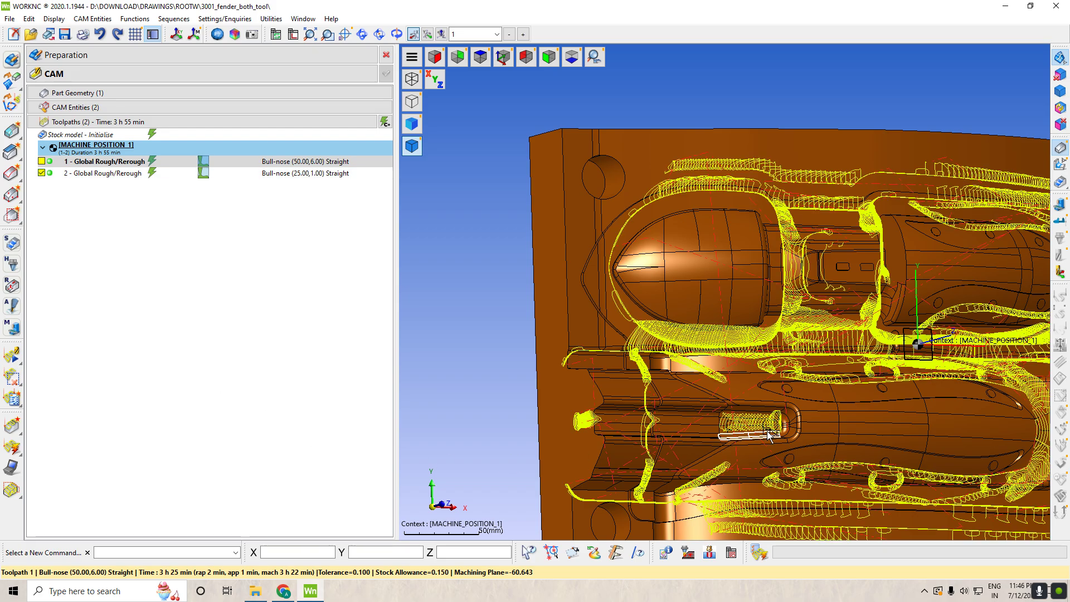
middle_click_drag(768, 434, 836, 411)
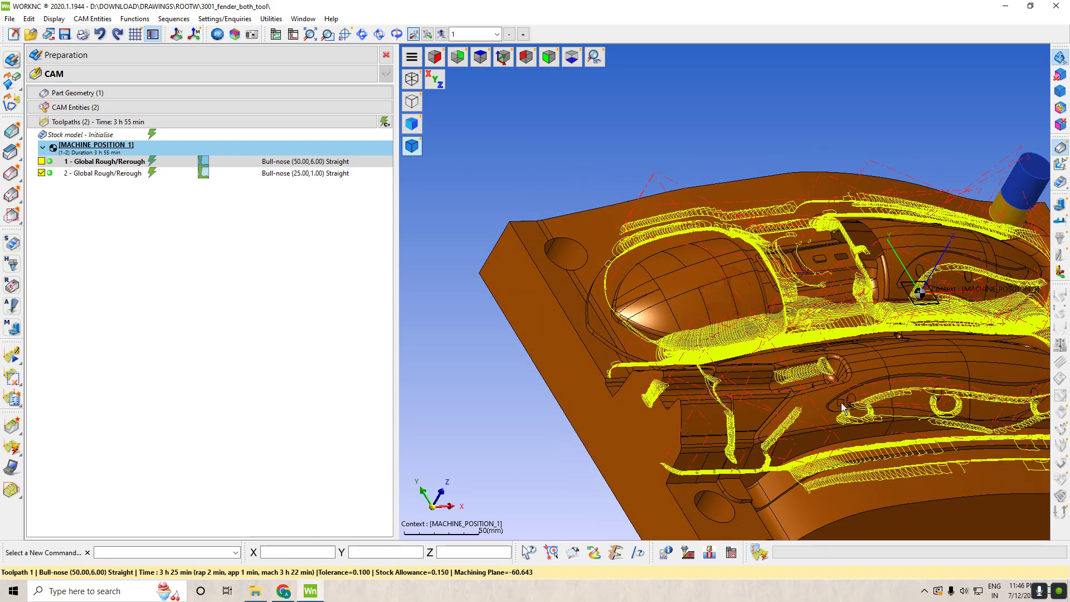
left_click(41, 173)
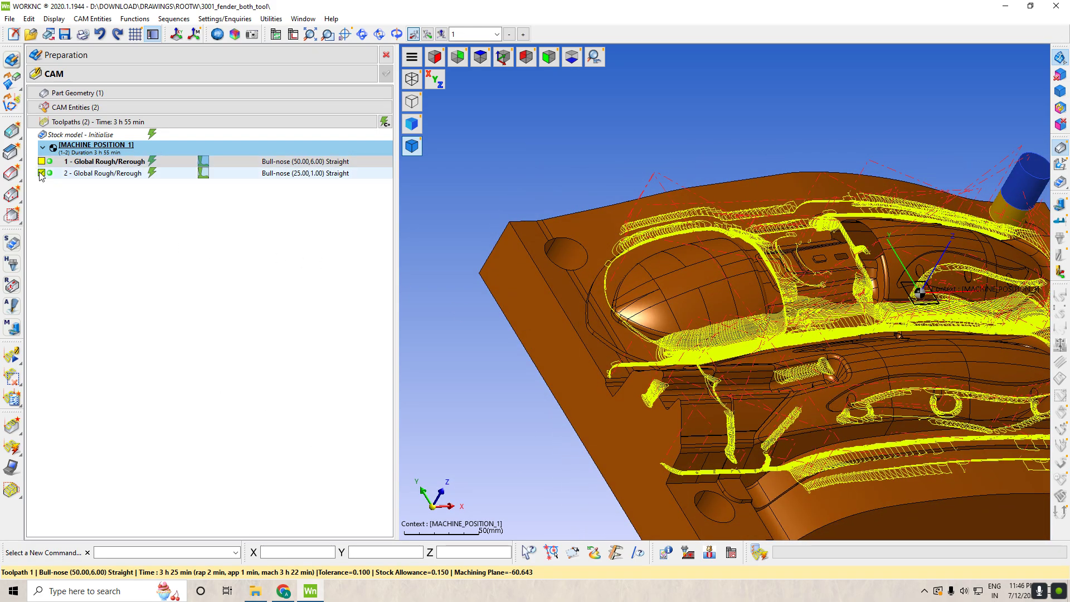
- Set the pocket selection minimum width of the second Global Rough/Rerough toolpath to 0.000 and recalculate it
double_click(50, 174)
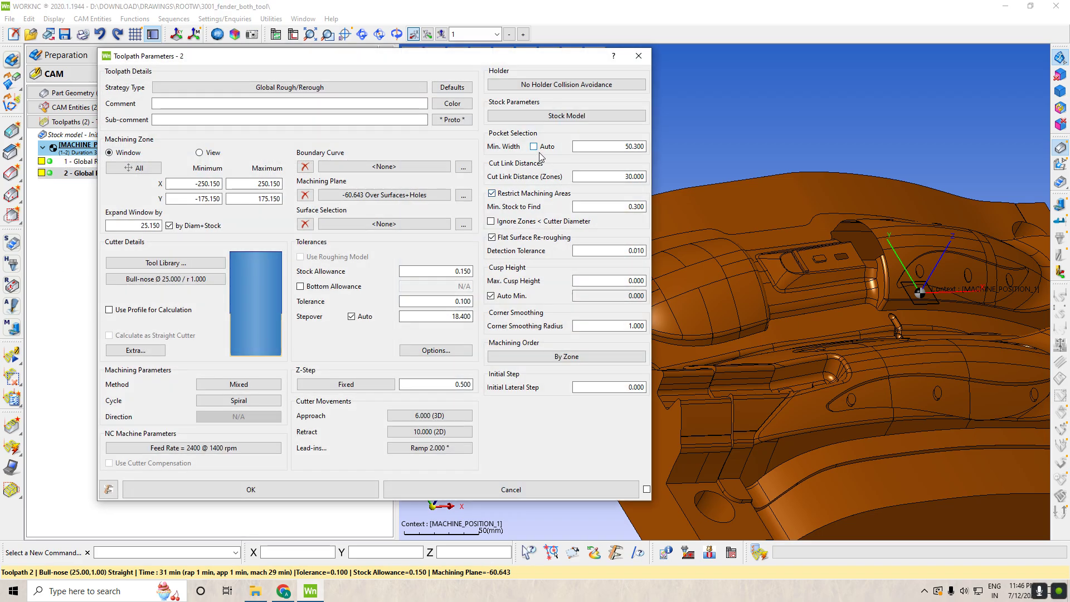
double_click(616, 149)
type("0.000")
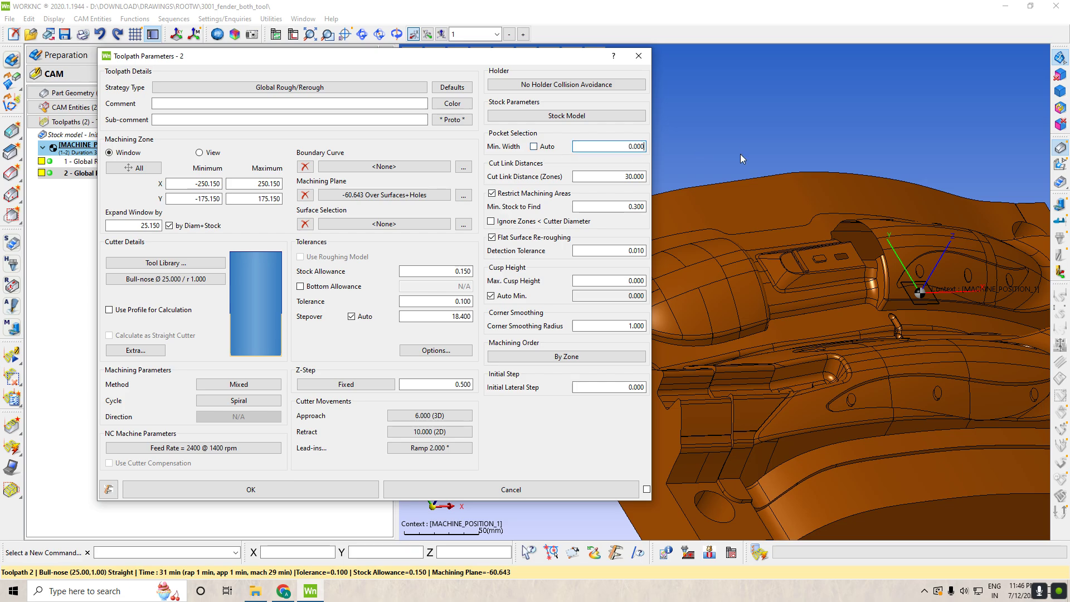
left_click(251, 490)
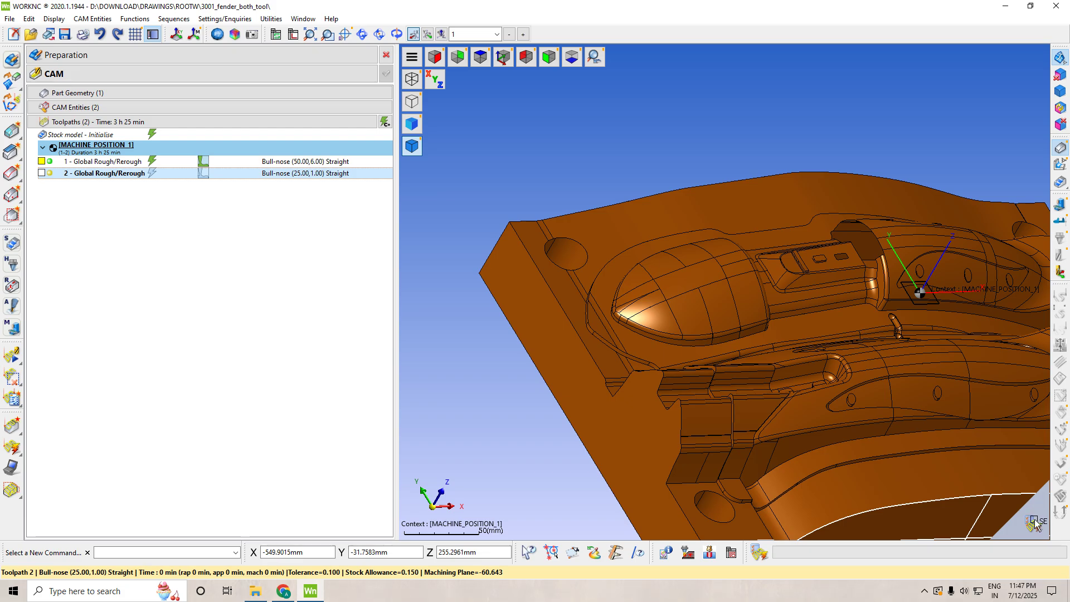
- Examine the die block from the standard side and end views to find the narrow channel in the fender form
scroll(649, 442, "down", 3)
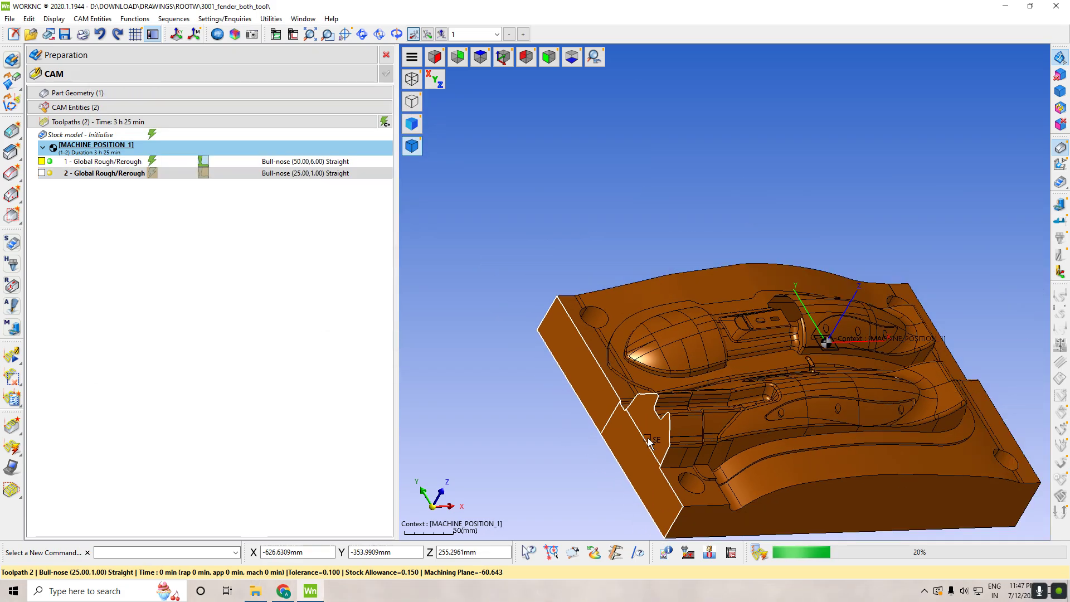
scroll(649, 443, "up", 2)
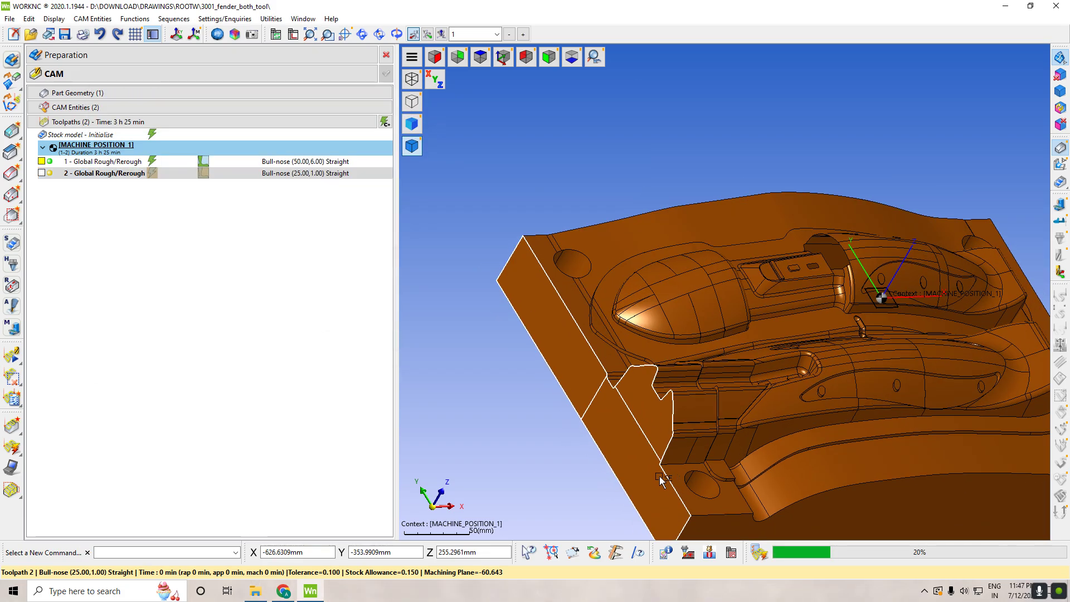
left_click(477, 60)
left_click(461, 60)
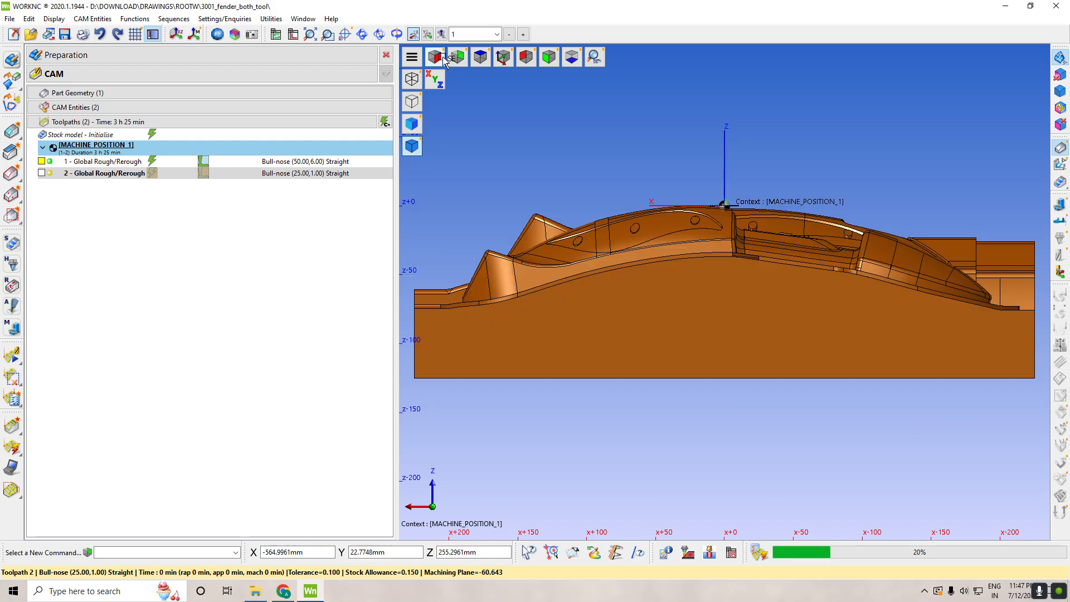
left_click(443, 59)
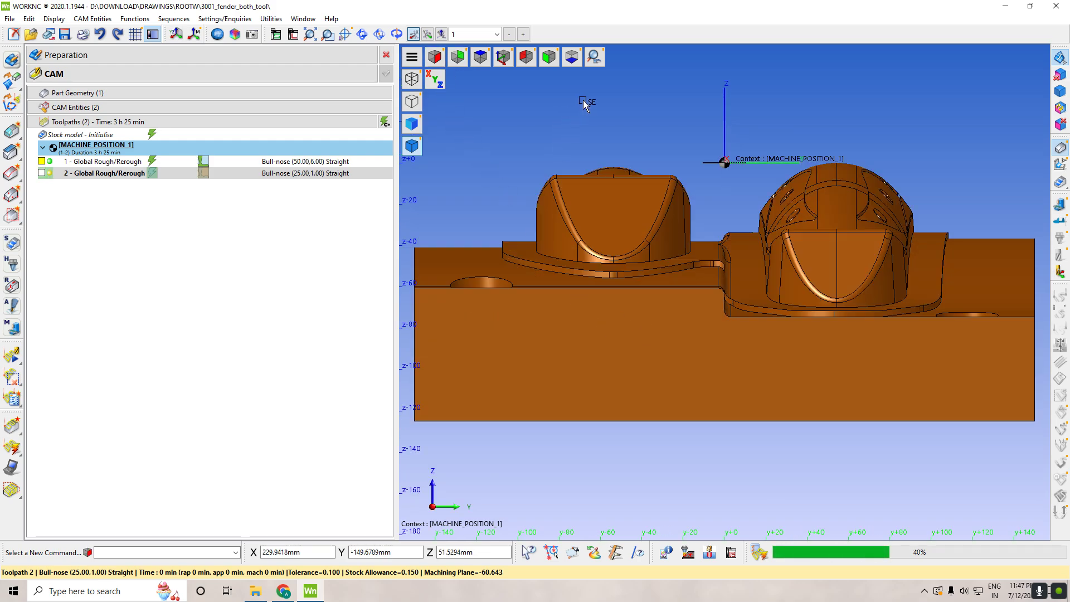
left_click(569, 59)
left_click(549, 58)
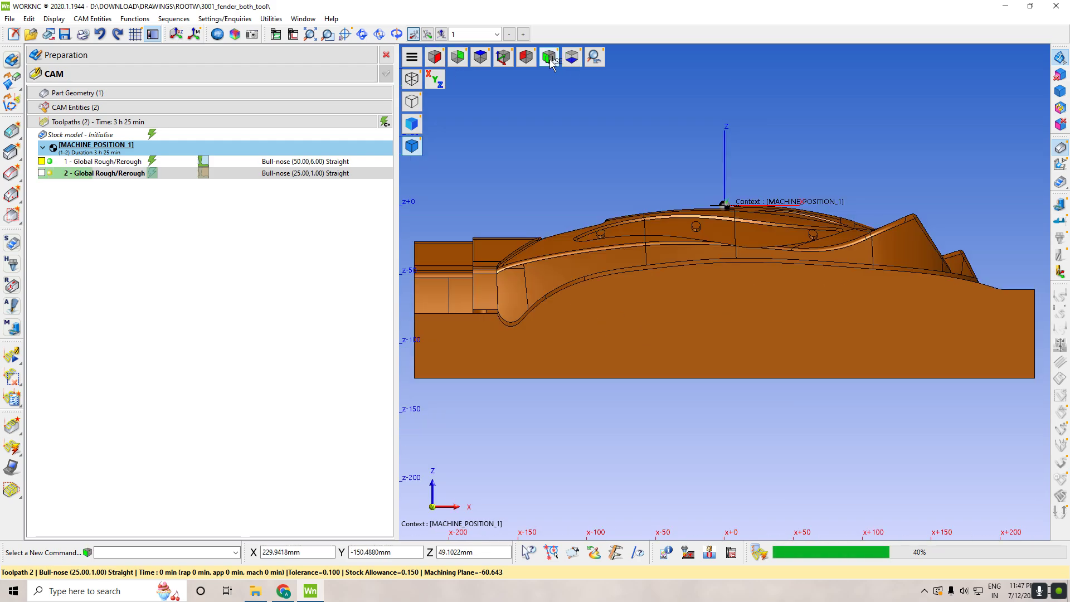
left_click(529, 59)
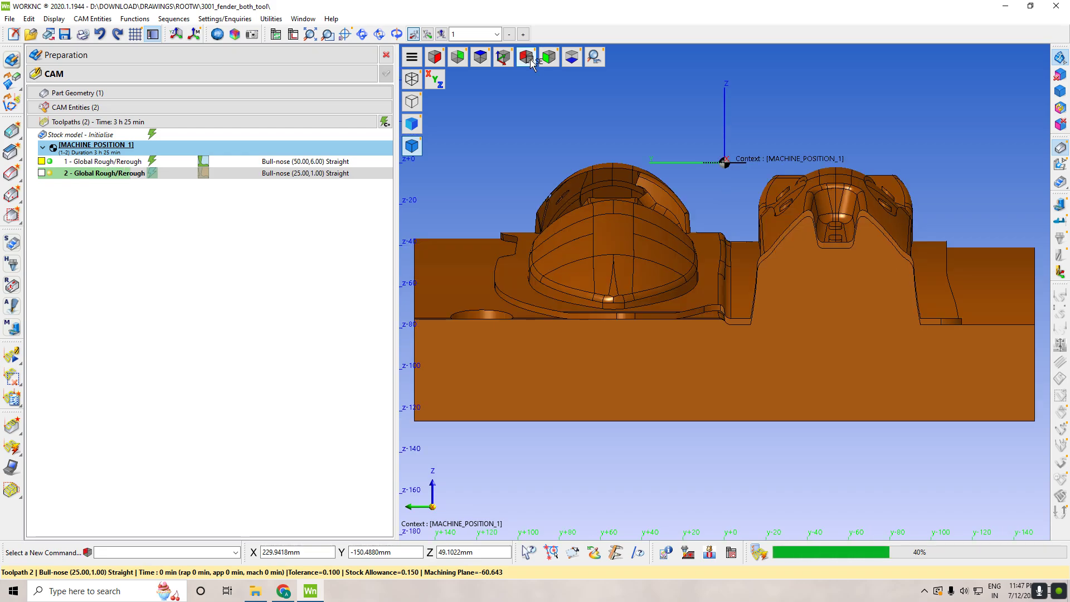
- Measure the line distance across the narrow channel's floor at the end of the fender form, and close the measurement
scroll(807, 229, "up", 6)
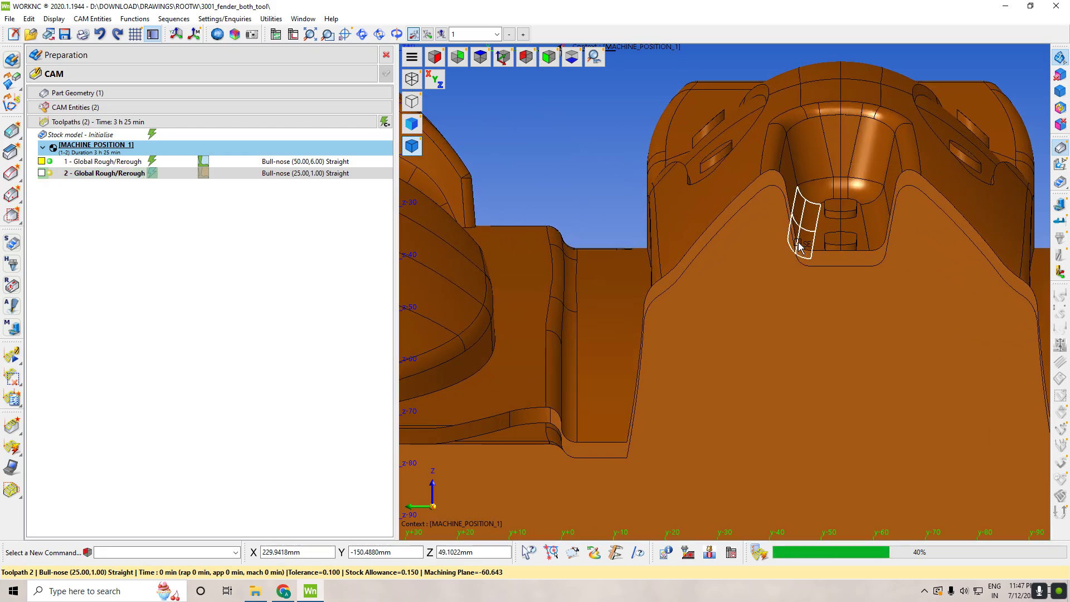
left_click(616, 552)
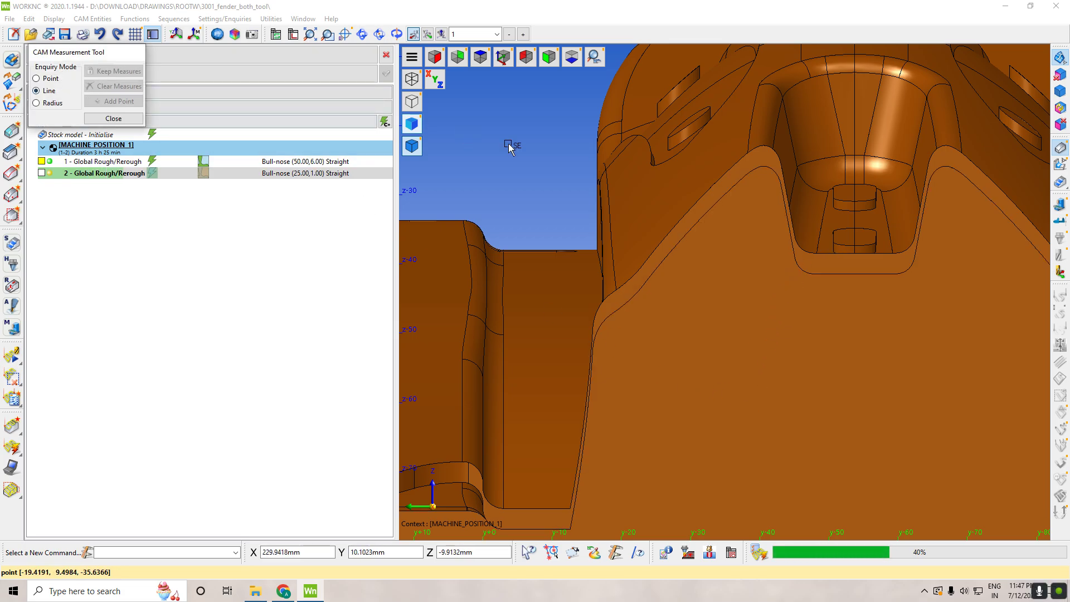
left_click(818, 256)
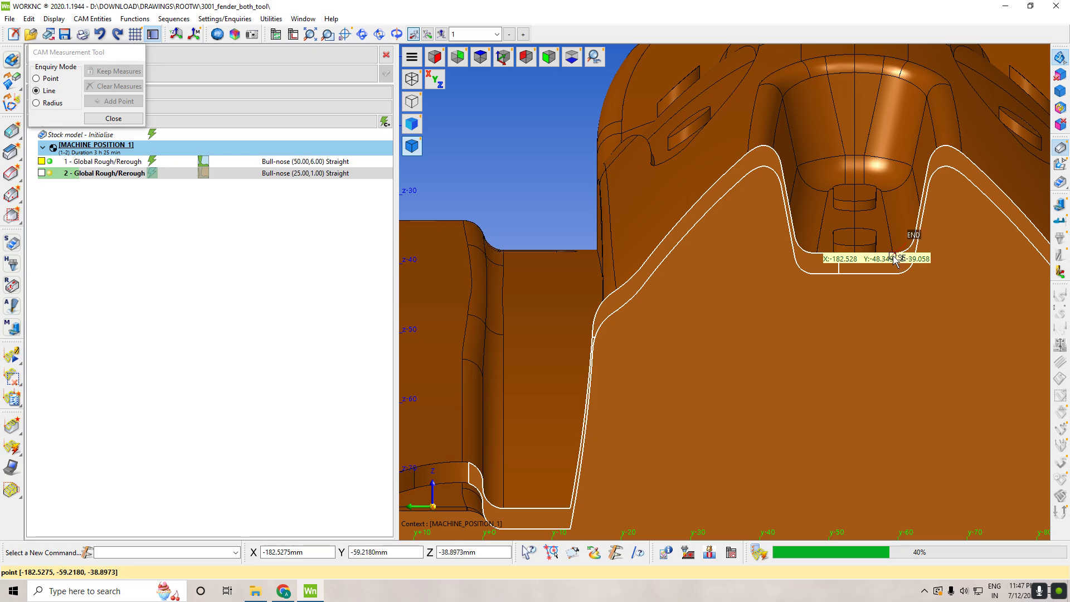
left_click(895, 259)
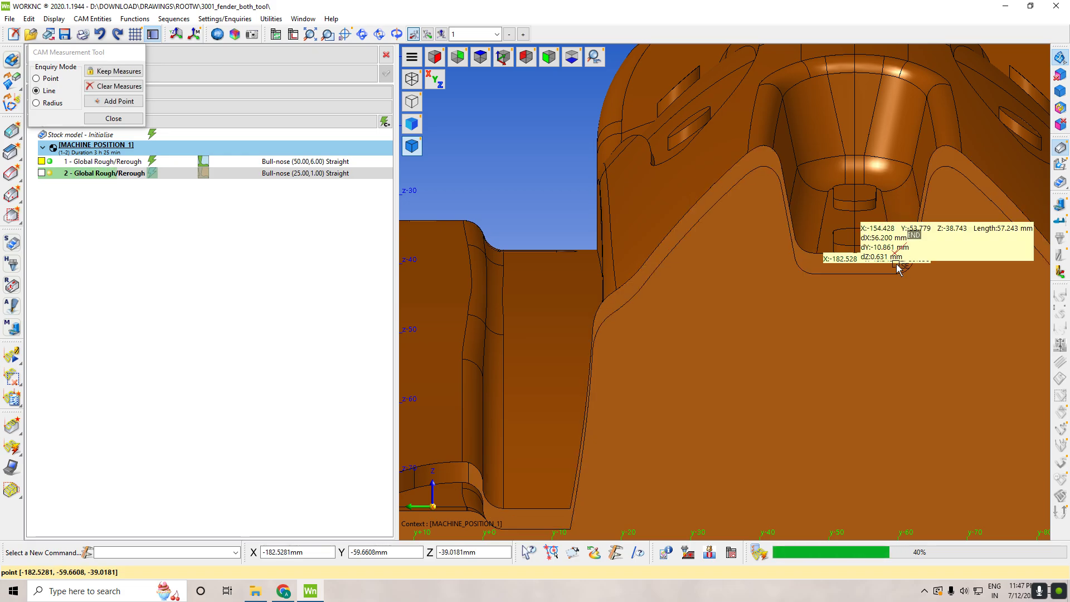
scroll(897, 269, "up", 3)
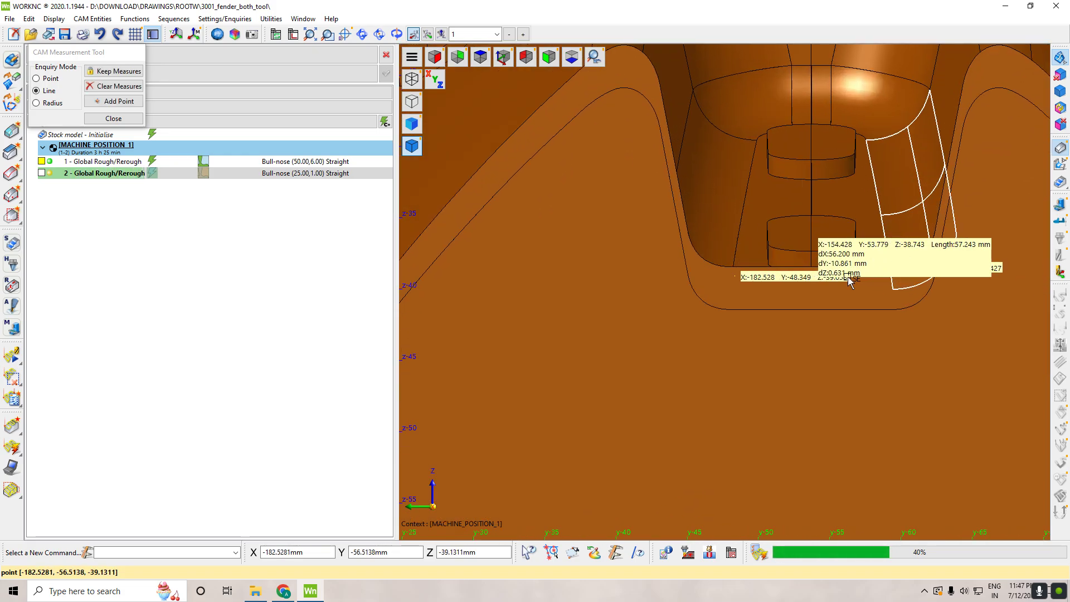
scroll(848, 281, "up", 3)
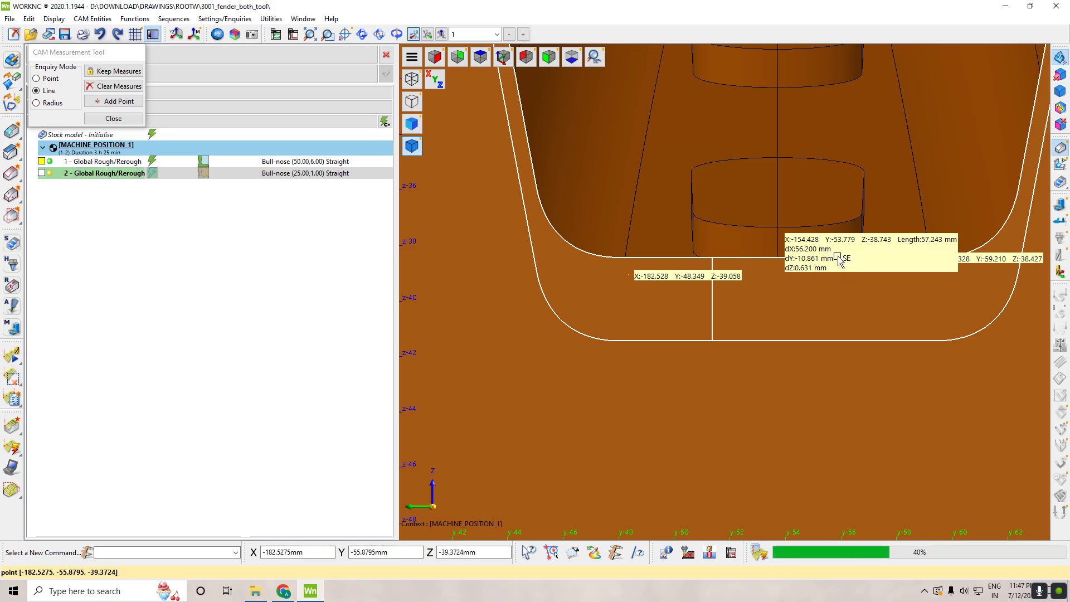
left_click(102, 121)
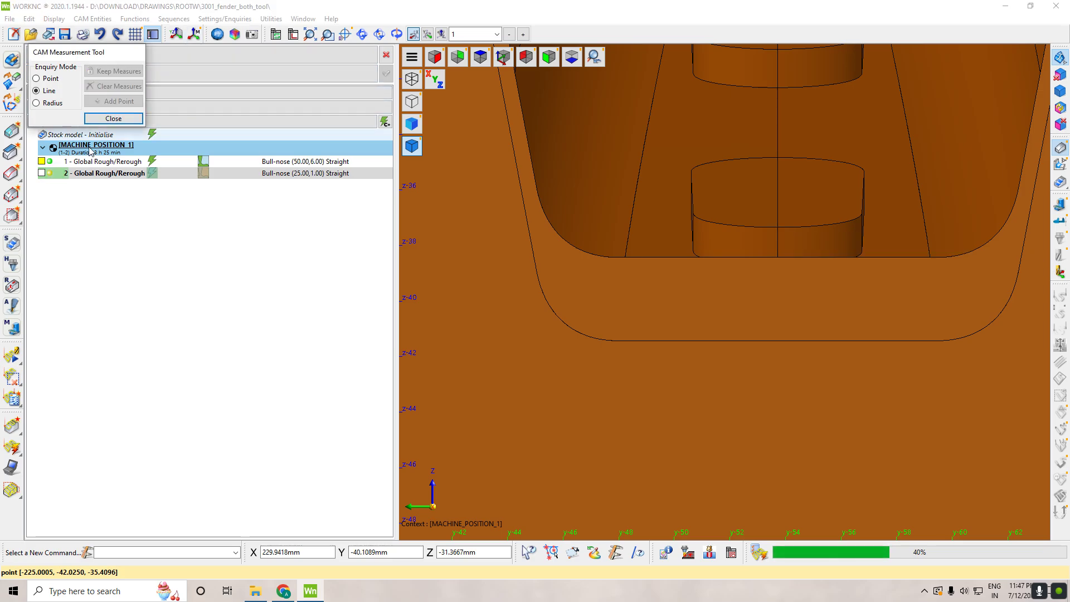
left_click(106, 119)
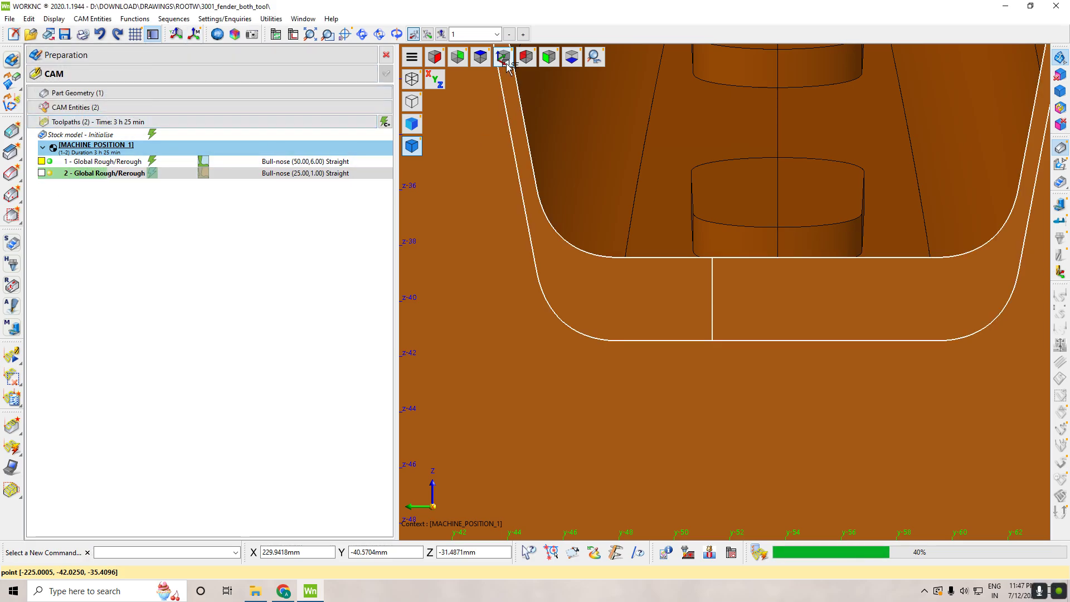
- Measure the line distance across the round corner hole at positive X and negative Y in the plan view
left_click(505, 65)
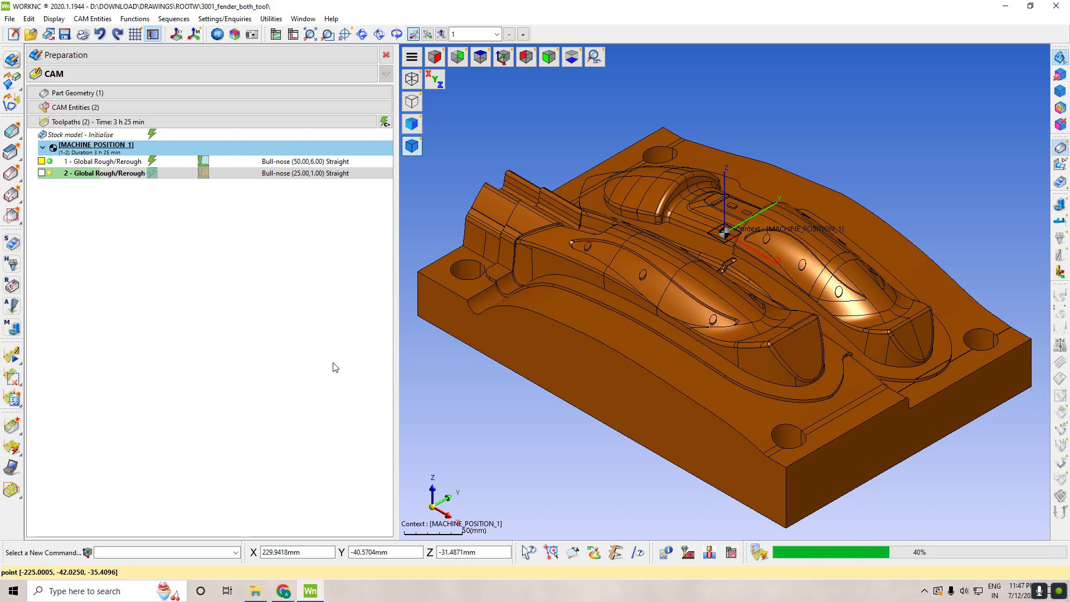
left_click(457, 56)
left_click(472, 56)
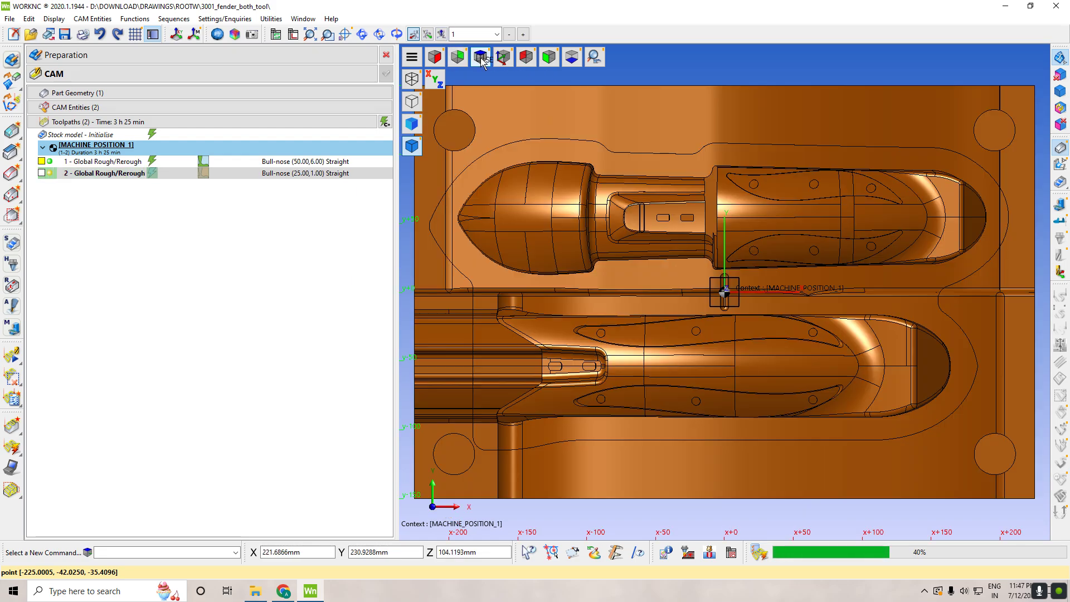
scroll(673, 373, "down", 2)
scroll(840, 440, "up", 1)
scroll(840, 429, "up", 5)
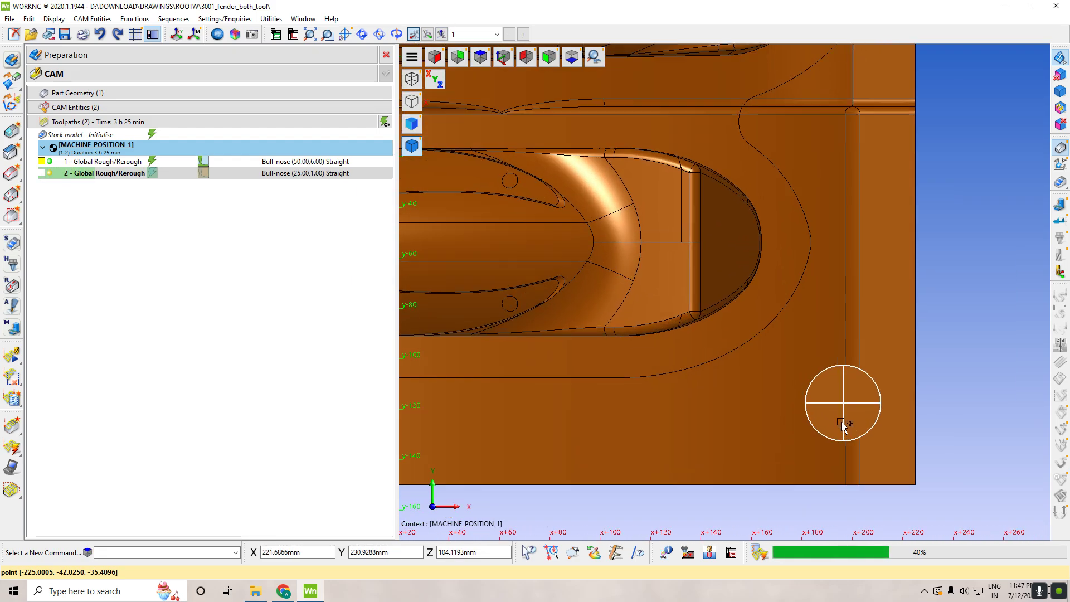
left_click(614, 553)
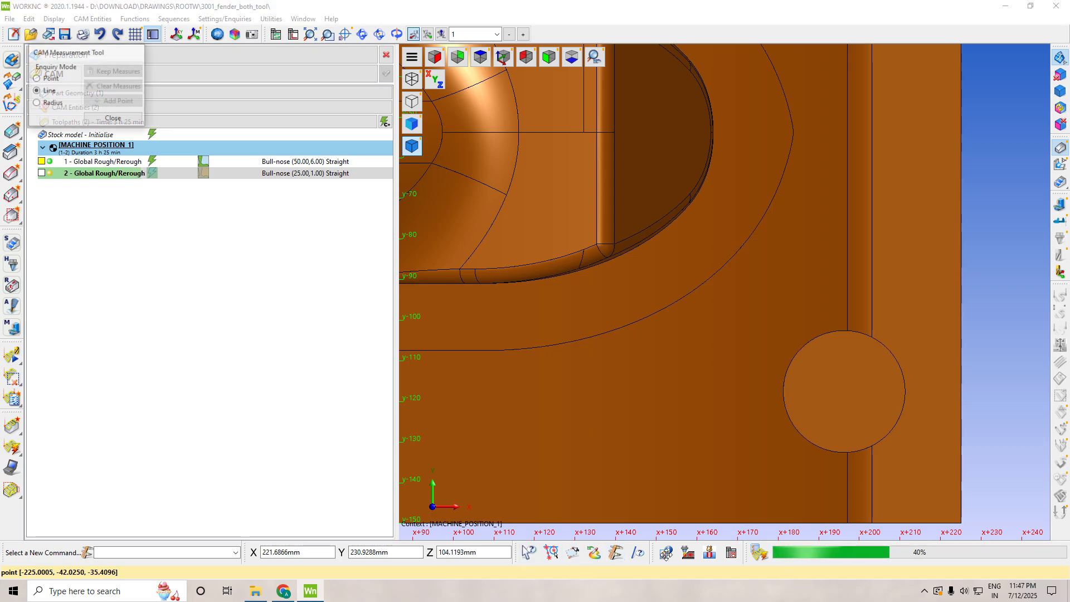
left_click(848, 452)
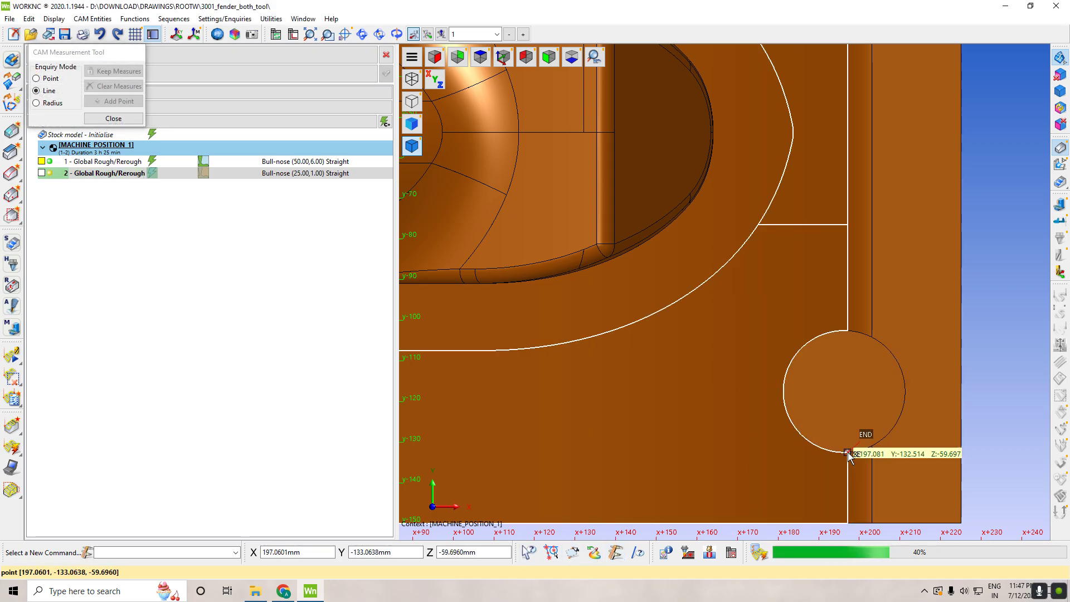
left_click(847, 332)
scroll(874, 402, "up", 2)
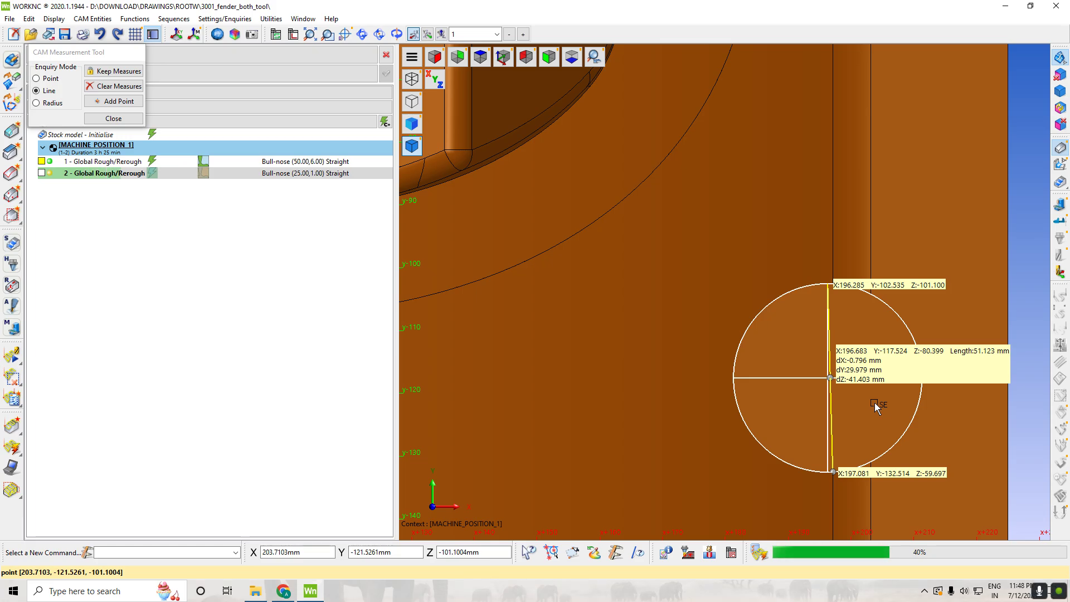
- Repeat the line measurement across the corner hole from its upper to its lower edge, and close the measurement
key("Escape")
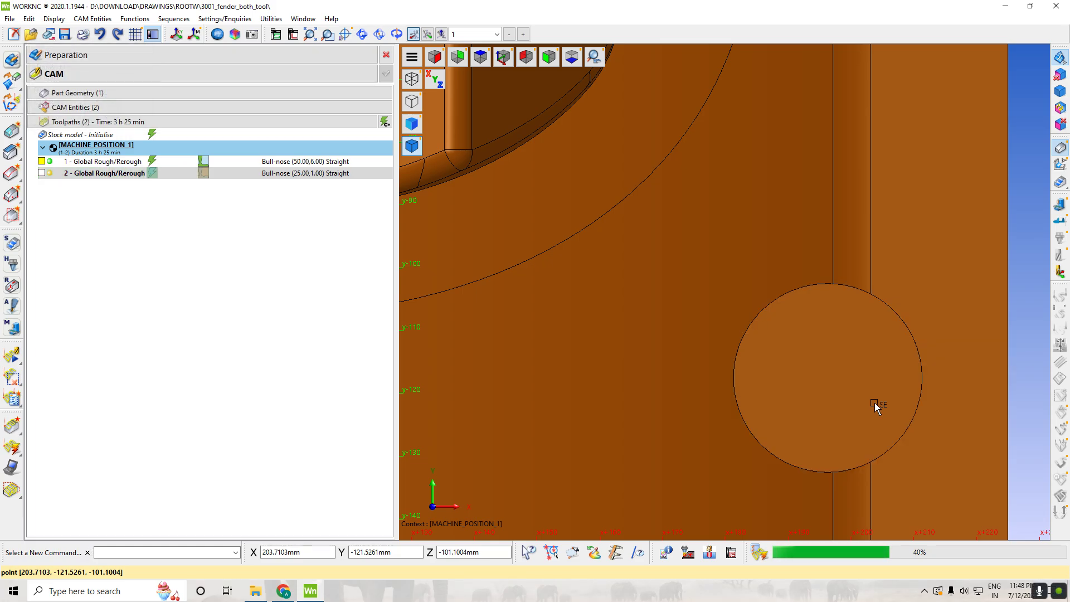
left_click(615, 553)
left_click(835, 316)
left_click(834, 473)
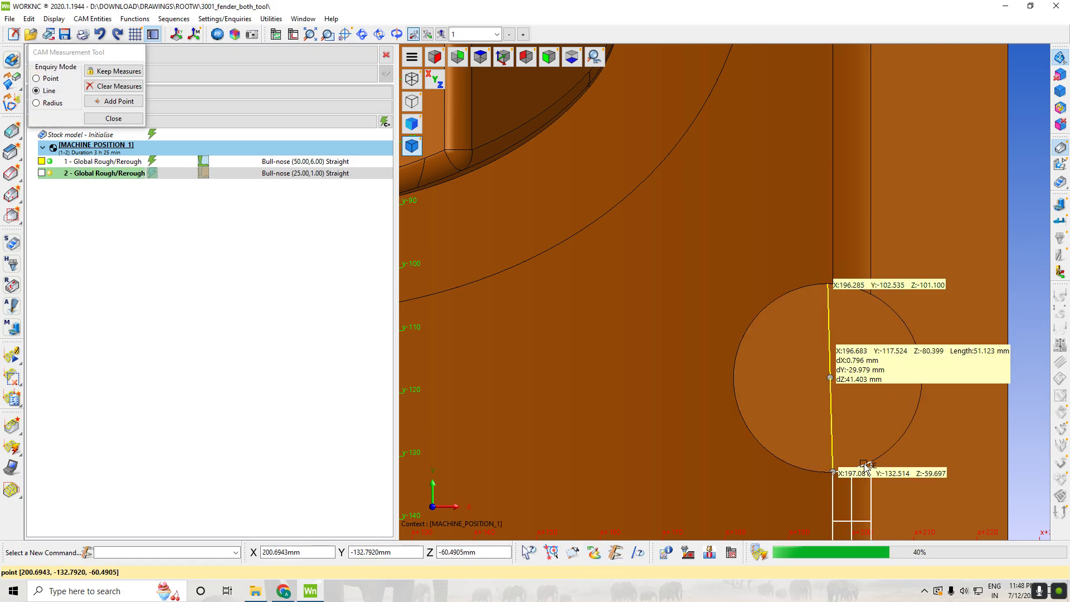
scroll(869, 402, "down", 2)
scroll(878, 410, "up", 4)
scroll(873, 407, "up", 1)
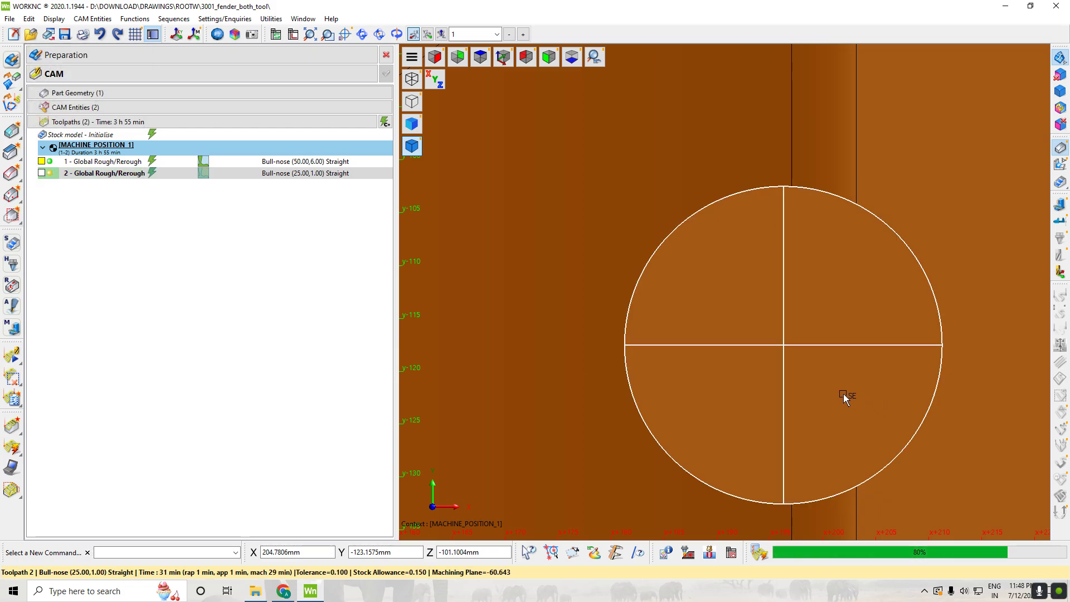
- Display the recalculated second Global Rough/Rerough toolpath in the isometric view and examine its passes around the corner holes and fender forms
left_click(505, 59)
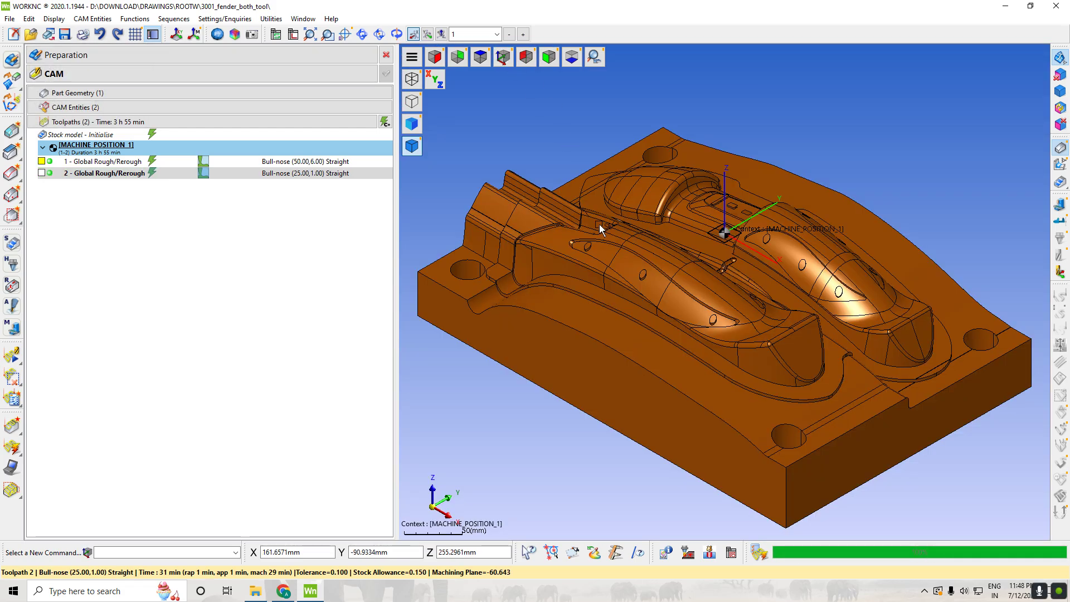
left_click(41, 173)
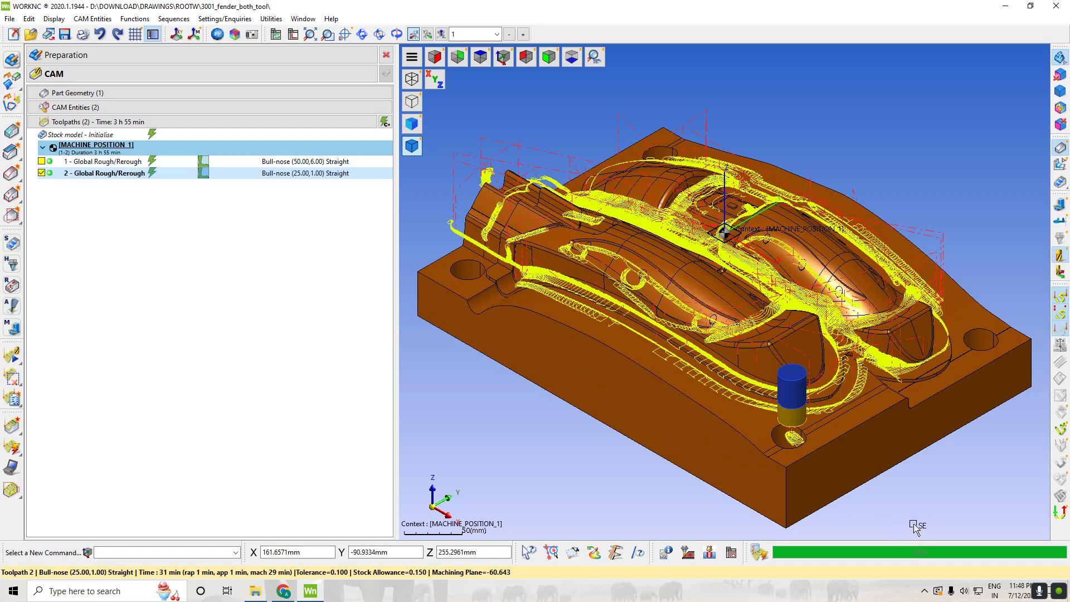
scroll(813, 434, "up", 1)
scroll(811, 429, "up", 2)
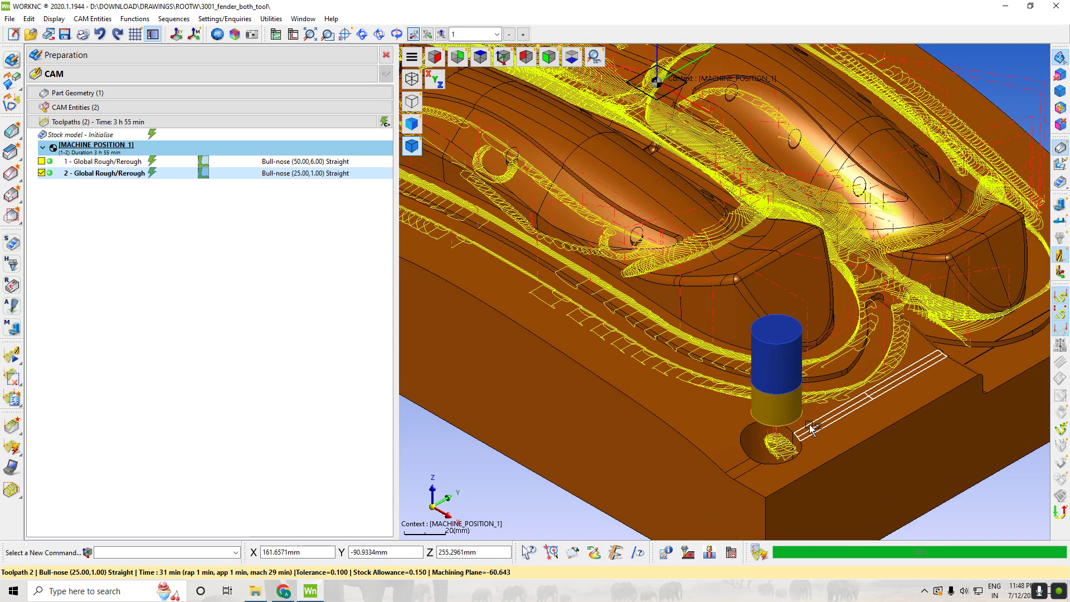
scroll(796, 442, "down", 3)
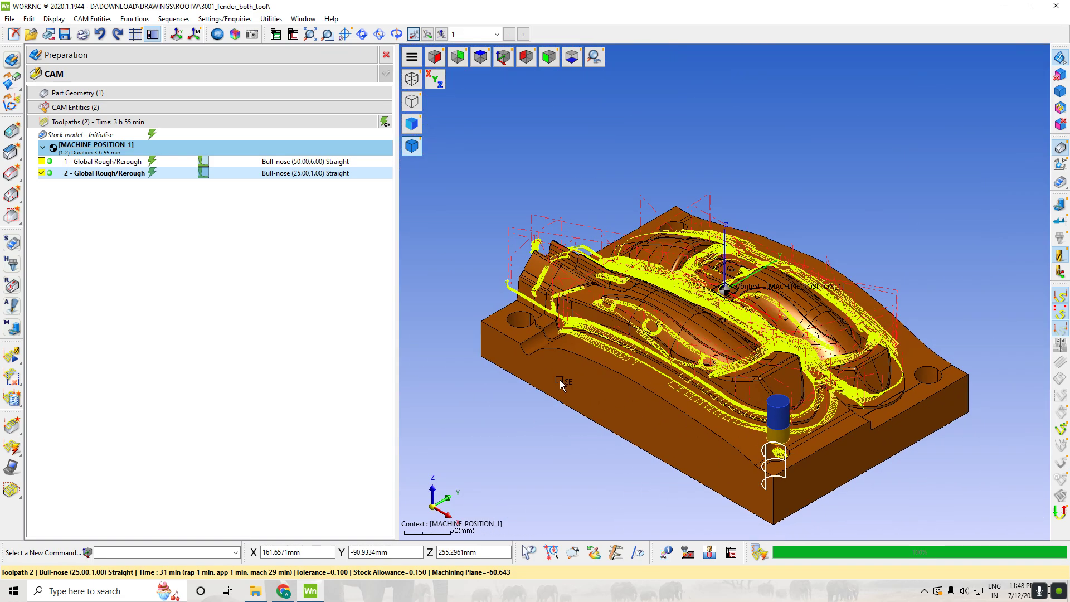
scroll(557, 362, "up", 1)
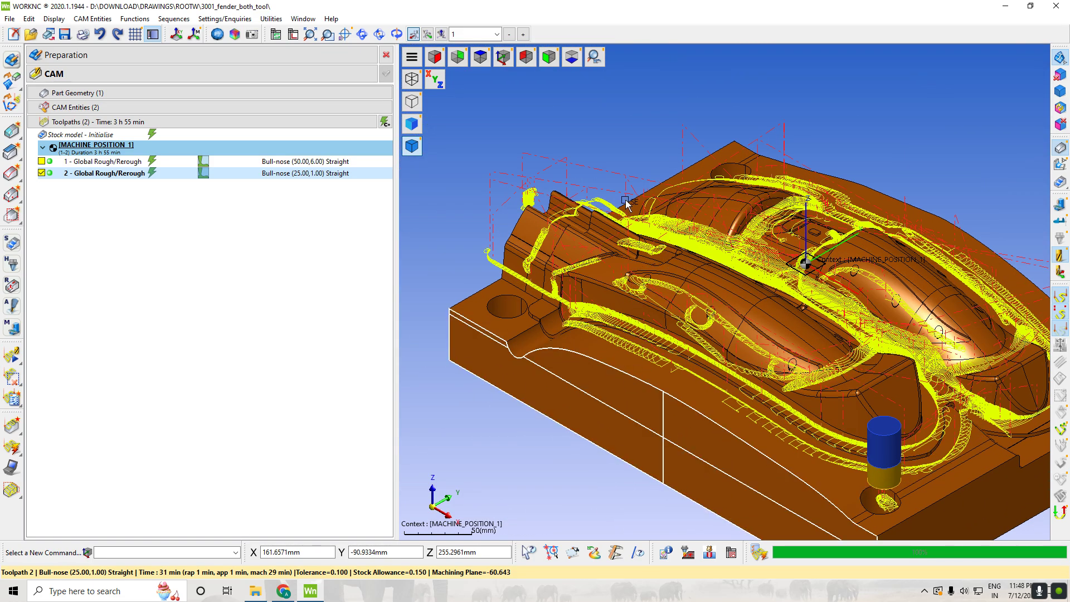
mouse_move(639, 170)
middle_mouse_down()
mouse_move(652, 214)
mouse_move(647, 188)
middle_mouse_up()
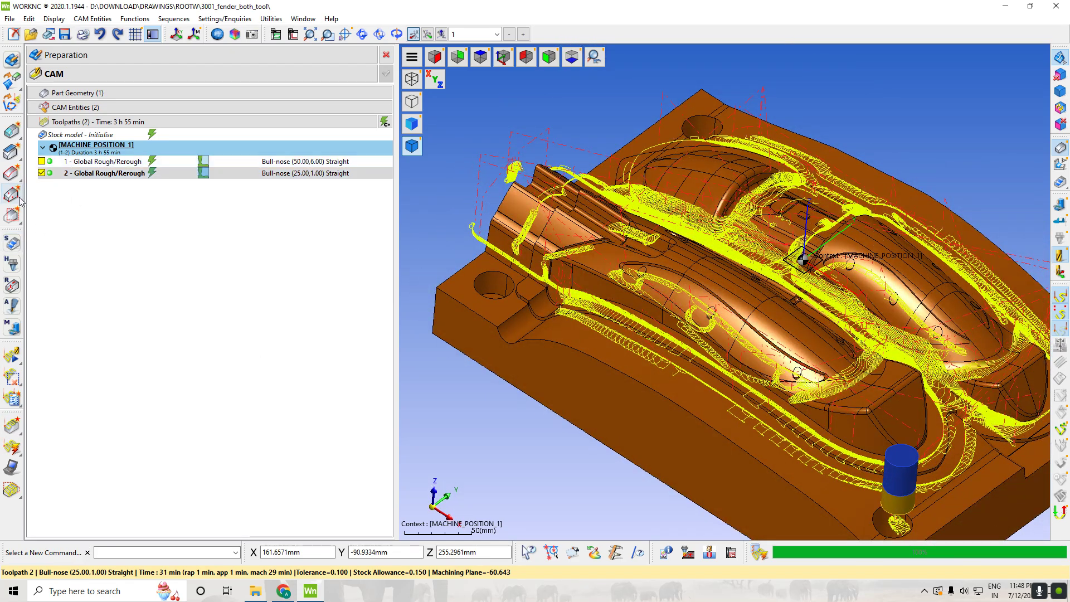
- Set the second Global Rough/Rerough toolpath's bull-nose cutter diameter to 20 mm and recalculate the toolpath
double_click(53, 174)
left_click(177, 280)
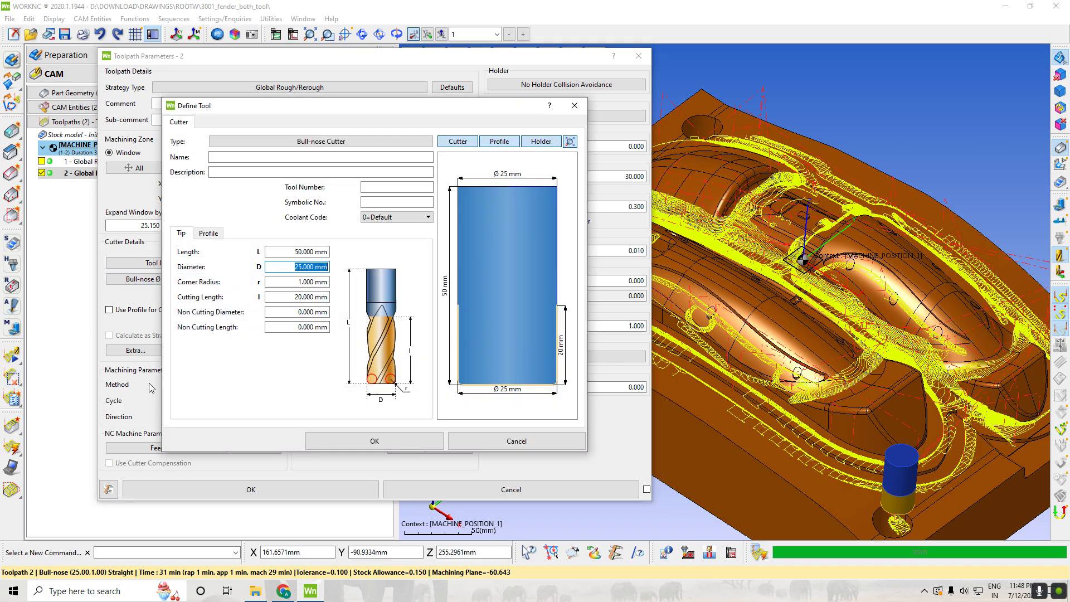
key("Return")
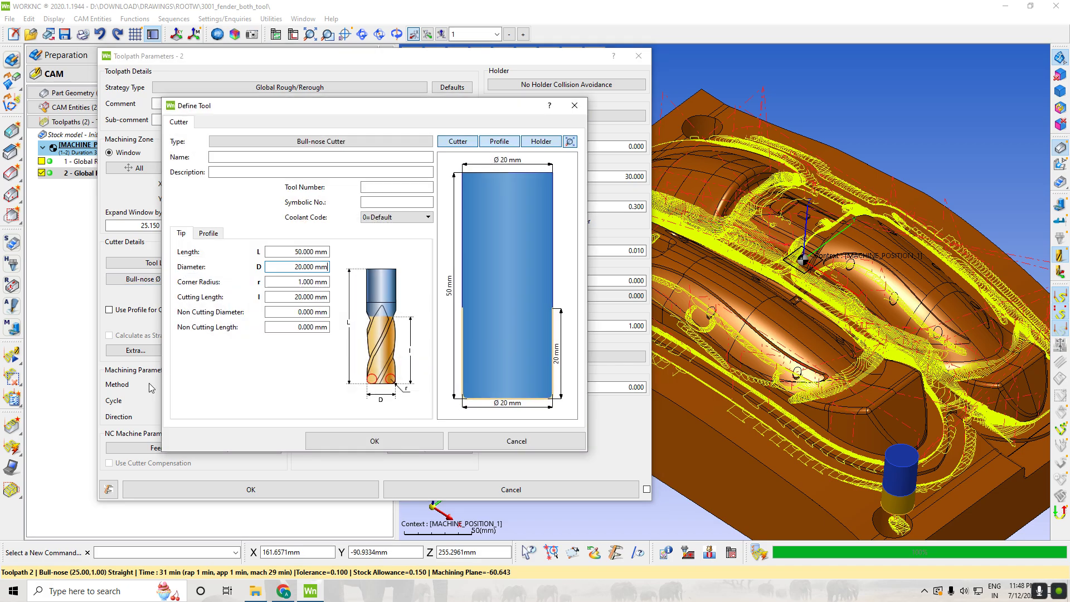
left_click(374, 441)
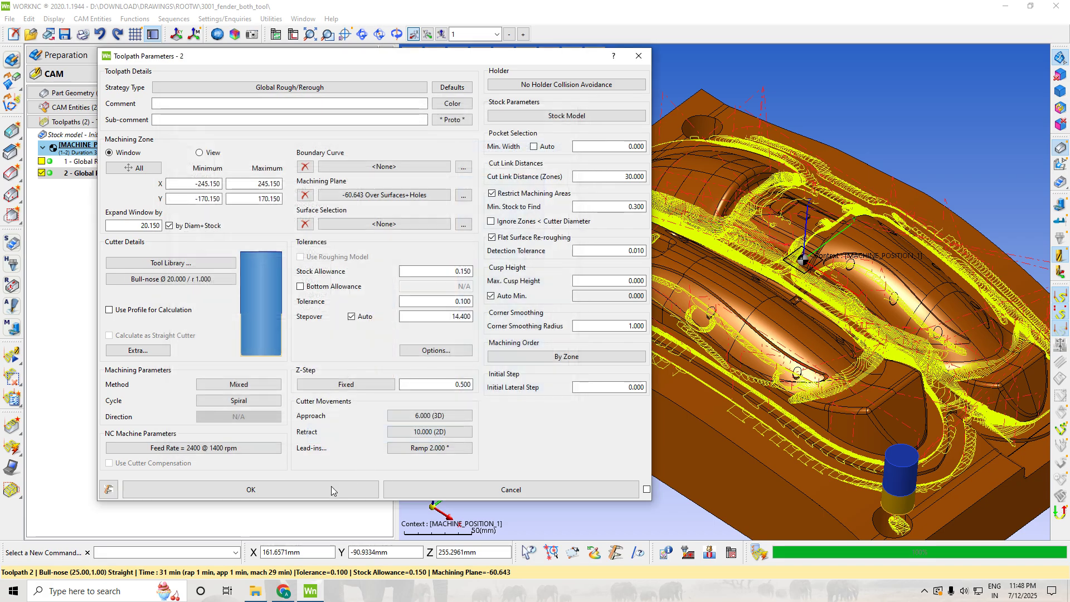
left_click(311, 490)
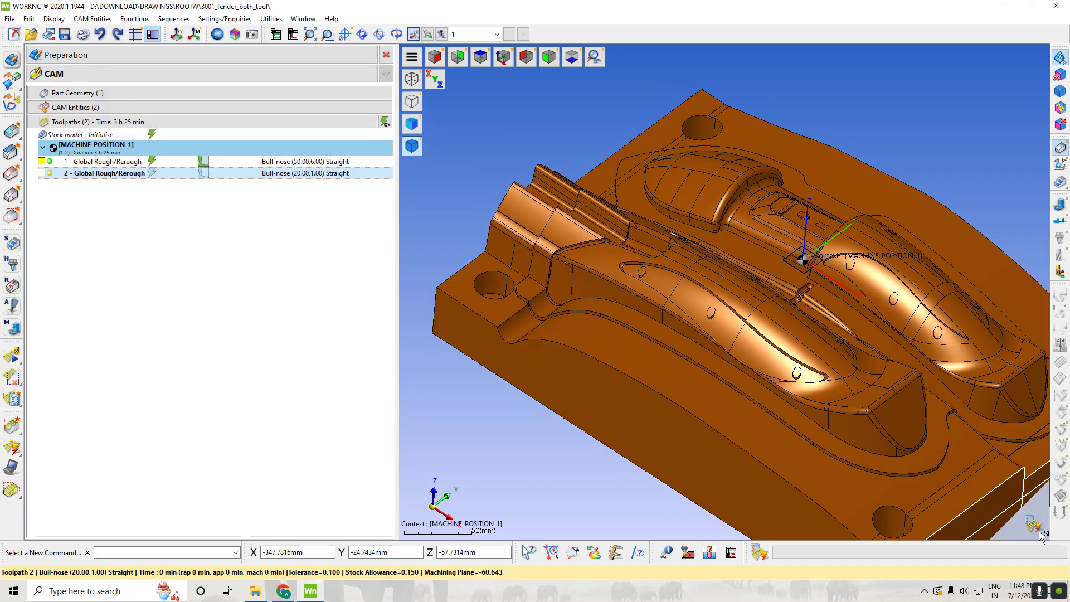
left_click(1037, 530)
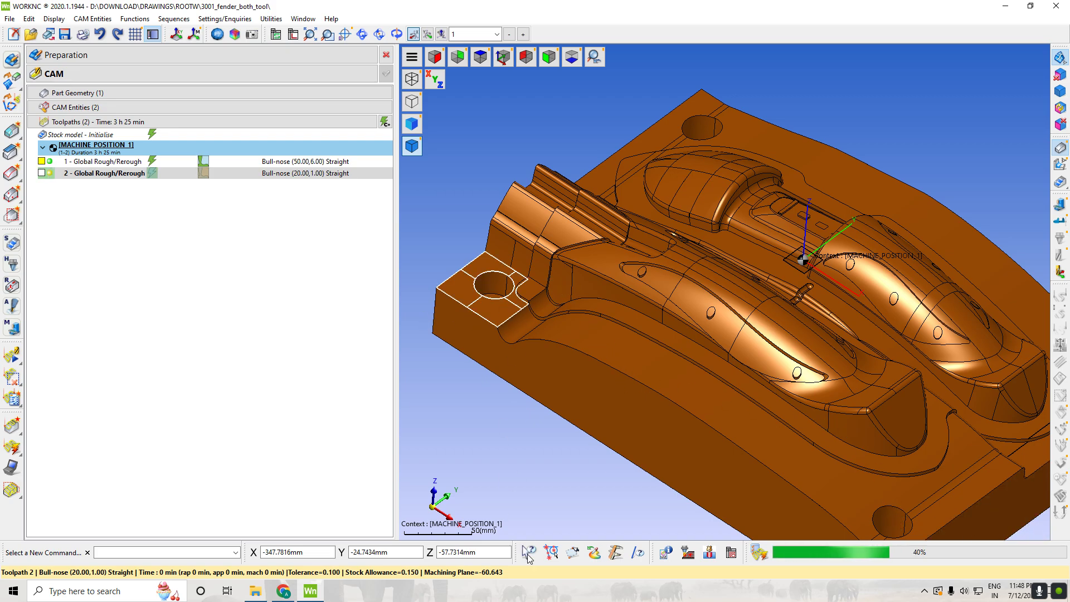
- Measure the line distance across the corner hole at negative X and negative Y in the isometric view, and close the measurement
left_click(615, 553)
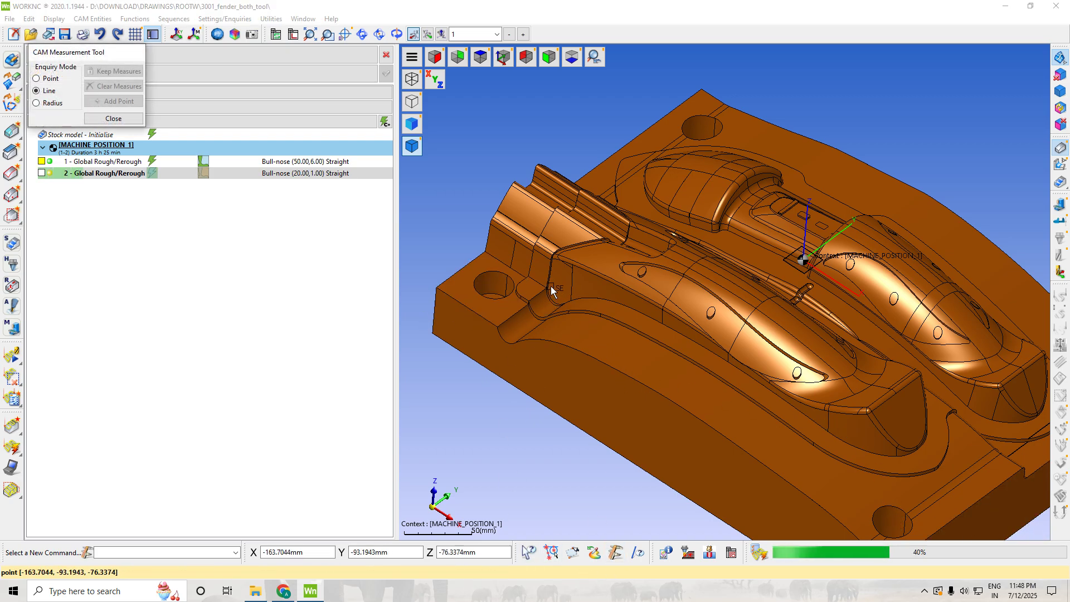
left_click(503, 286)
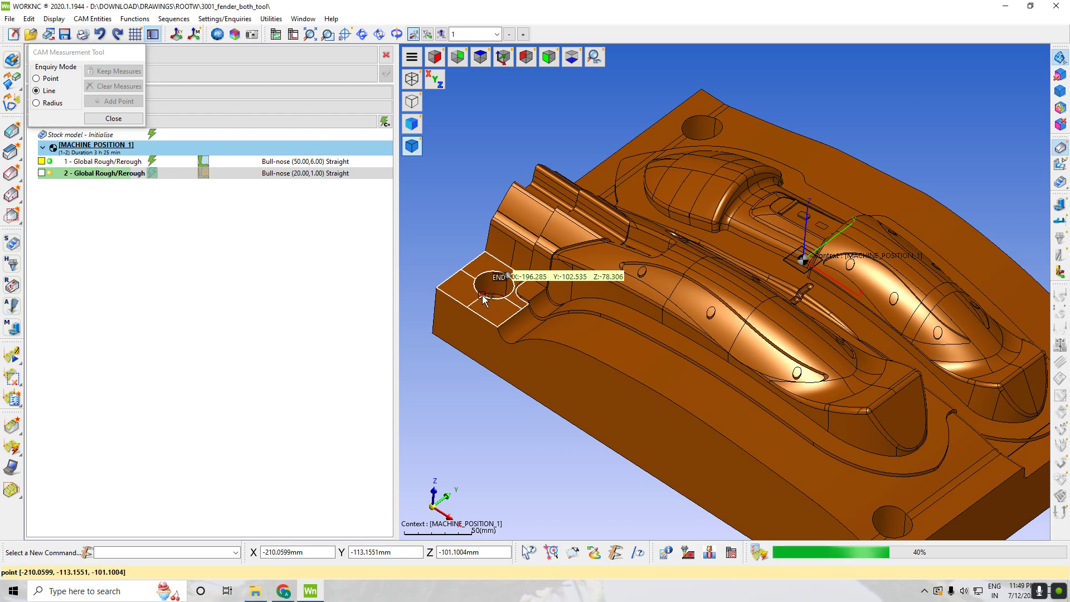
left_click(502, 292)
scroll(644, 269, "up", 3)
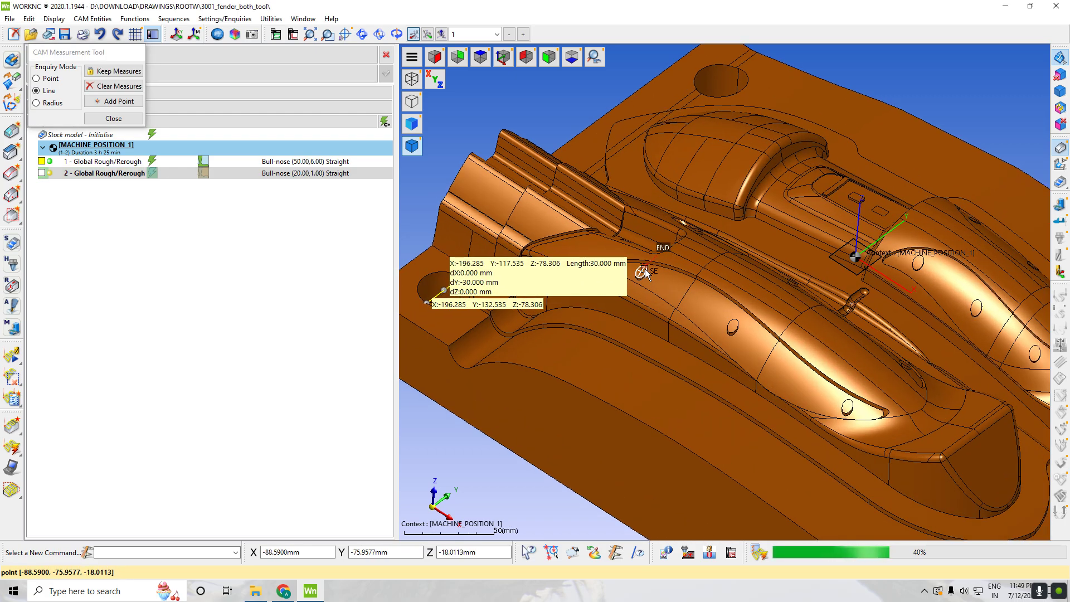
scroll(765, 374, "down", 3)
scroll(550, 342, "up", 5)
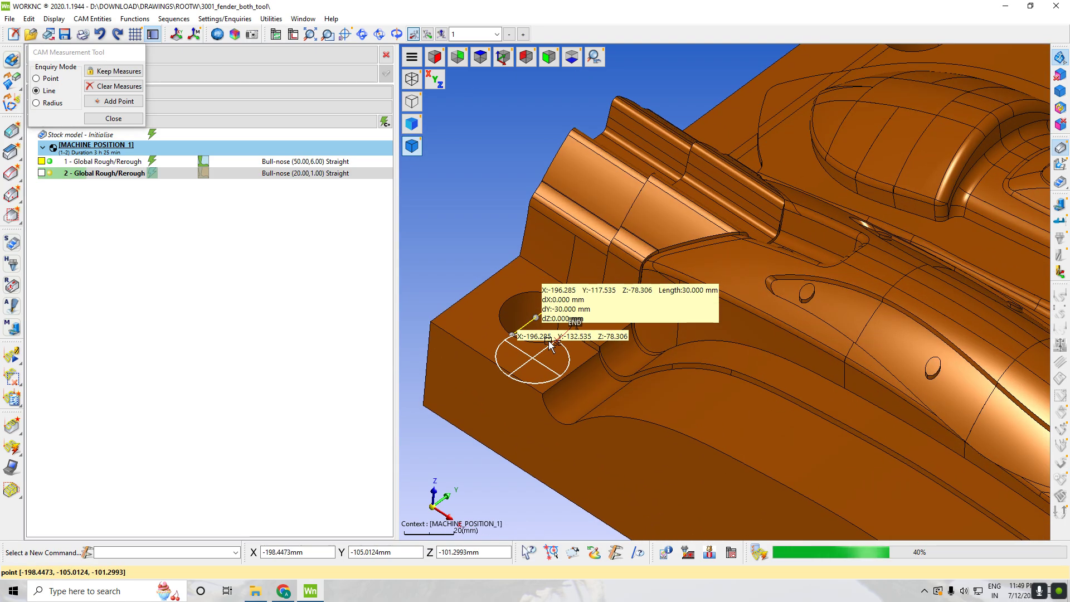
left_click(124, 119)
left_click(84, 232)
left_click(113, 118)
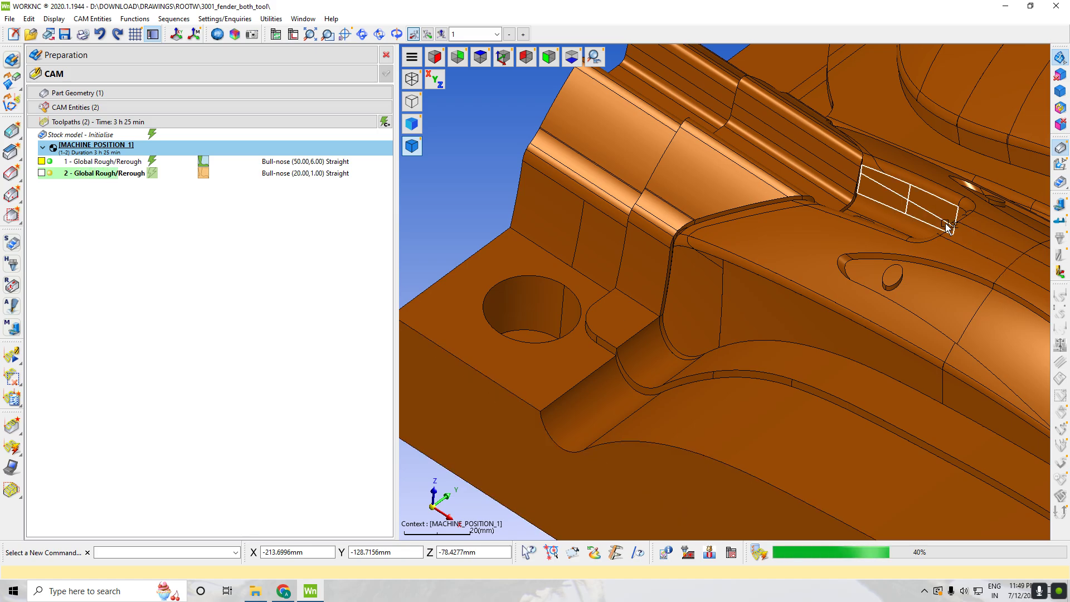
scroll(443, 223, "down", 5)
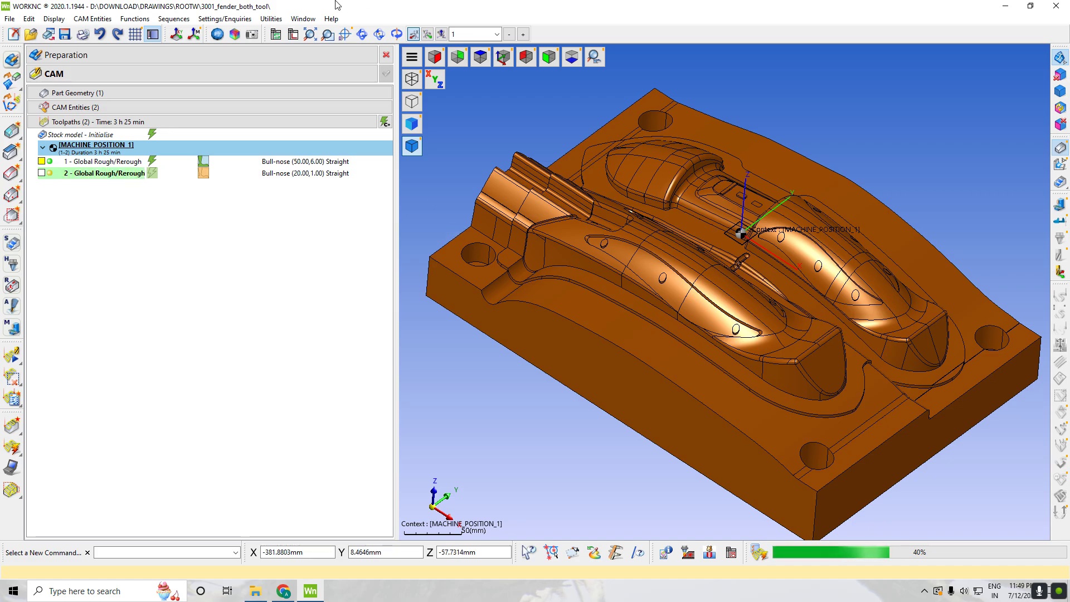
- Create a new toolpath after the second Global Rough/Rerough
right_click(117, 249)
left_click(165, 251)
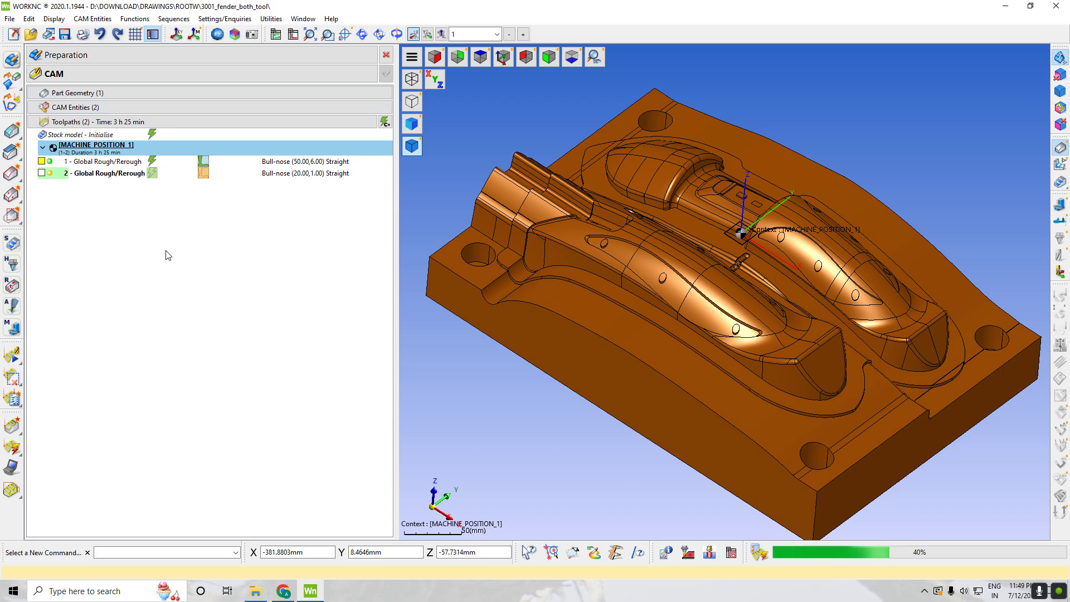
left_click(143, 278)
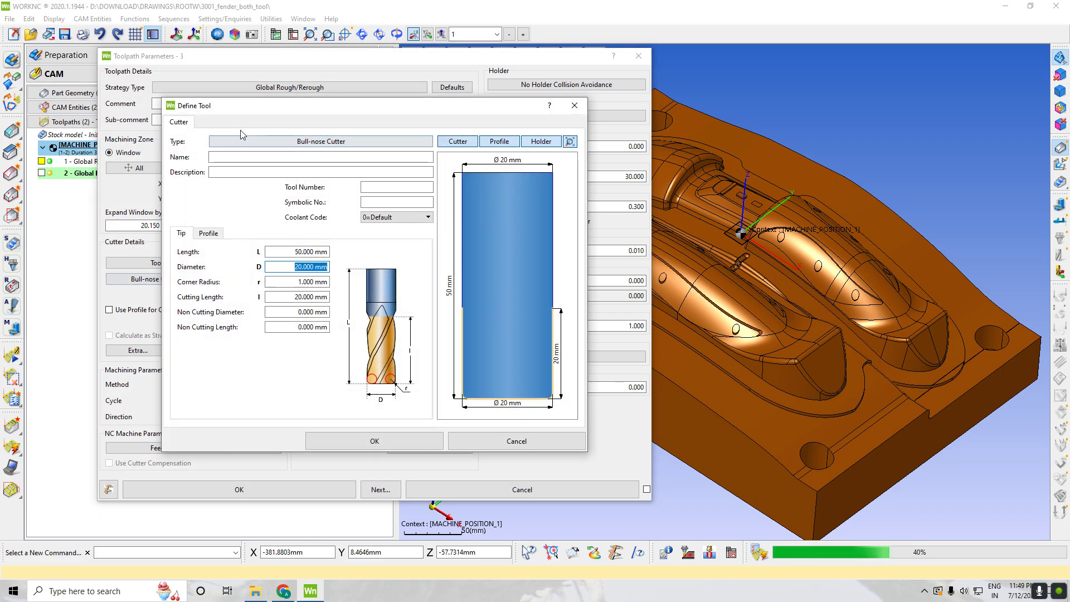
left_click(330, 143)
left_click(473, 199)
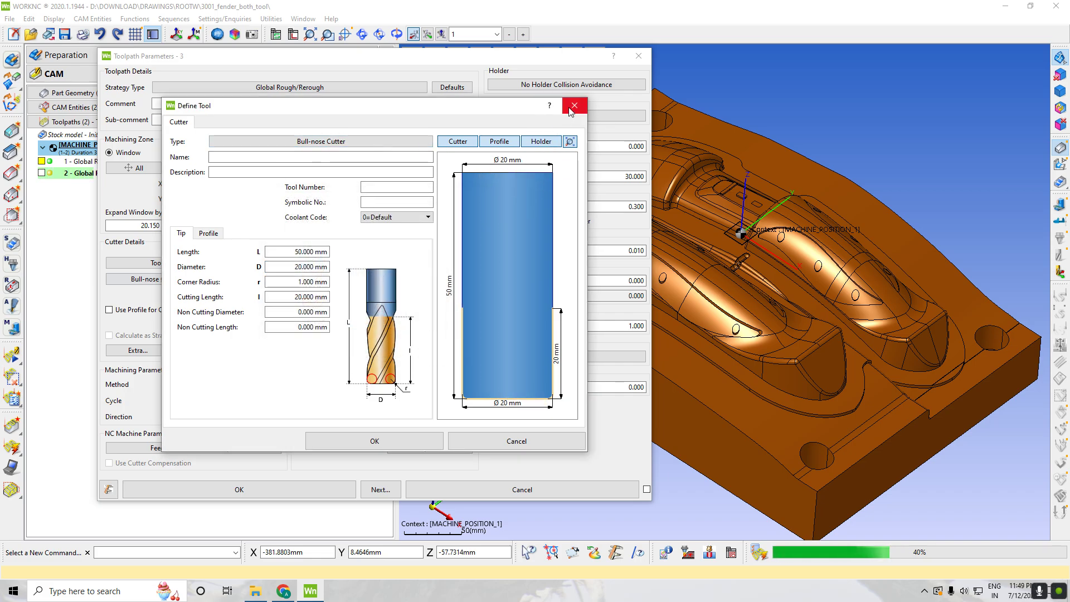
left_click(293, 88)
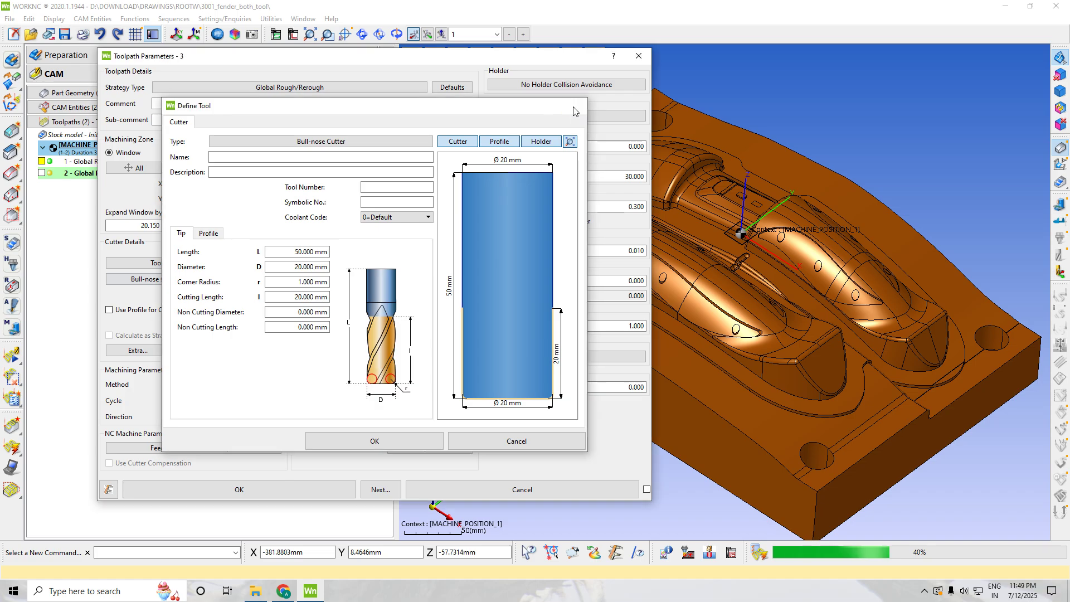
left_click(575, 105)
- Set the new toolpath's strategy to Z-Level Finishing from the 3-axis finishing strategies
left_click(301, 89)
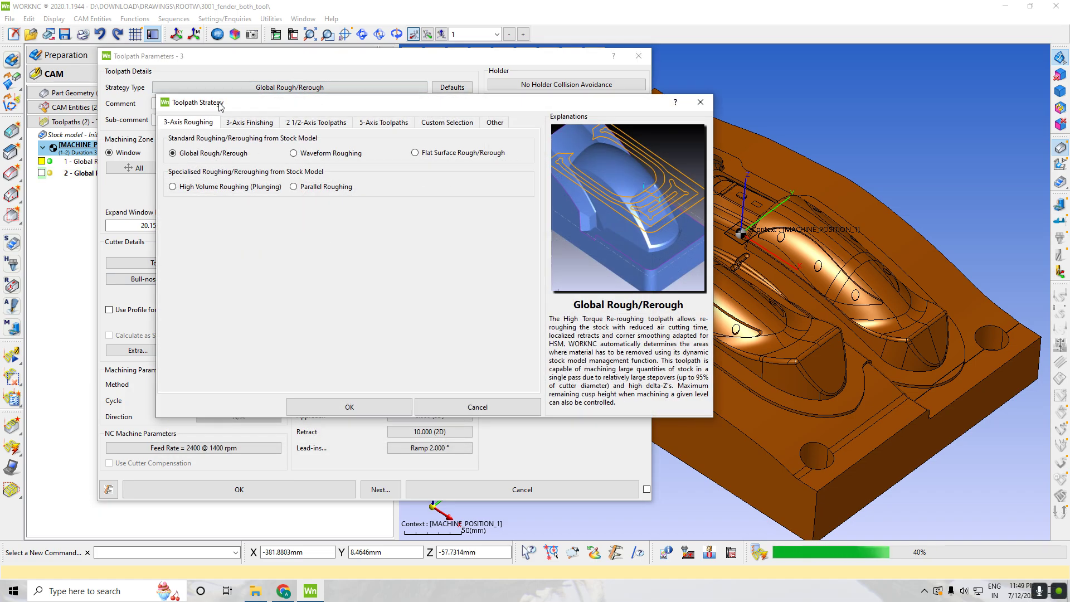
left_click(244, 122)
left_click(204, 153)
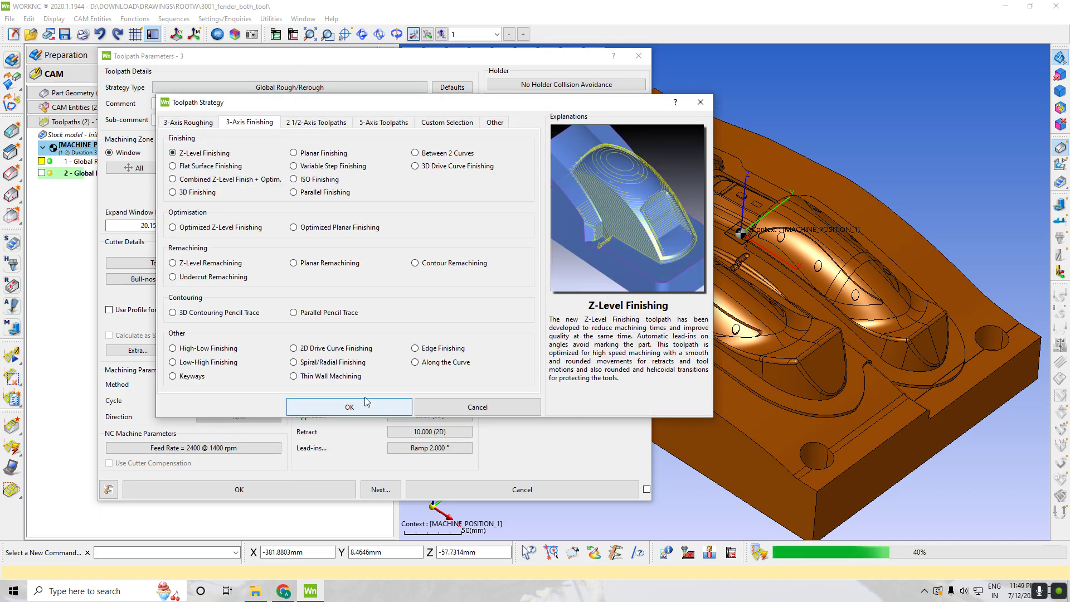
left_click(349, 408)
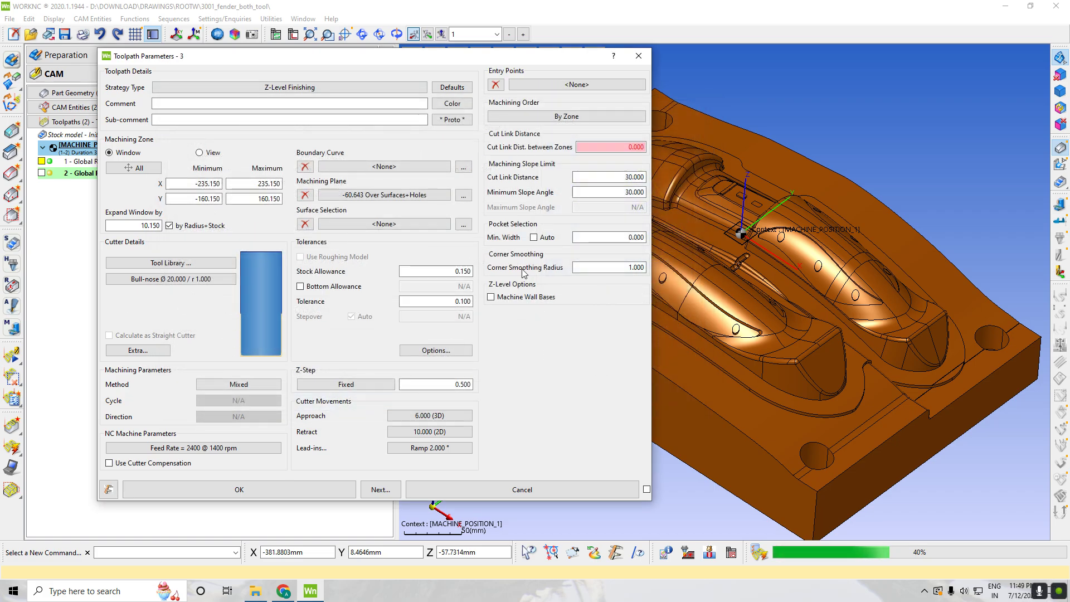
- Set the machining plane over surfaces and holes to Z -78.306 by picking the flat corner face around the hole at negative X and Y
left_click(463, 196)
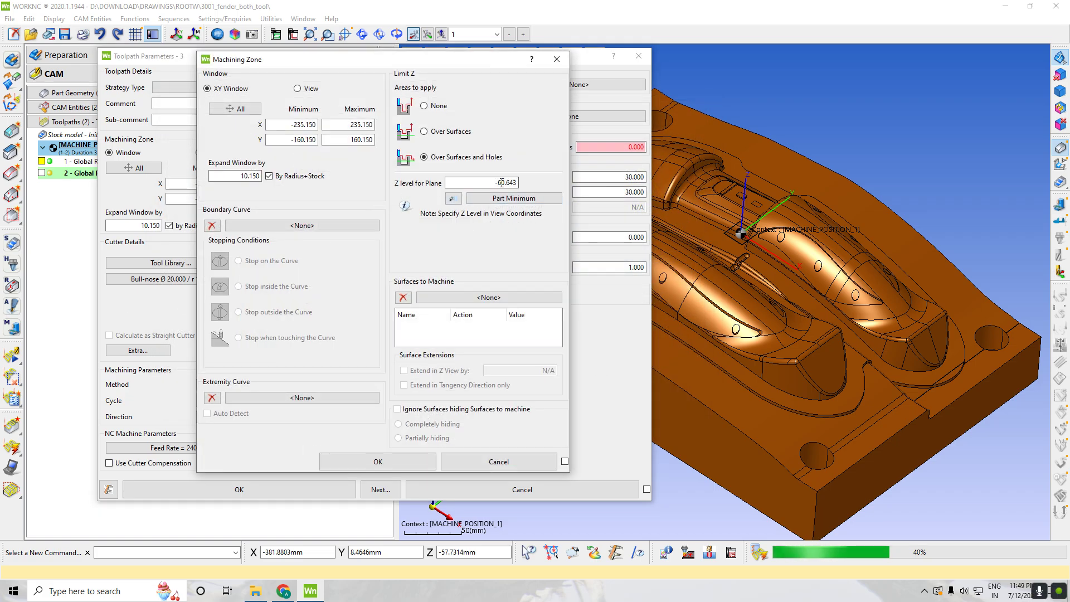
left_click(453, 199)
left_click(839, 467)
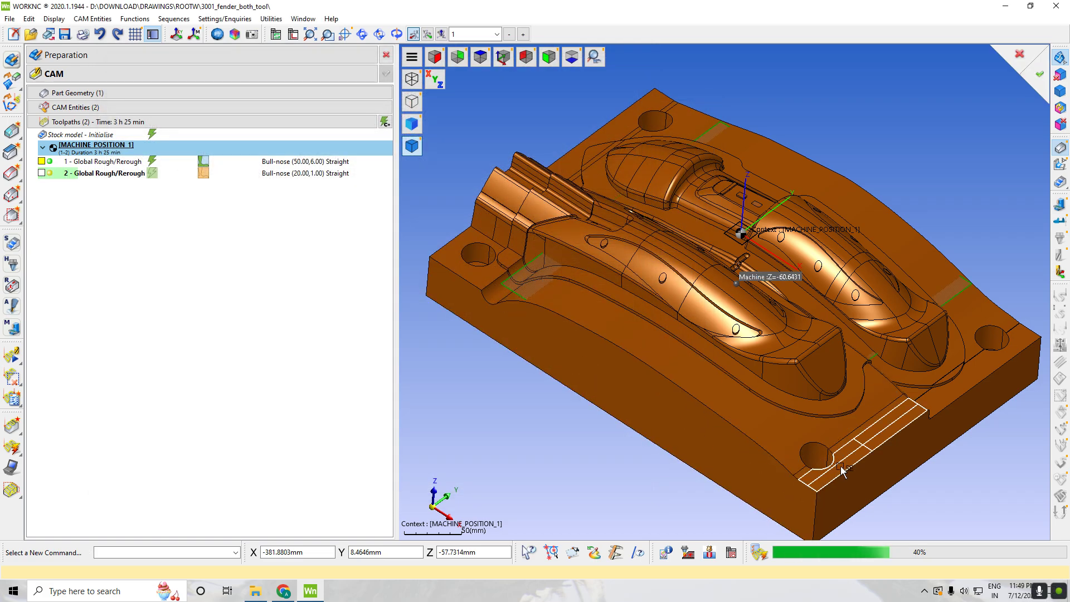
left_click(965, 381)
mouse_move(657, 463)
right_mouse_down()
mouse_move(628, 380)
mouse_move(602, 377)
mouse_move(676, 457)
right_mouse_up()
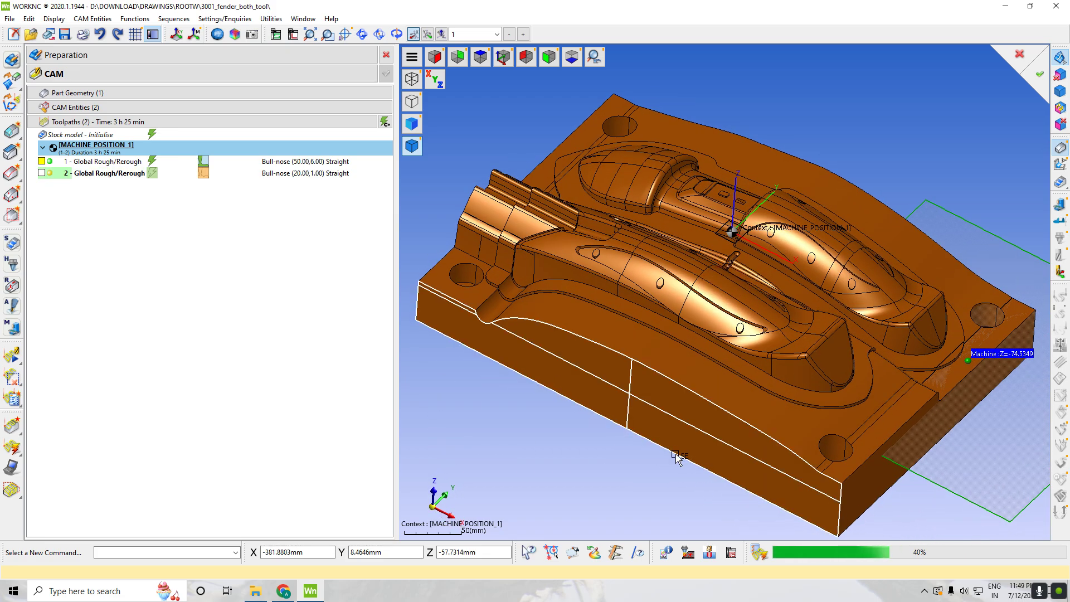
left_click(434, 285)
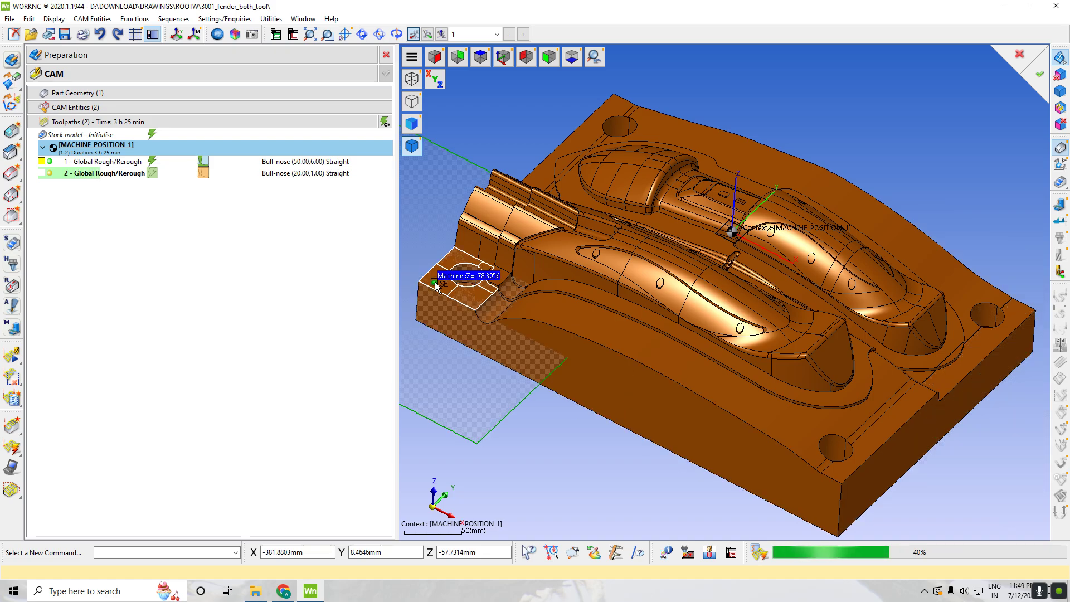
middle_click(588, 467)
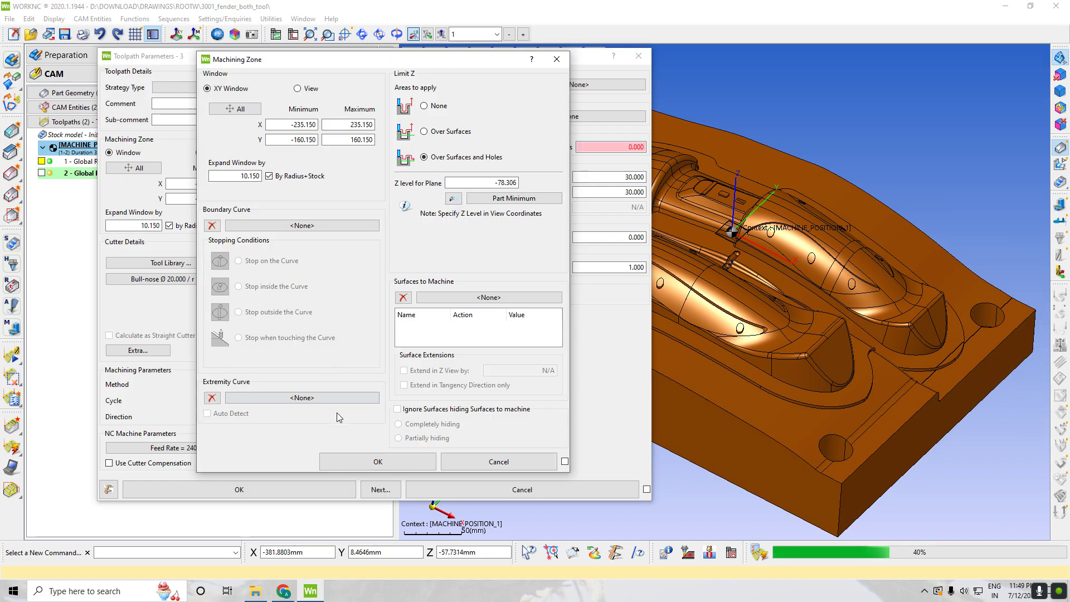
left_click(416, 454)
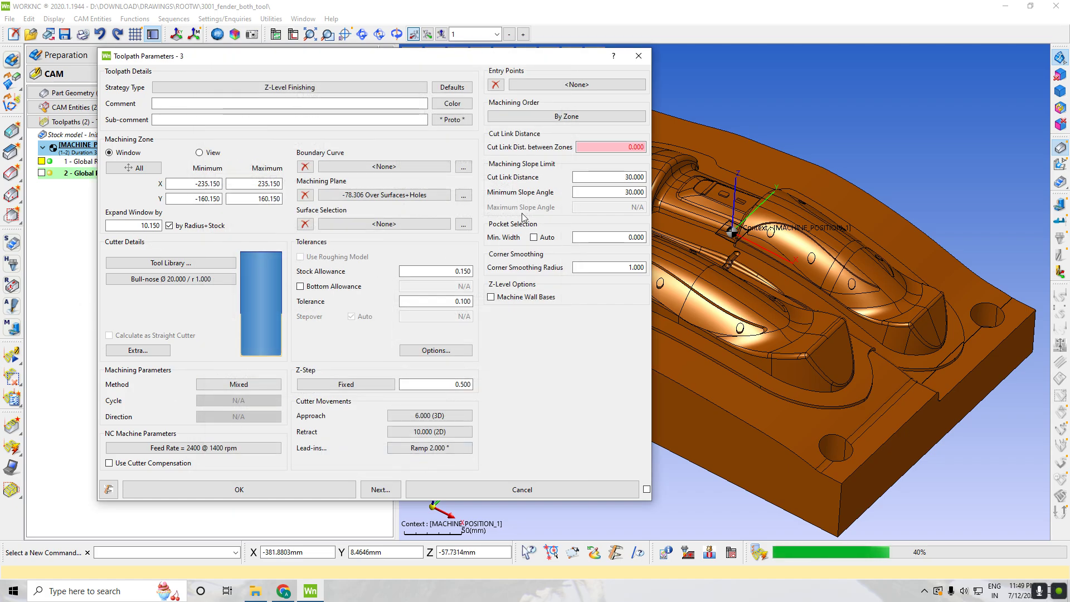
- Set the cut link distance between zones to 1.000 and the stock allowance to 0.000 for the Z-Level Finishing toolpath
left_click(615, 150)
type("1.000")
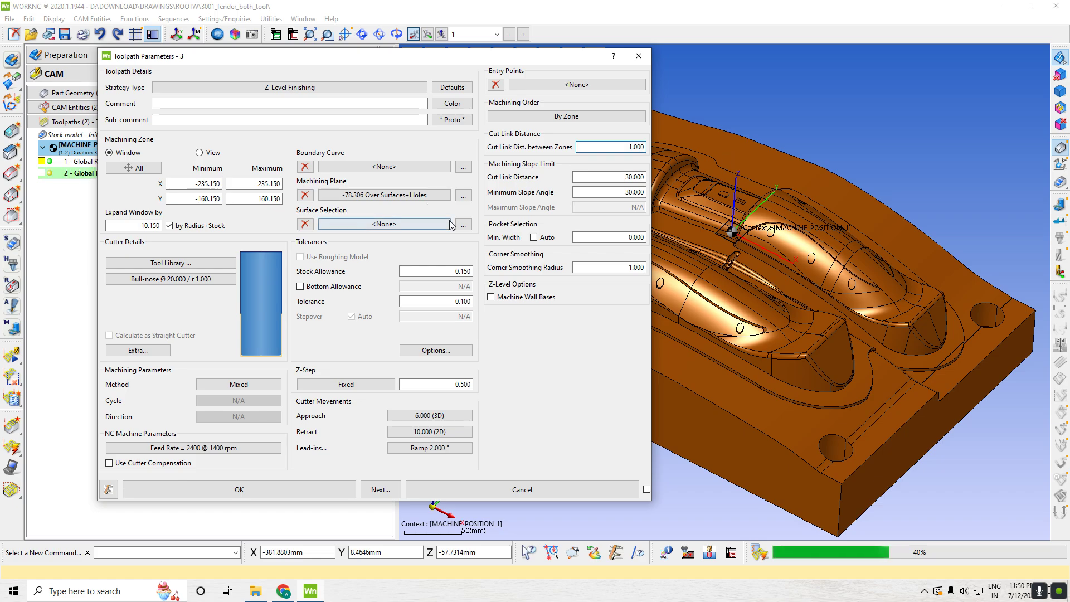
double_click(449, 271)
type("0")
key("Return")
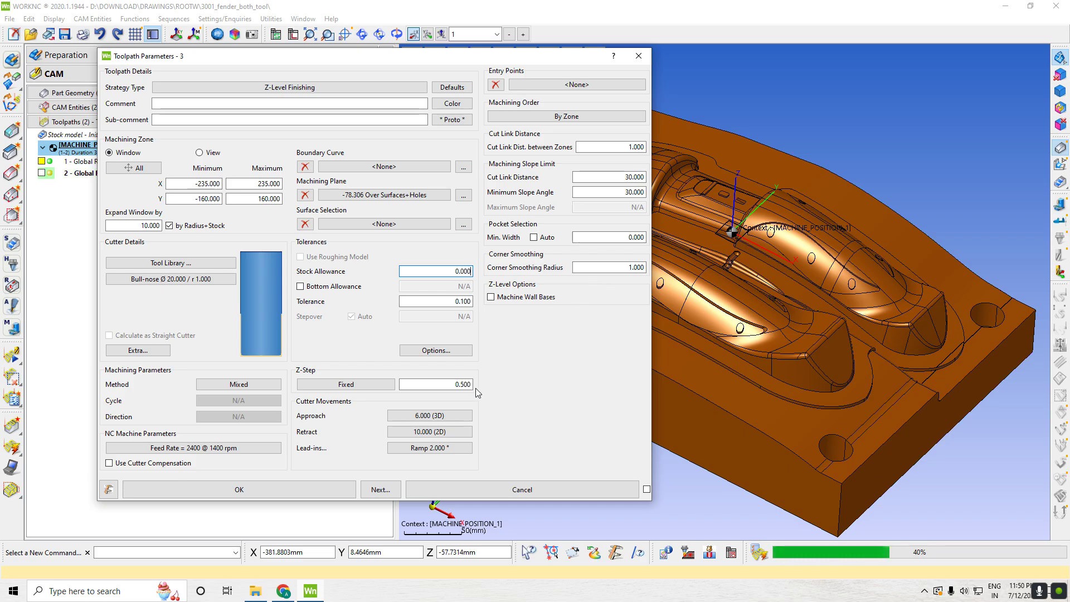
- Set the fixed Z-step of the Z-Level Finishing toolpath to 0.200 and submit the parameters
double_click(436, 379)
type(".2")
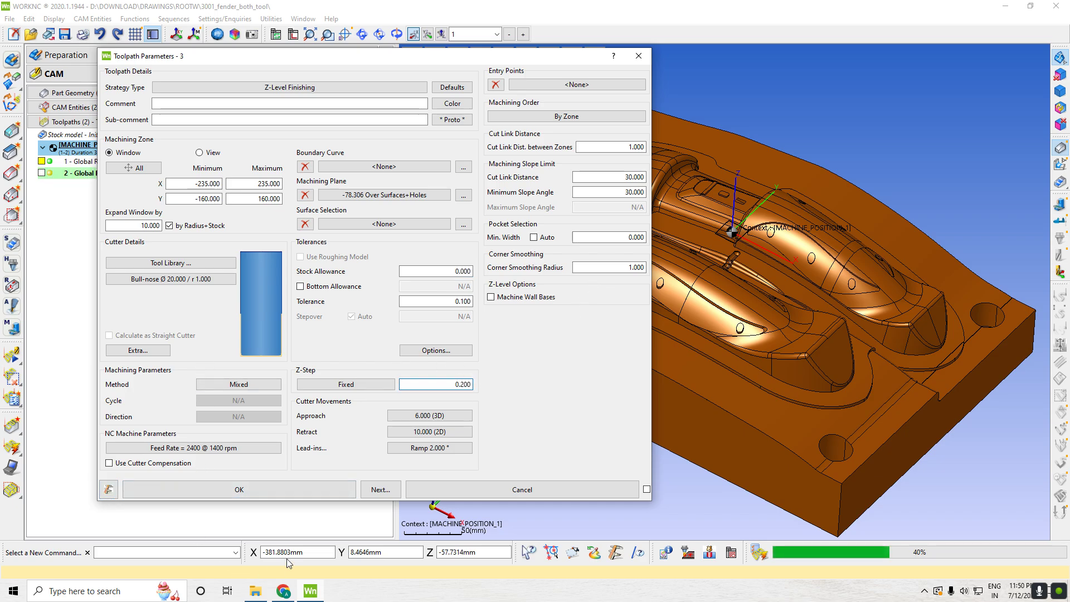
left_click(289, 493)
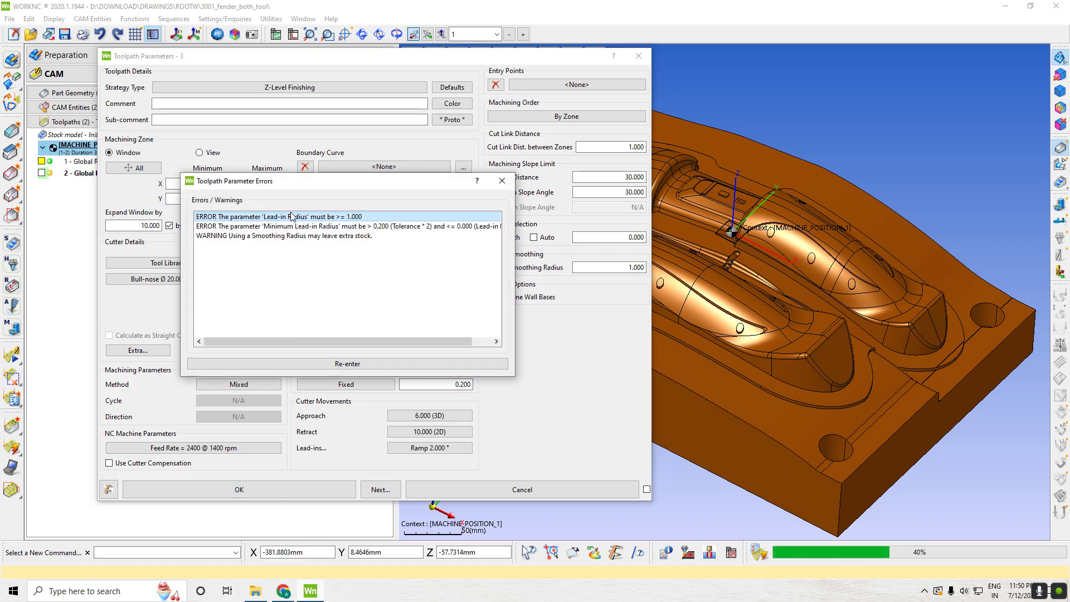
- Set the lead-in radius to 1.000, its minimum to 0.500 and the corner smoothing radius to 0.000, and accept the Z-Level Finishing toolpath
left_click(410, 361)
type("1")
key("Return")
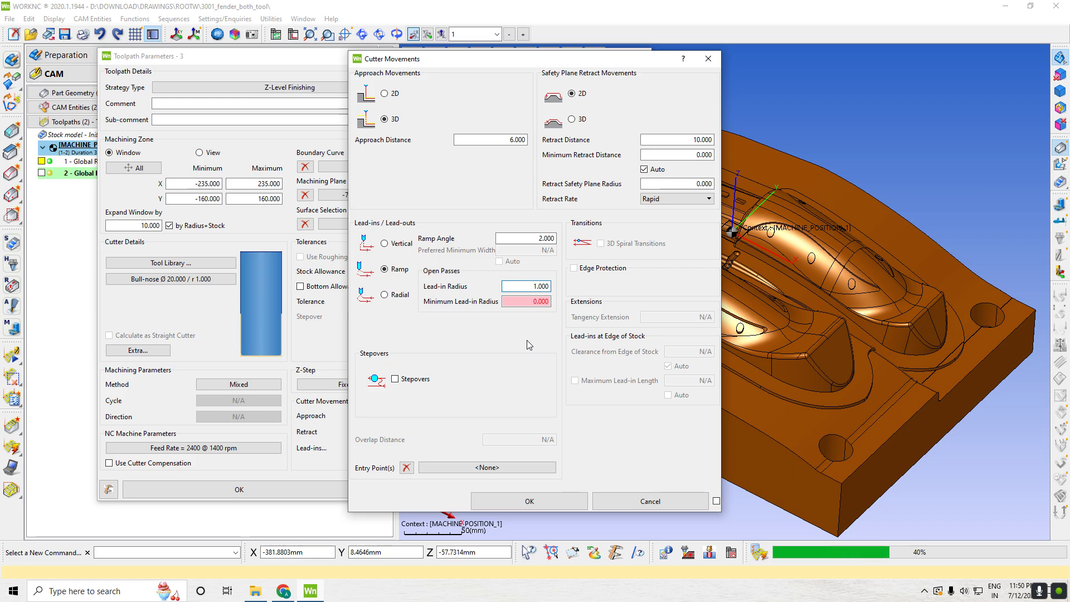
type("0.500")
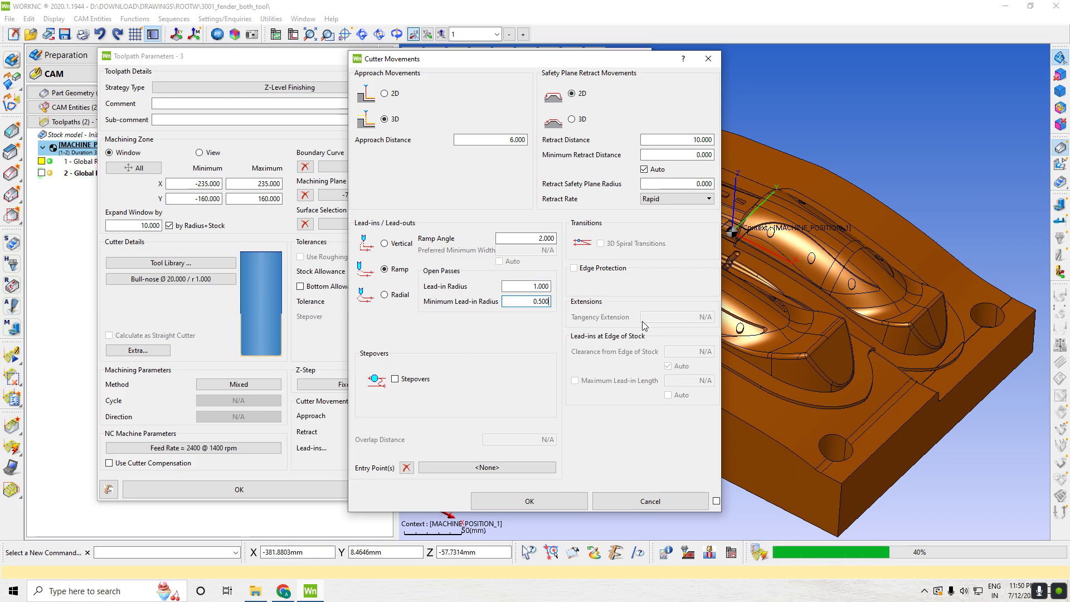
left_click(511, 505)
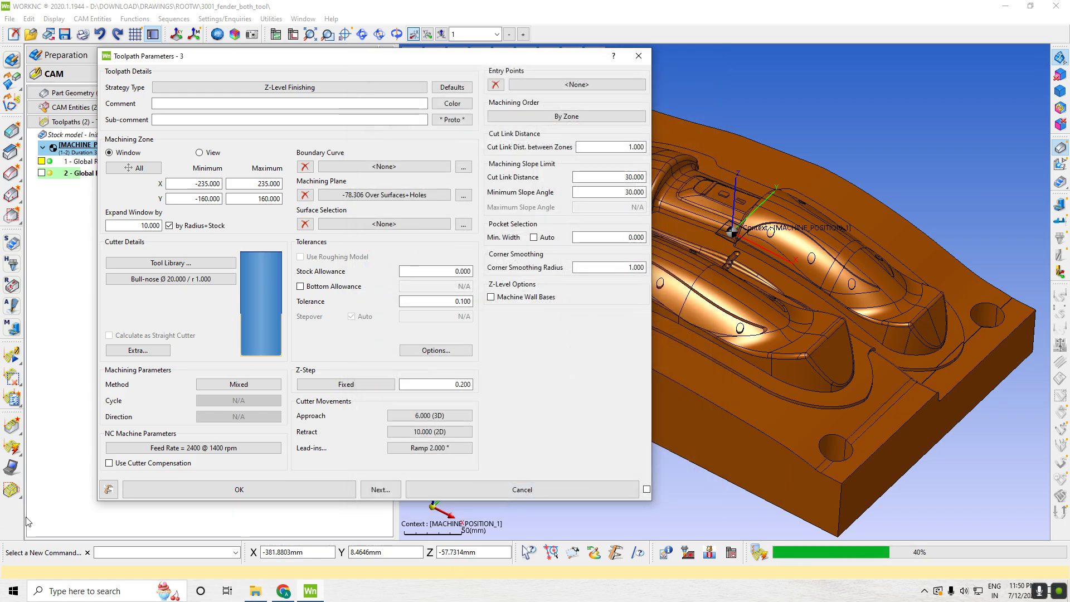
left_click(599, 267)
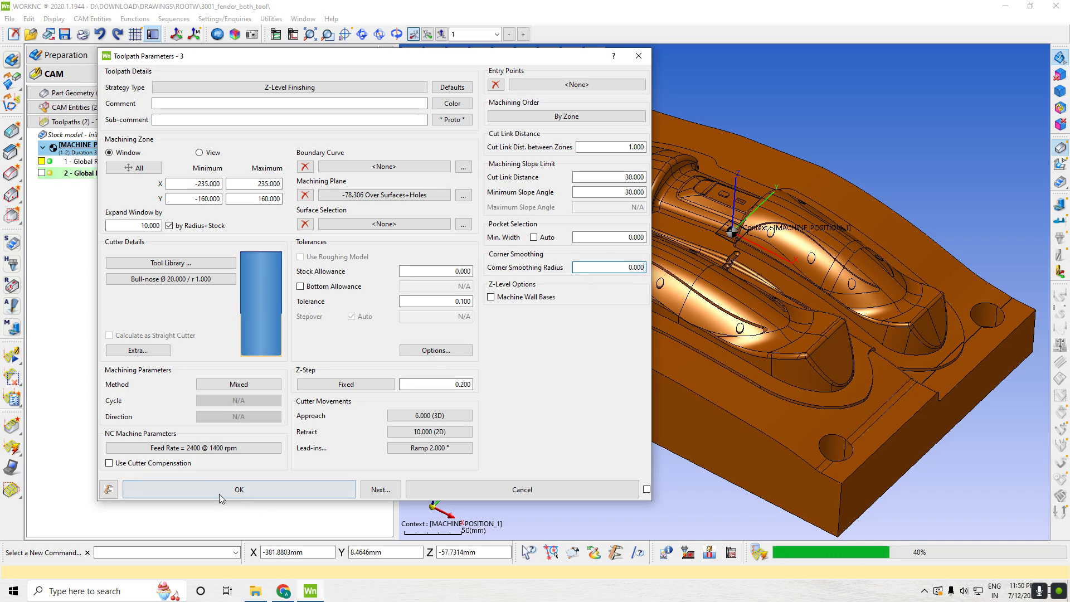
left_click(259, 492)
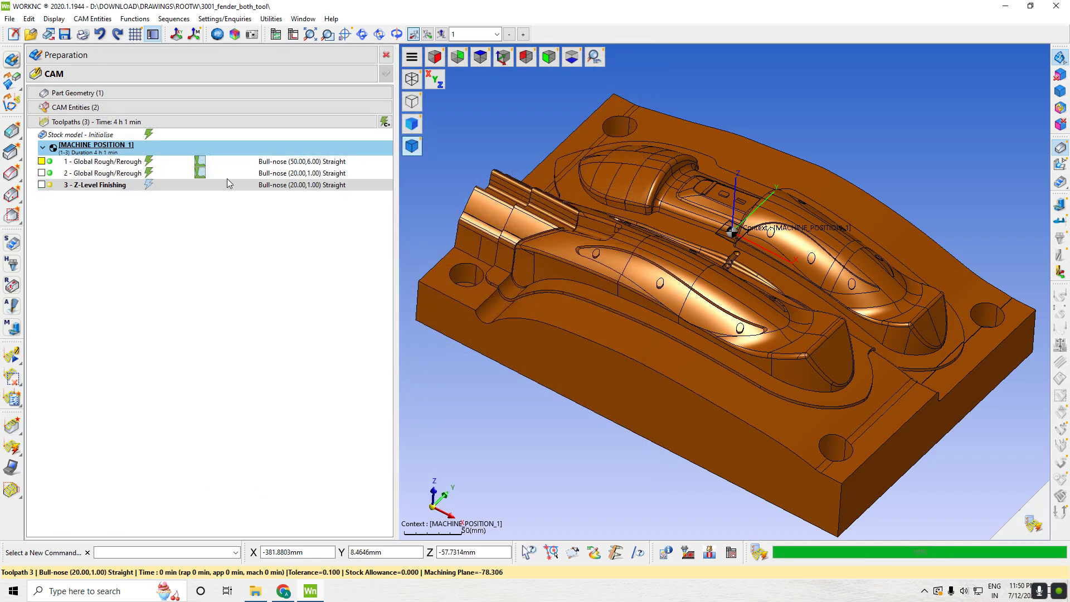
- Display the second Global Rough/Rerough toolpath, examine its passes in the narrow channels and holes from several angles, and hide it again
left_click(41, 172)
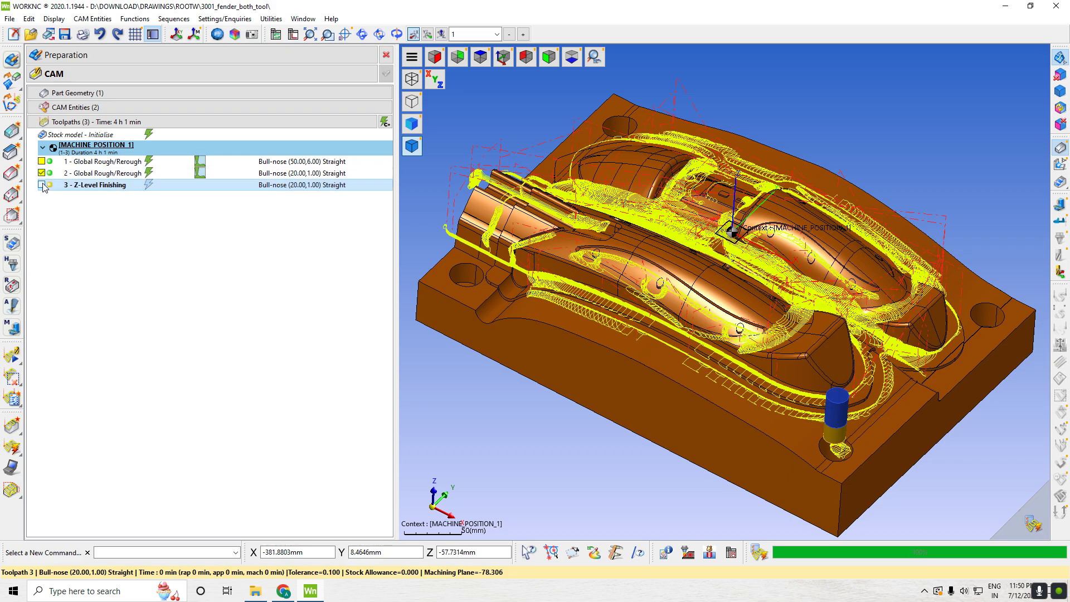
left_click(41, 185)
left_click(574, 309)
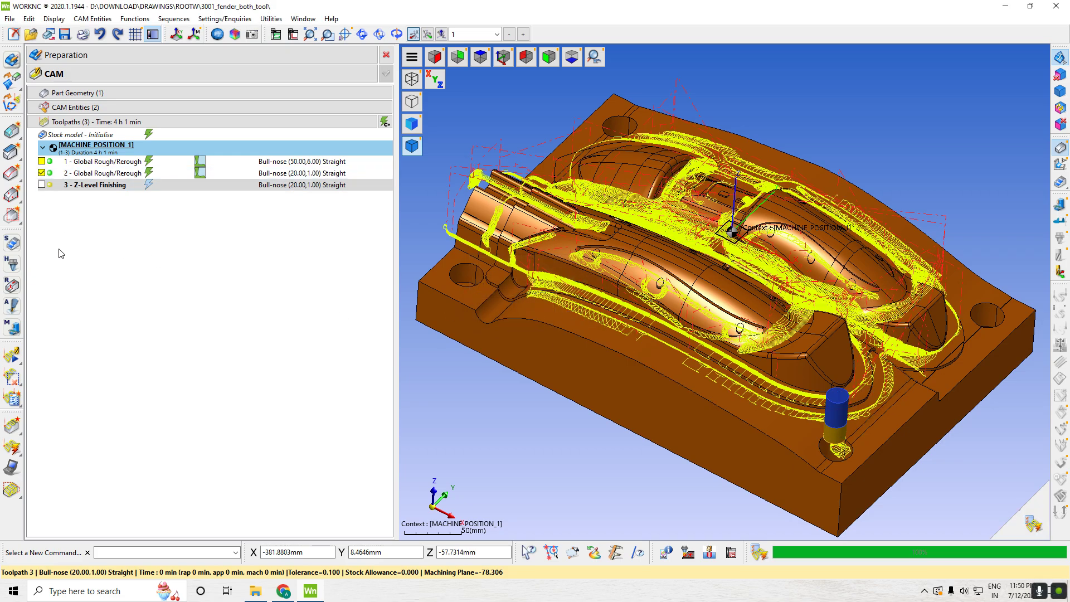
middle_click_drag(596, 324, 629, 307)
scroll(630, 308, "down", 5)
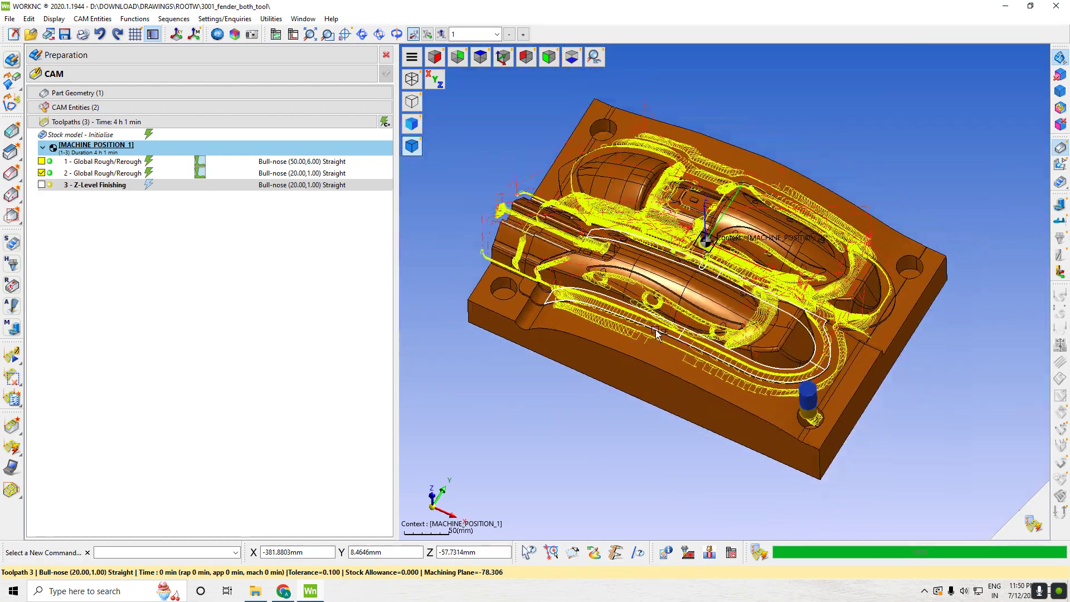
scroll(610, 321, "up", 6)
middle_click_drag(615, 264, 576, 203)
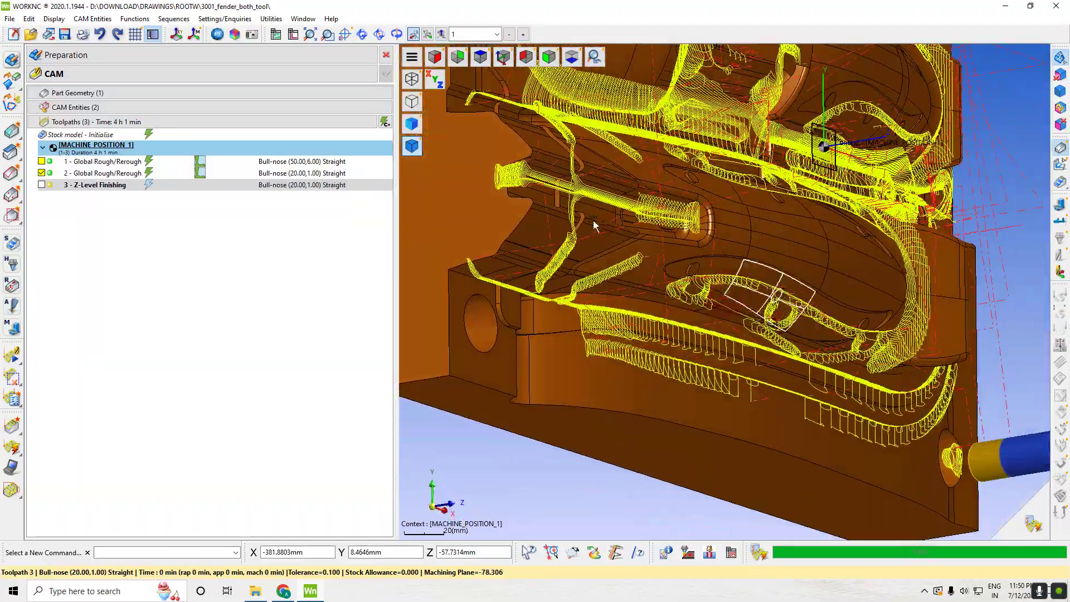
middle_click_drag(827, 306, 607, 172)
left_click(500, 60)
scroll(656, 263, "up", 5)
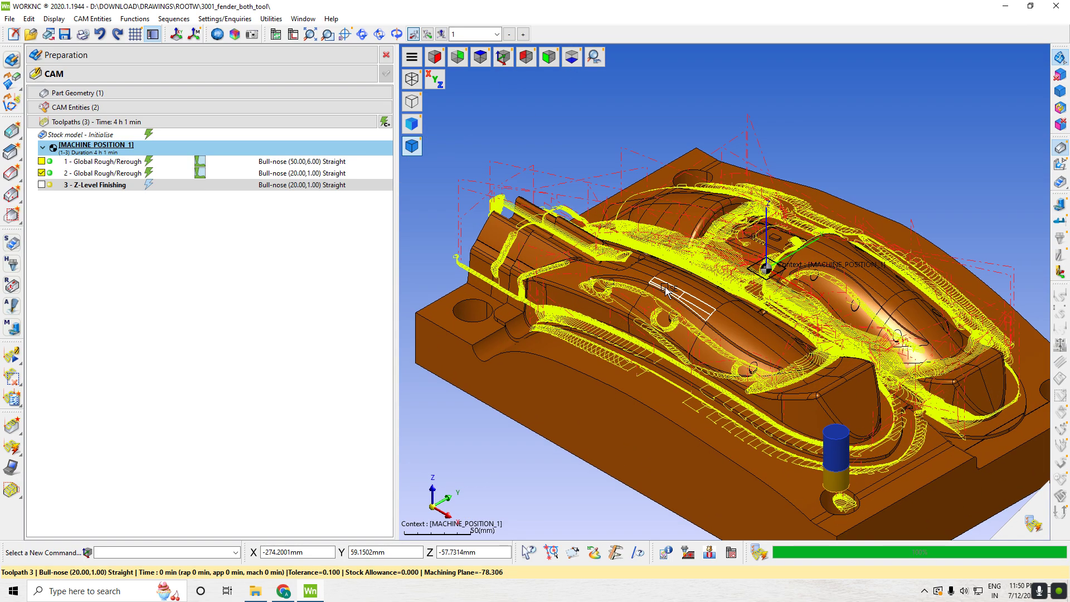
middle_click_drag(668, 316, 666, 314)
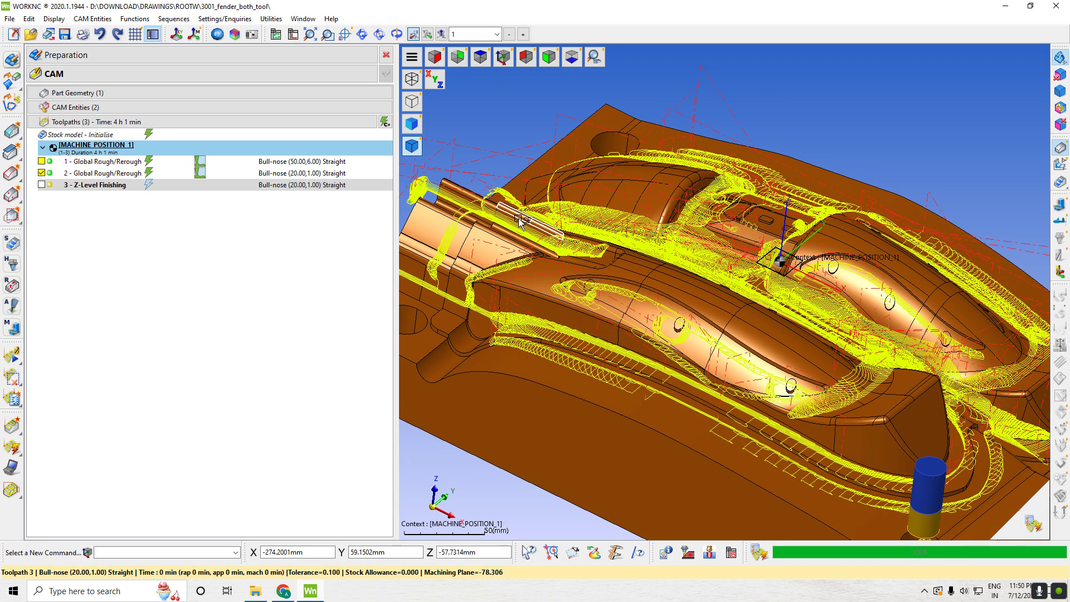
left_click(42, 173)
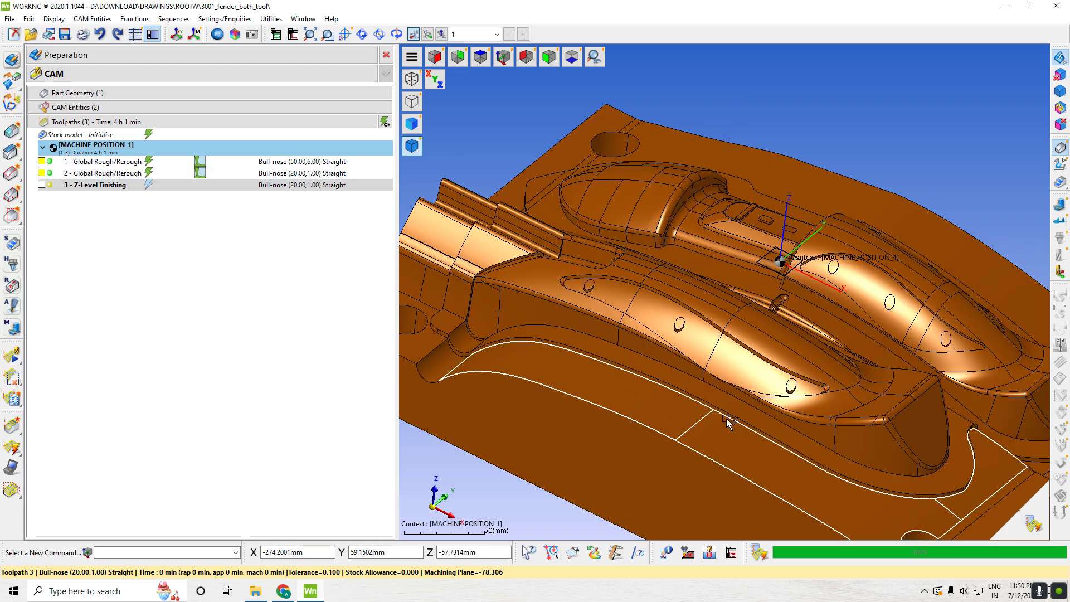
- Start the calculation of the Z-Level Finishing toolpath
scroll(726, 418, "down", 4)
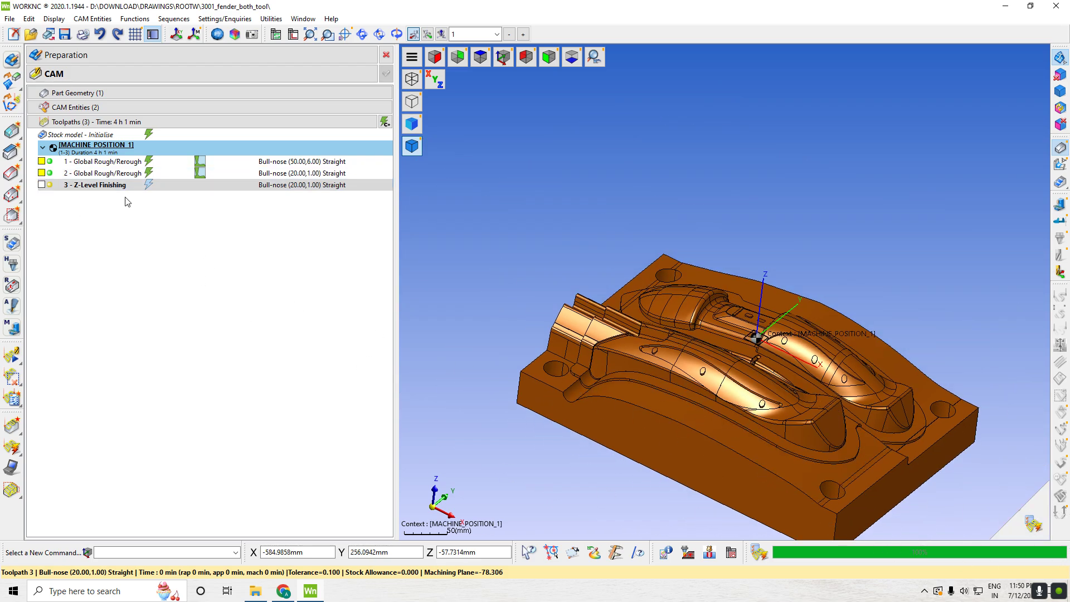
right_click(97, 189)
left_click(111, 193)
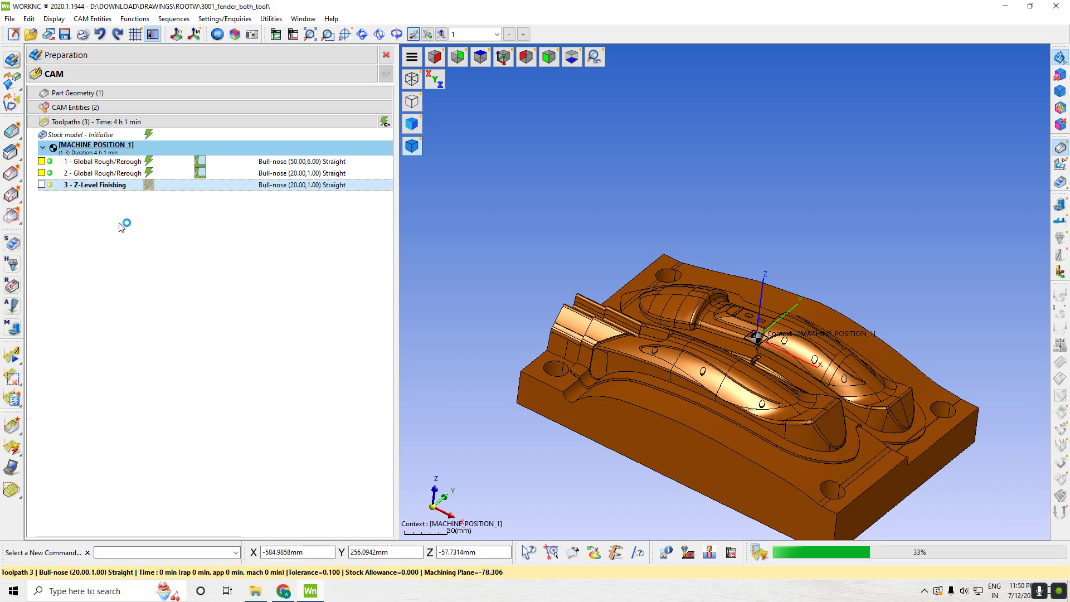
- Create a closed rectangular curve, Curve_001, about 167 by 58 mm in top view over the open channel end of the form at negative Y
left_click(480, 57)
scroll(793, 423, "up", 1)
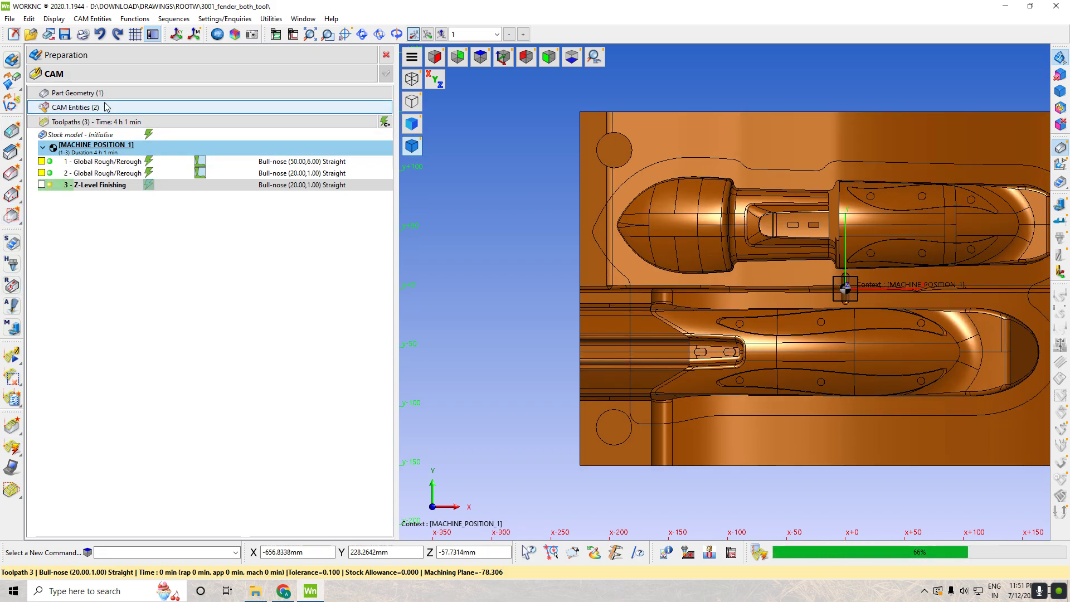
left_click(75, 107)
left_click(31, 148)
left_click(32, 149)
right_click(75, 148)
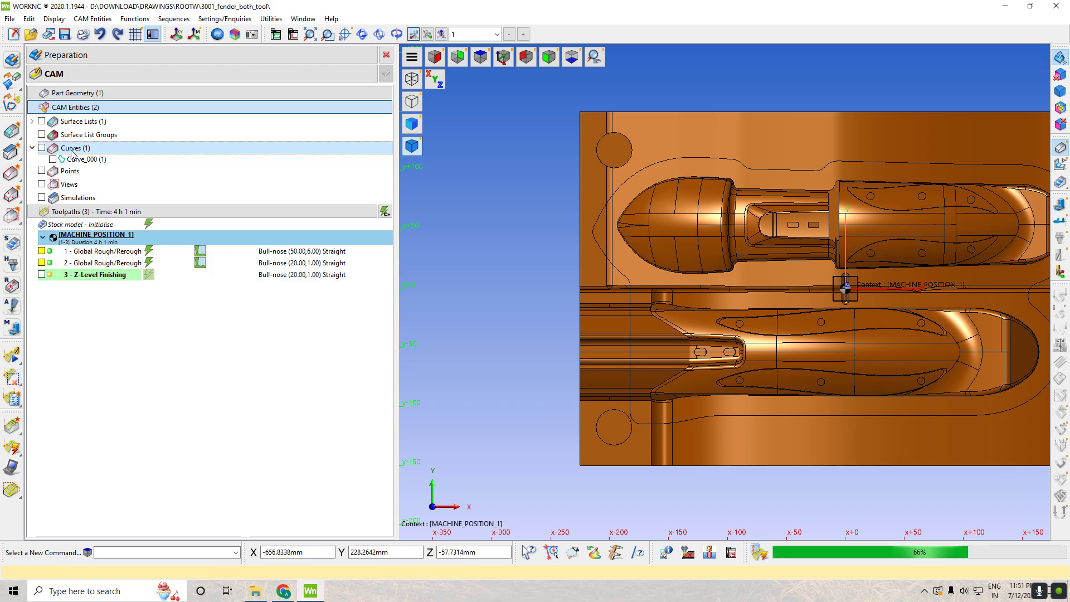
left_click(100, 159)
left_click(78, 74)
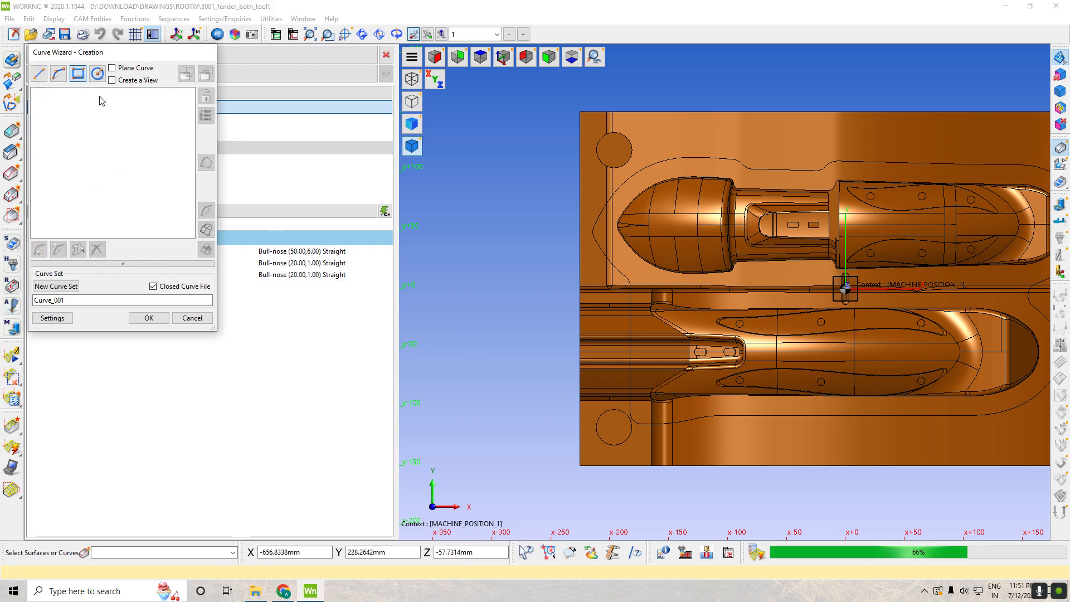
left_click(563, 321)
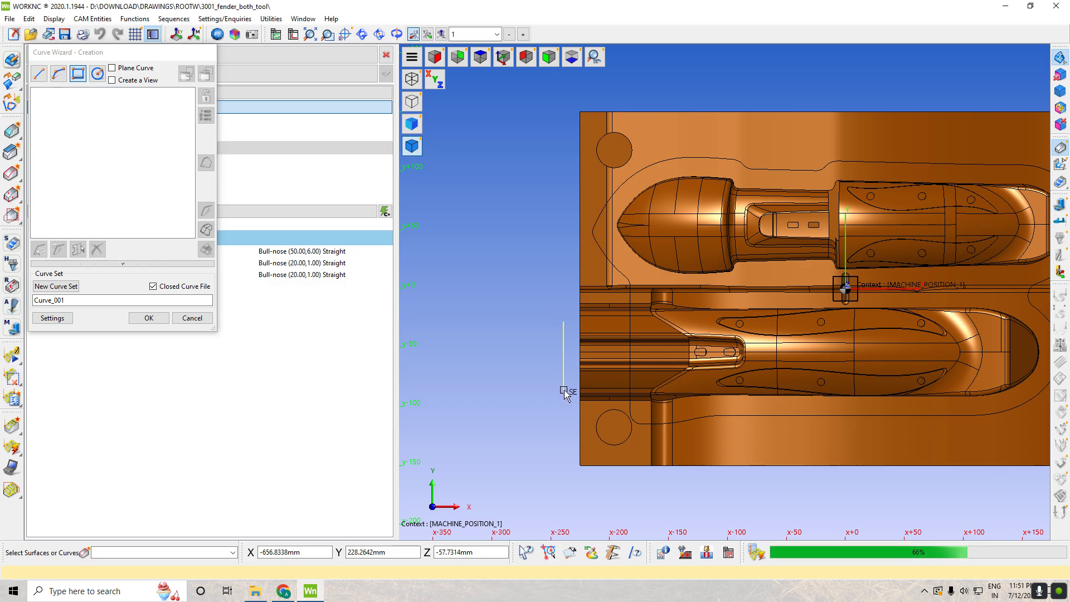
left_click(760, 387)
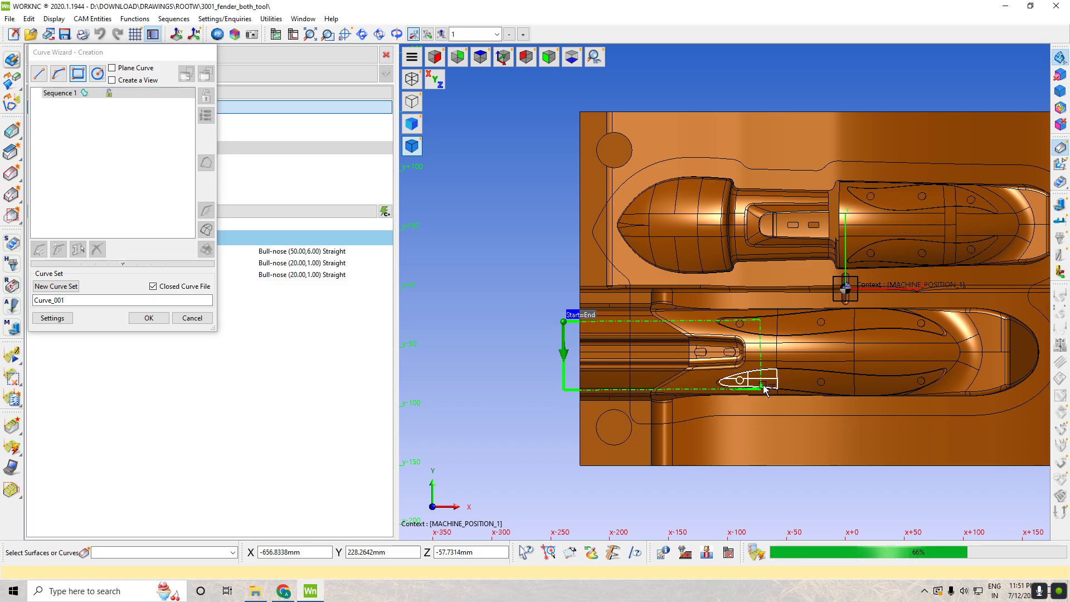
left_click(167, 321)
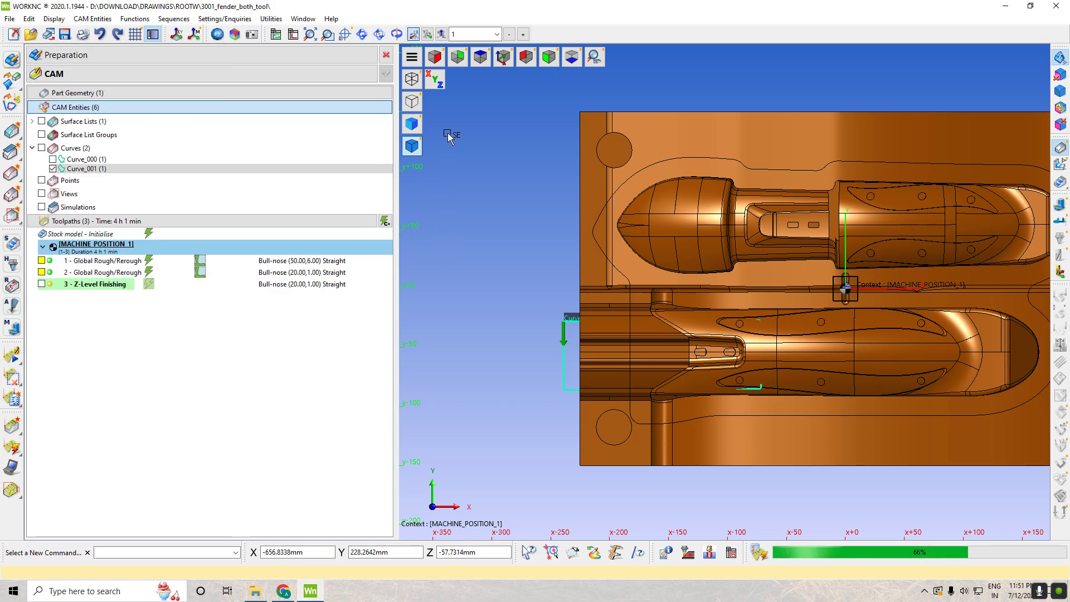
- Reopen Curve_001 for editing and delete its rectangle
left_click(502, 58)
scroll(630, 296, "down", 3)
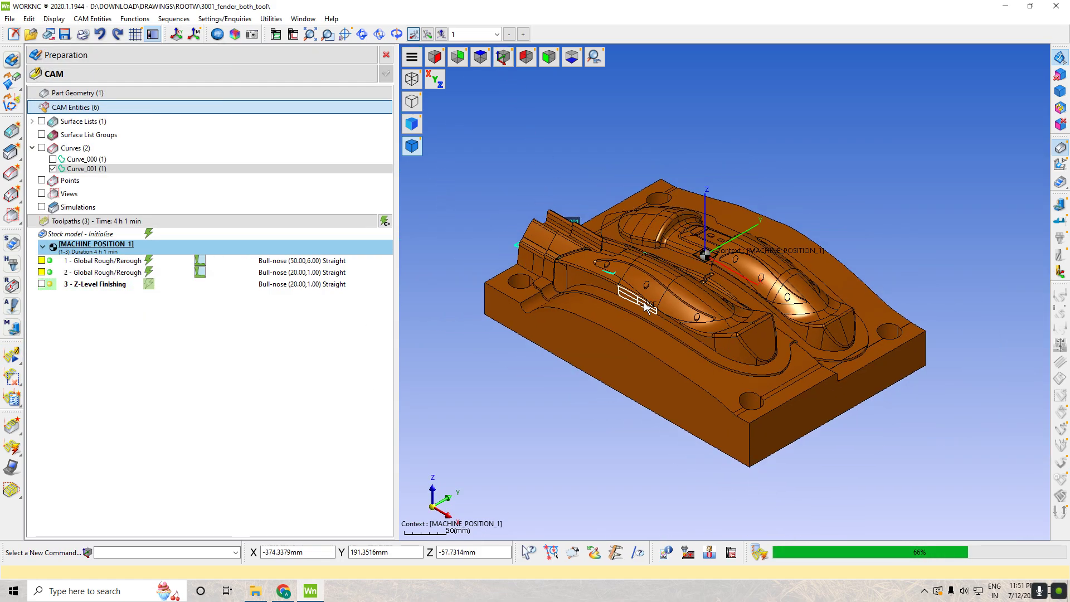
scroll(584, 274, "up", 1)
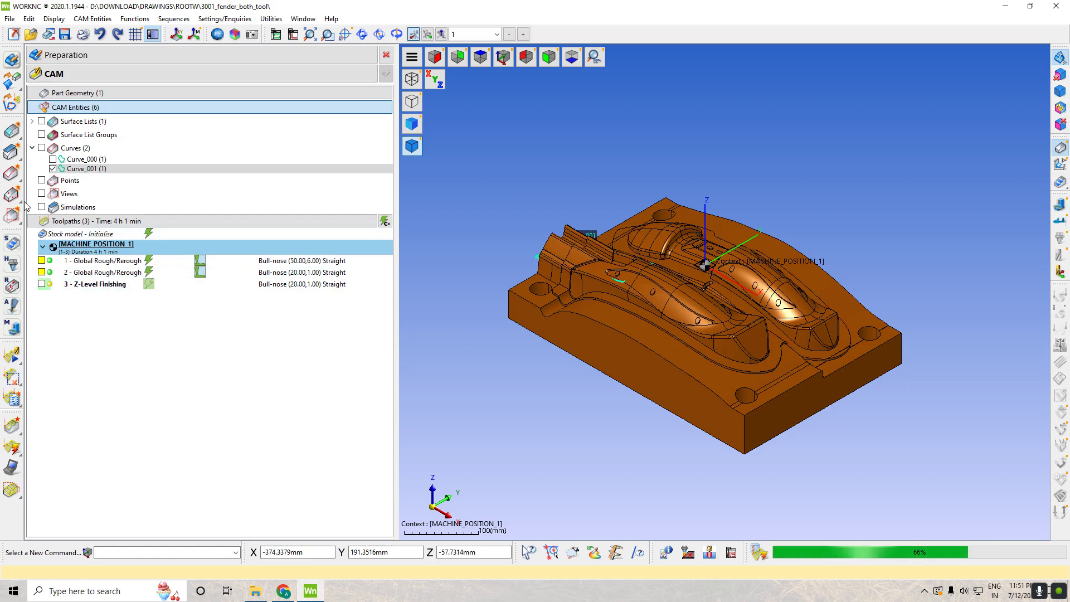
right_click(83, 172)
left_click(128, 176)
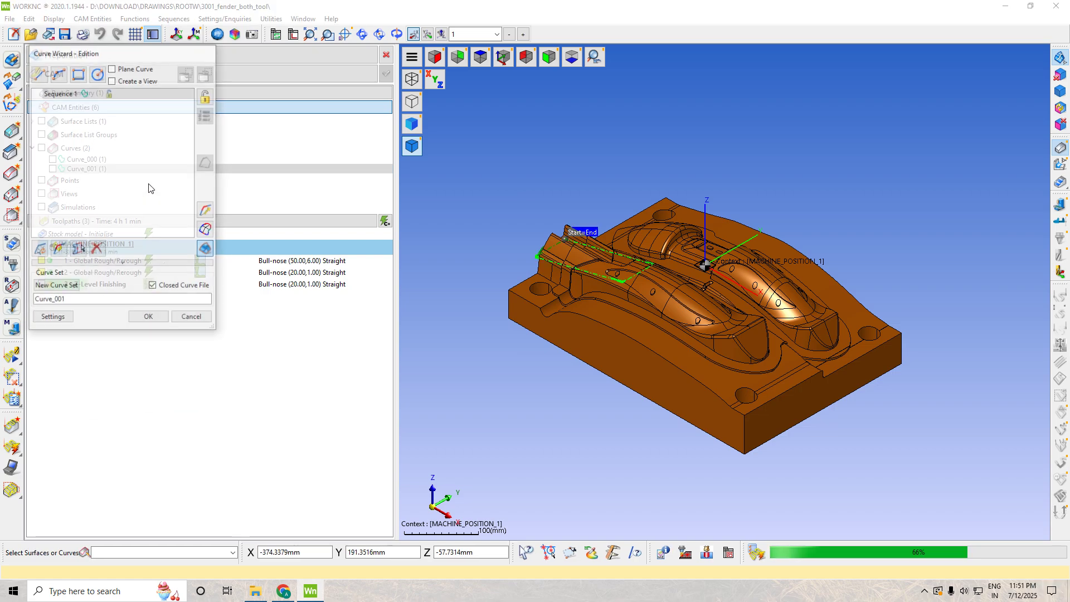
left_click(97, 249)
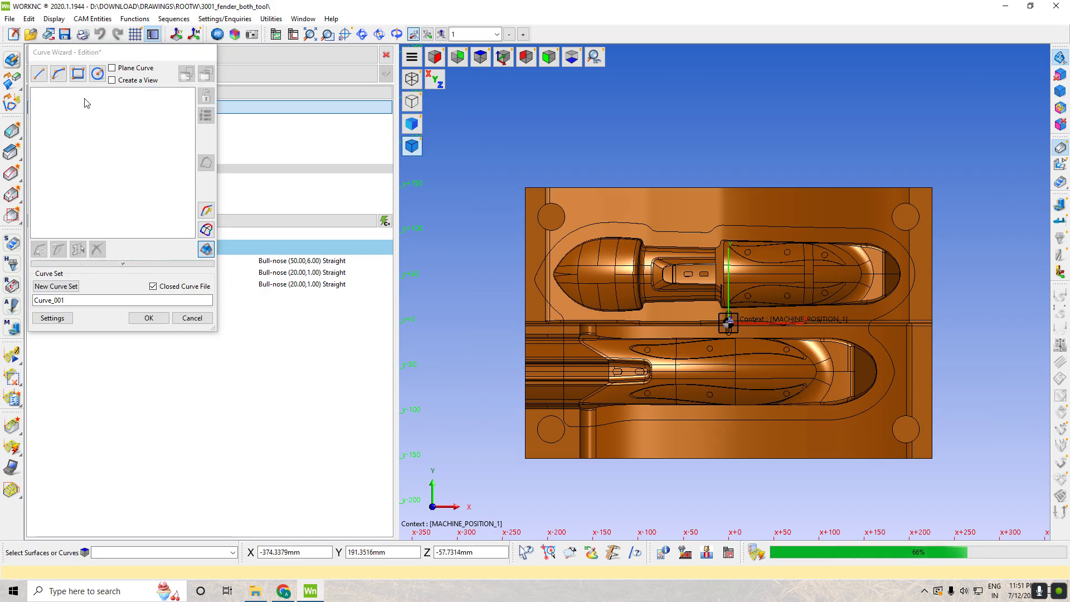
- Draw a larger closed rectangle about 230 by 97 mm around the open channel end in top view and save it in Curve_001
left_click(83, 76)
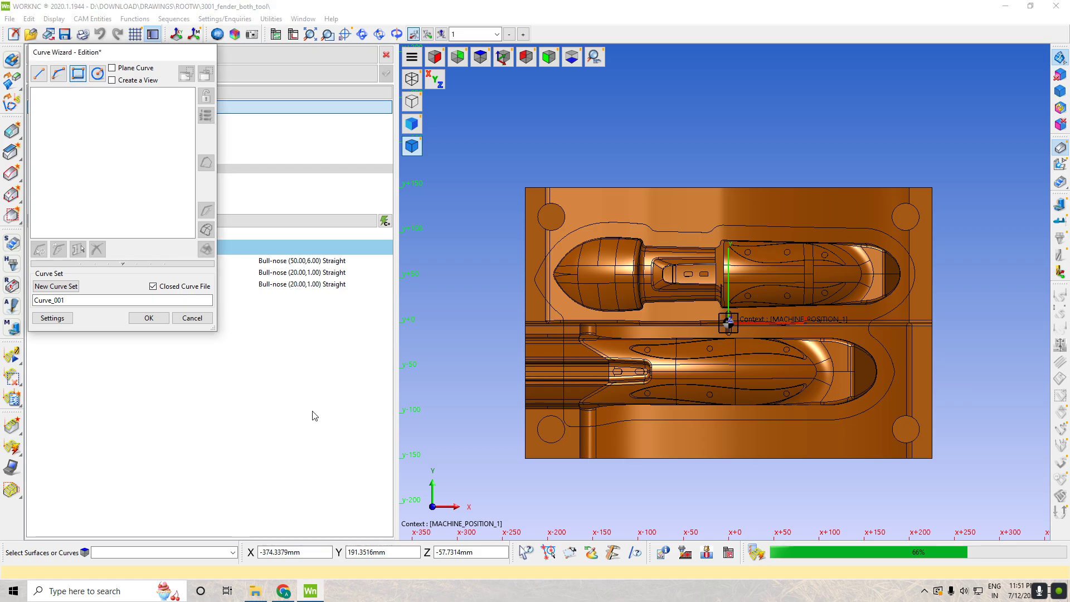
left_click(490, 327)
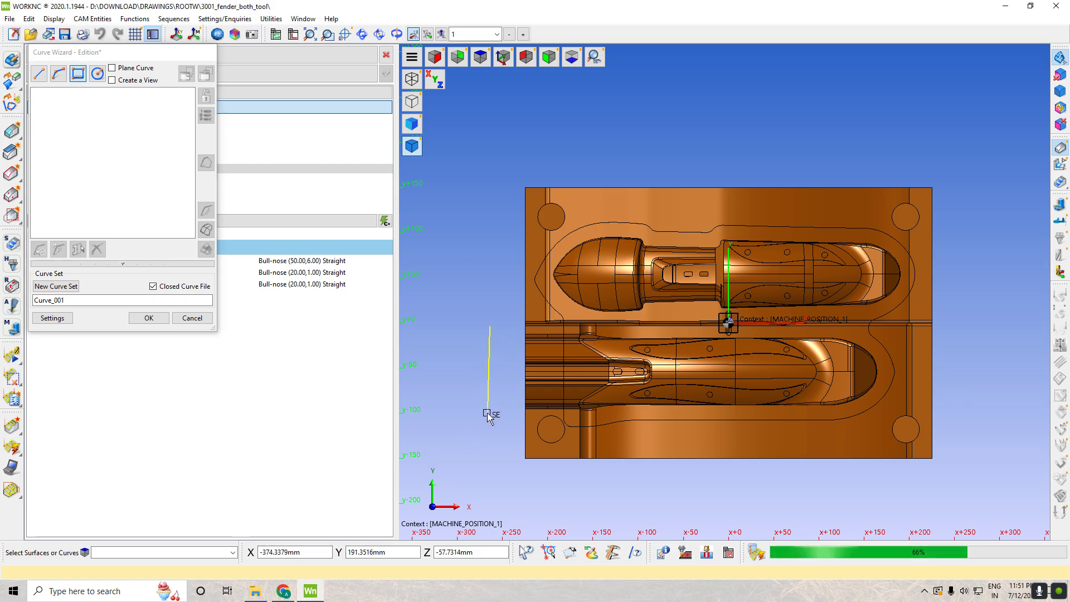
left_click(697, 415)
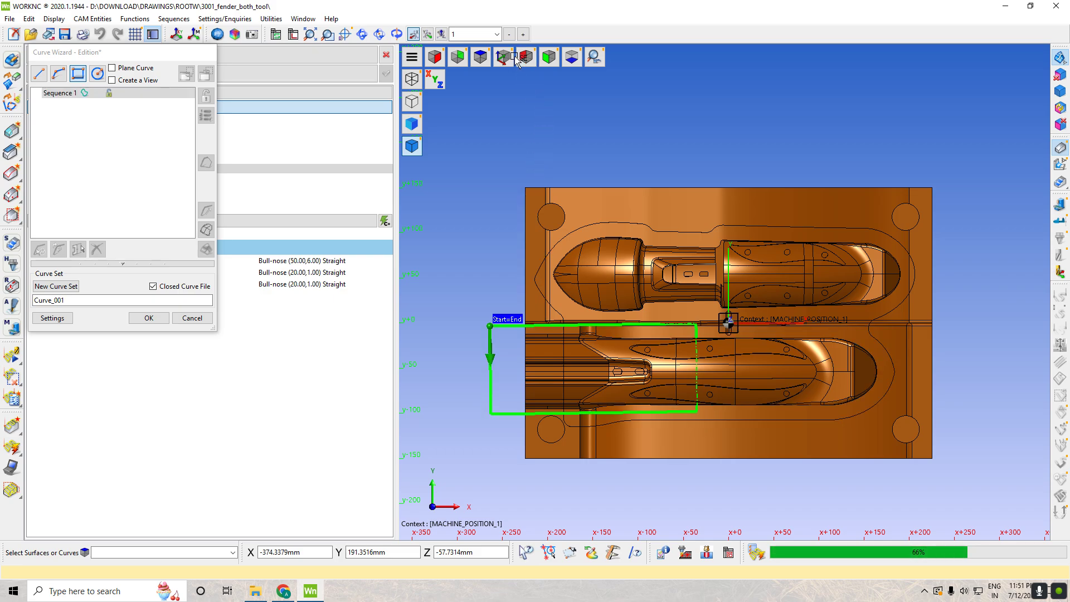
left_click(503, 57)
left_click(150, 318)
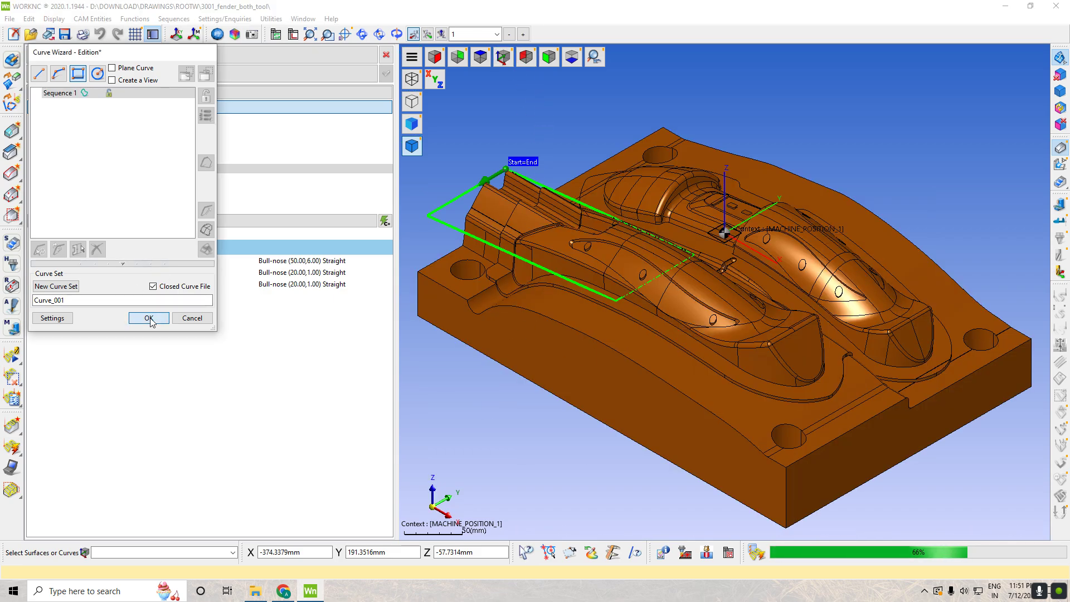
- Assign Curve_001 as the boundary curve of the second Global Rough/Rerough toolpath
scroll(557, 416, "down", 2)
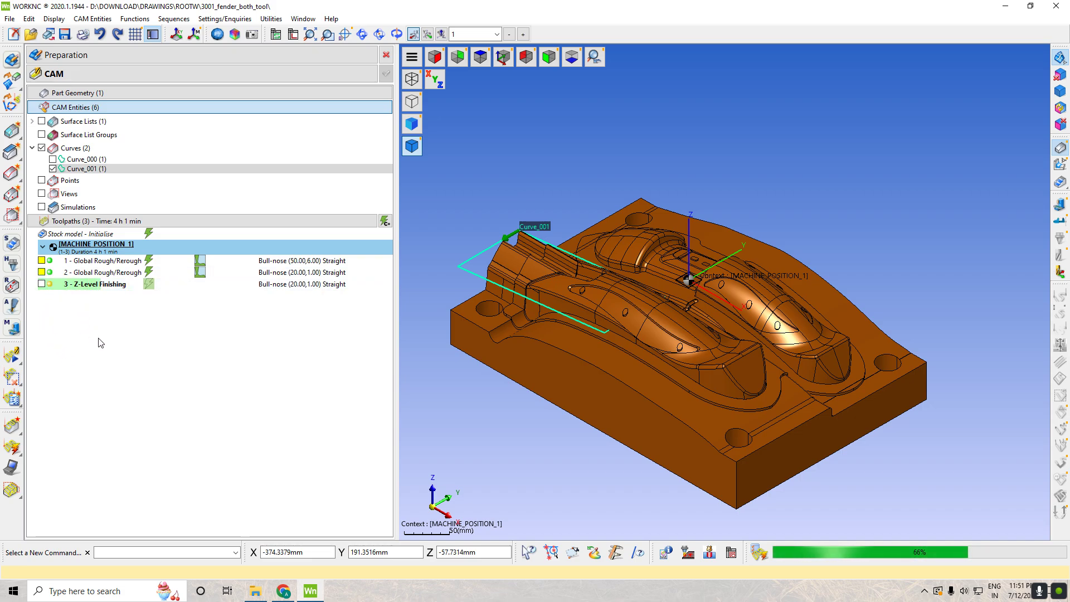
double_click(49, 275)
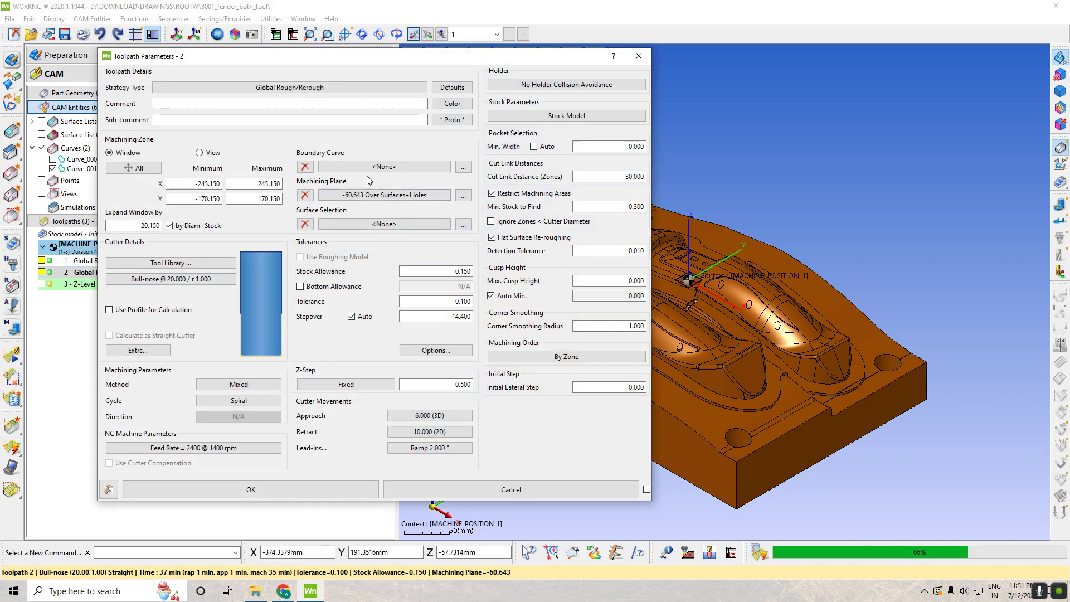
left_click(336, 167)
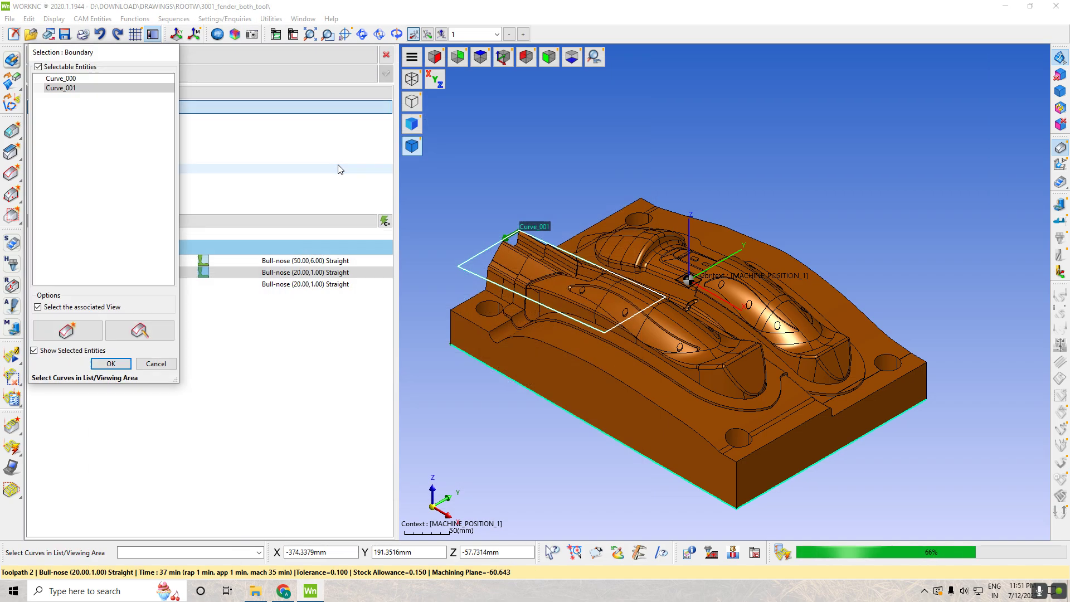
left_click(571, 253)
- Replace the rerough machining plane with an Over Surfaces and Holes limit at Z -41.428, picked on the model near the open channel
left_click(304, 194)
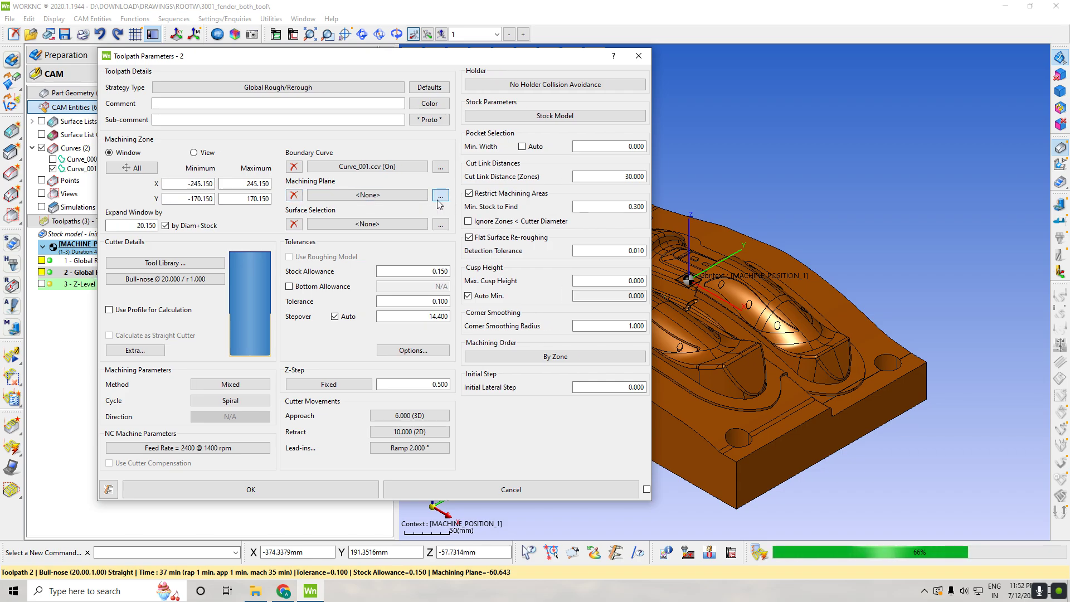
left_click(439, 198)
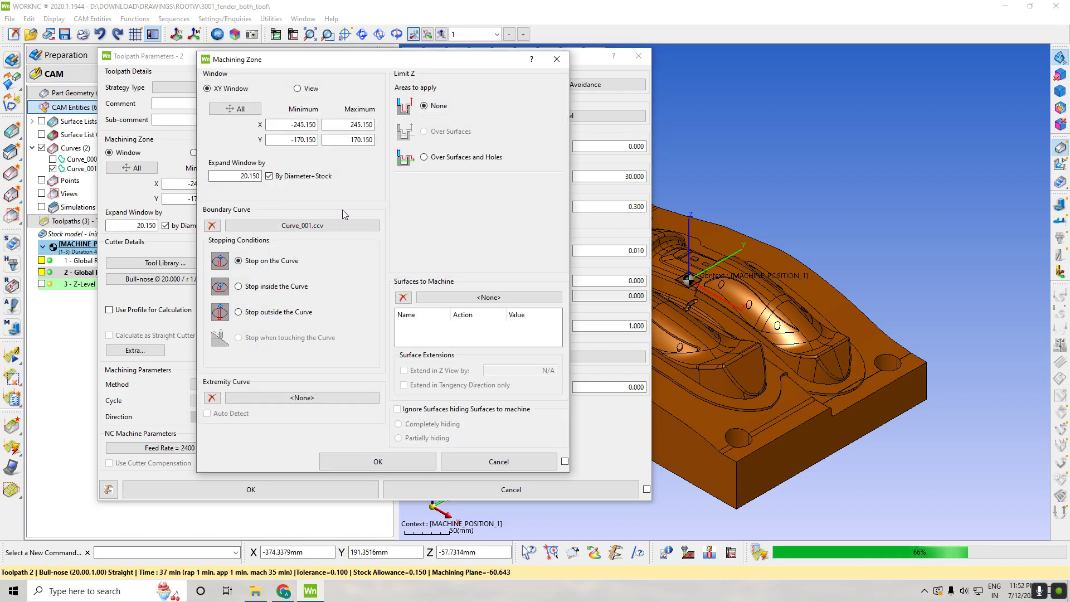
left_click(437, 159)
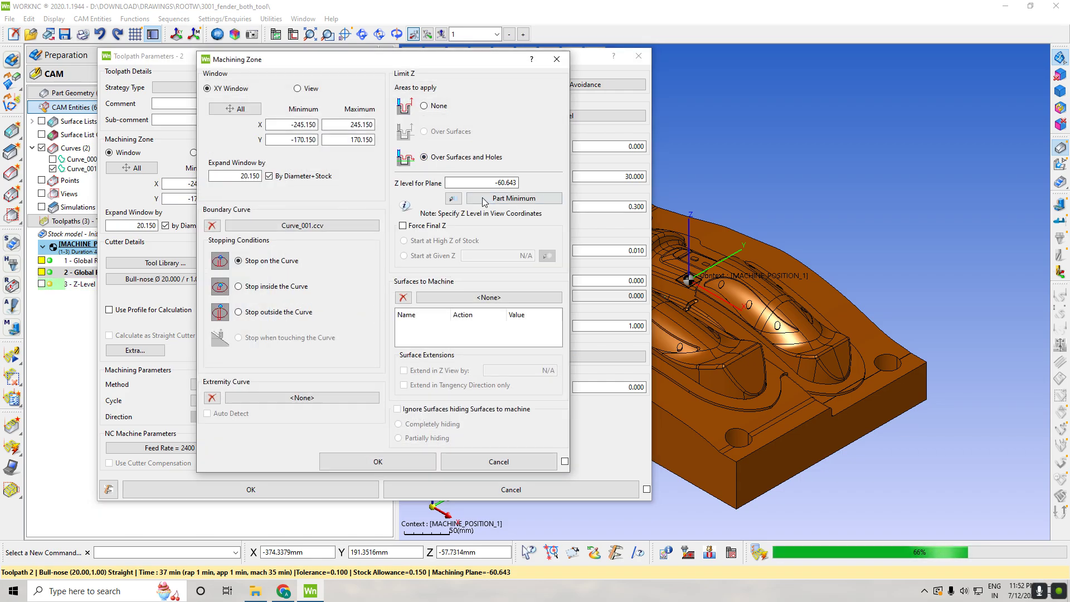
left_click(453, 198)
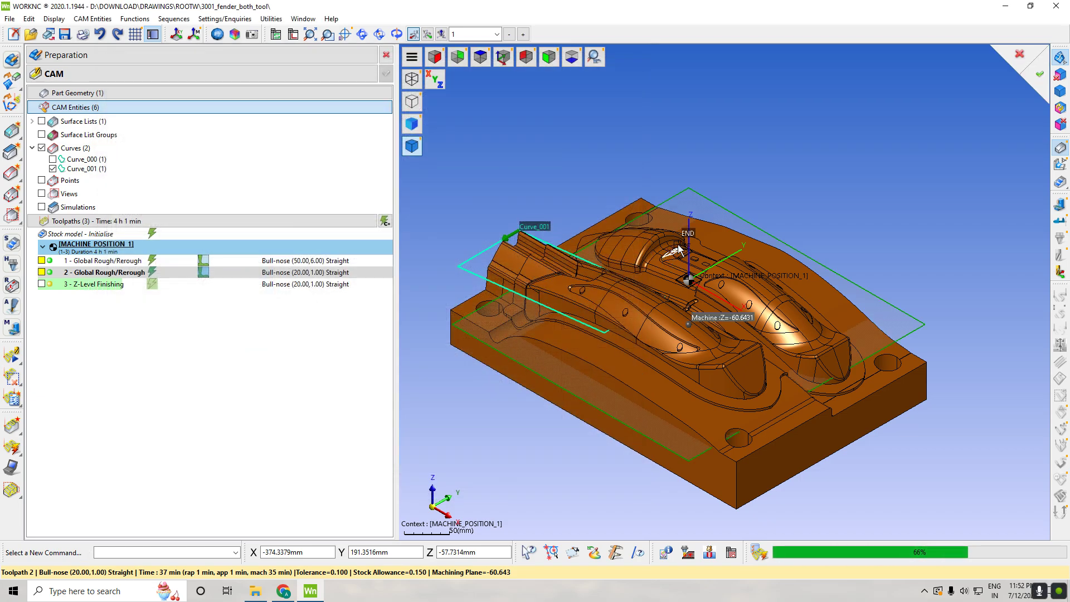
middle_click_drag(677, 238, 678, 294)
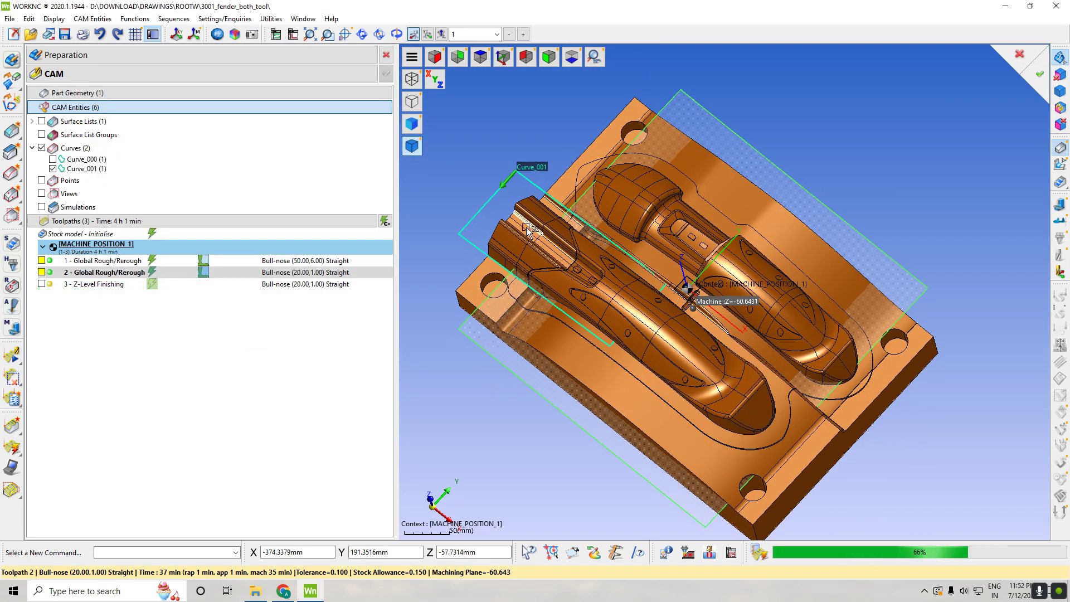
scroll(528, 231, "up", 2)
left_click(574, 454)
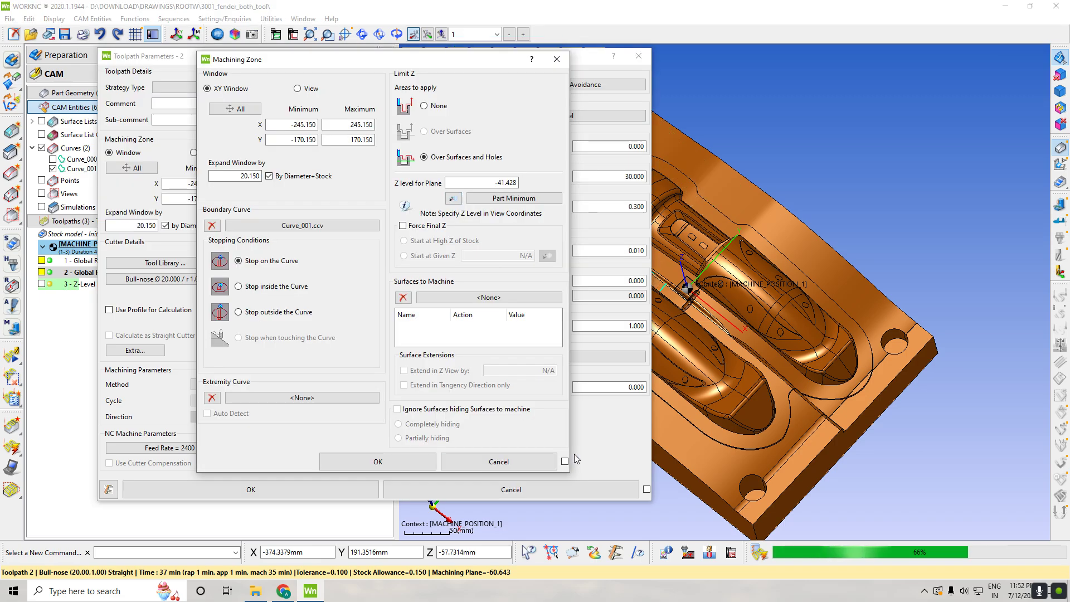
left_click(378, 461)
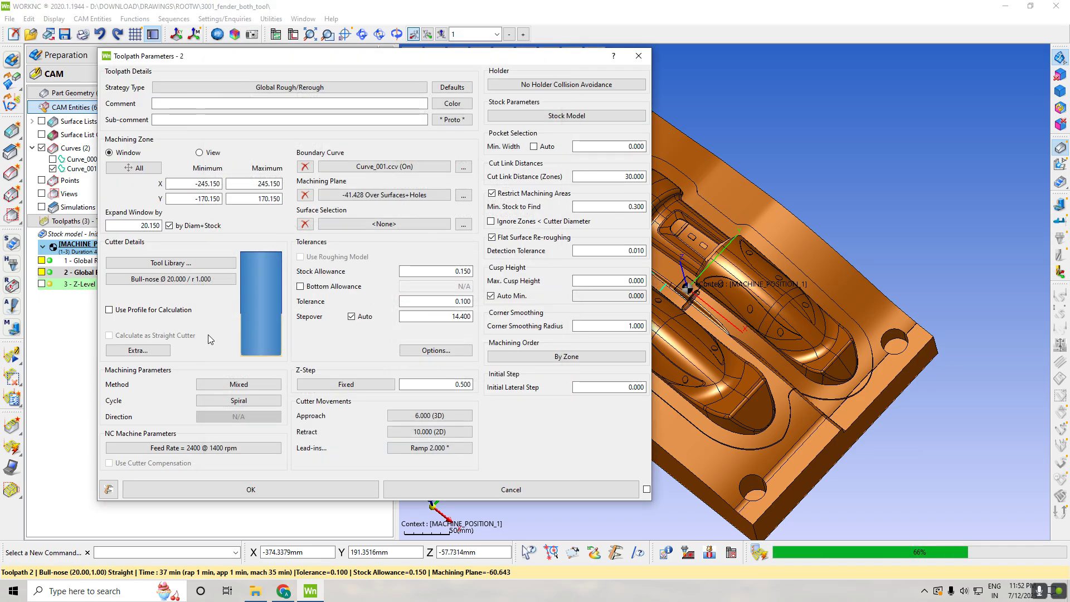
- Change the rerough toolpath's cutter to a Flat Cutter with a diameter of 6 mm
left_click(186, 280)
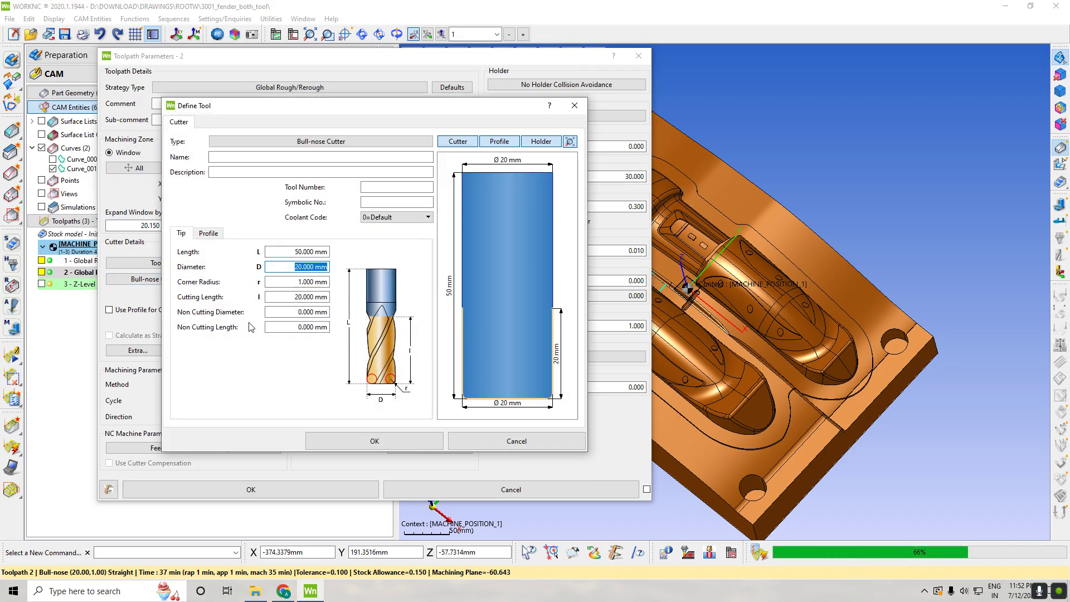
type("6")
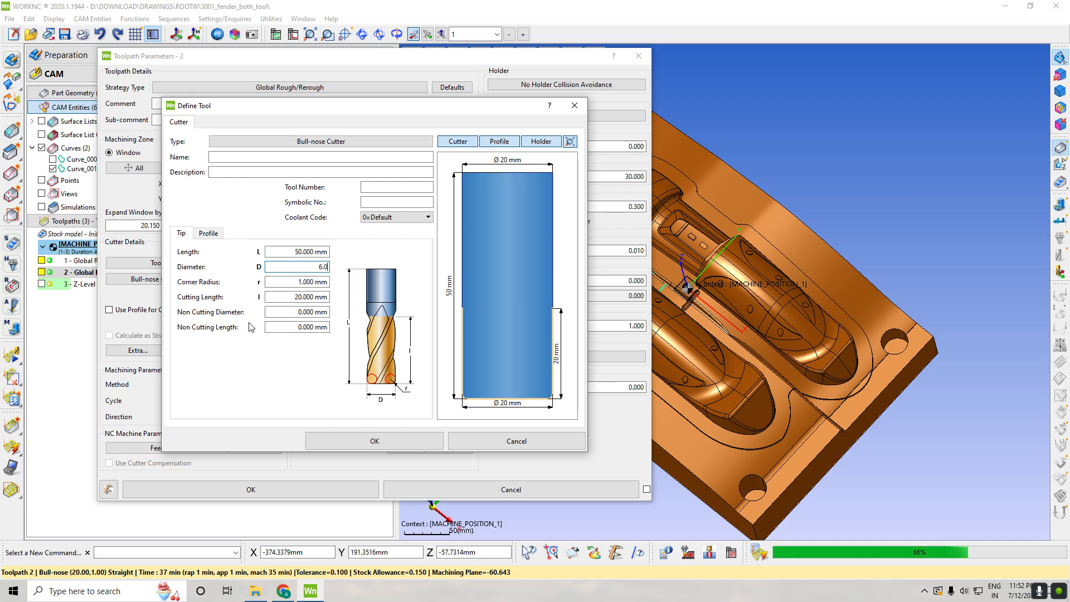
type(".0")
key("Return")
key("Tab")
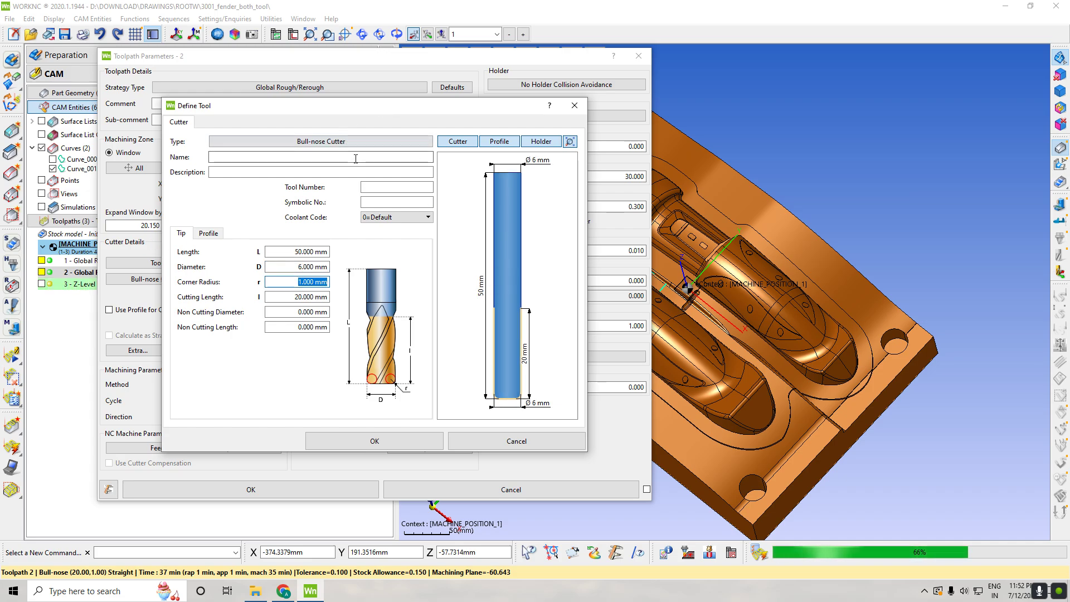
left_click(390, 141)
left_click(435, 285)
left_click(446, 347)
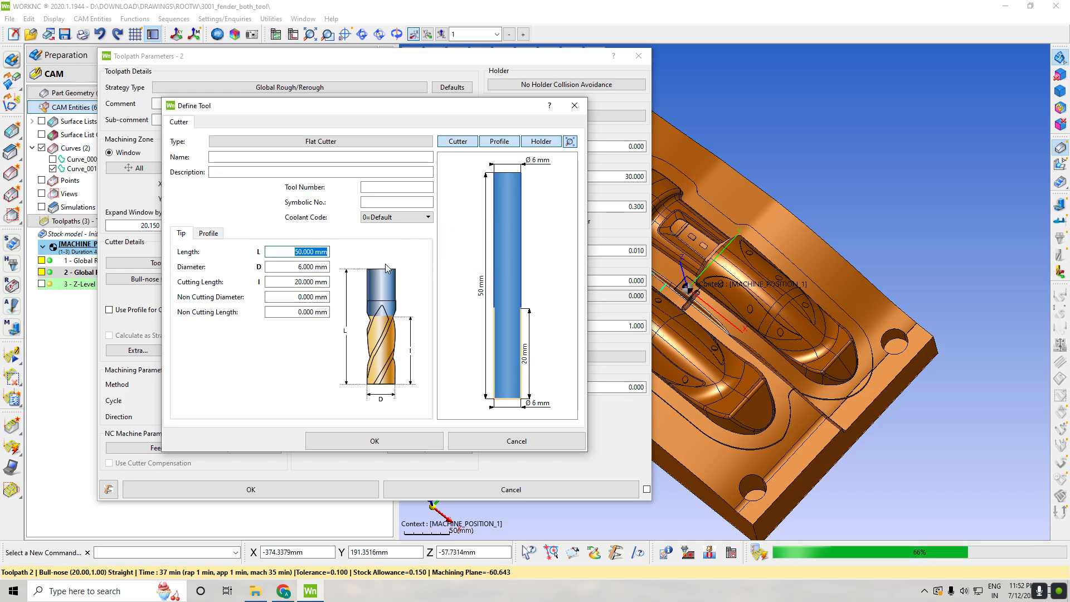
- Set the flat cutter's length to 80 mm and cutting length to 50 mm, and accept the rerough toolpath parameters
type("80")
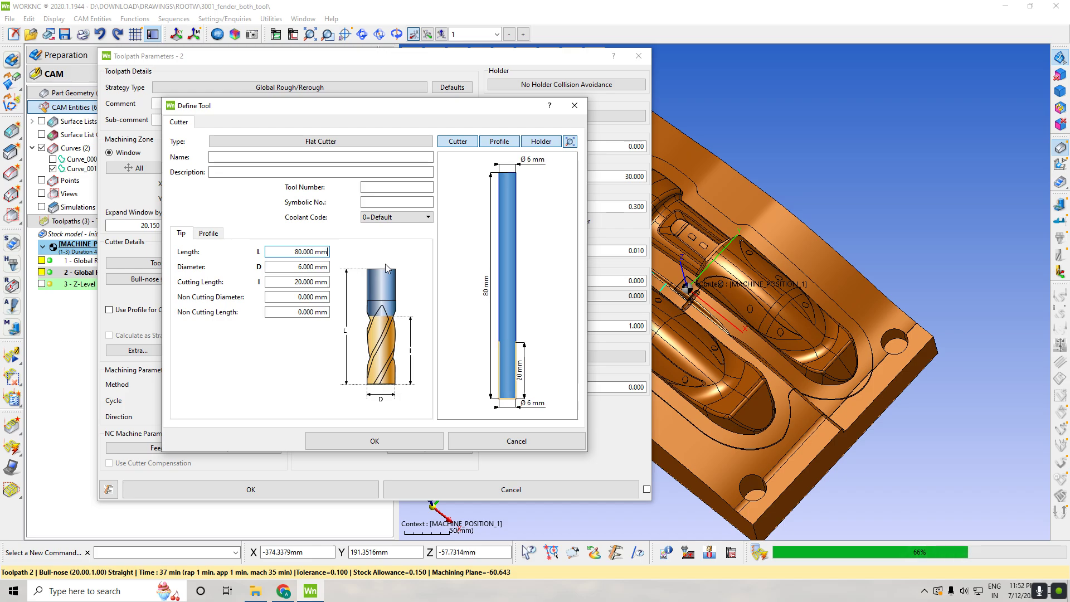
key("Tab")
key("Tab")
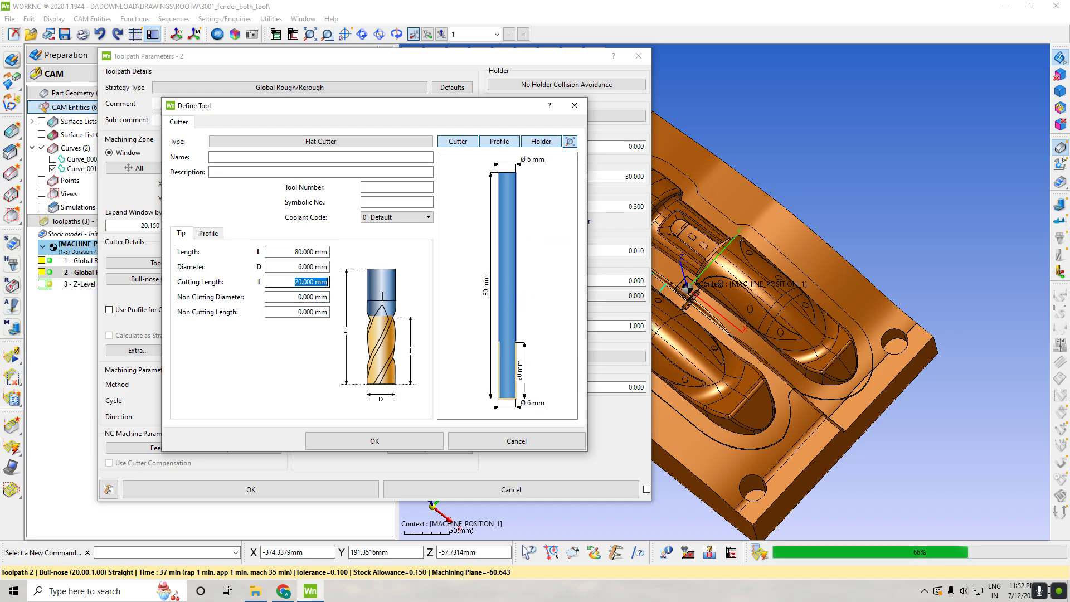
type("50")
key("Return")
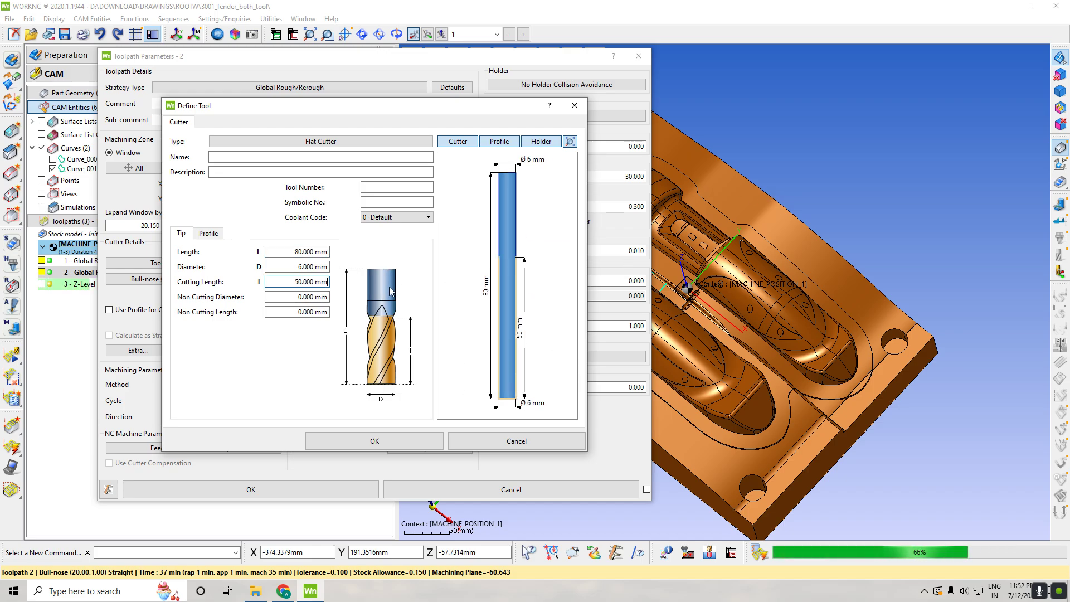
left_click(407, 440)
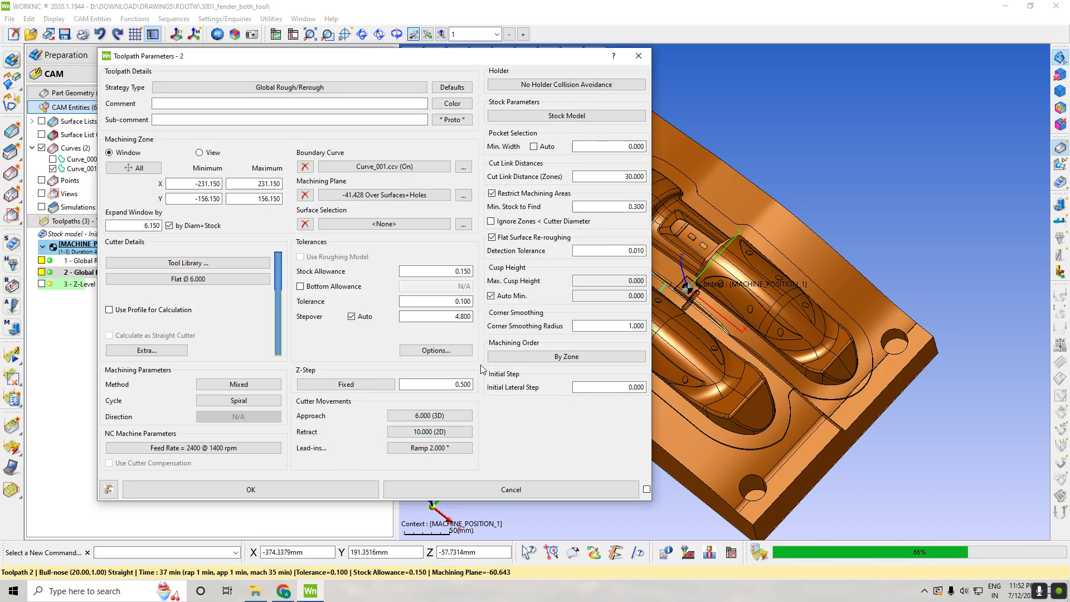
left_click(323, 488)
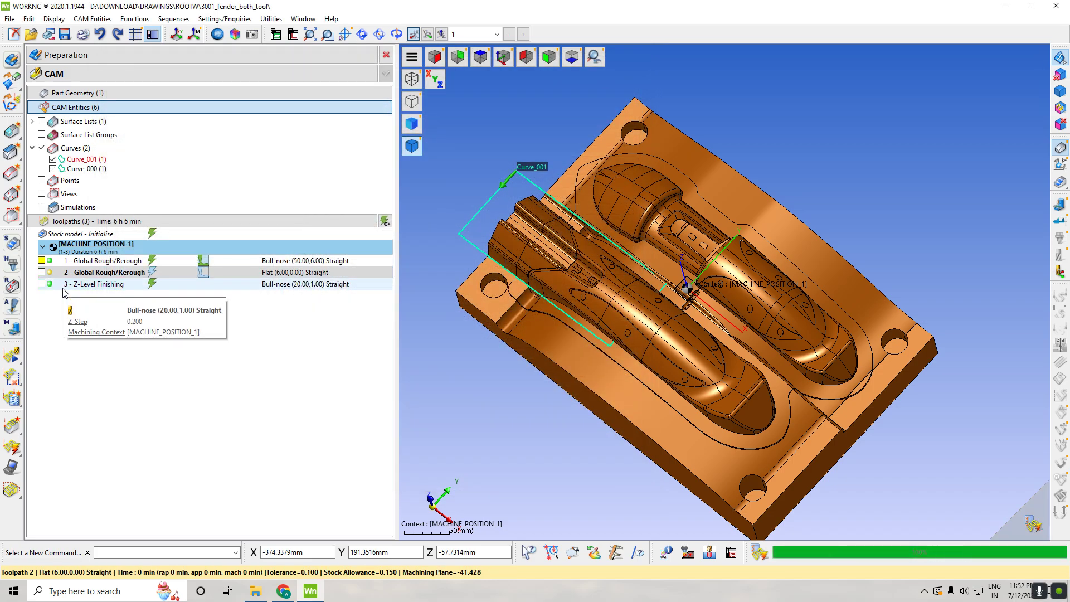
- Start the calculation of the second Global Rough/Rerough toolpath and hide Curve_001
left_click(117, 273)
right_click(117, 273)
left_click(161, 29)
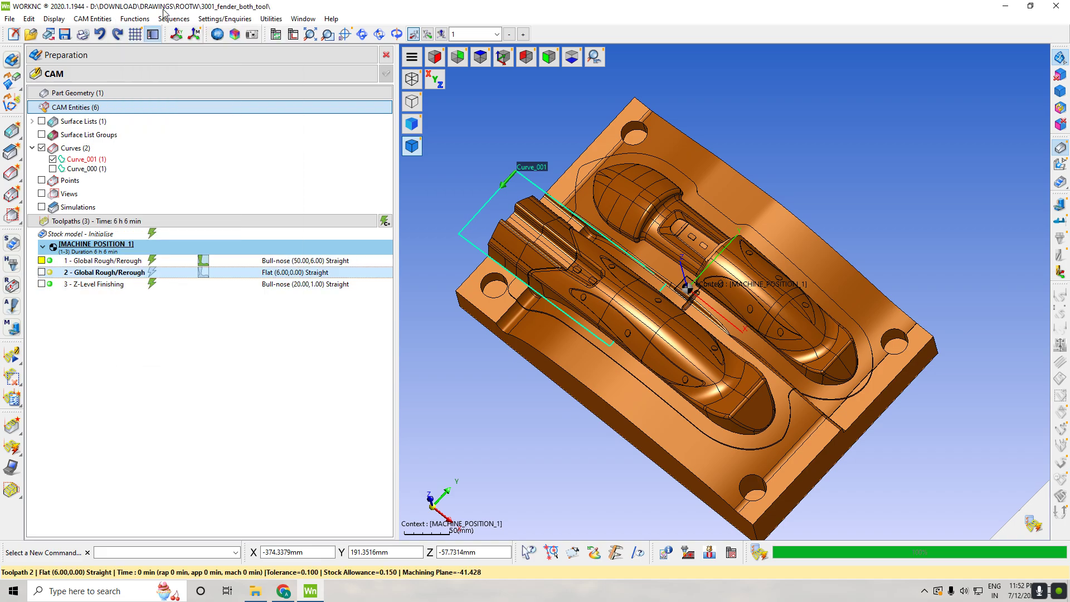
left_click(52, 159)
left_click(82, 356)
left_click(503, 56)
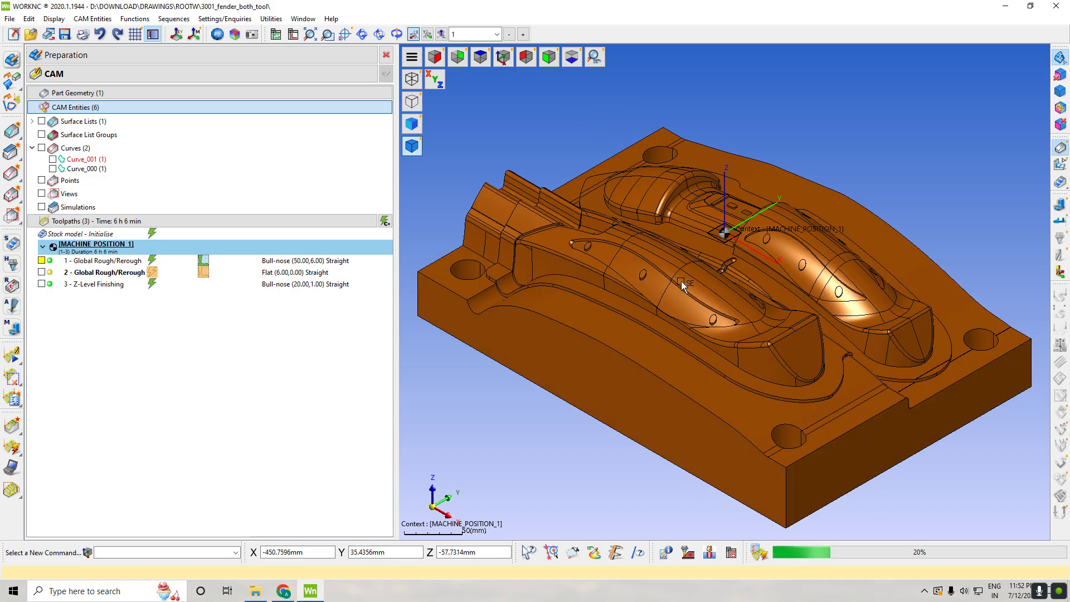
- Display the Z-Level Finishing toolpath on the model and examine where it covers the form
left_click(42, 284)
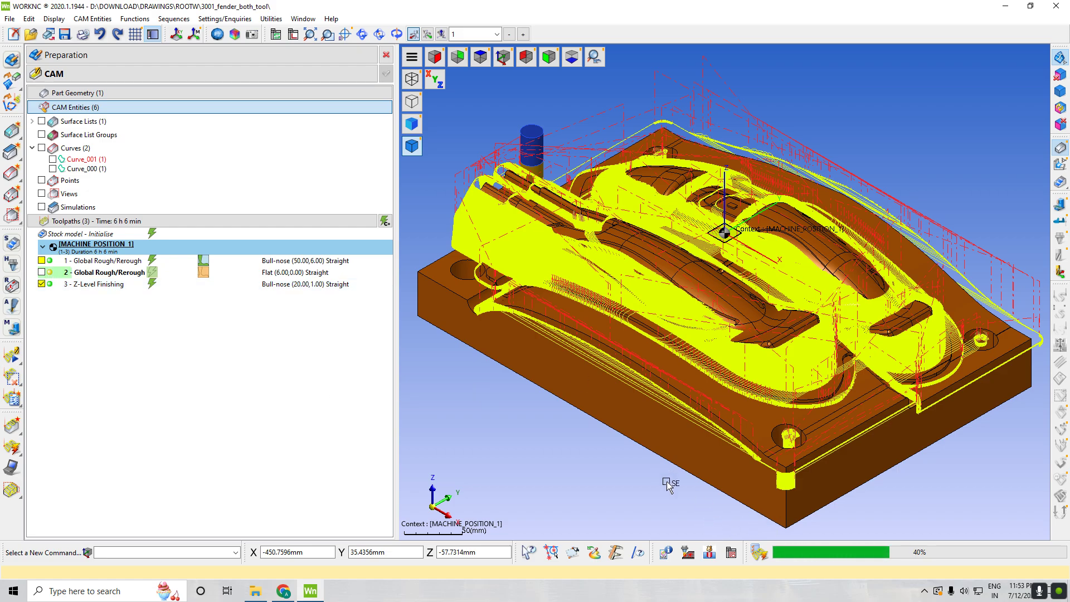
scroll(733, 434, "up", 3)
scroll(741, 423, "down", 5)
scroll(801, 445, "up", 1)
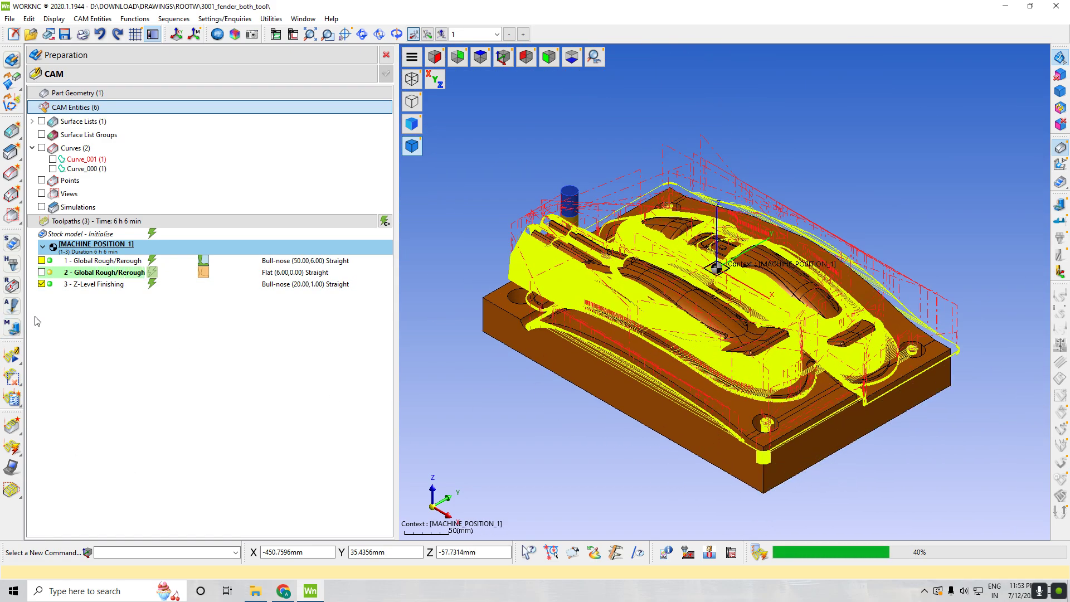
- Play the progressive display of the Z-Level Finishing toolpath at speed 4760, and close the playback
left_click(12, 355)
mouse_move(247, 156)
left_mouse_down()
mouse_move(198, 158)
mouse_move(230, 158)
left_mouse_up()
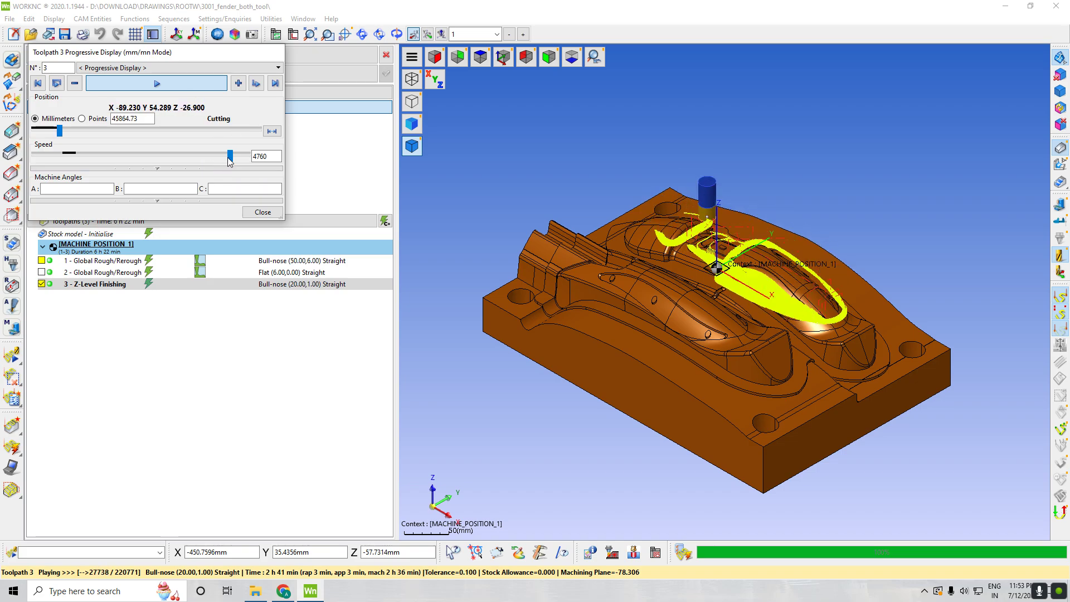
left_click(262, 213)
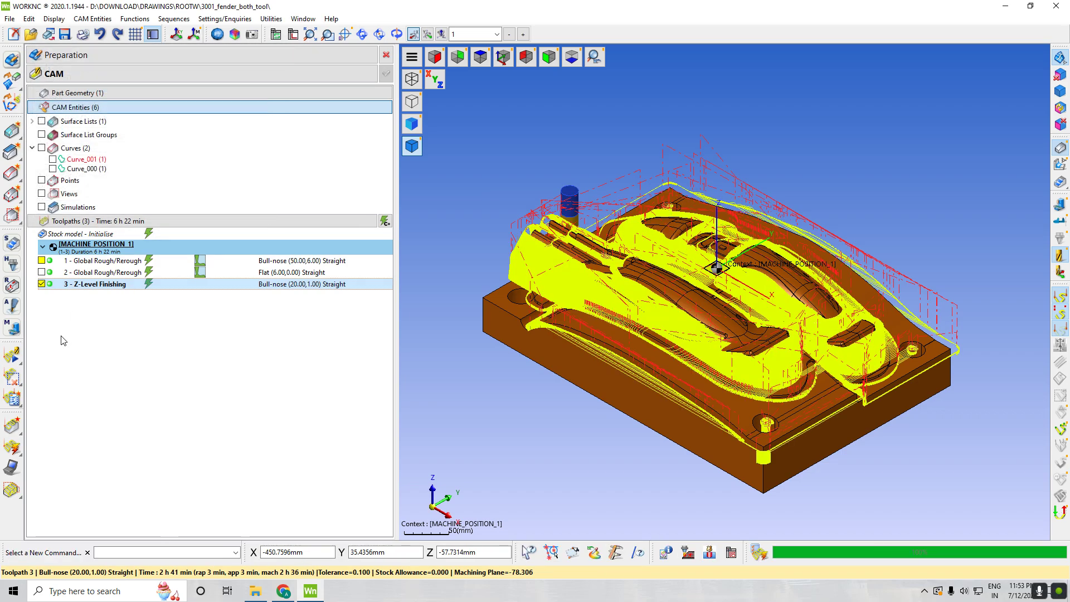
- Open the Z-Level Finishing toolpath's parameters and review its cutter definition without changing it
double_click(54, 285)
left_click(234, 284)
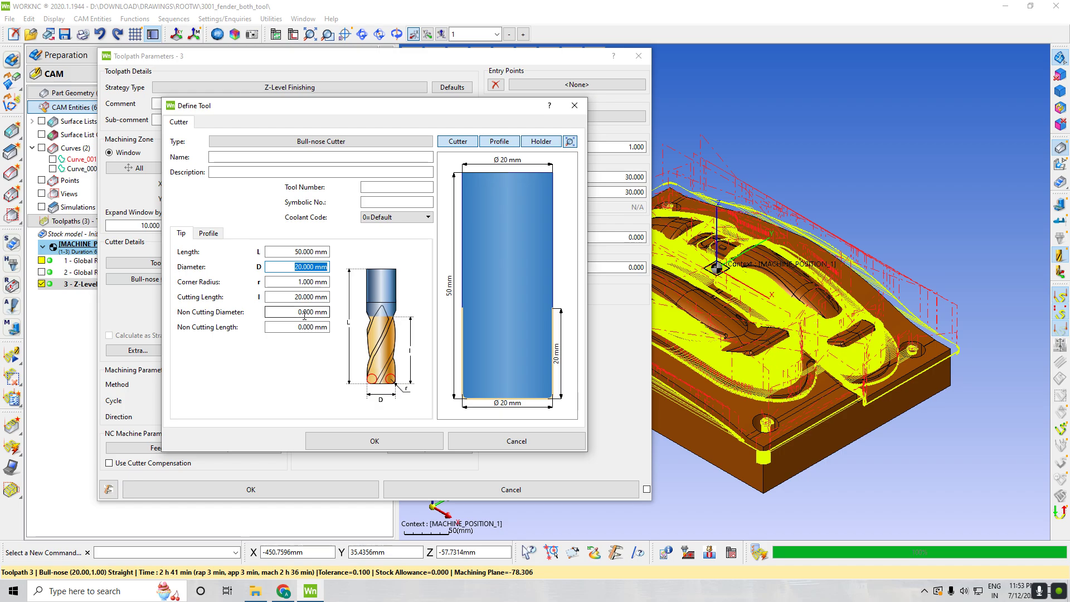
left_click(580, 107)
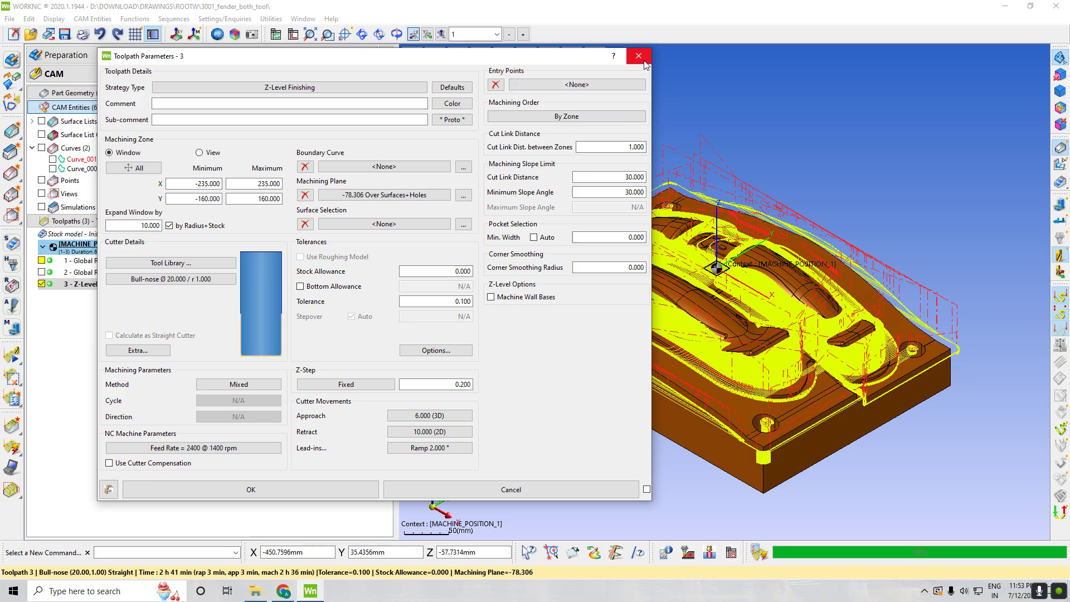
- Review the 3-axis finishing strategies, including 3D Finishing and Optimized Z-Level Finishing, and leave the Z-Level Finishing parameters without applying changes
left_click(278, 87)
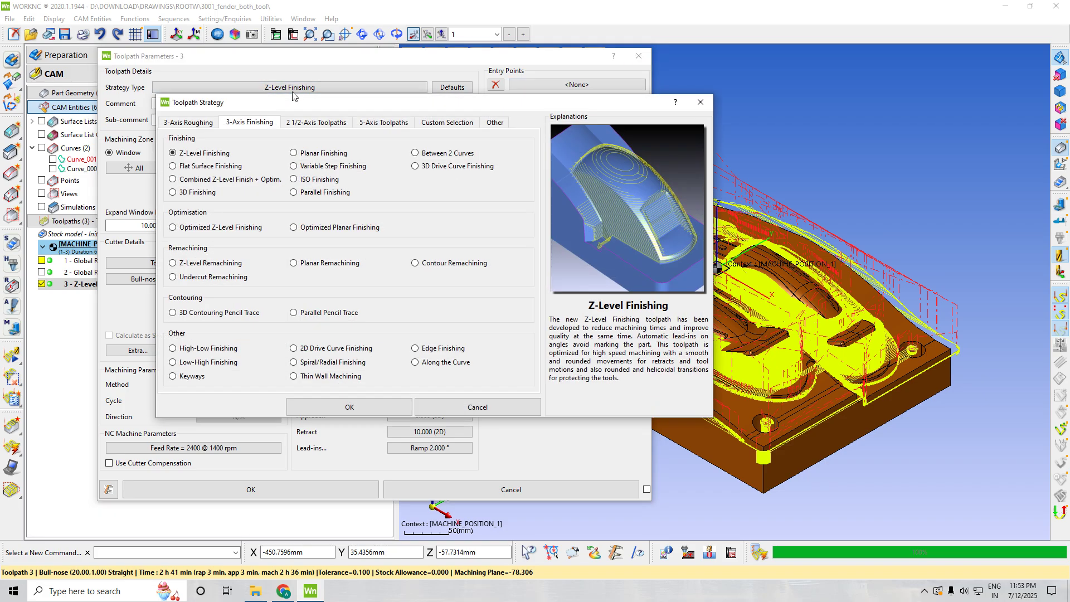
left_click(203, 194)
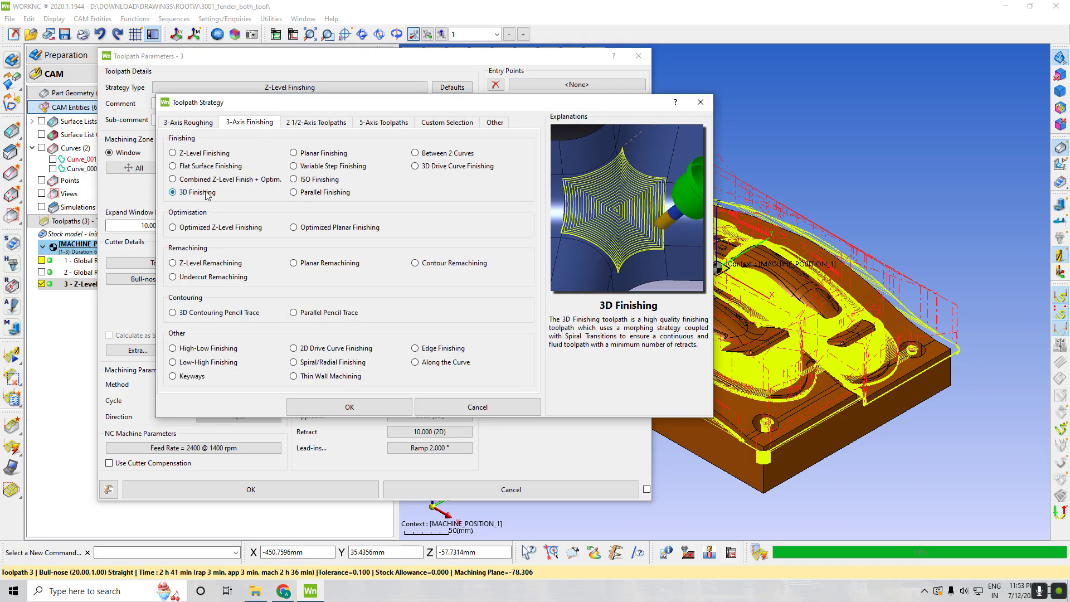
left_click(447, 166)
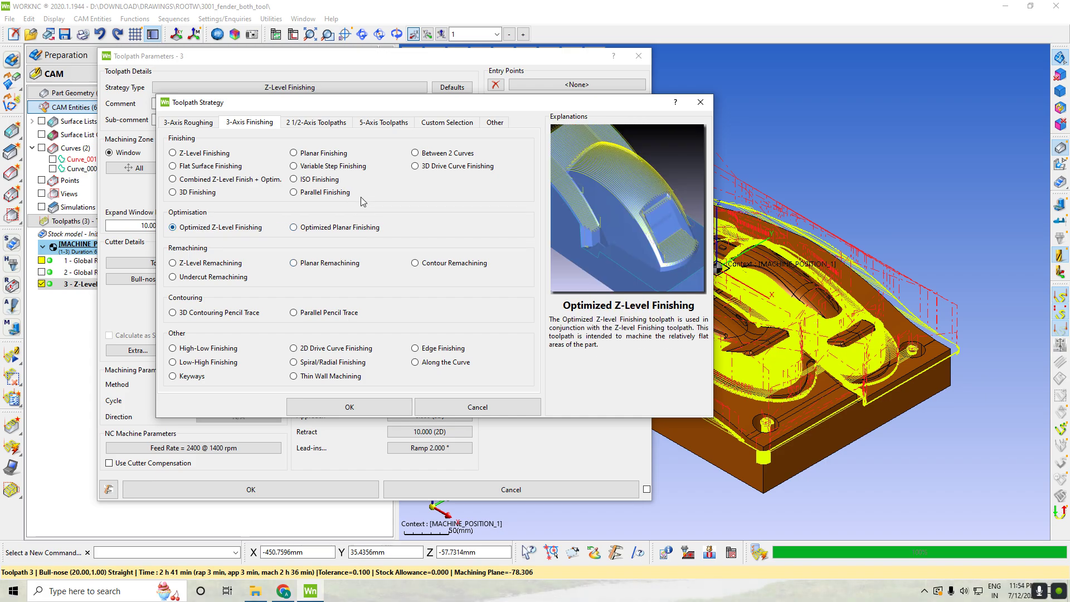
left_click(711, 102)
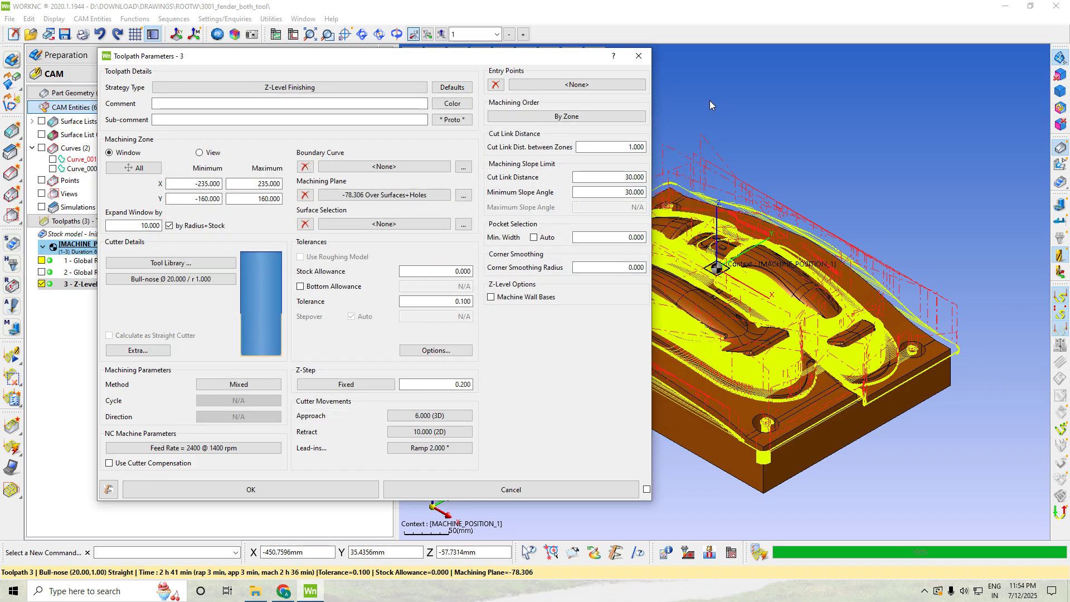
left_click(637, 56)
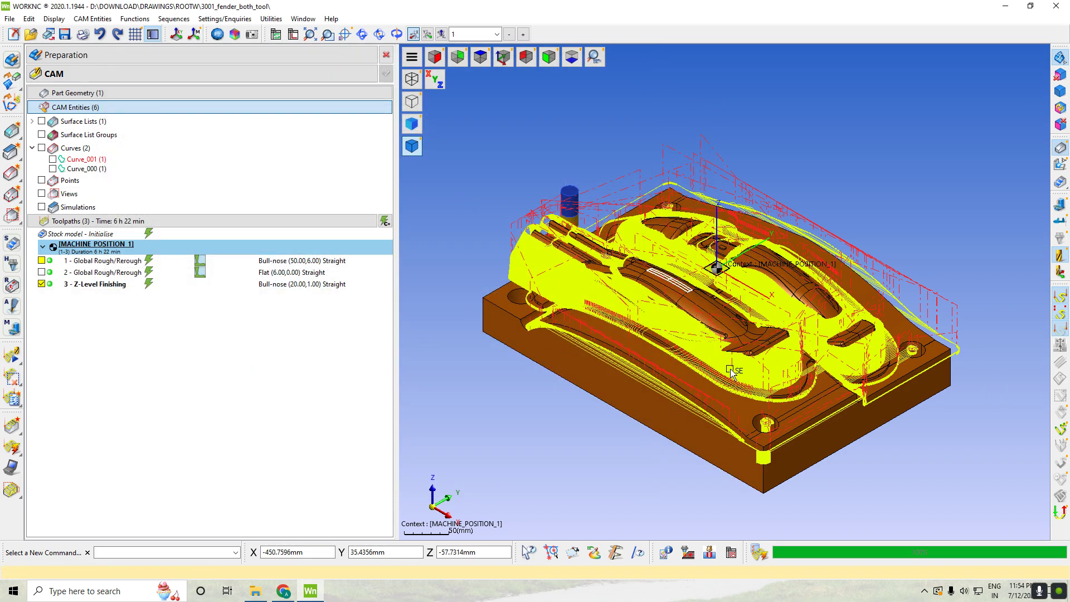
- Review the Climb, Conventional and Mixed method options of the Z-Level Finishing toolpath and leave its parameters without applying changes
double_click(49, 287)
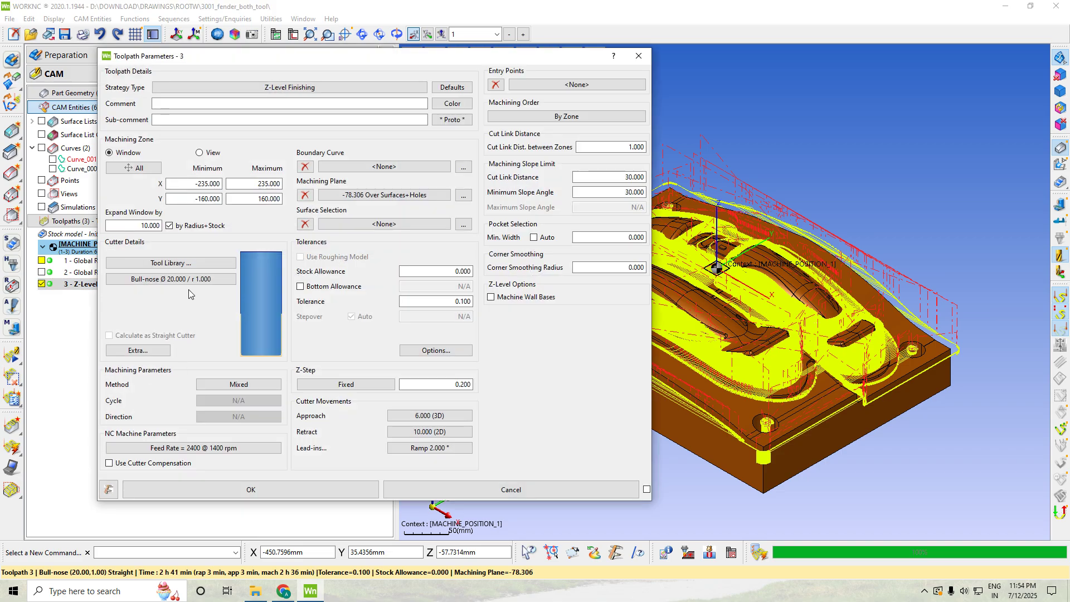
left_click(238, 384)
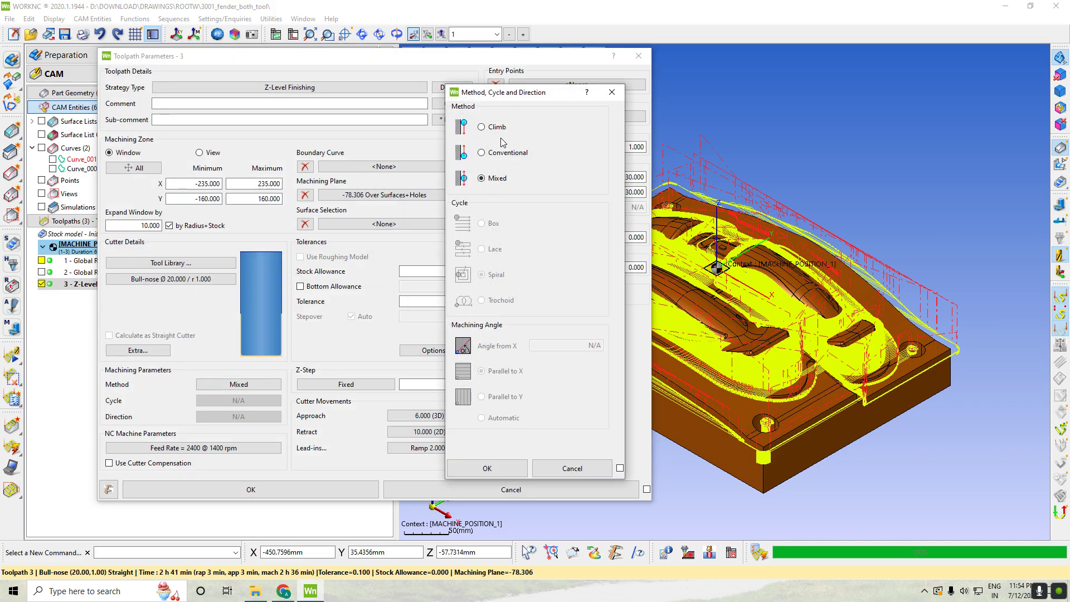
left_click(572, 468)
left_click(513, 488)
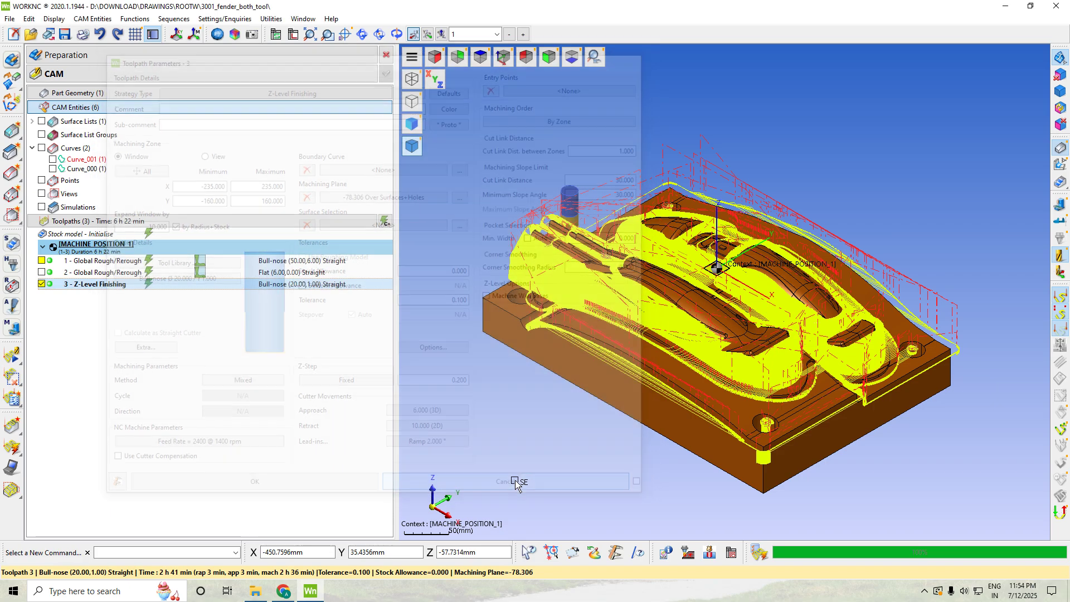
- Display the second Global Rough/Rerough toolpath in place of Z-Level Finishing and examine its passes in the narrow channels from several views
left_click(42, 283)
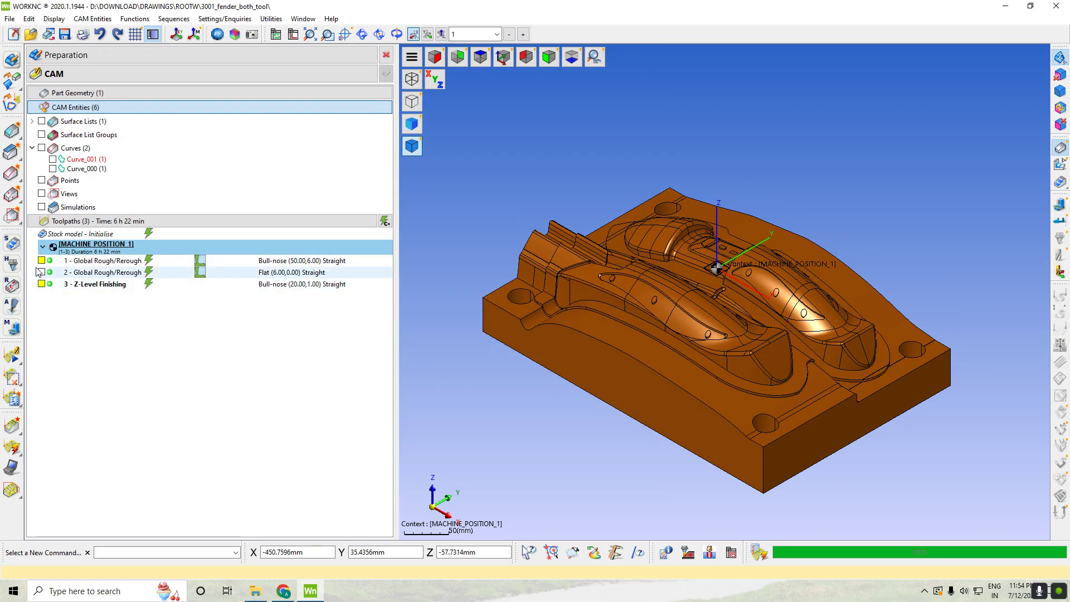
left_click(41, 273)
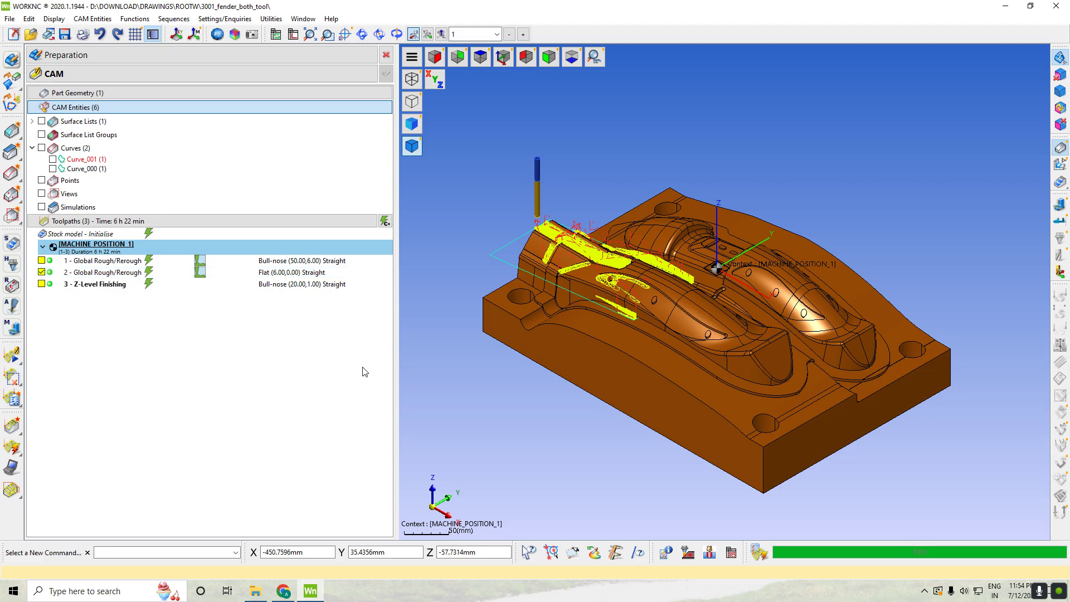
middle_click_drag(524, 349, 669, 409)
scroll(647, 354, "down", 3)
scroll(647, 354, "up", 5)
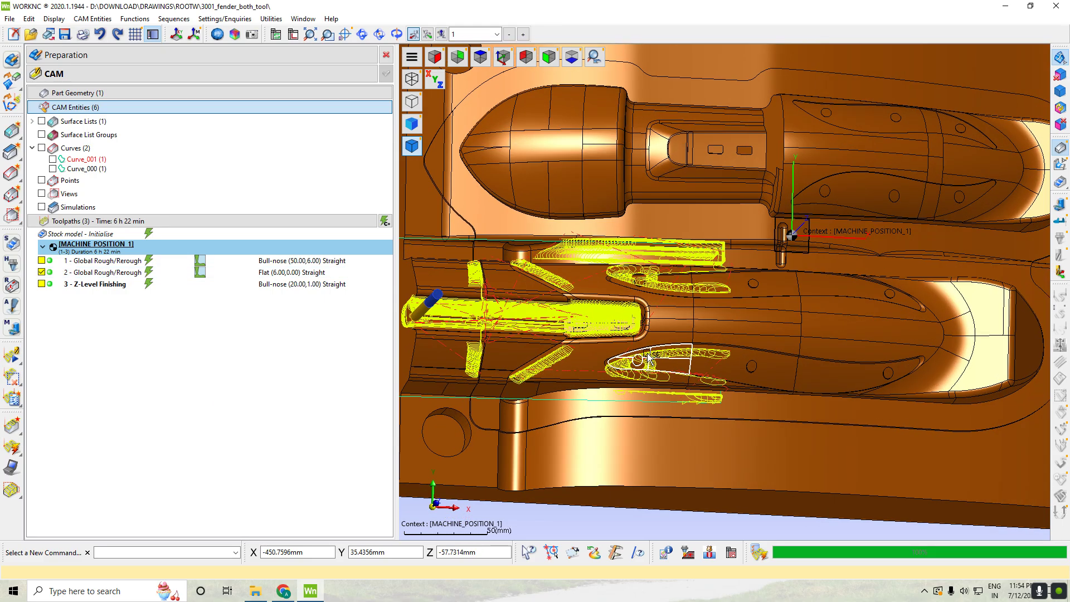
middle_click_drag(714, 374, 730, 345)
left_click(483, 58)
middle_click_drag(612, 374, 565, 317)
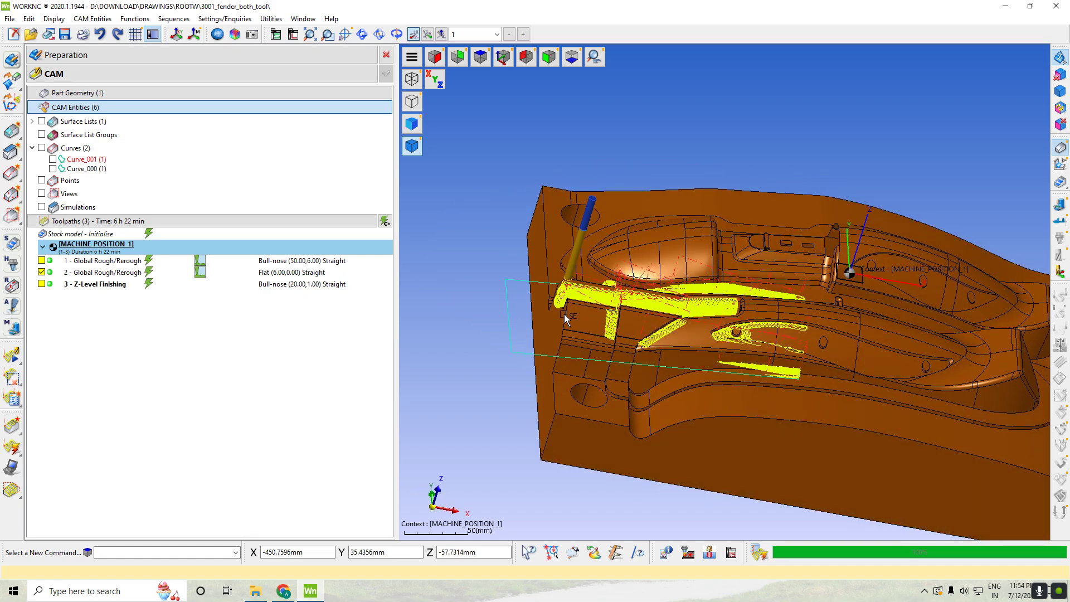
left_click(467, 59)
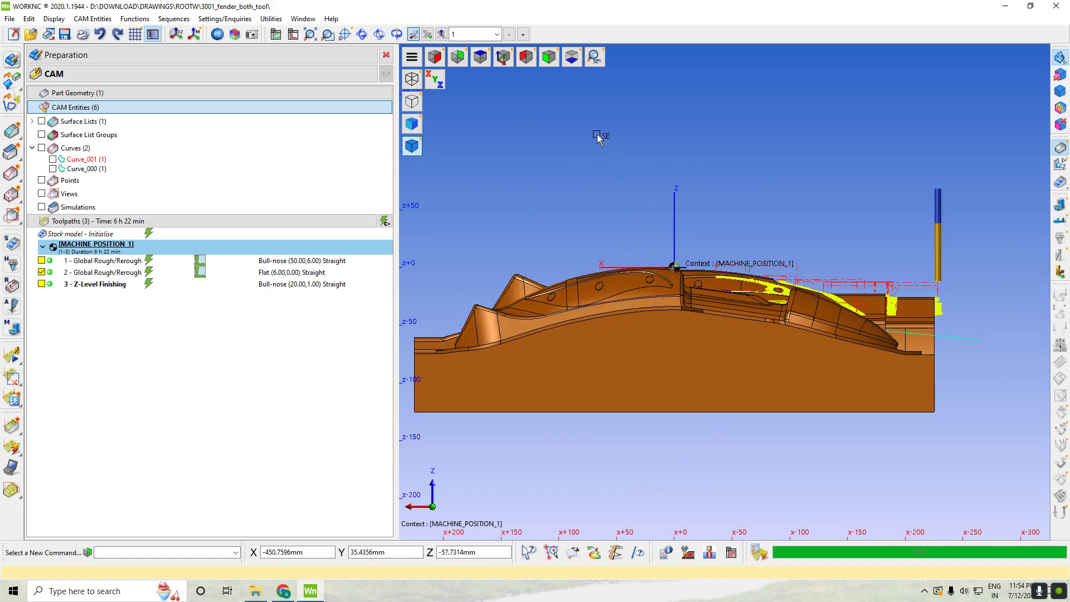
left_click(480, 56)
scroll(572, 374, "up", 3)
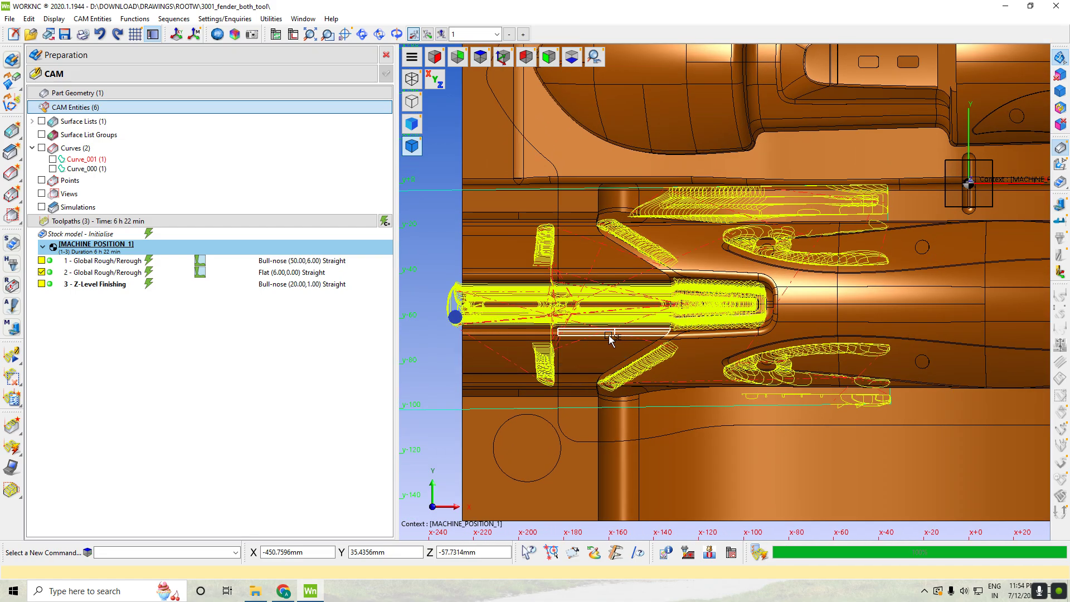
scroll(641, 329, "down", 2)
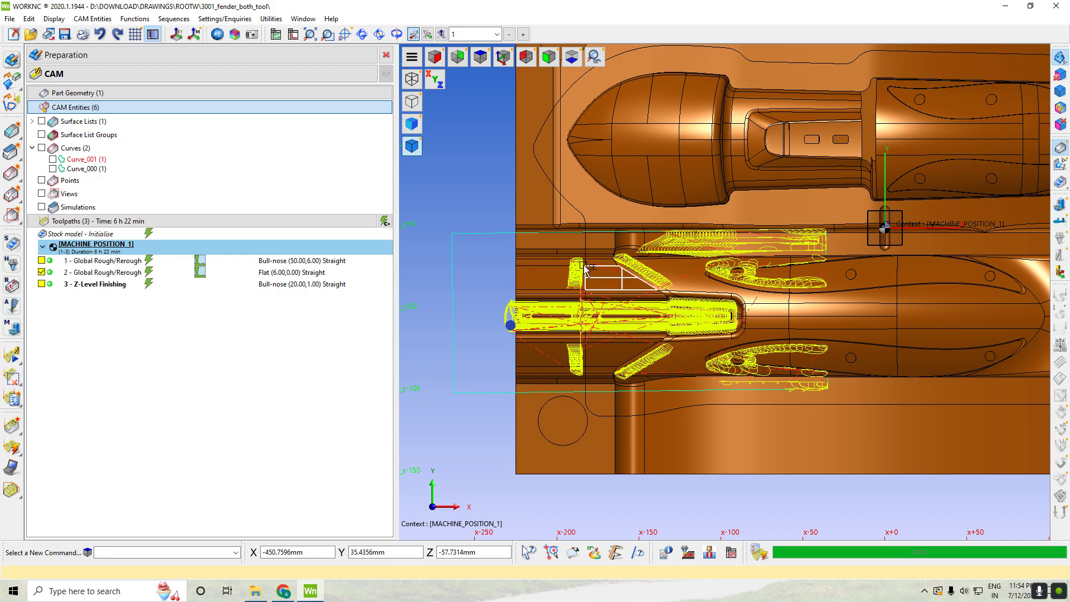
left_click(503, 59)
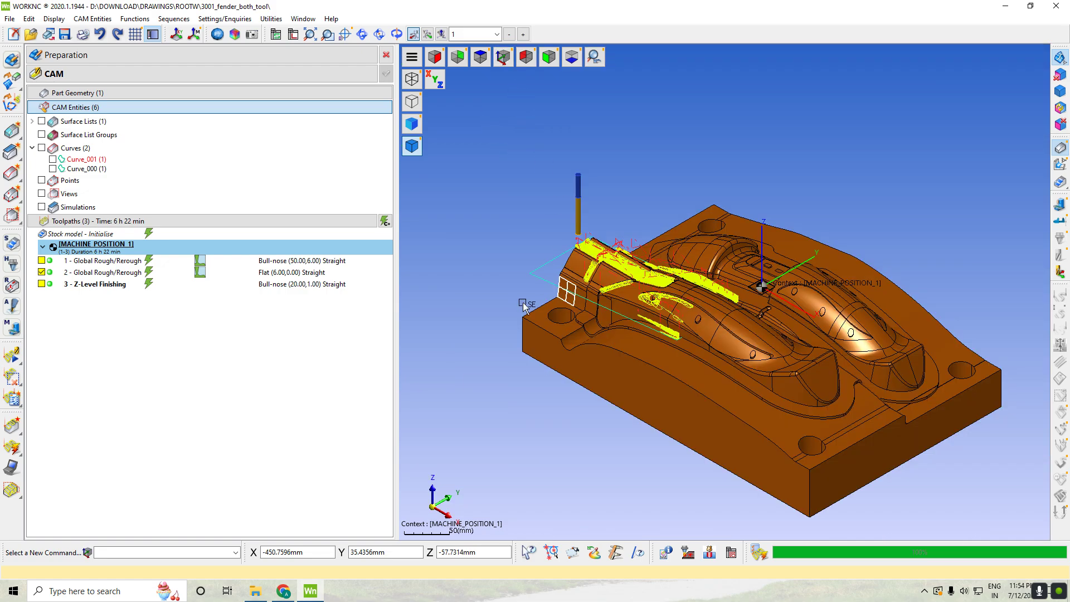
- Open the Z-Level Finishing toolpath's parameters and try a ball-end cutter with a 10 mm diameter, discarding the cutter definition
left_click(48, 287)
double_click(49, 287)
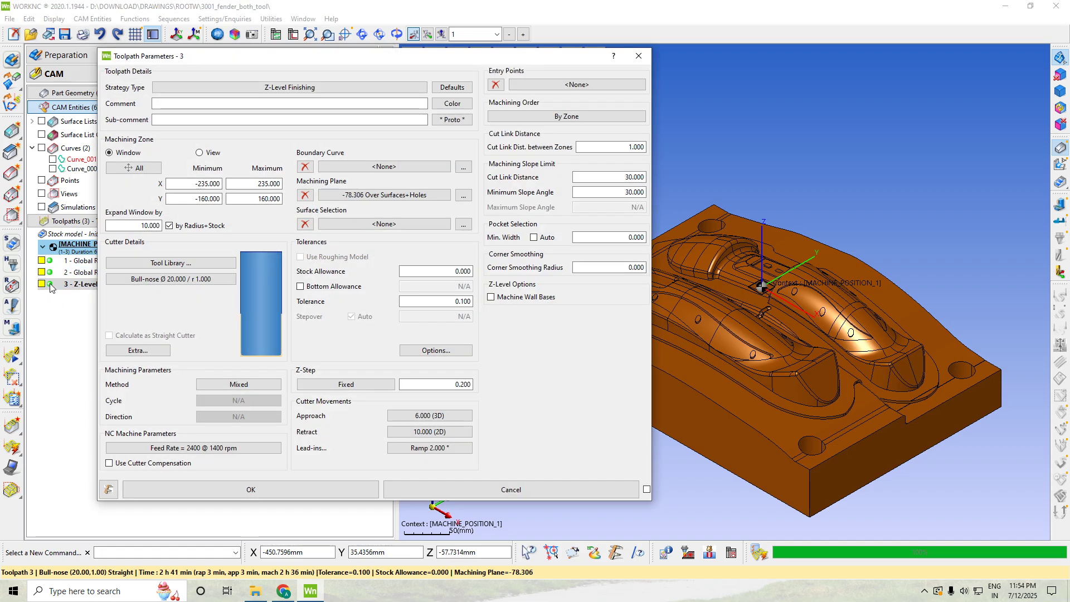
left_click(201, 279)
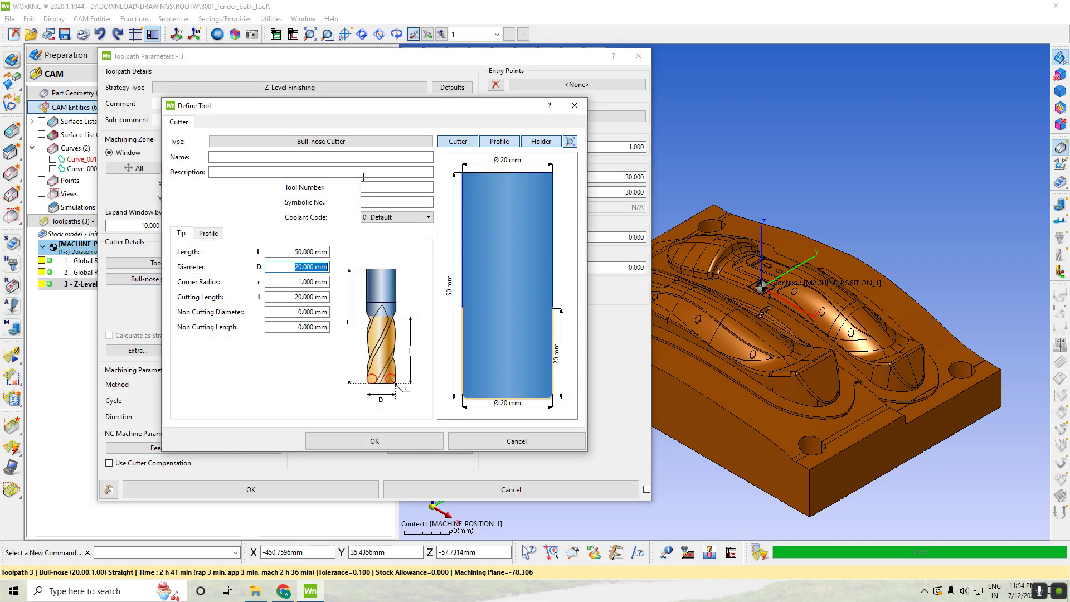
left_click(330, 143)
left_click(310, 278)
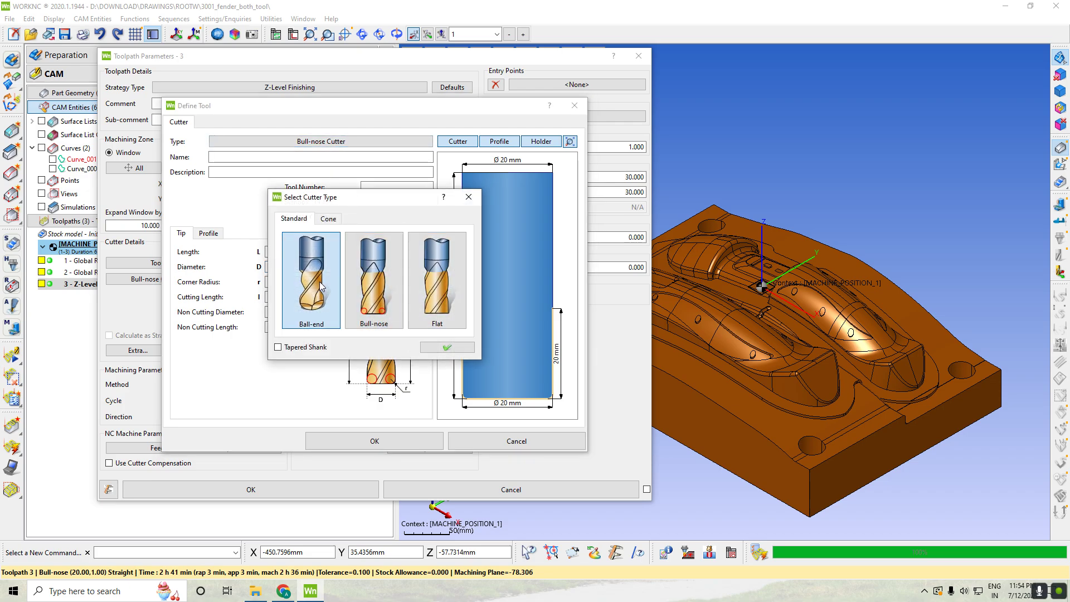
left_click(447, 347)
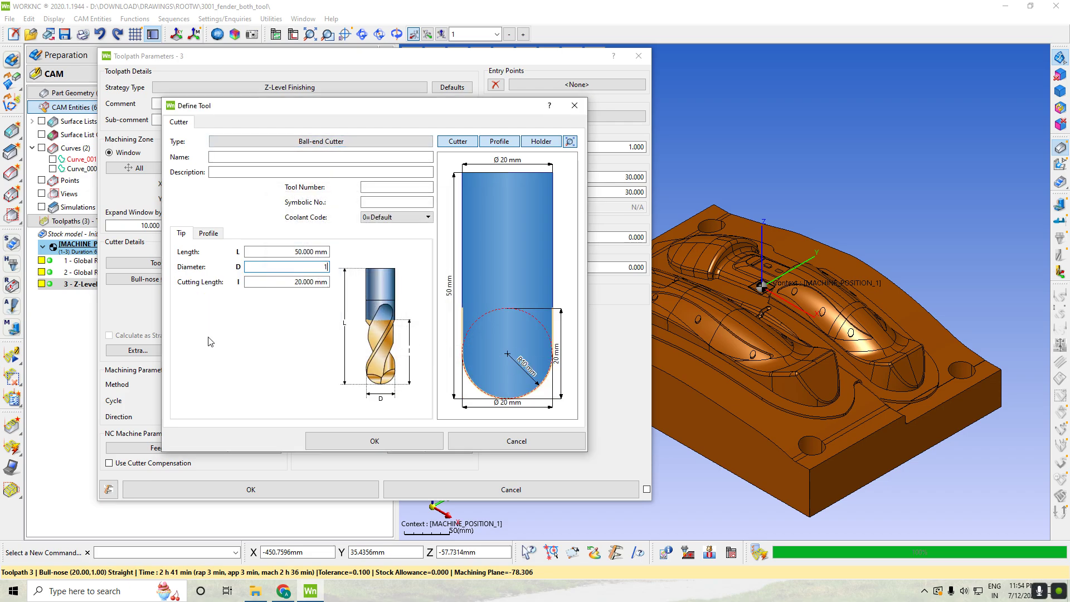
key("Return")
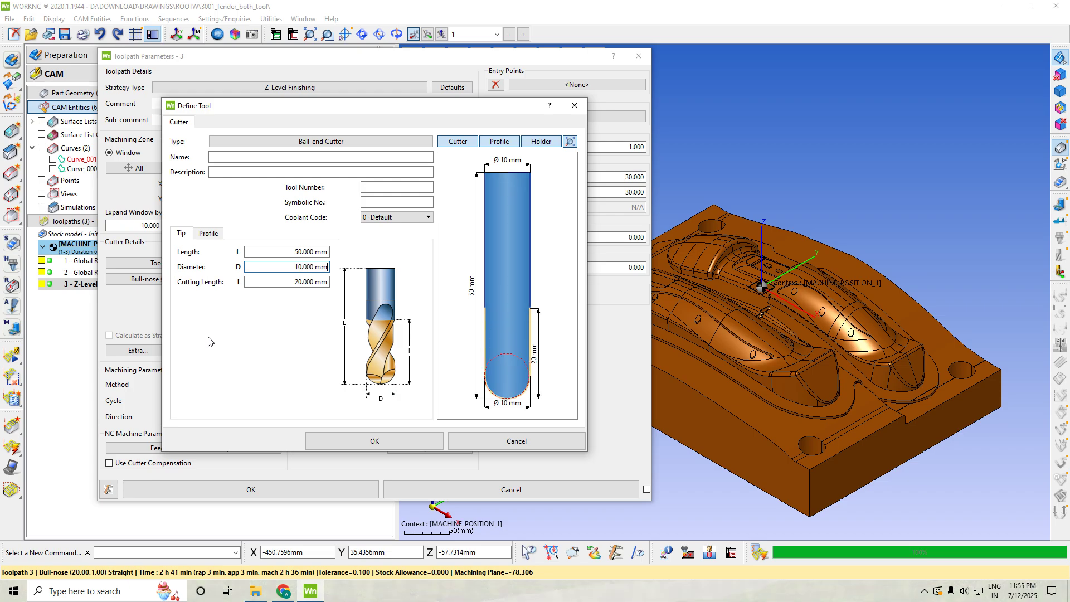
left_click(573, 105)
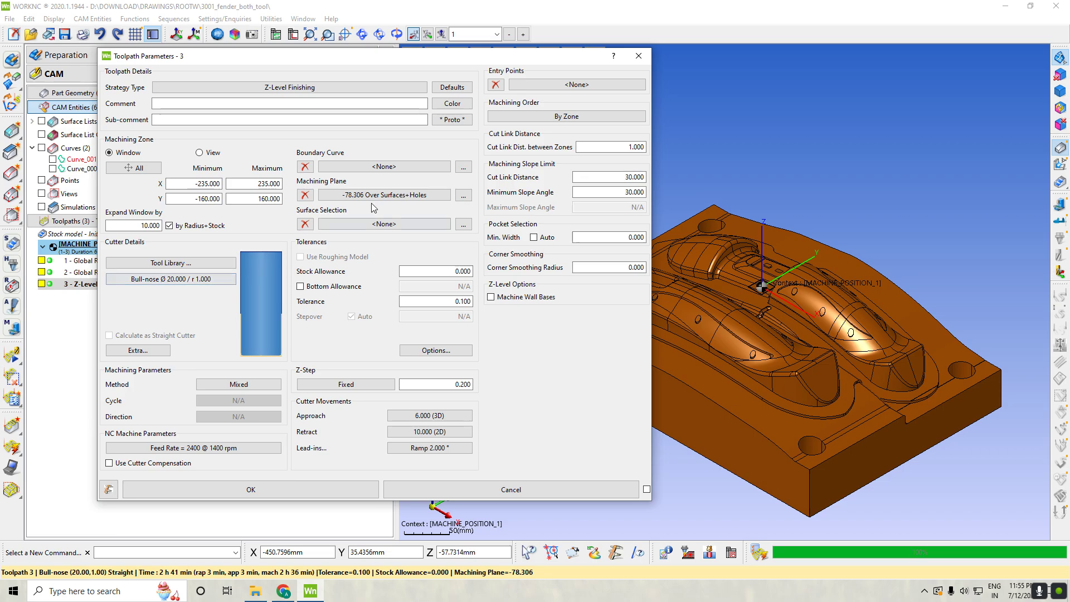
- Set the Z-Level Finishing toolpath's bull-nose cutter to 16 mm diameter and 2 mm corner radius, and apply the toolpath parameters
left_click(171, 277)
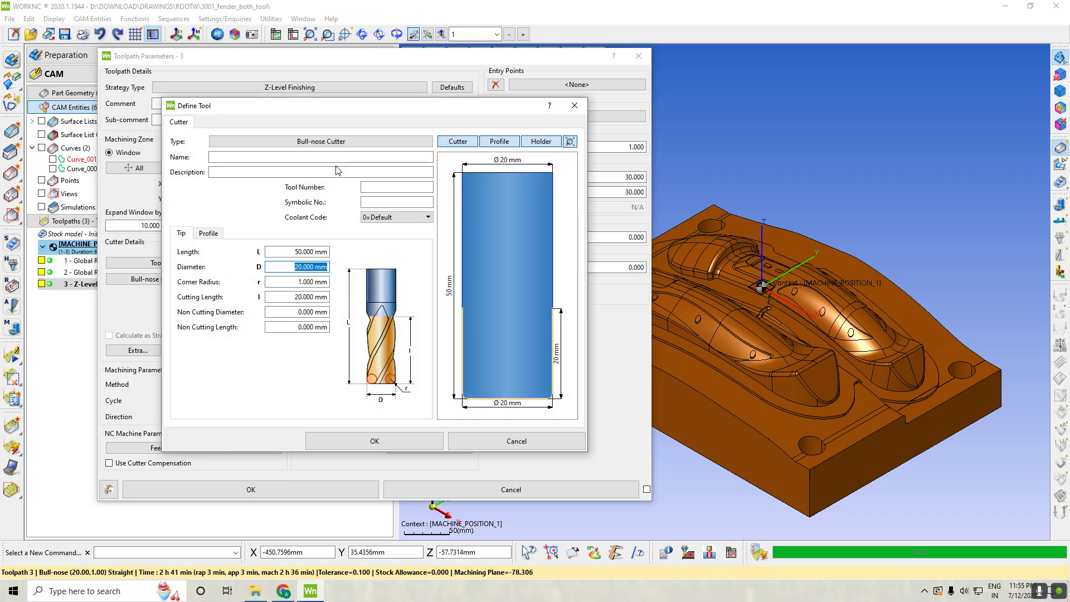
left_click(320, 141)
left_click(469, 197)
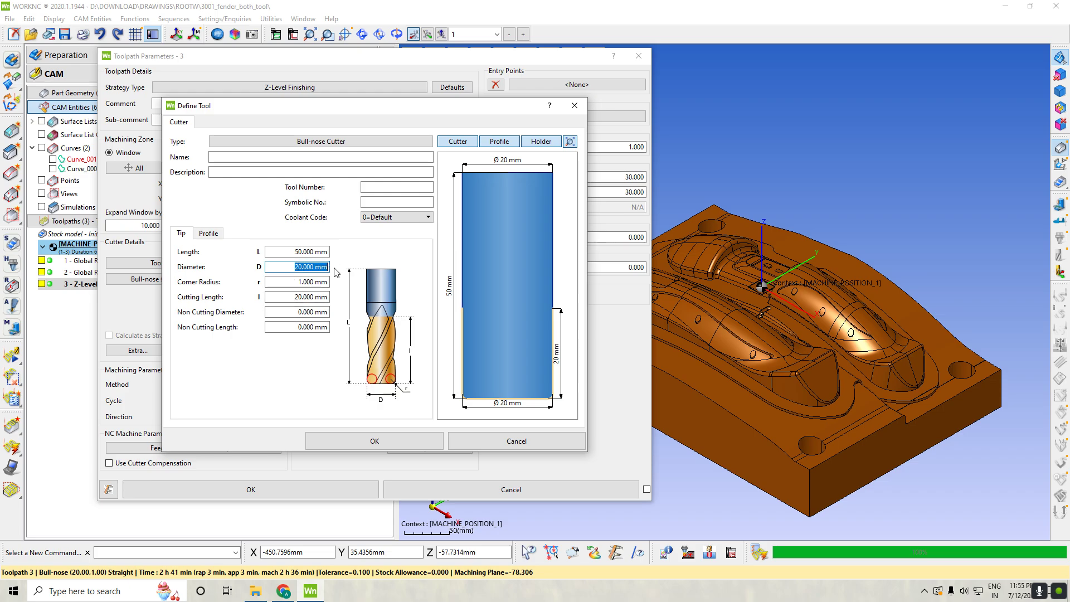
key("Return")
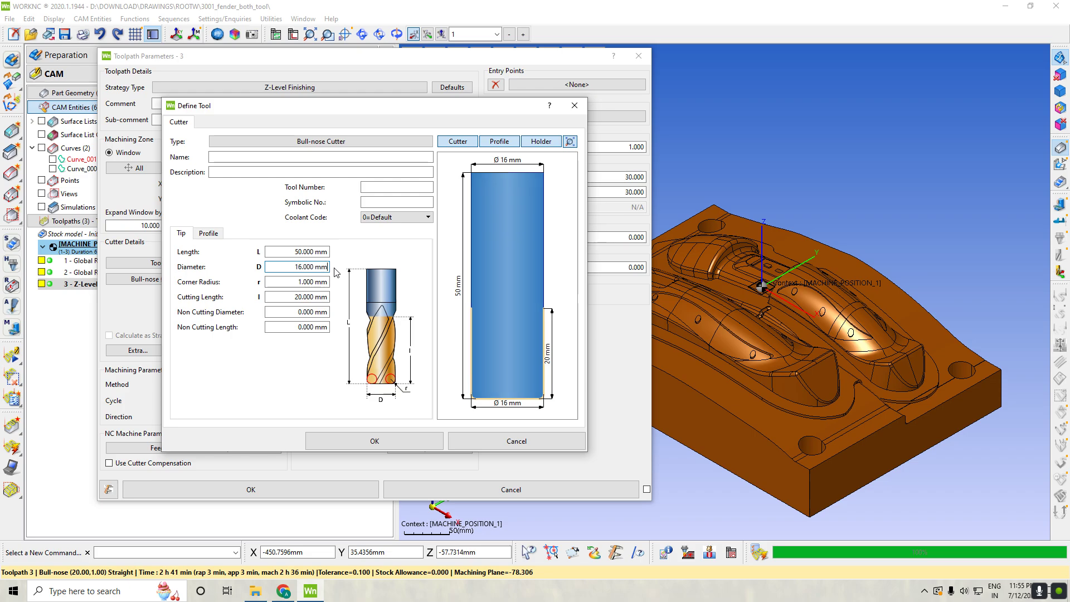
key("Tab")
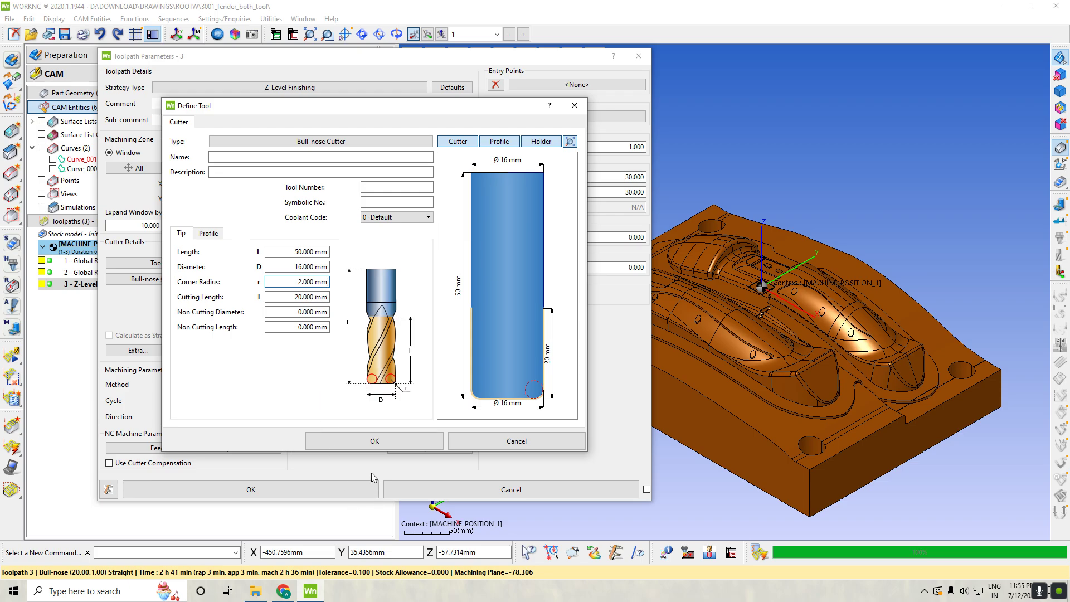
left_click(372, 441)
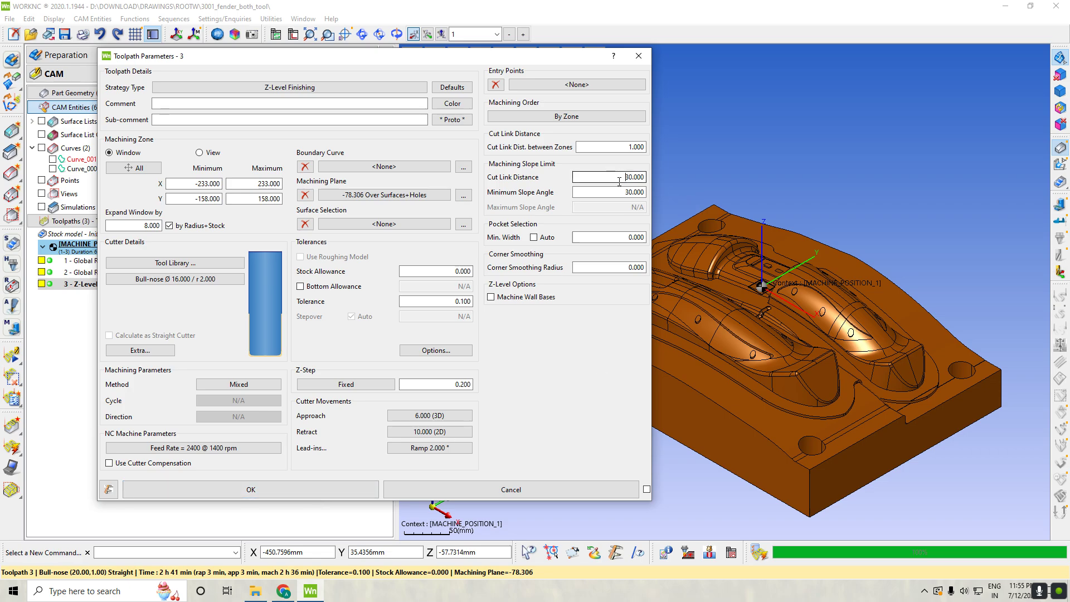
type("1.0001.000")
left_click(306, 493)
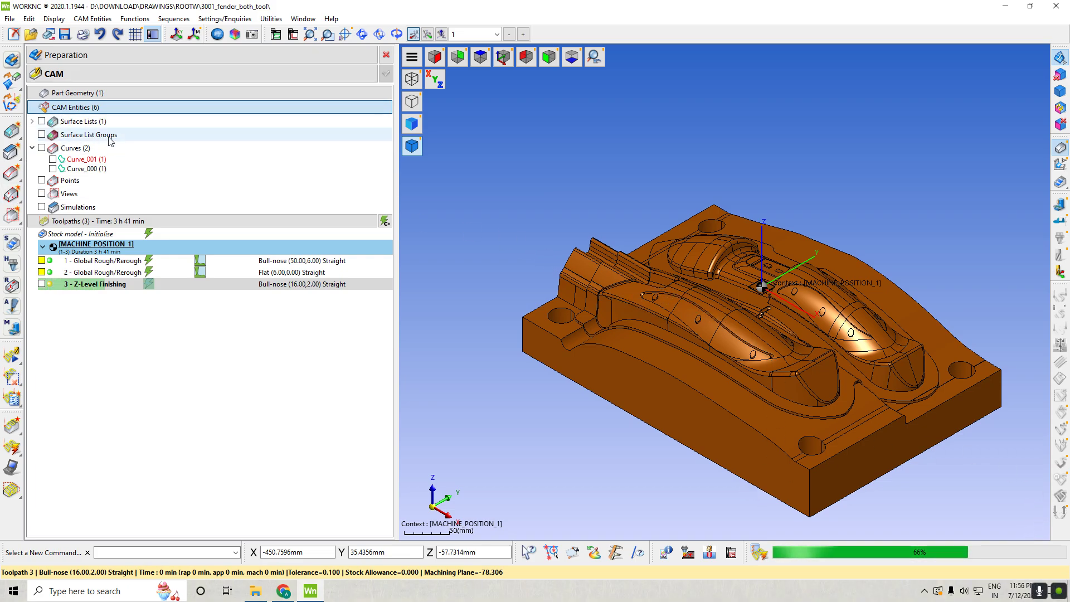
- Start a new surface list group and create a new surface list in it from the model
right_click(131, 135)
left_click(160, 150)
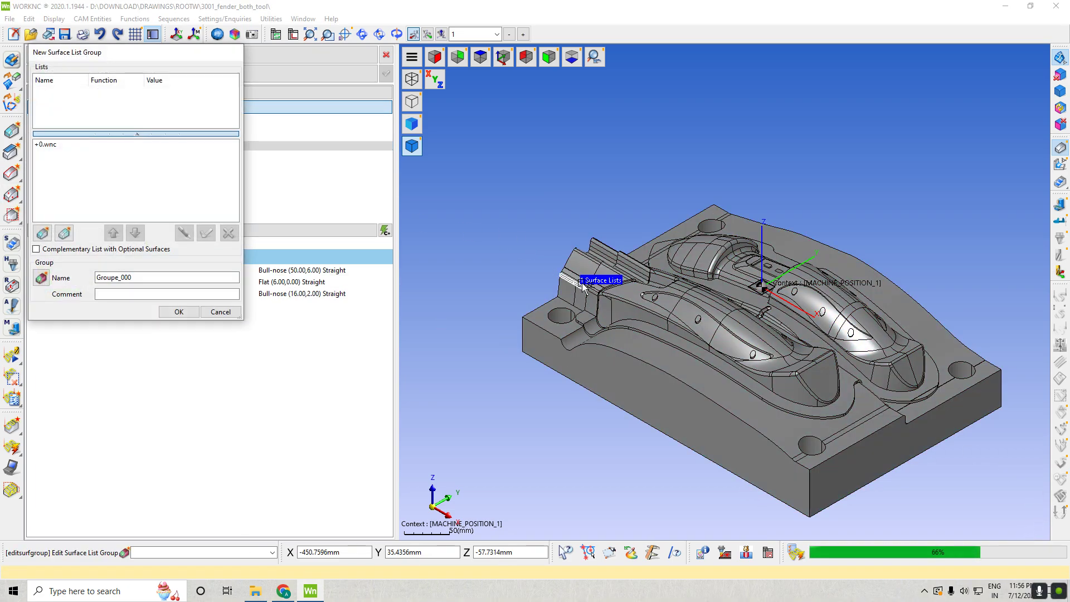
left_click(821, 384)
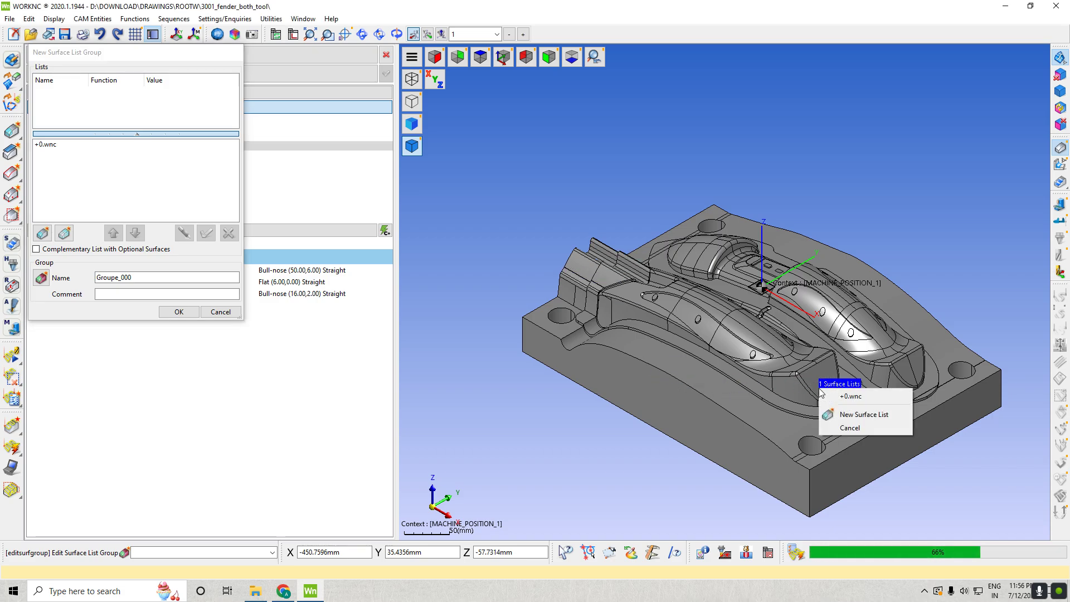
left_click(856, 415)
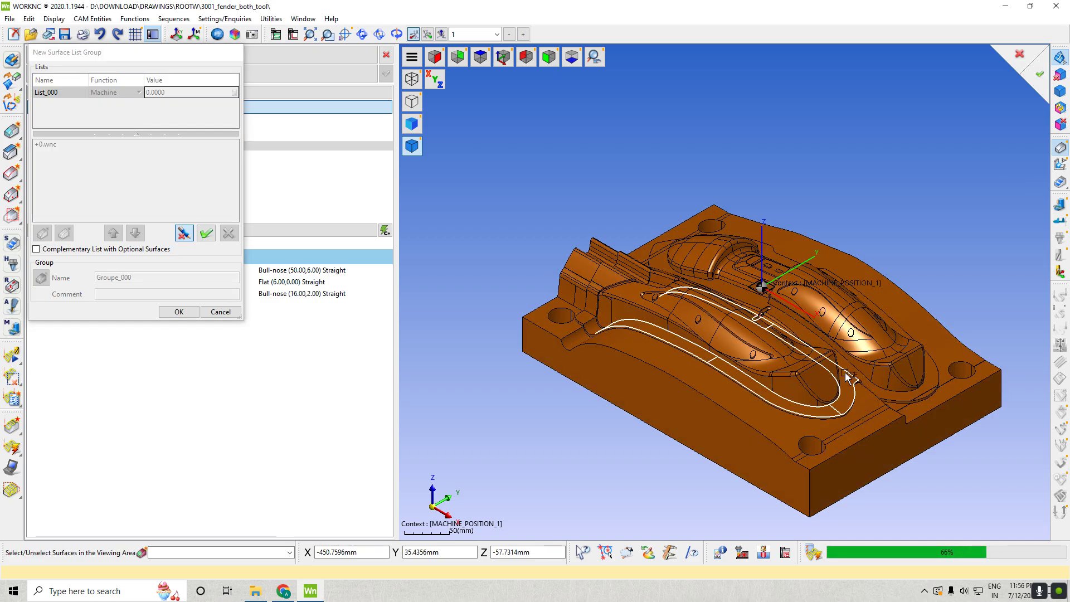
left_click(809, 386)
left_click(795, 390)
scroll(841, 425, "down", 3)
scroll(825, 404, "up", 7)
scroll(824, 401, "down", 5)
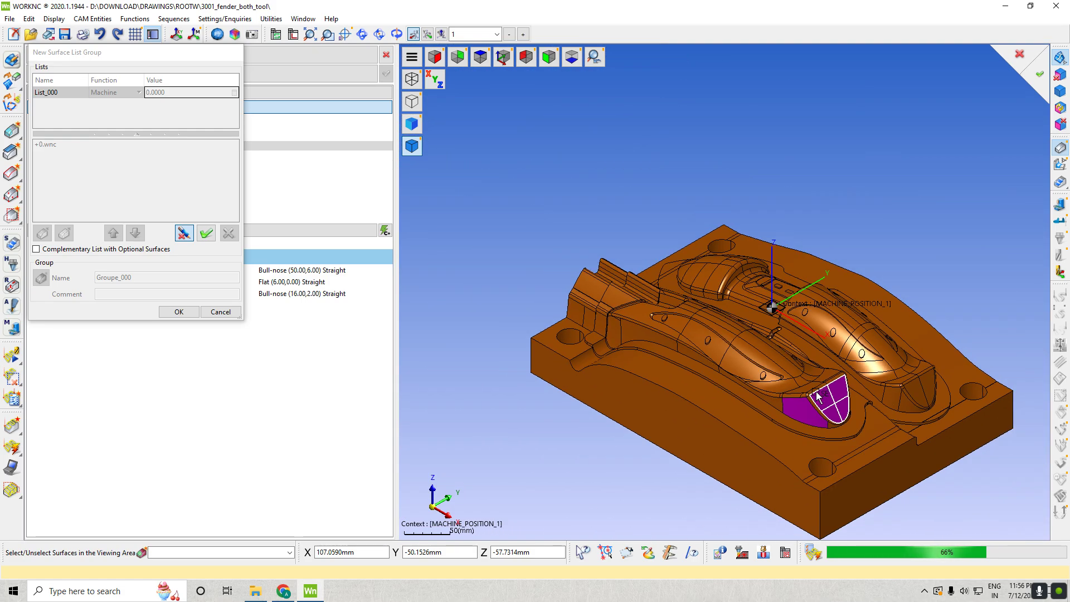
left_click(830, 400)
left_click(808, 410)
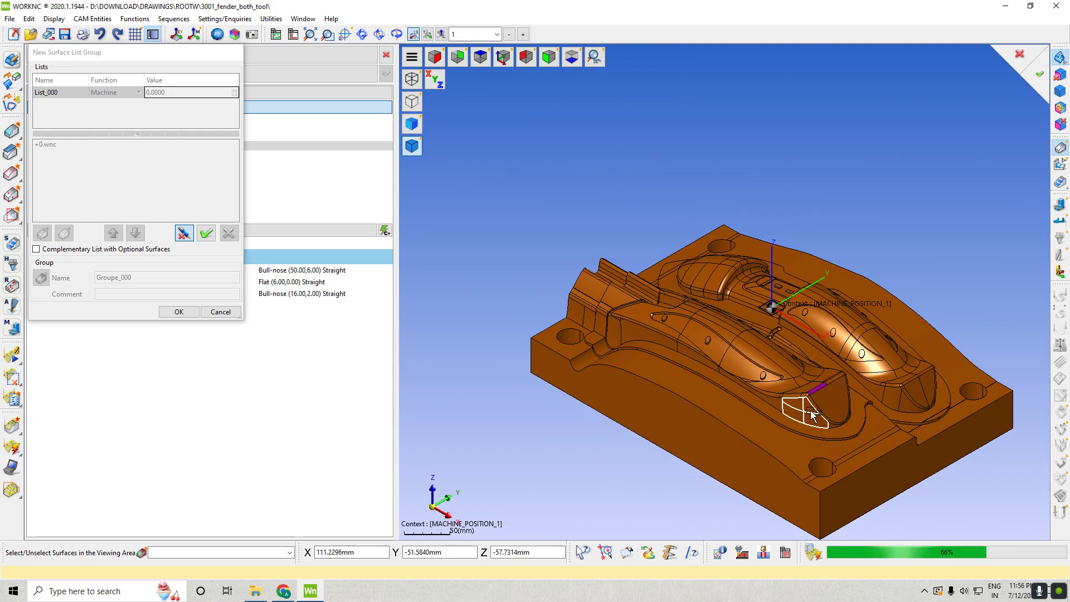
- Select all surfaces of the part for the new list, and deselect the two flat strips along the near end edge
scroll(818, 390, "down", 4)
left_click_drag(556, 203, 1030, 533)
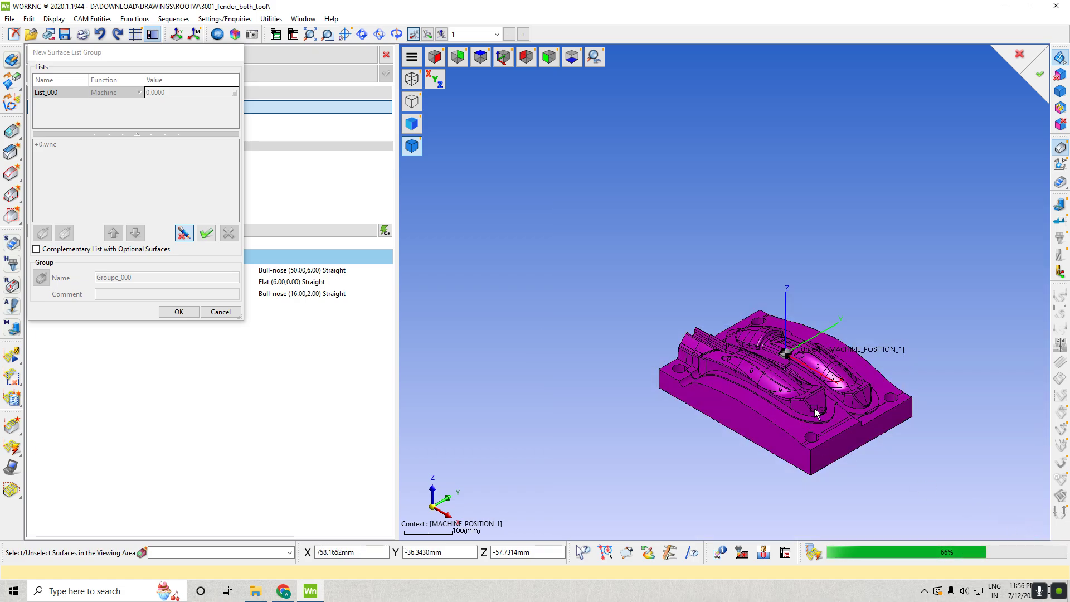
scroll(813, 415, "up", 5)
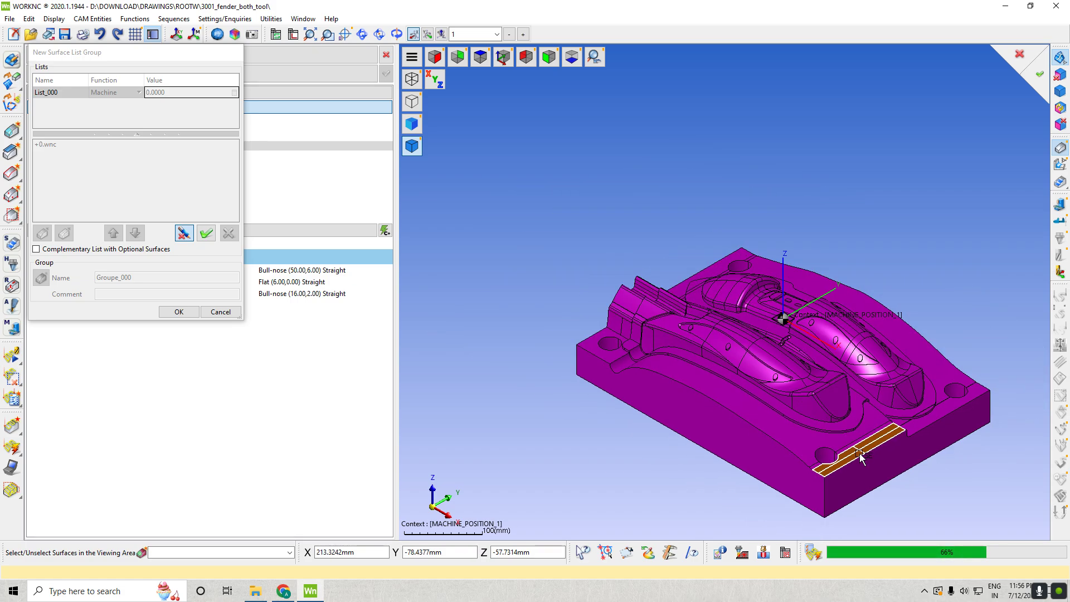
scroll(847, 445, "up", 5)
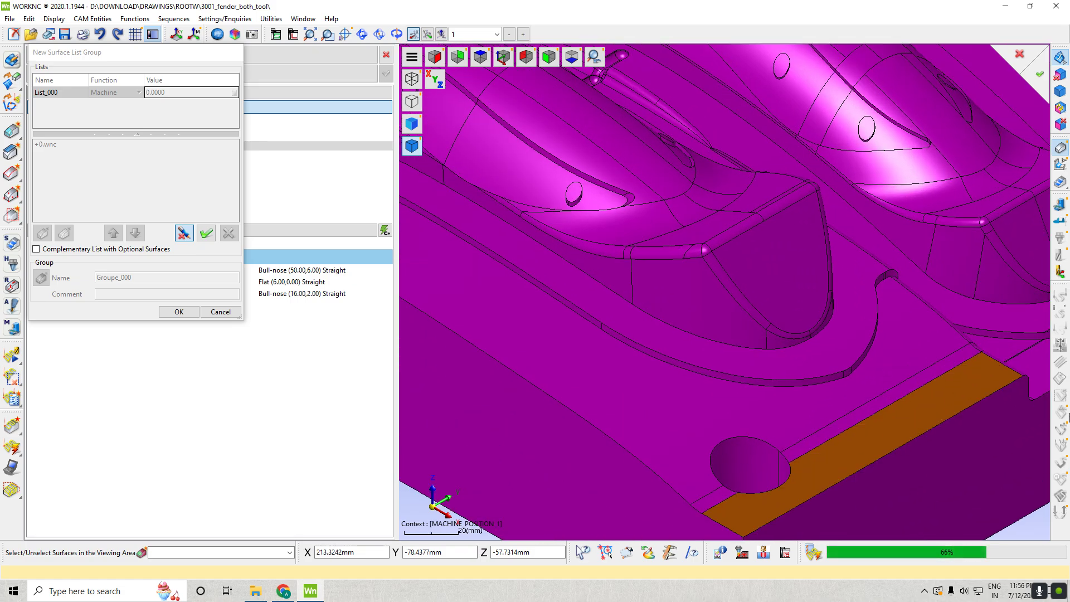
scroll(831, 431, "down", 5)
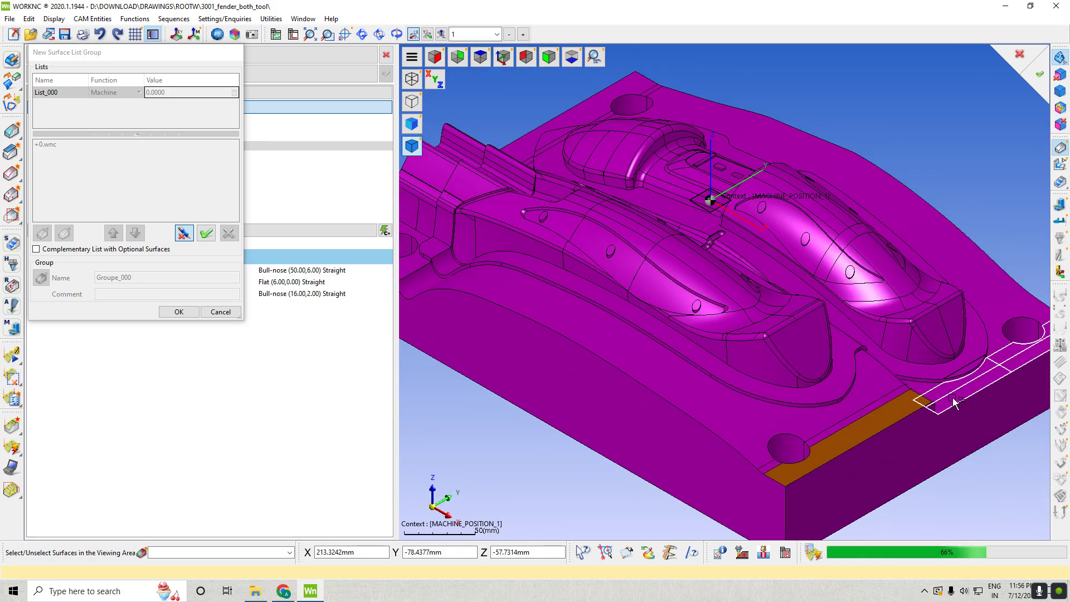
scroll(931, 424, "down", 2)
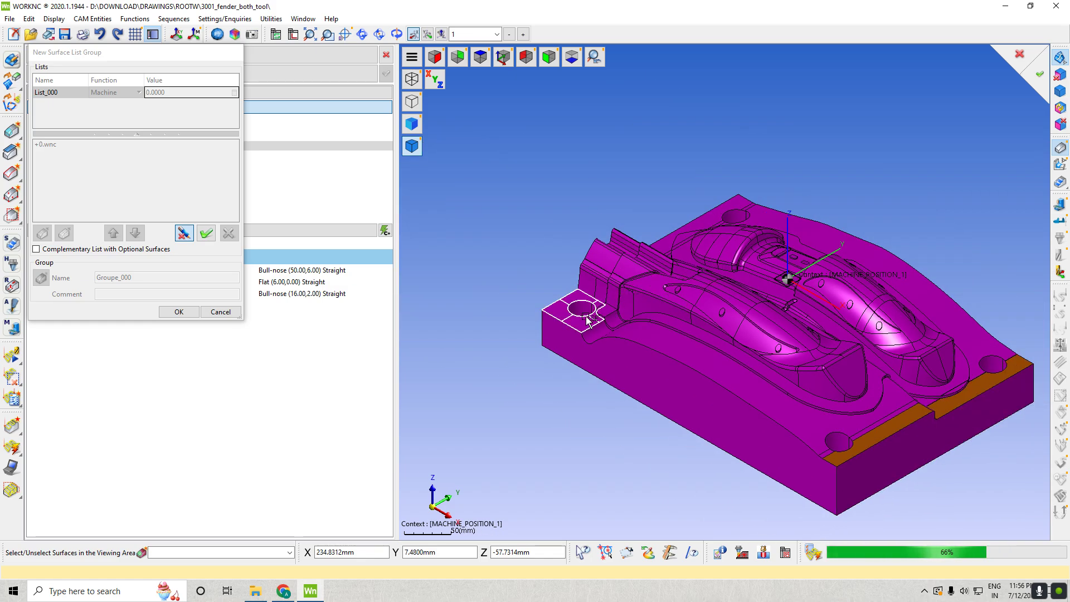
- Deselect the flat corner surface around the hole beside the channel end, the small flat adjoining it, and the flat surface along the far end edge
scroll(625, 316, "up", 2)
scroll(625, 316, "up", 3)
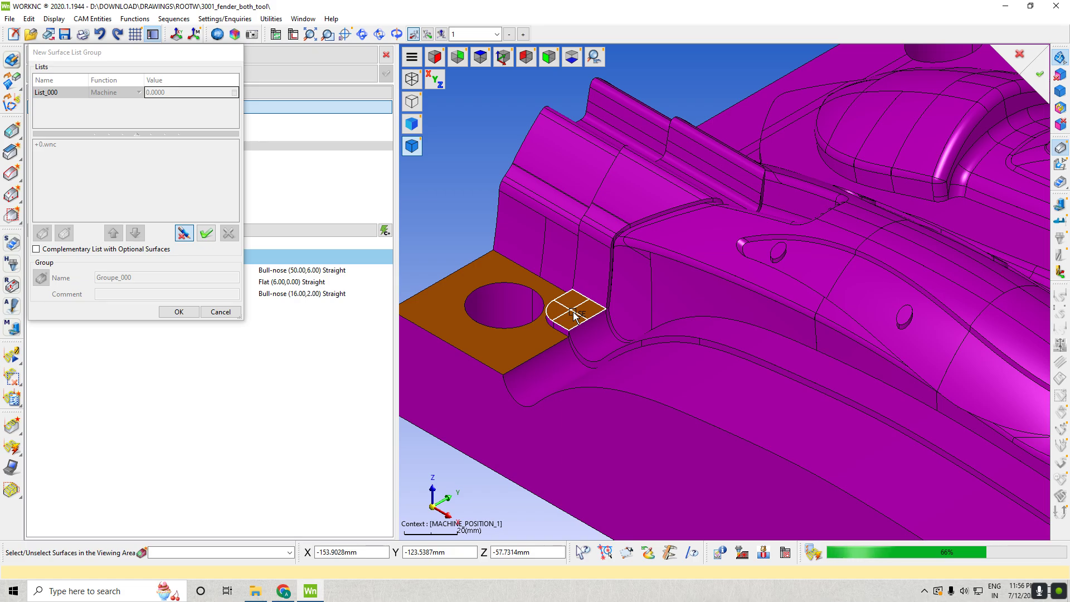
scroll(575, 316, "down", 3)
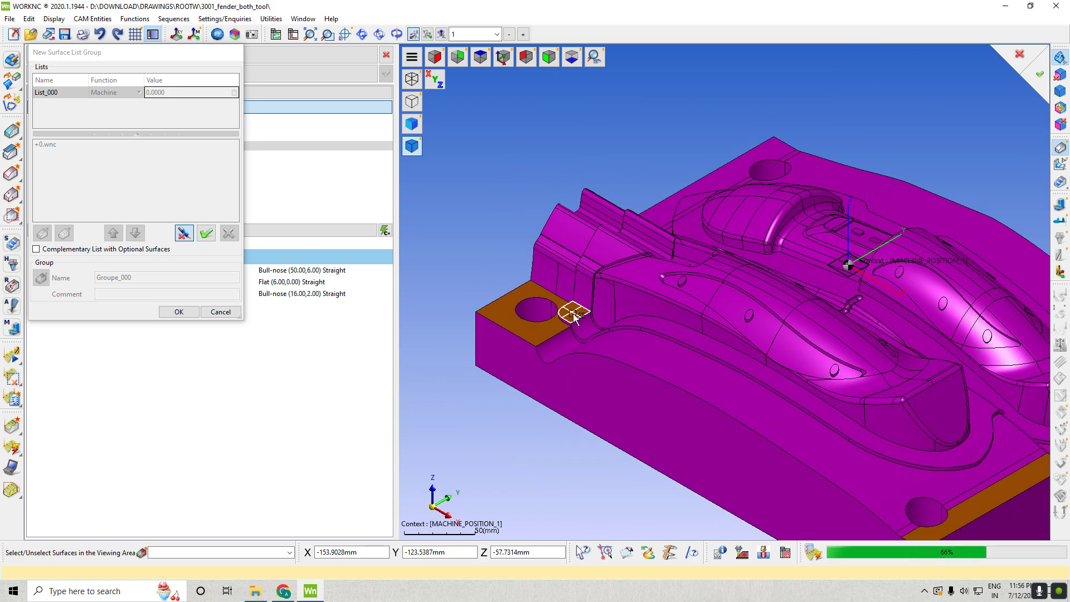
scroll(657, 322, "down", 3)
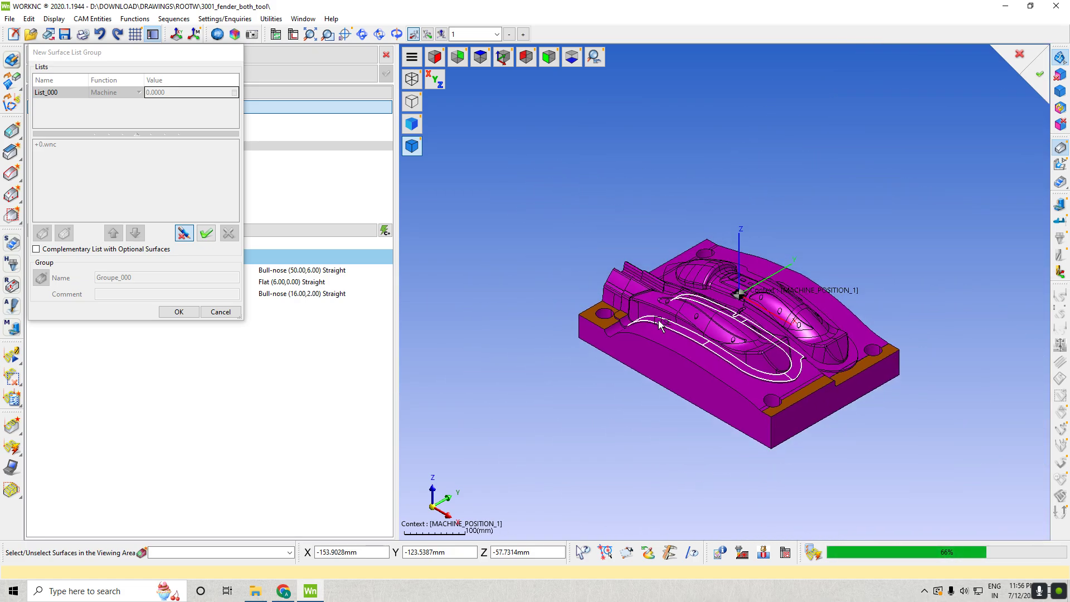
scroll(818, 360, "up", 3)
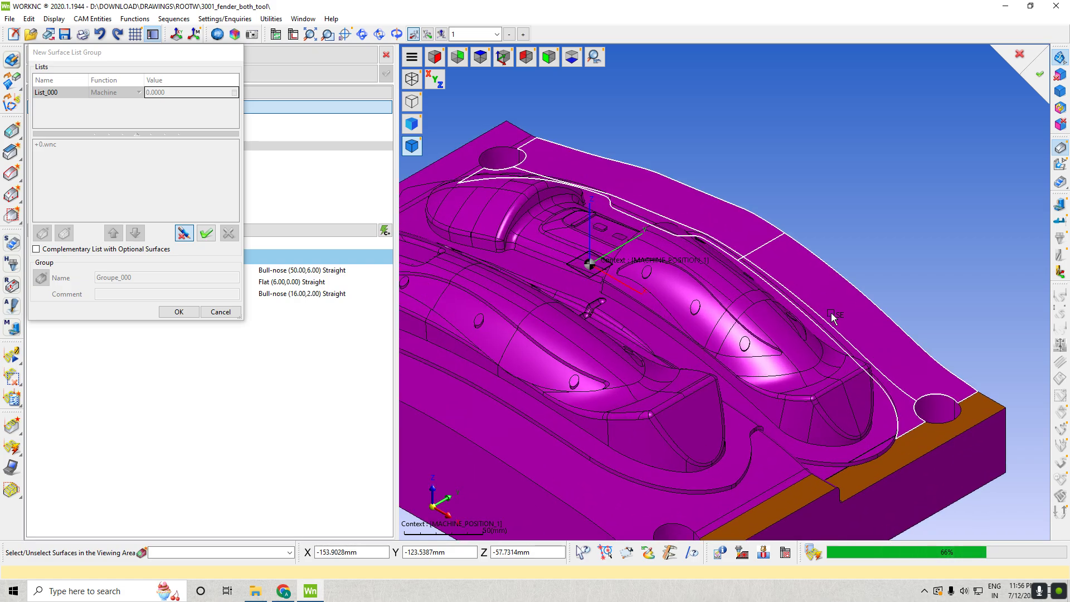
scroll(838, 316, "down", 2)
left_click(612, 197)
mouse_move(799, 228)
right_mouse_down()
mouse_move(793, 260)
mouse_move(753, 282)
mouse_move(659, 235)
mouse_move(714, 204)
mouse_move(881, 248)
mouse_move(701, 263)
mouse_move(731, 234)
mouse_move(824, 234)
mouse_move(812, 240)
right_mouse_up()
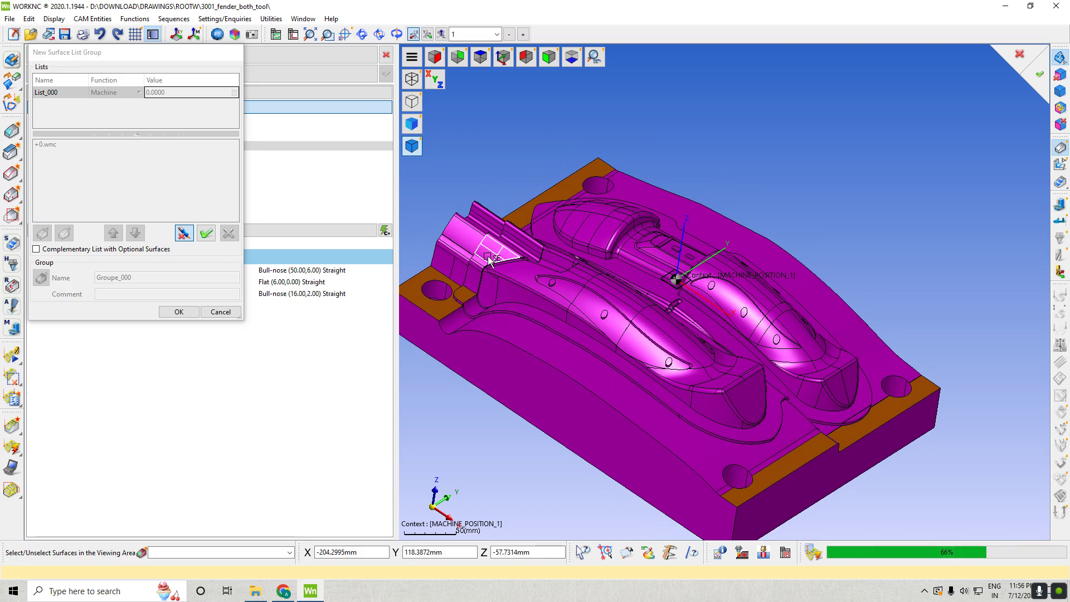
- Deselect the flat strip and the vertical side walls along the outer side and around the end of the long raised form
left_click(504, 290)
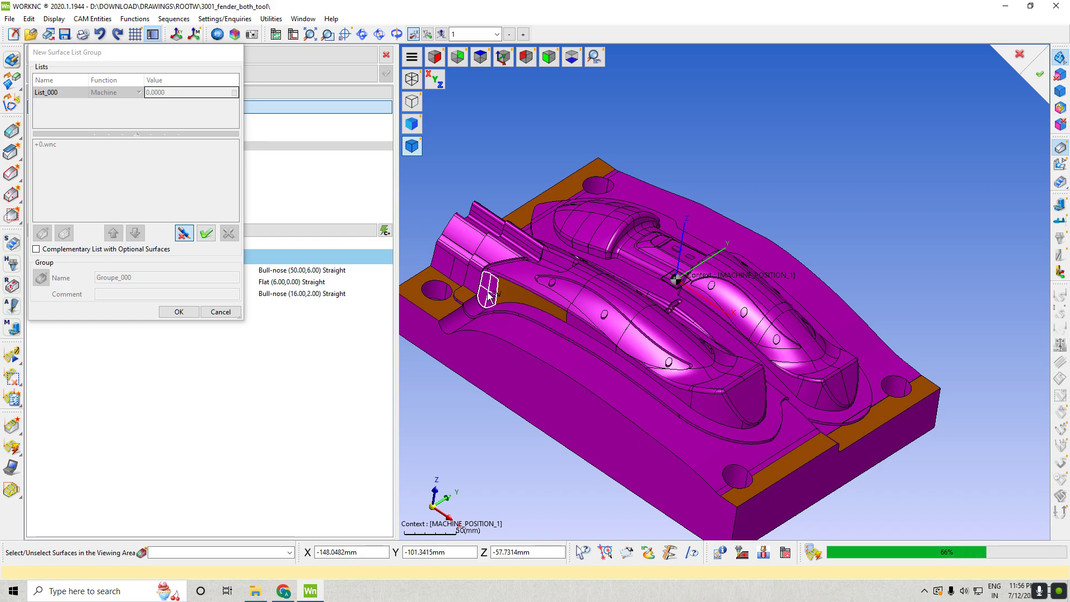
left_click(590, 337)
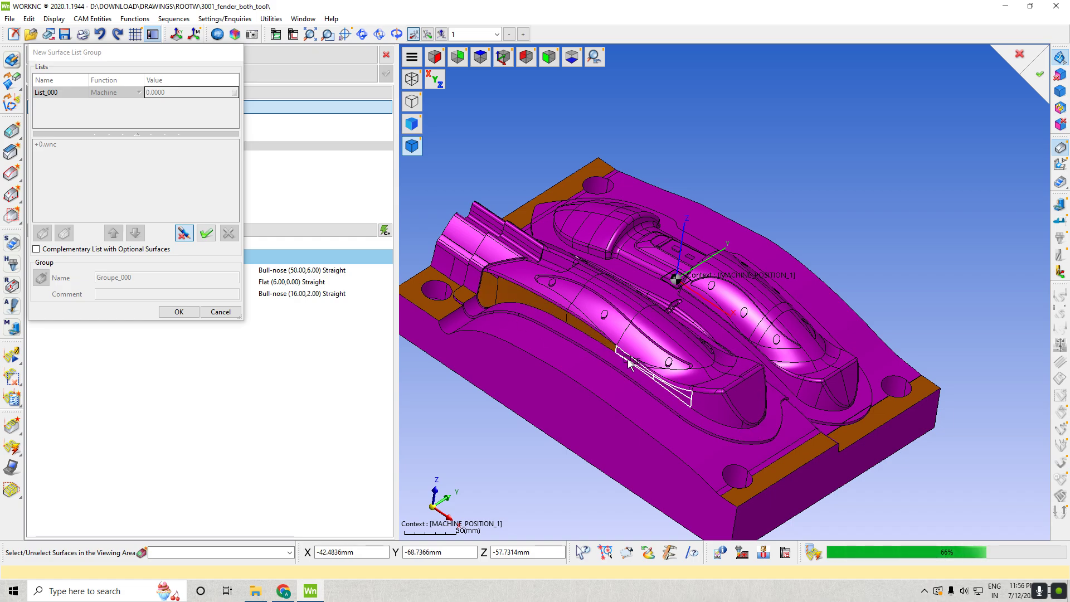
left_click(716, 410)
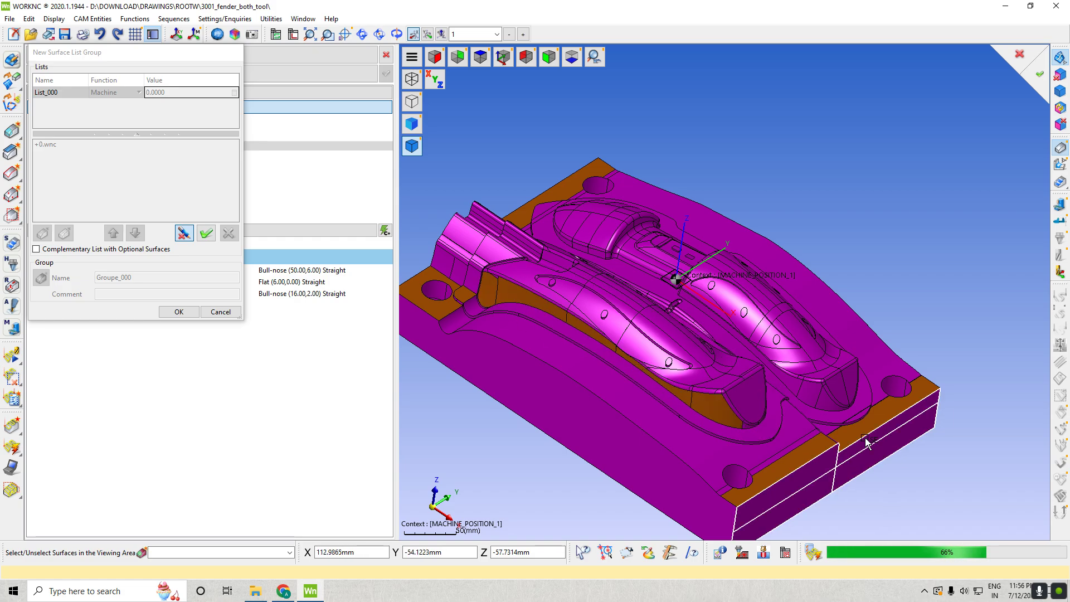
right_click_drag(875, 439, 595, 337)
left_click(617, 287)
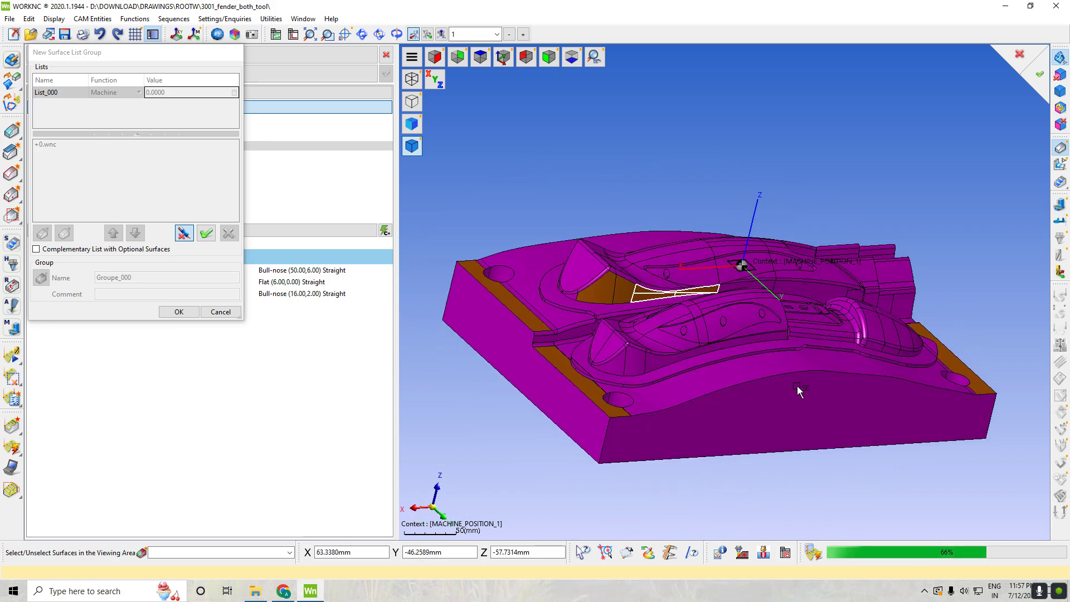
- Deselect the long form's walls facing the other form and the outer side faces of the block
mouse_move(841, 476)
right_mouse_down()
mouse_move(681, 477)
mouse_move(703, 419)
mouse_move(824, 471)
mouse_move(836, 496)
mouse_move(820, 425)
mouse_move(773, 423)
mouse_move(802, 435)
right_mouse_up()
scroll(807, 300, "up", 6)
left_click(748, 269)
left_click(861, 281)
scroll(832, 389, "down", 6)
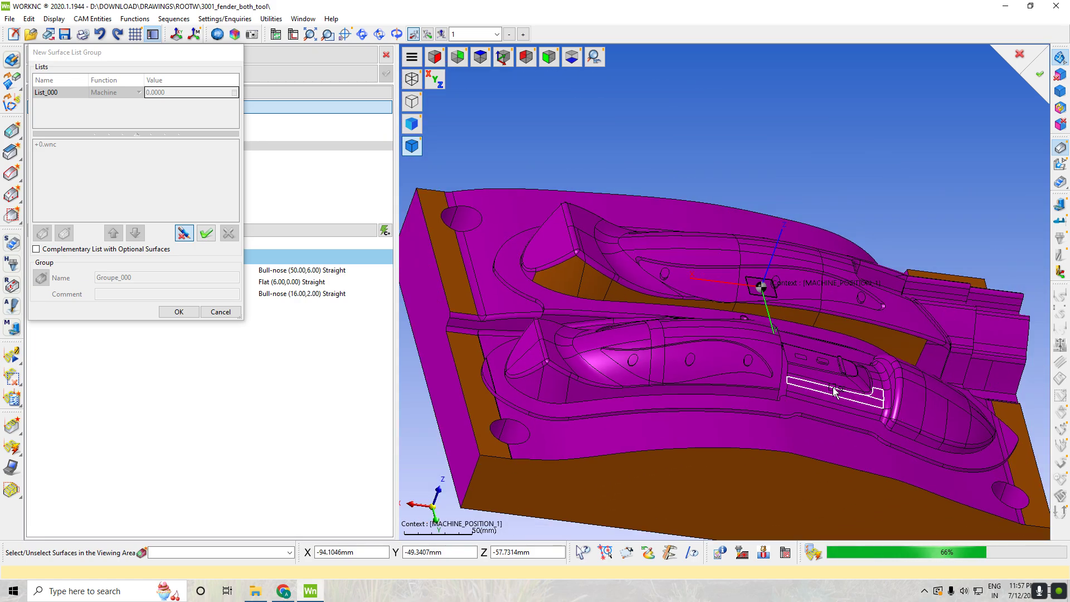
right_click_drag(945, 445, 844, 428)
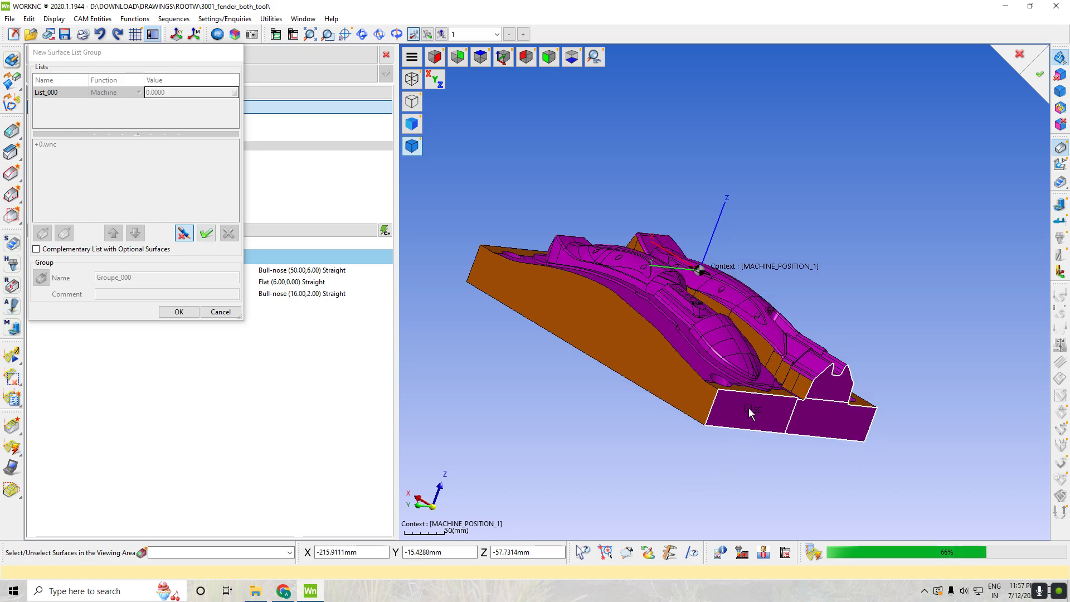
right_click_drag(678, 456, 803, 460)
right_click_drag(517, 419, 691, 370)
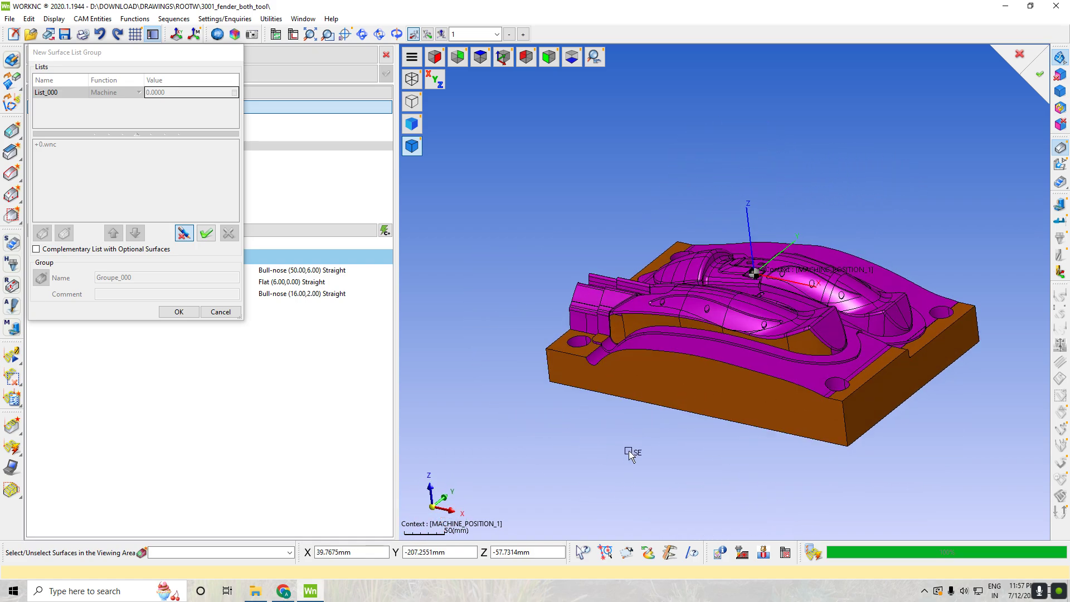
- Confirm the surface list and its group, and display the group's surfaces on the part to check the selection
right_click(500, 259)
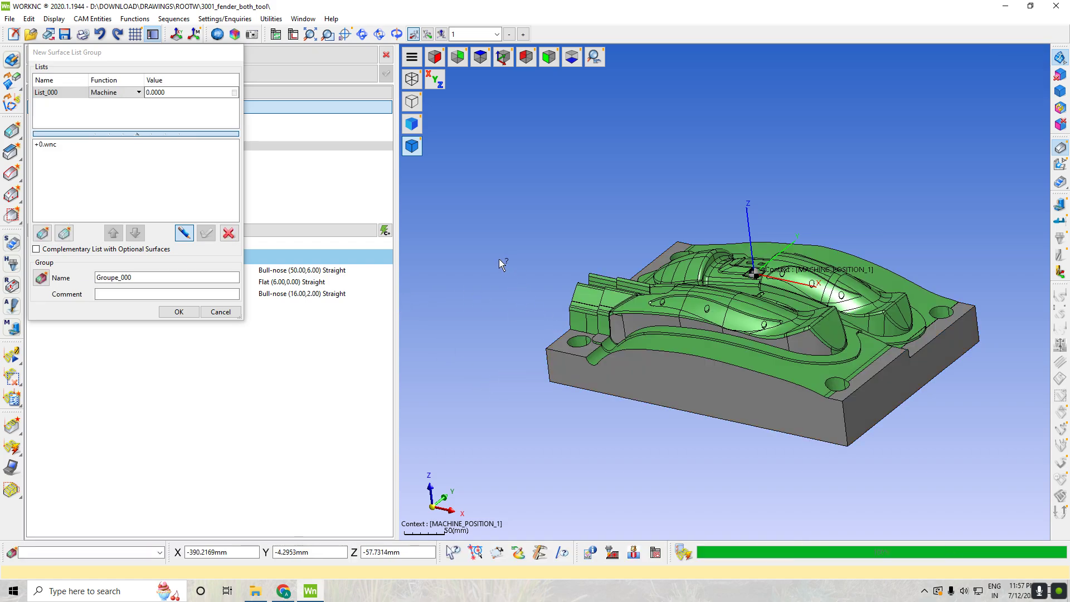
left_click(179, 312)
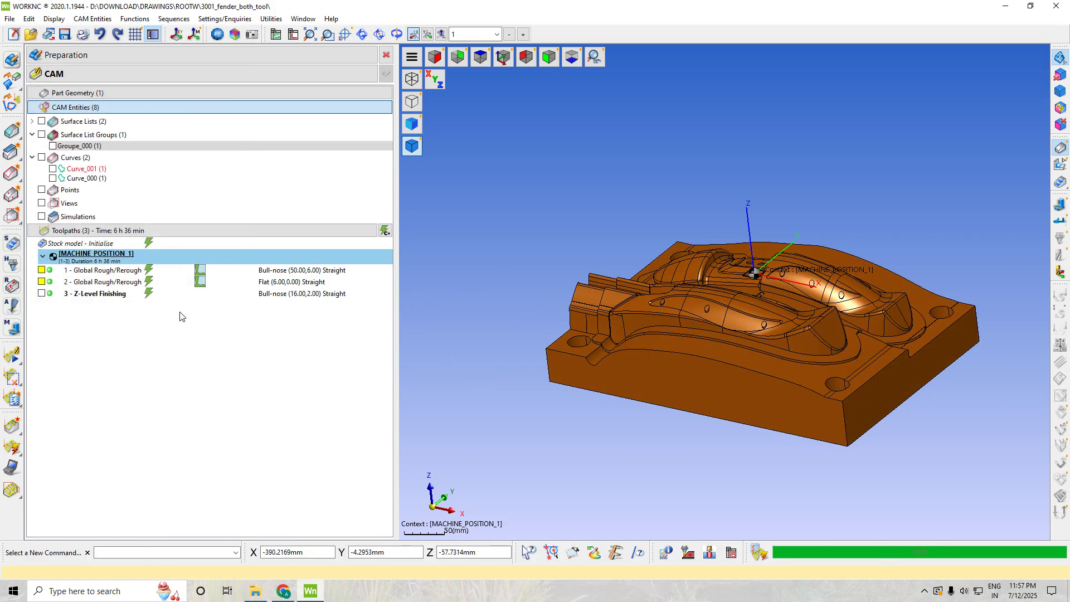
left_click(52, 146)
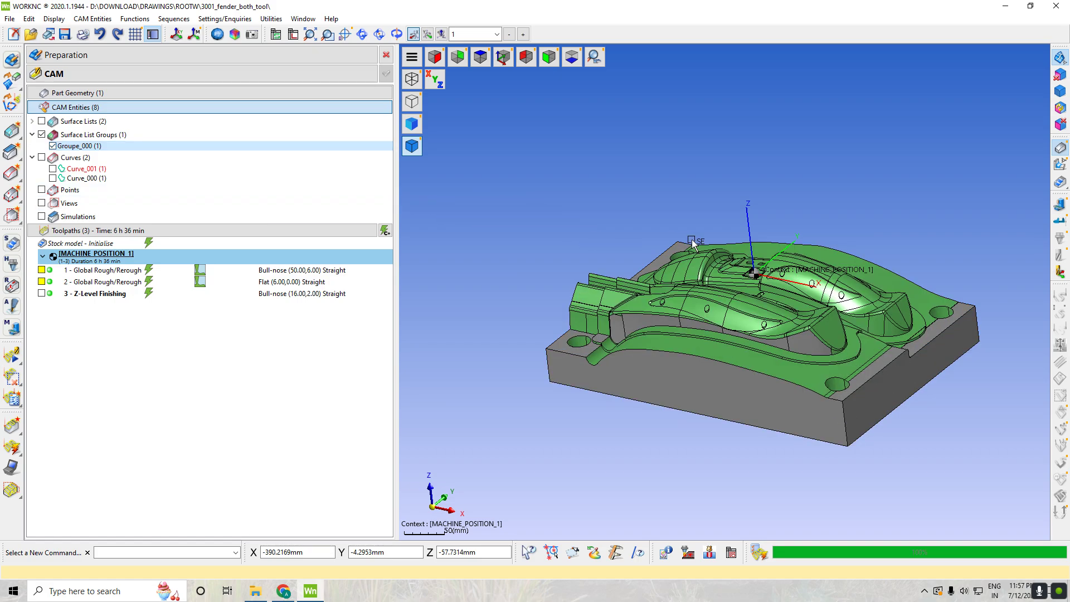
middle_click_drag(929, 264, 947, 292)
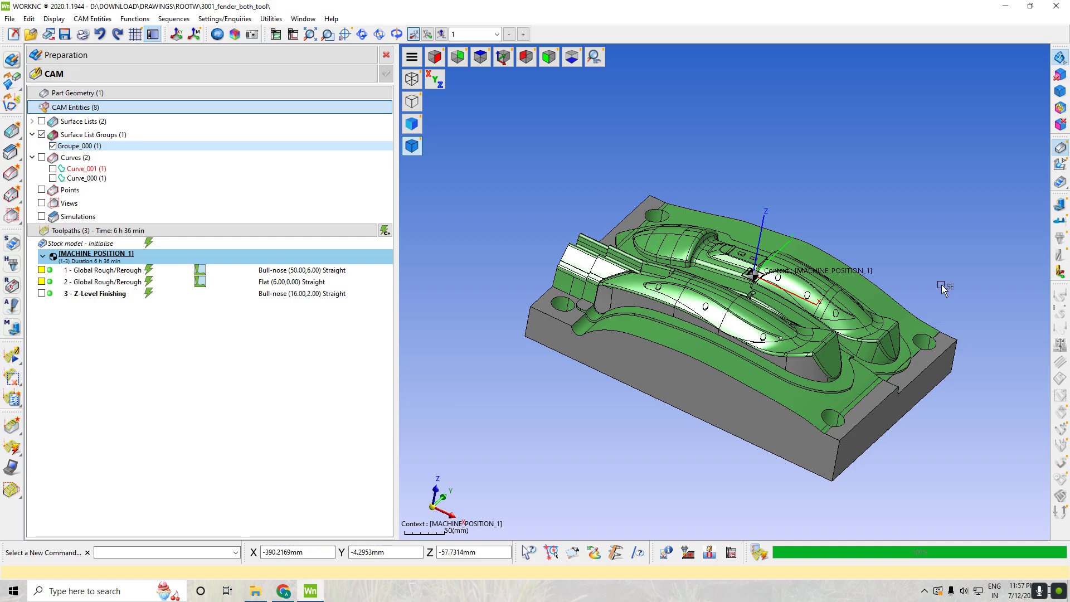
left_click(52, 146)
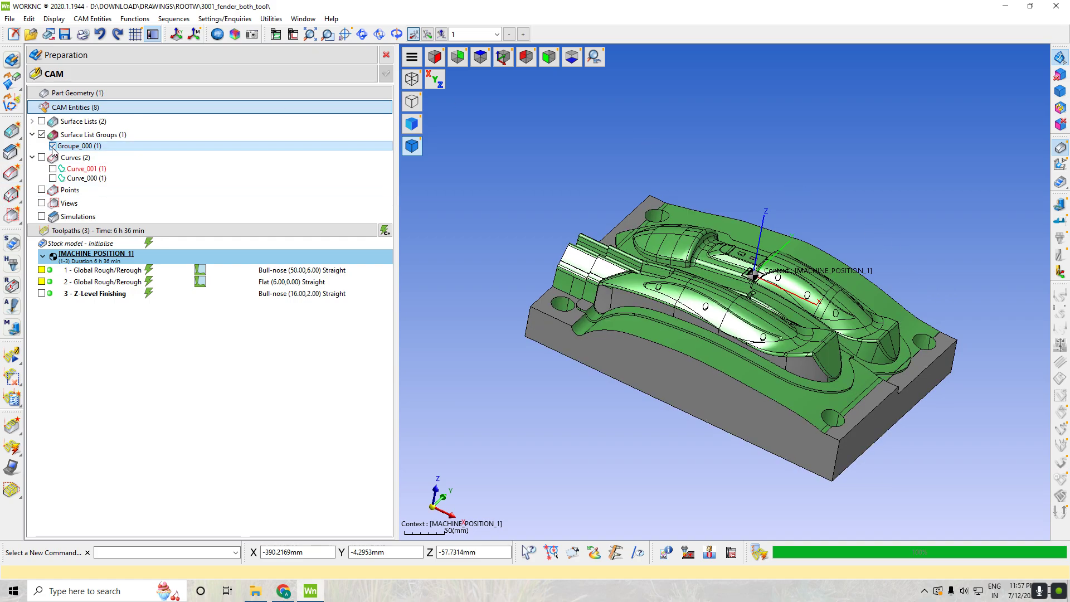
- Display the Z-Level Finishing toolpath over the part to examine its passes, and hide it
left_click(42, 294)
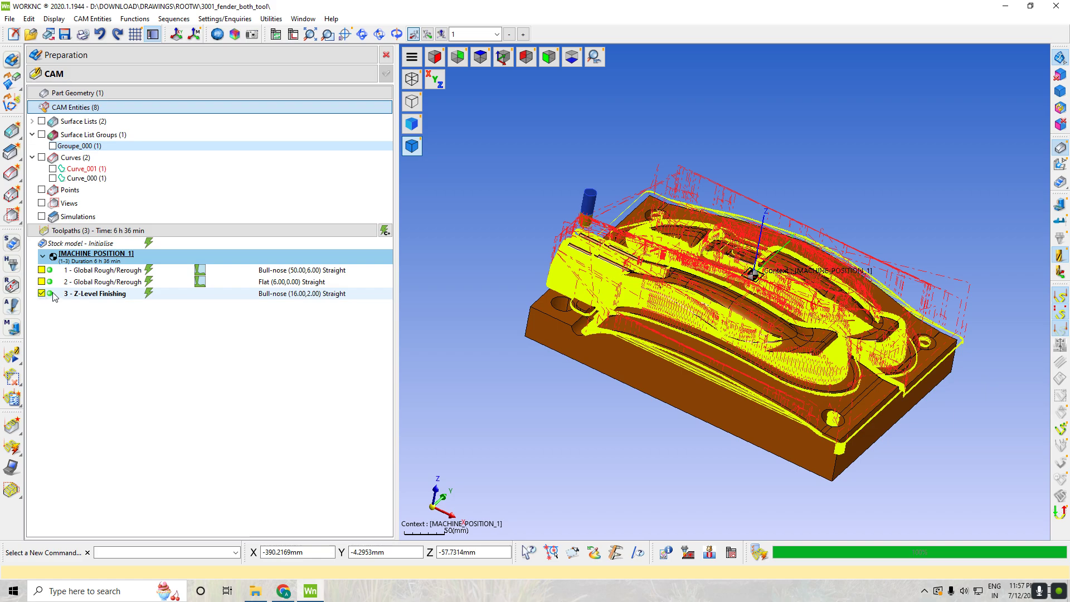
middle_click_drag(985, 310, 788, 257)
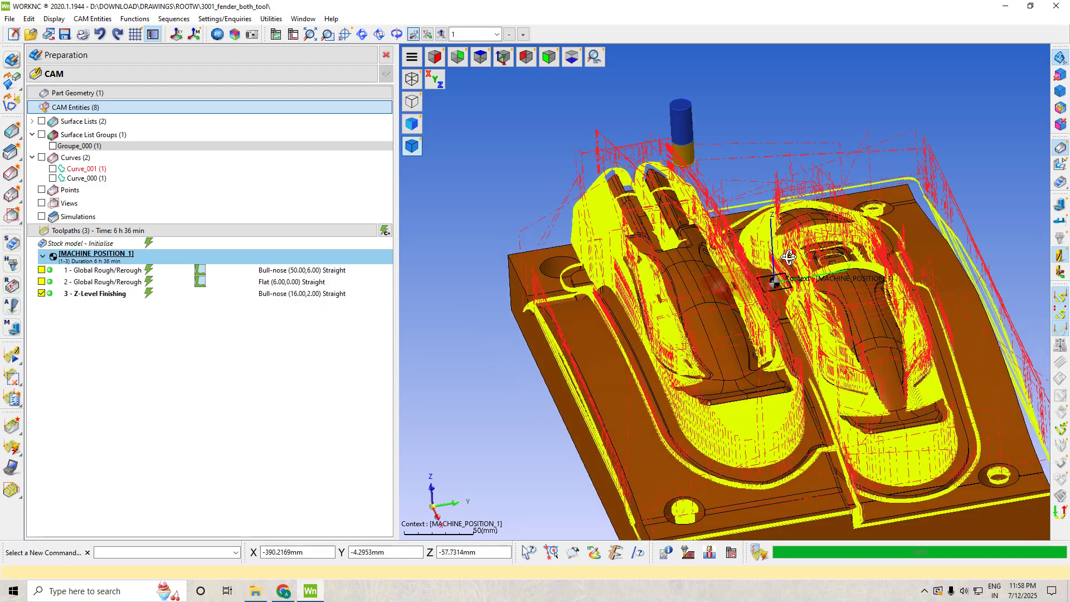
left_click(42, 293)
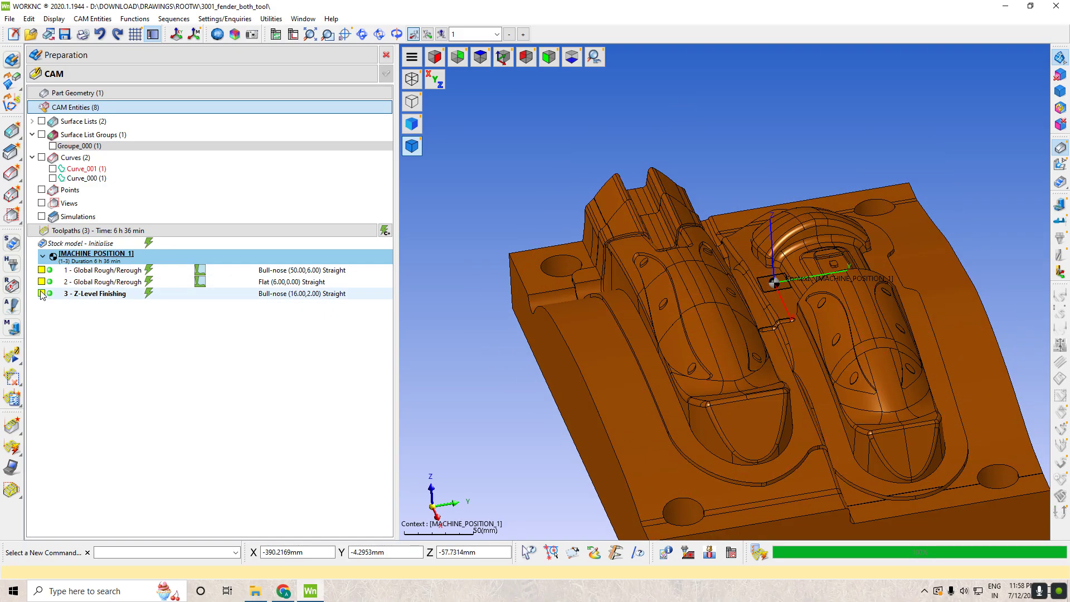
- Change the third toolpath's strategy from Z-Level Finishing to 3D Drive Curve Finishing
double_click(48, 295)
left_click(312, 88)
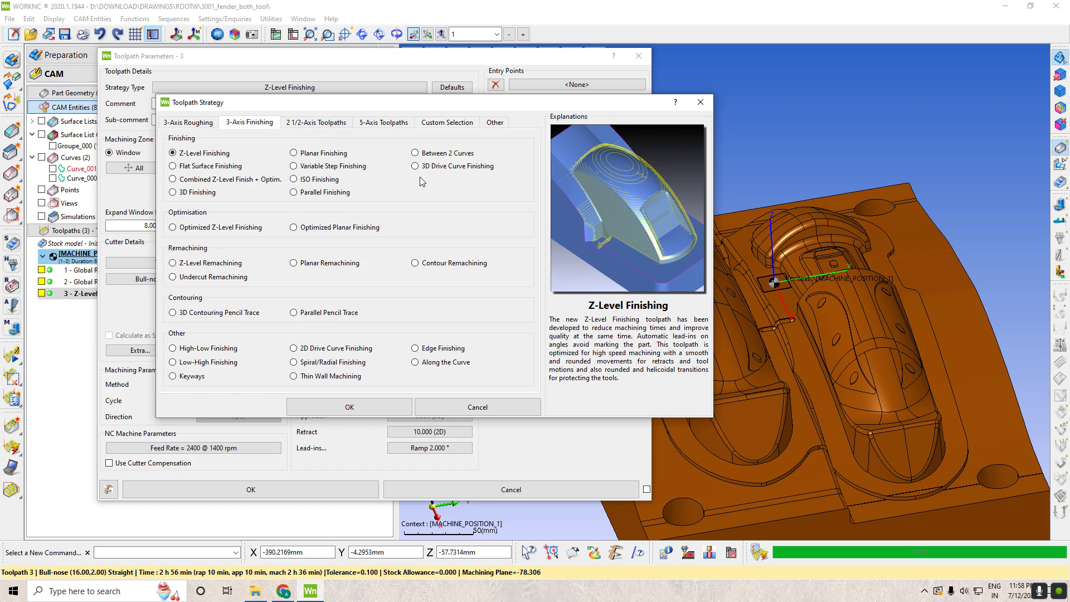
left_click(425, 166)
left_click(382, 406)
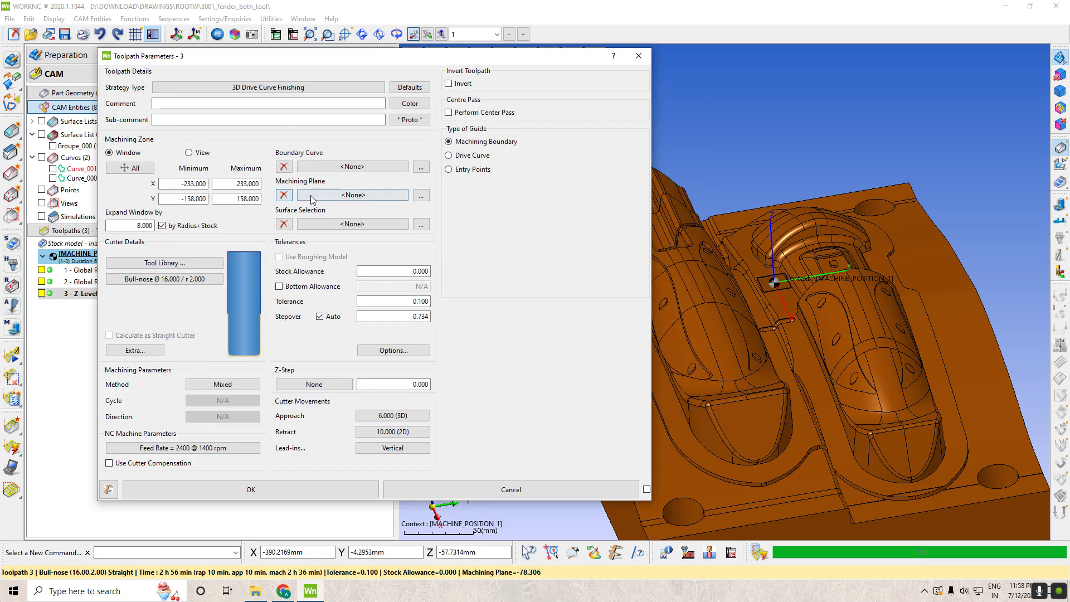
- Limit the machining zone in Z over surfaces and holes, with the plane at the part minimum of -125.100
left_click(421, 197)
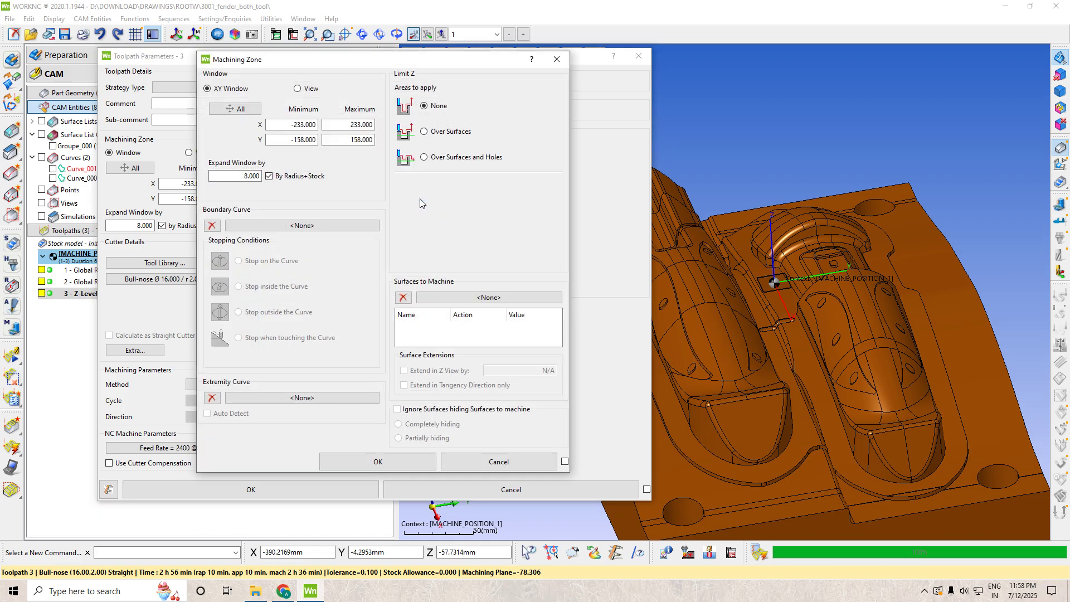
left_click(425, 157)
left_click(452, 198)
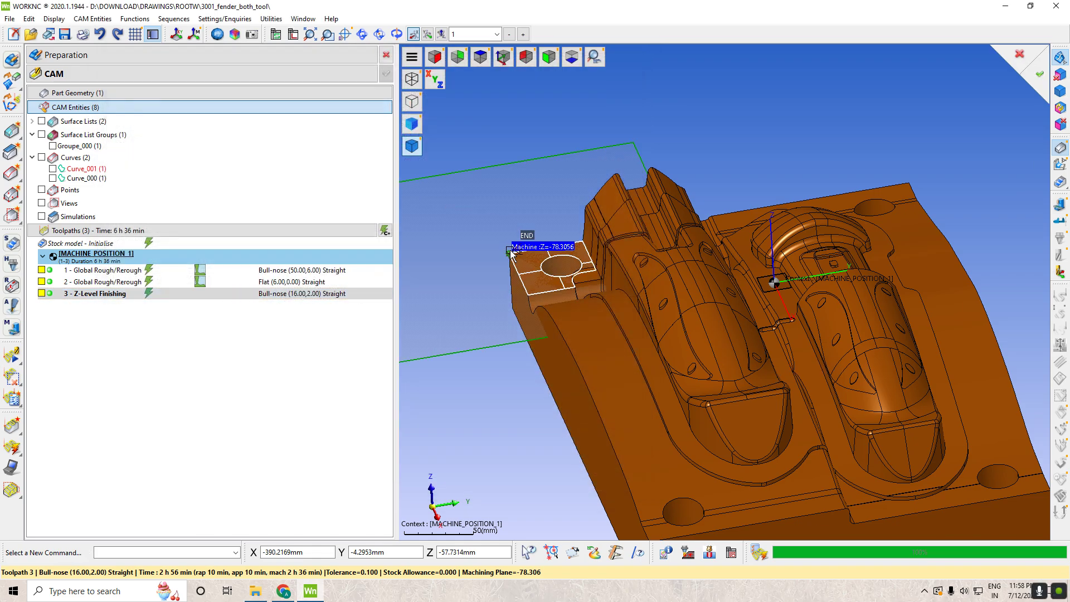
left_click(523, 234)
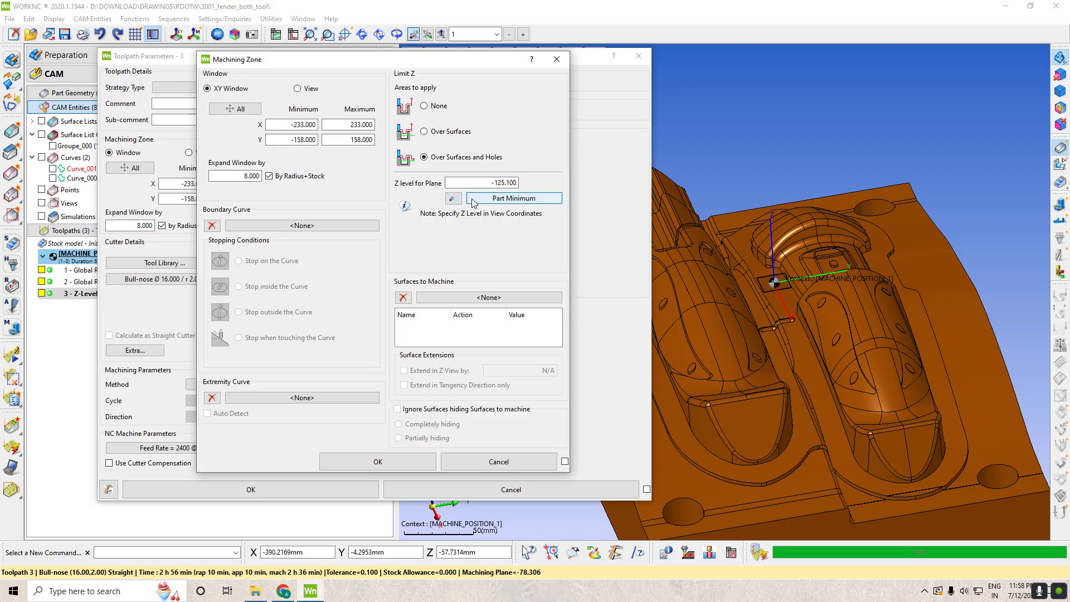
left_click(378, 461)
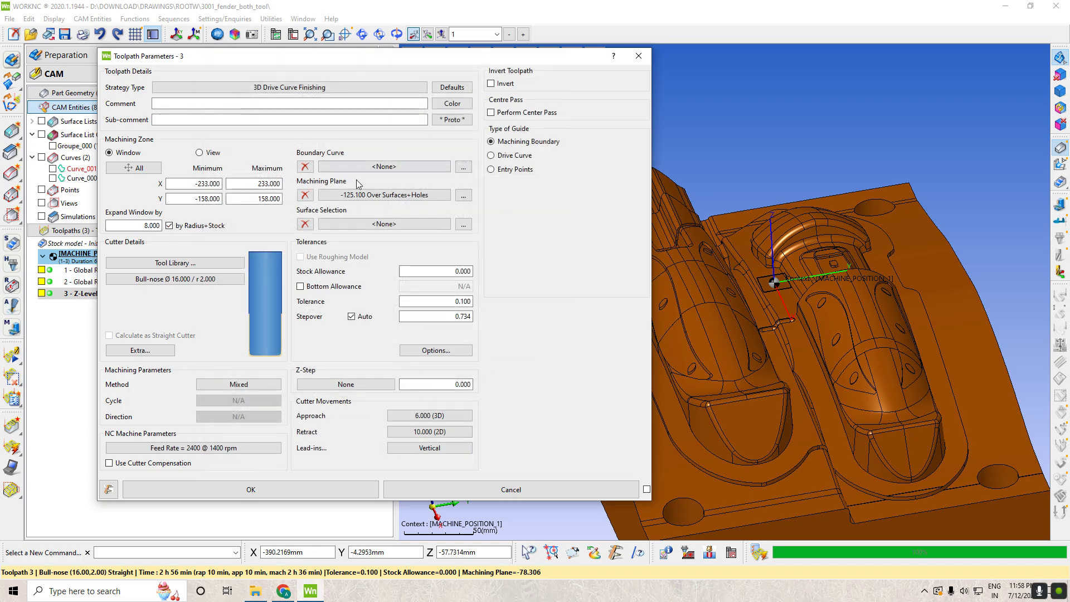
- Assign the surface list group Groupe_000 as the toolpath's surface selection and apply the toolpath parameters
left_click(375, 224)
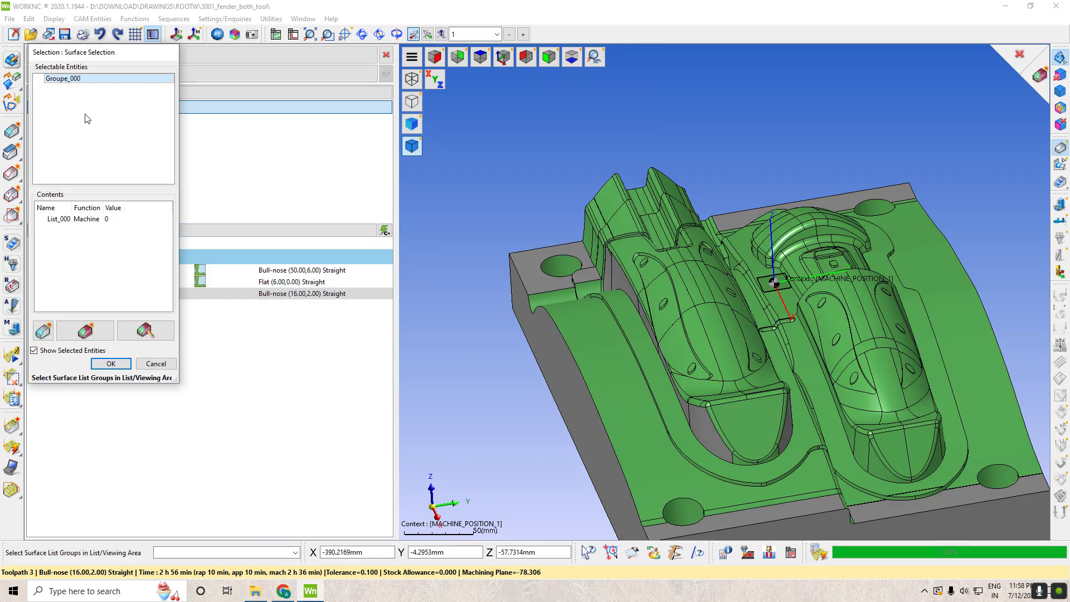
left_click(111, 363)
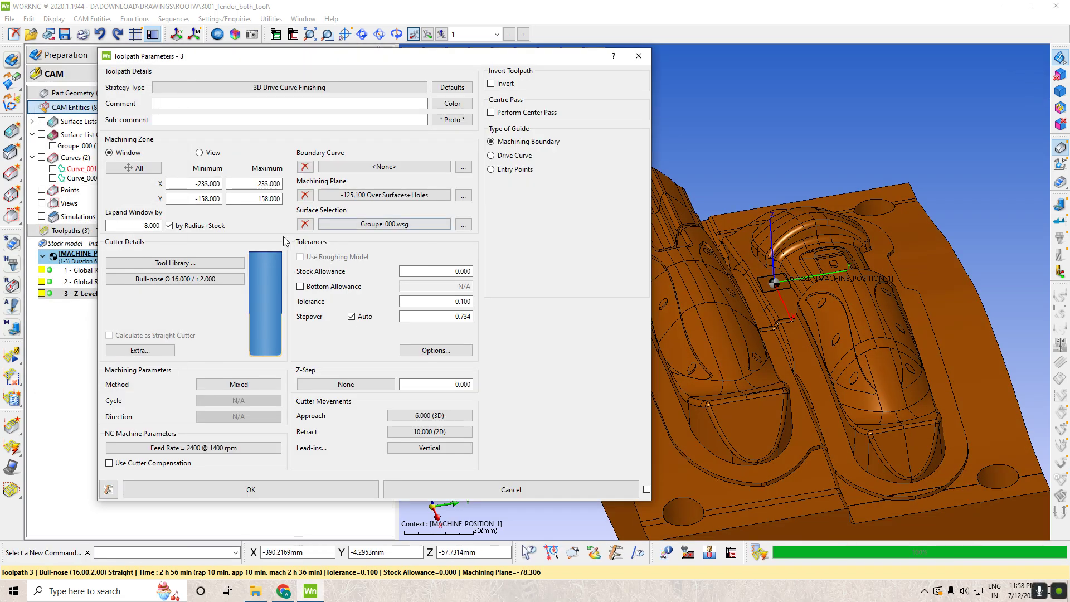
left_click(300, 493)
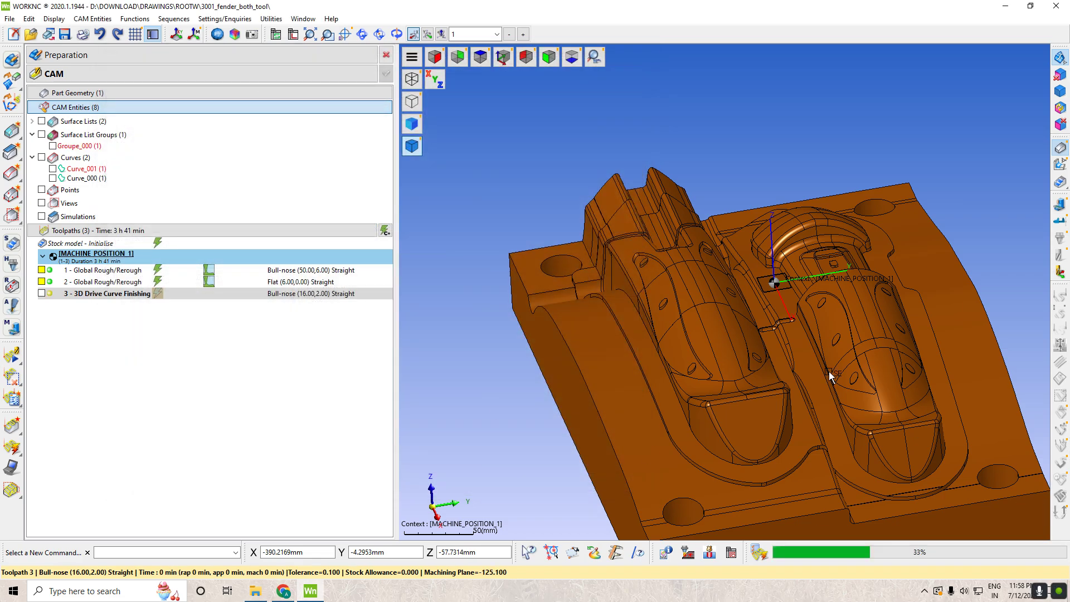
- Review the parameters of the first and second Global Rough/Rerough toolpaths without changing them
left_click(512, 60)
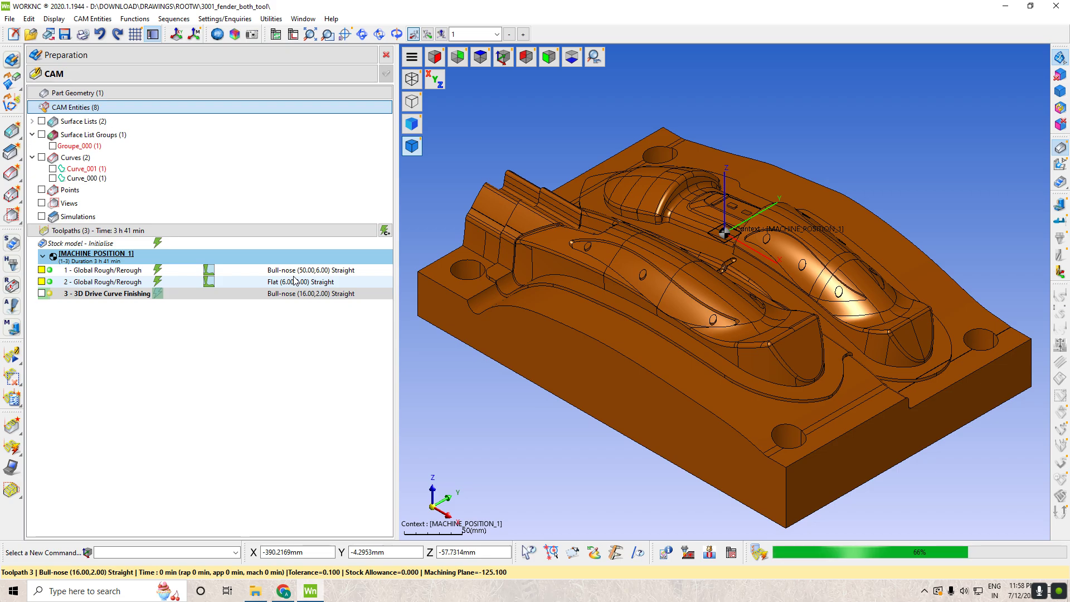
left_click(54, 270)
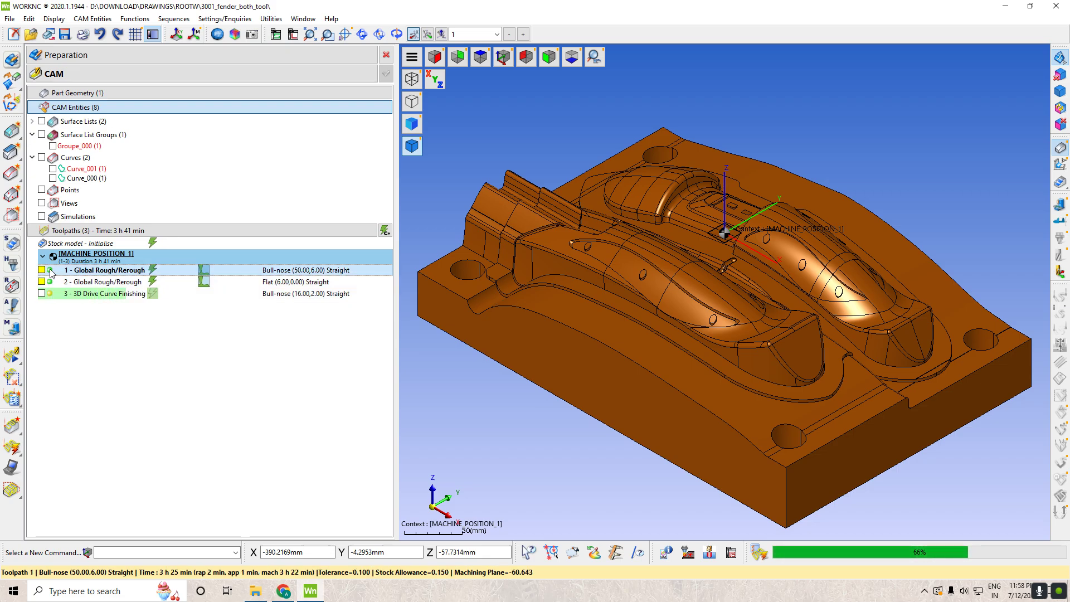
double_click(49, 272)
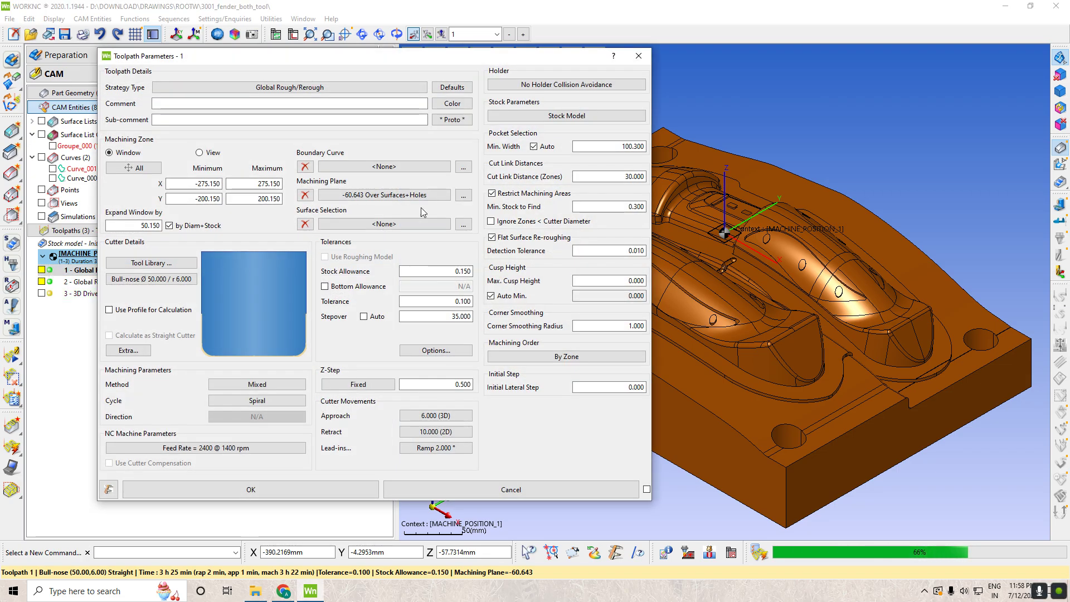
left_click(639, 56)
double_click(83, 282)
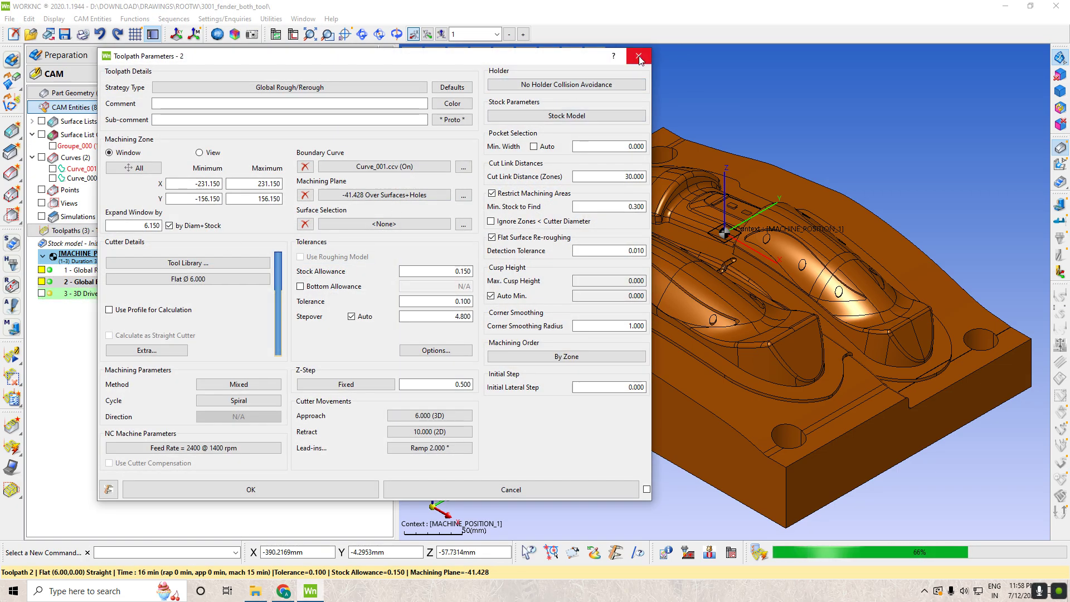
left_click(646, 58)
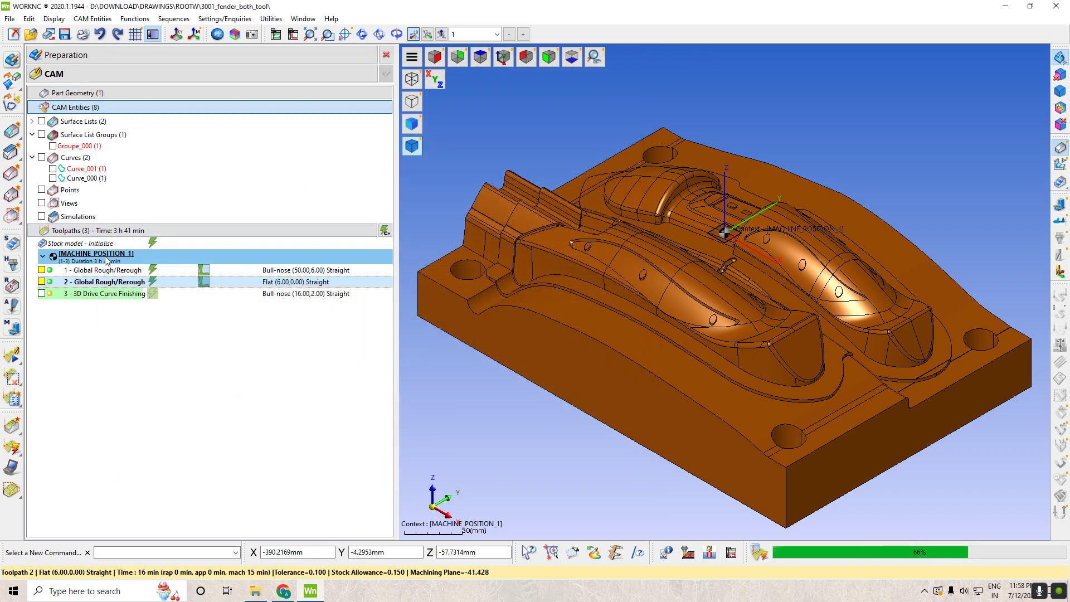
- Display the second Global Rough/Rerough toolpath on the part, hide it, and check its parameters again
left_click(41, 282)
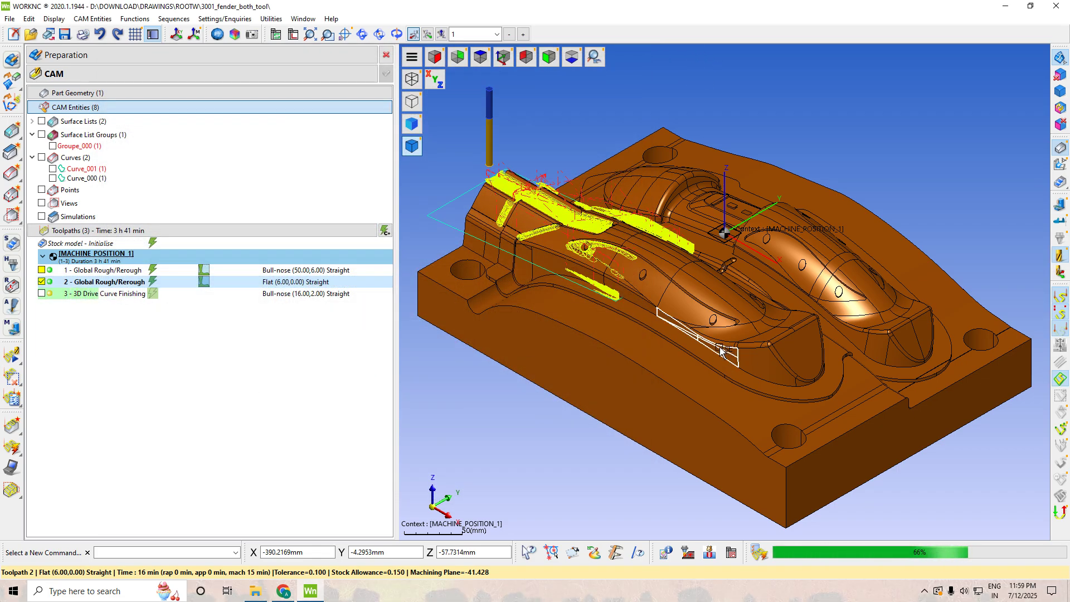
left_click(42, 283)
double_click(51, 283)
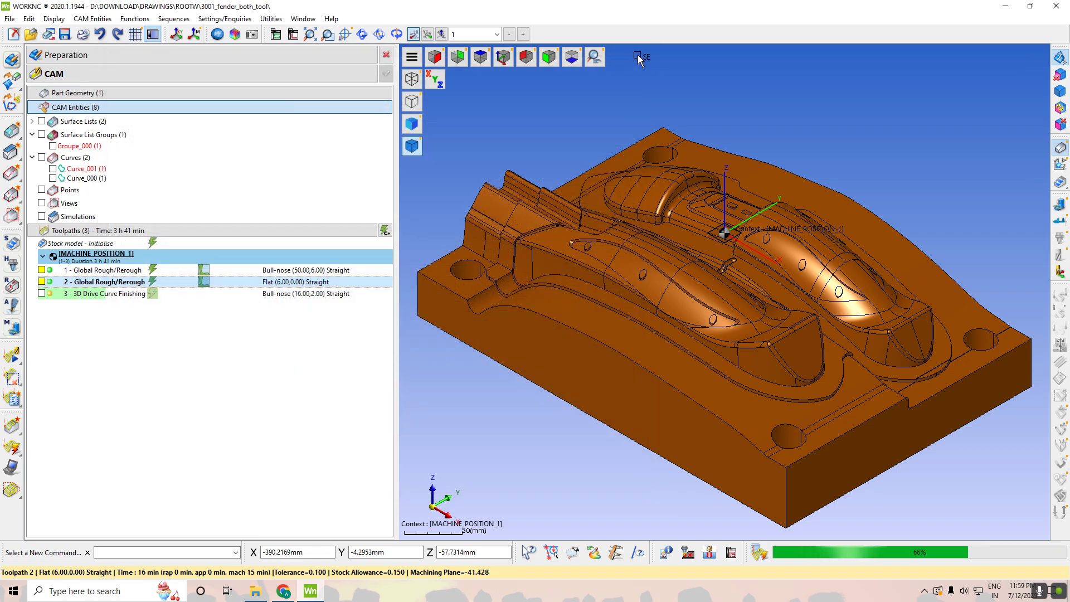
left_click(638, 56)
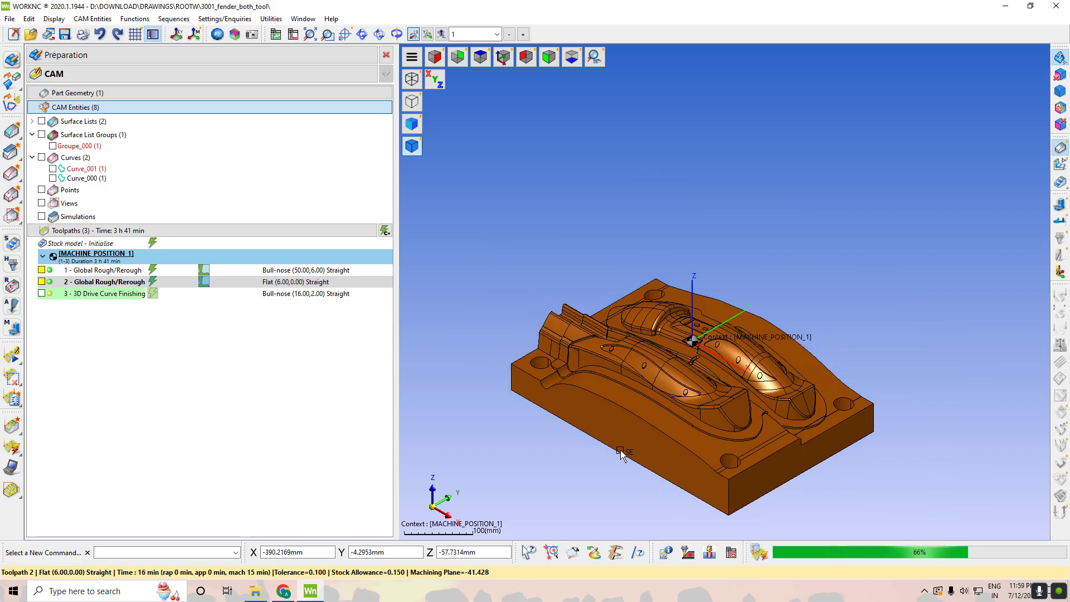
scroll(630, 432, "up", 2)
scroll(629, 432, "up", 2)
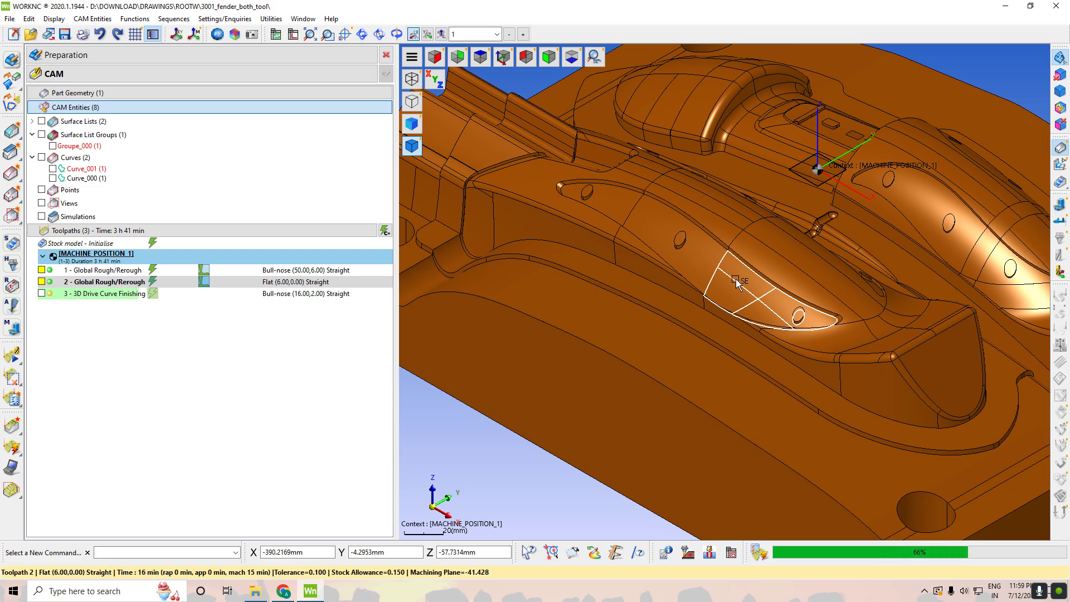
left_click(481, 58)
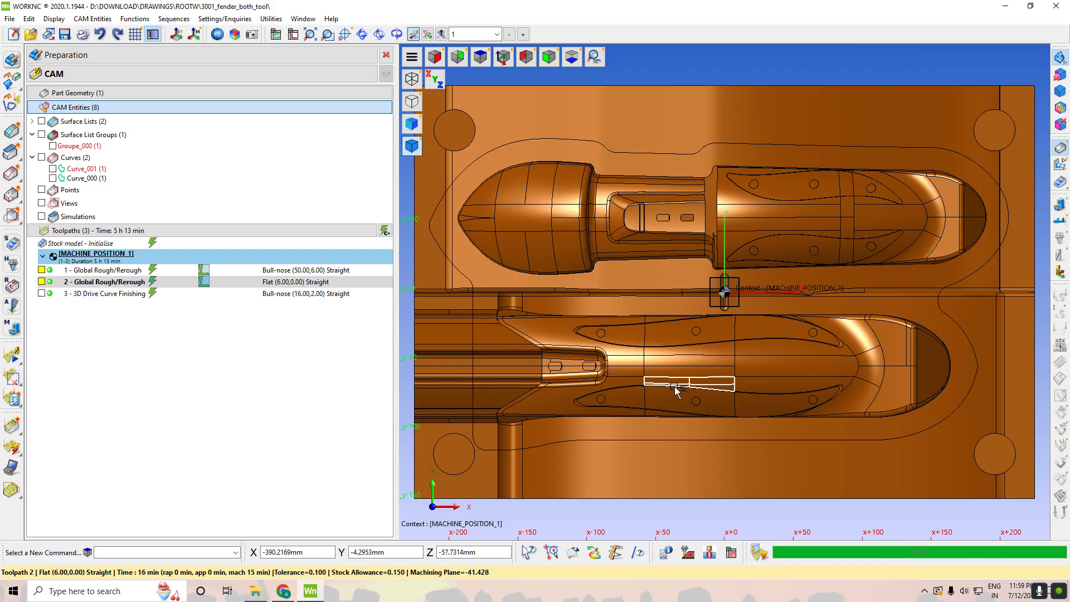
scroll(675, 387, "up", 3)
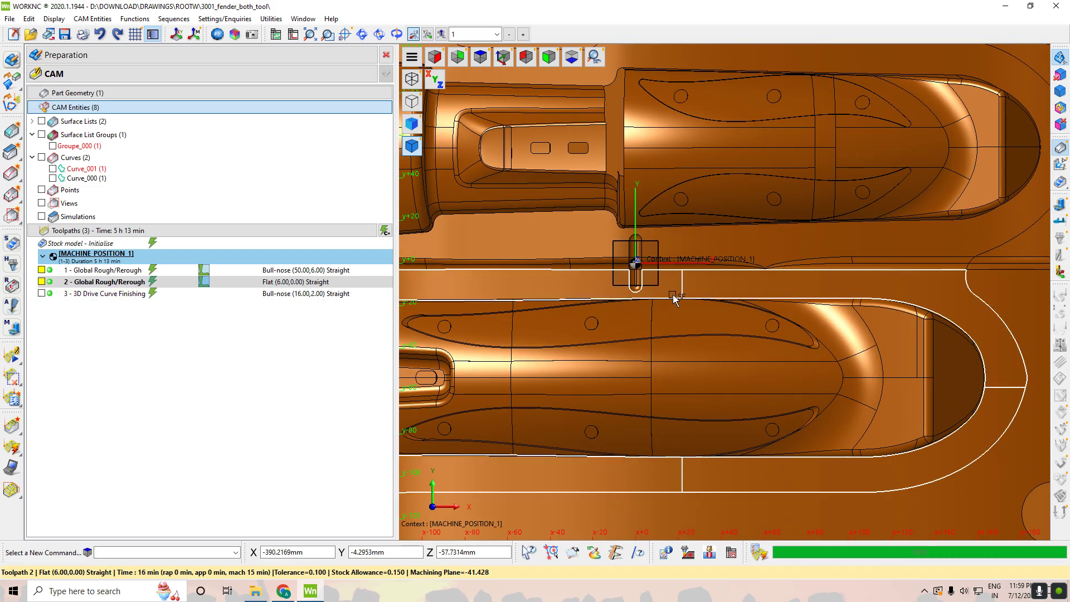
- Display the third toolpath, 3D Drive Curve Finishing, on the part and inspect its coverage
left_click(504, 57)
left_click(43, 294)
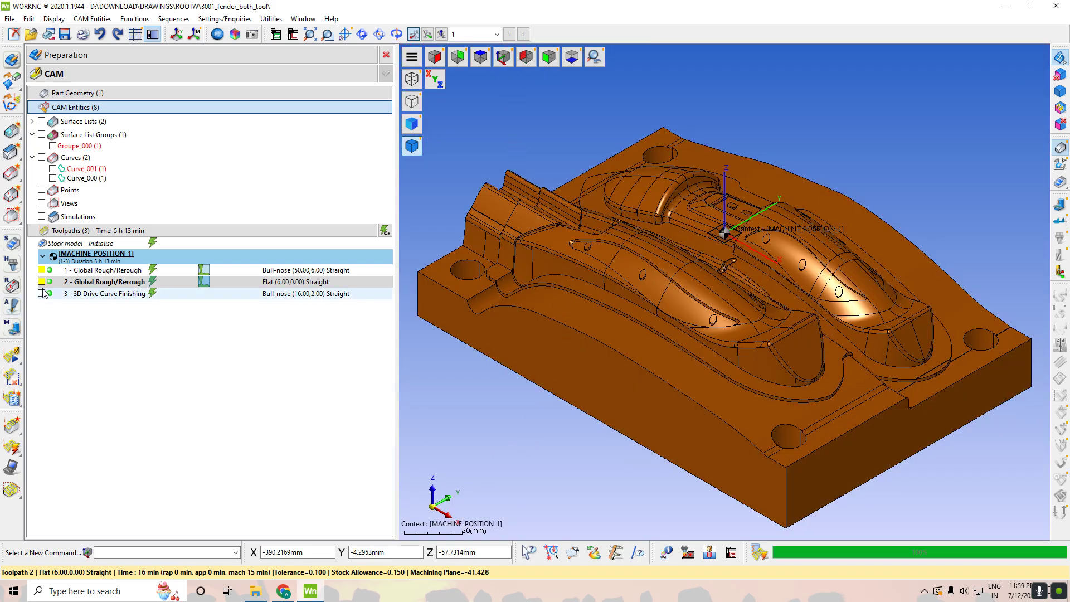
left_click(42, 292)
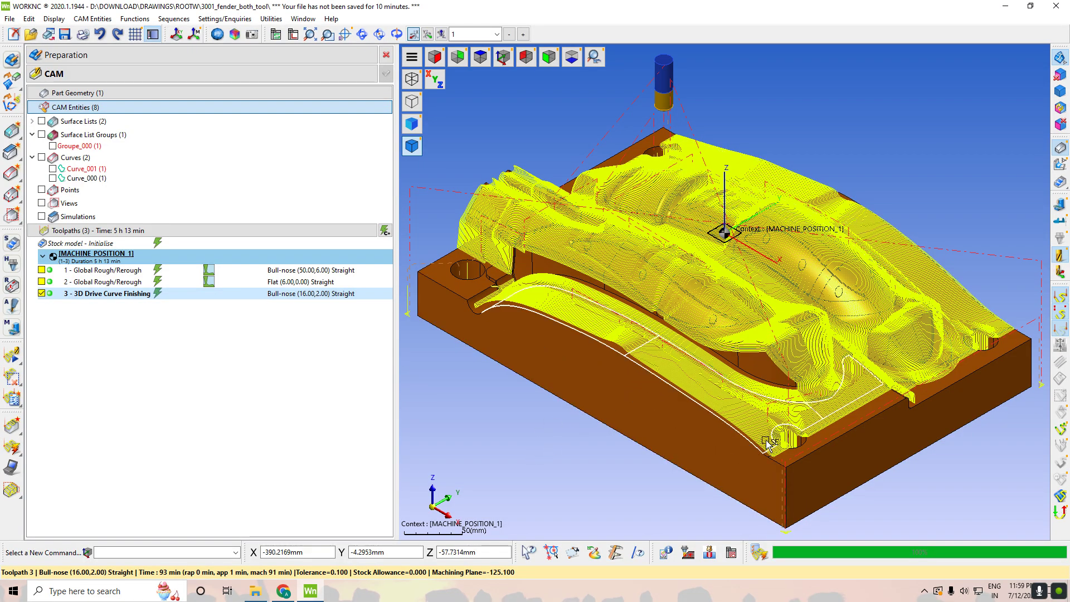
middle_click_drag(767, 443, 866, 414)
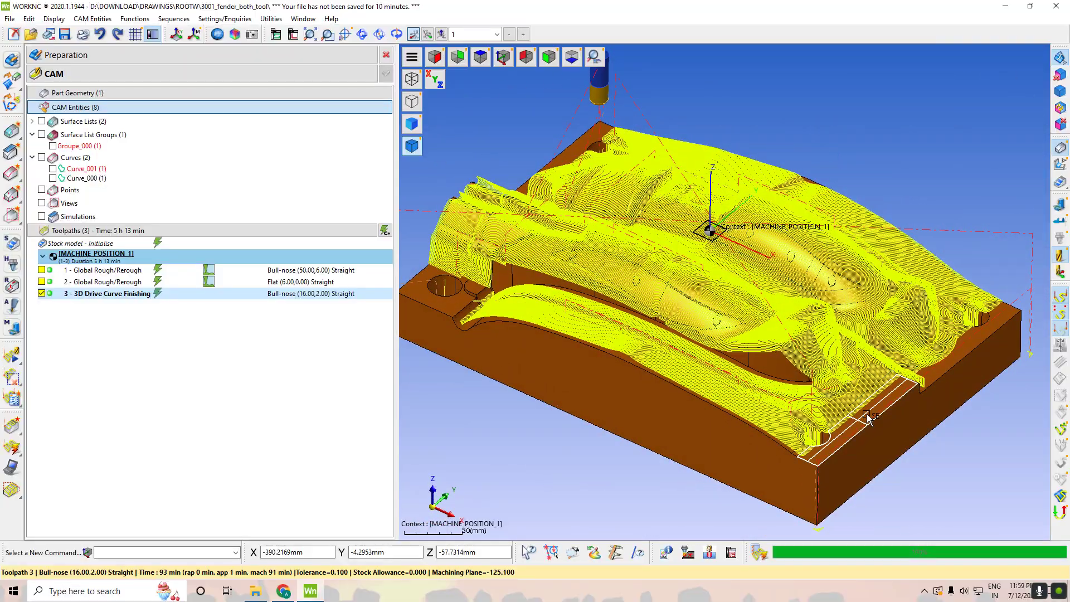
- Play the progressive display of toolpath 3 at a speed of 70000, close it, and hide the toolpath
left_click(13, 357)
left_click(162, 87)
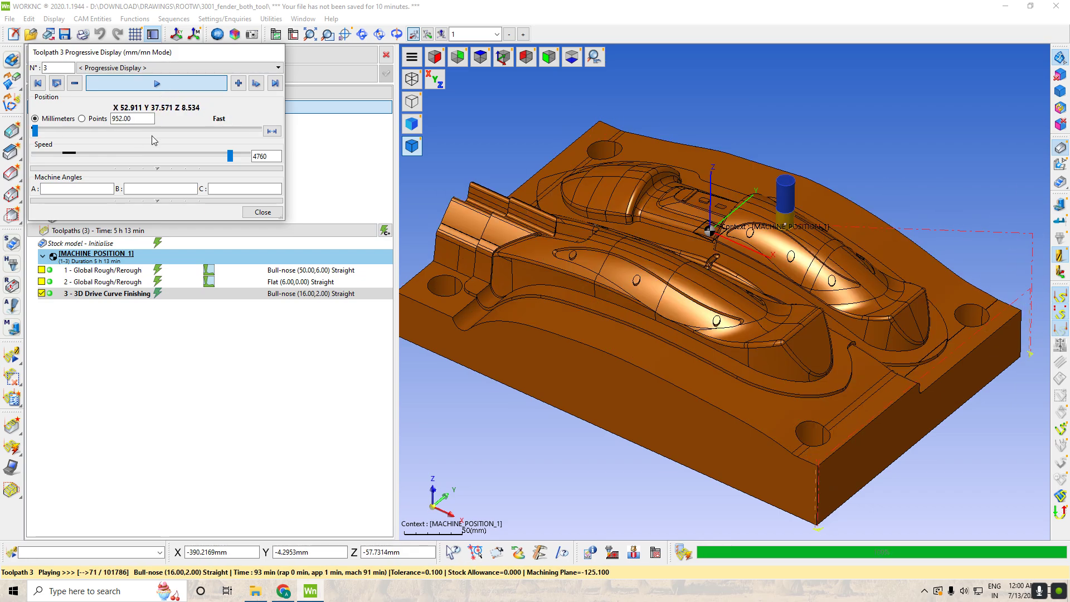
mouse_move(230, 156)
left_mouse_down()
mouse_move(219, 159)
mouse_move(258, 165)
left_mouse_up()
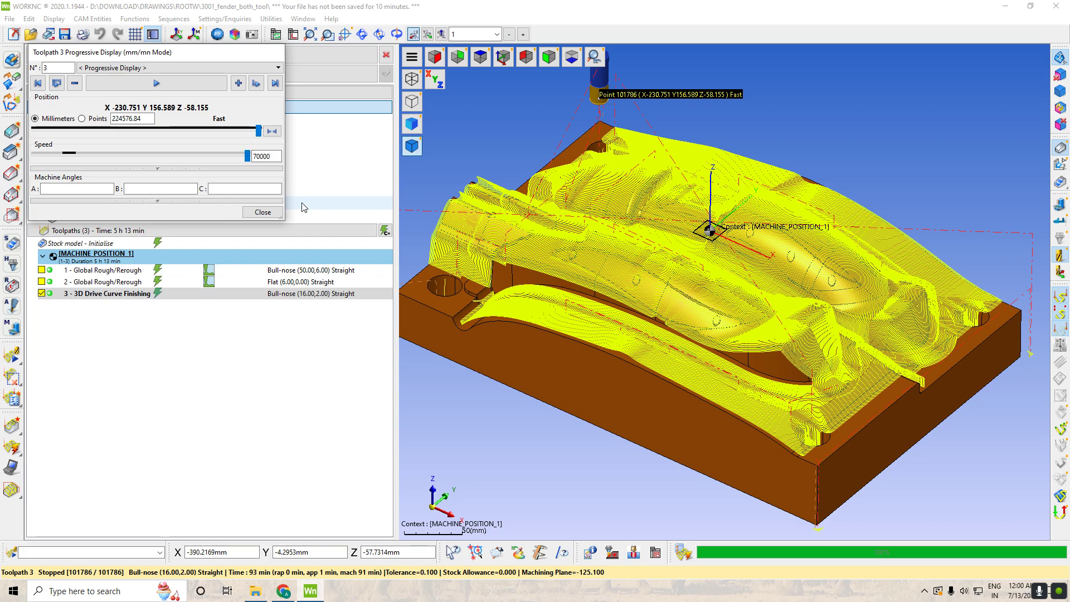
left_click(269, 214)
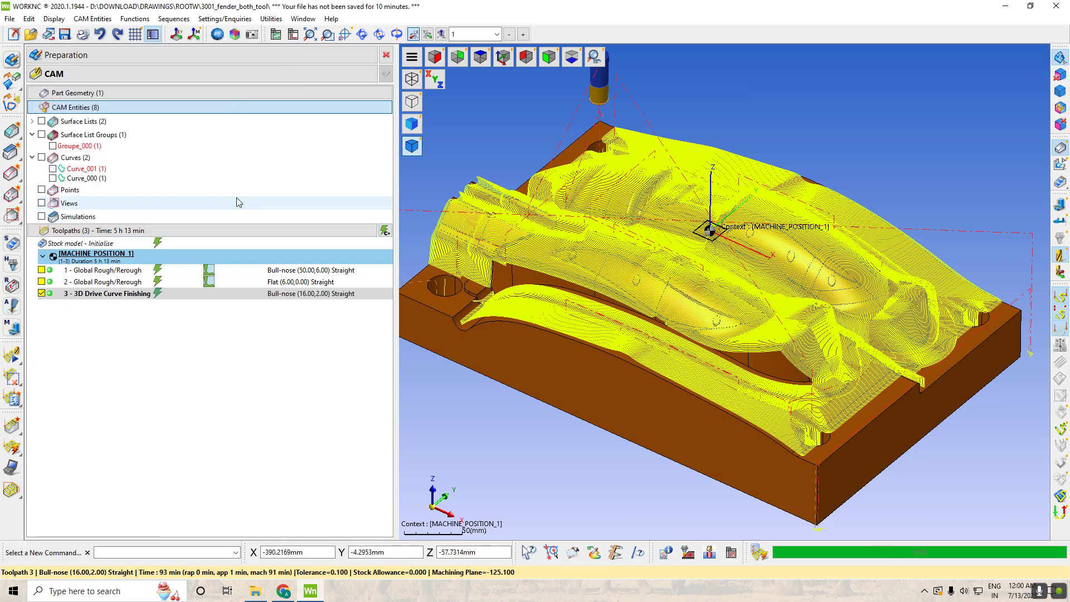
left_click(41, 295)
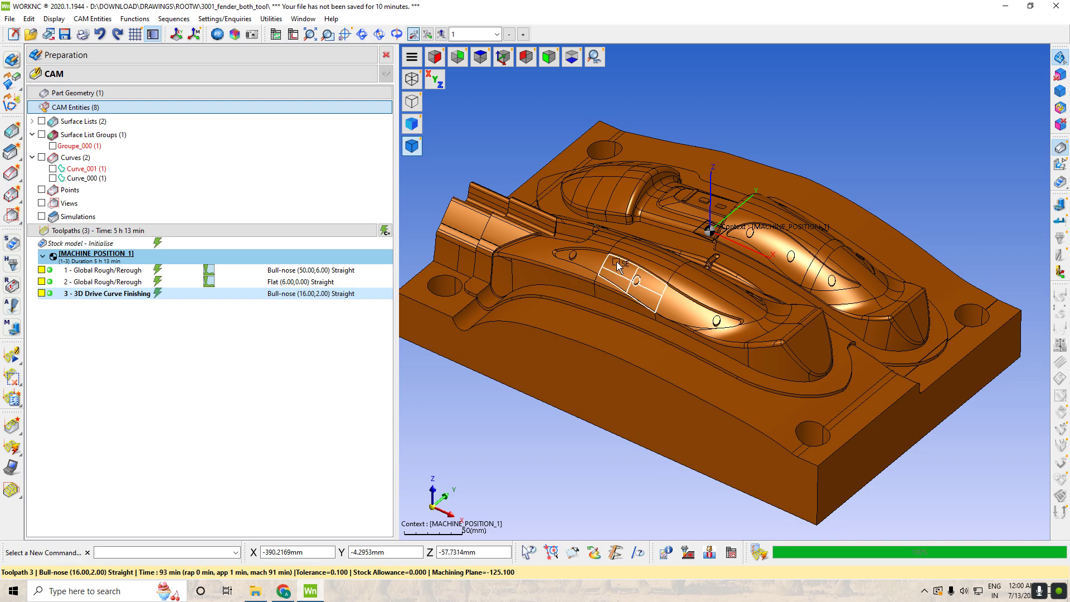
- Duplicate the third 3D Drive Curve Finishing toolpath and insert the copy at the end of the toolpath list
right_click(111, 300)
left_click(174, 308)
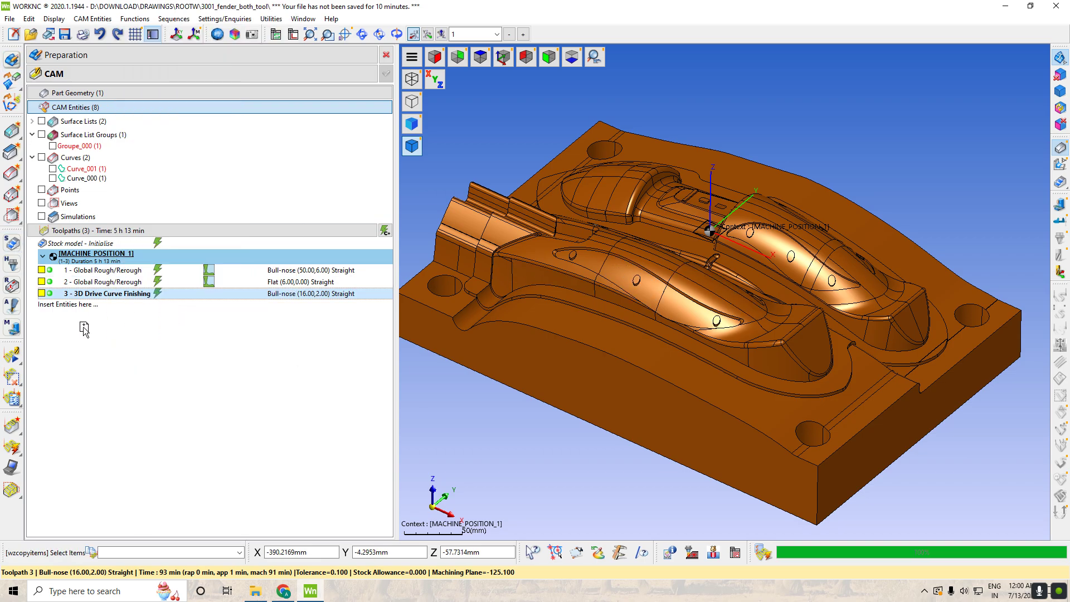
left_click(83, 305)
left_click(565, 309)
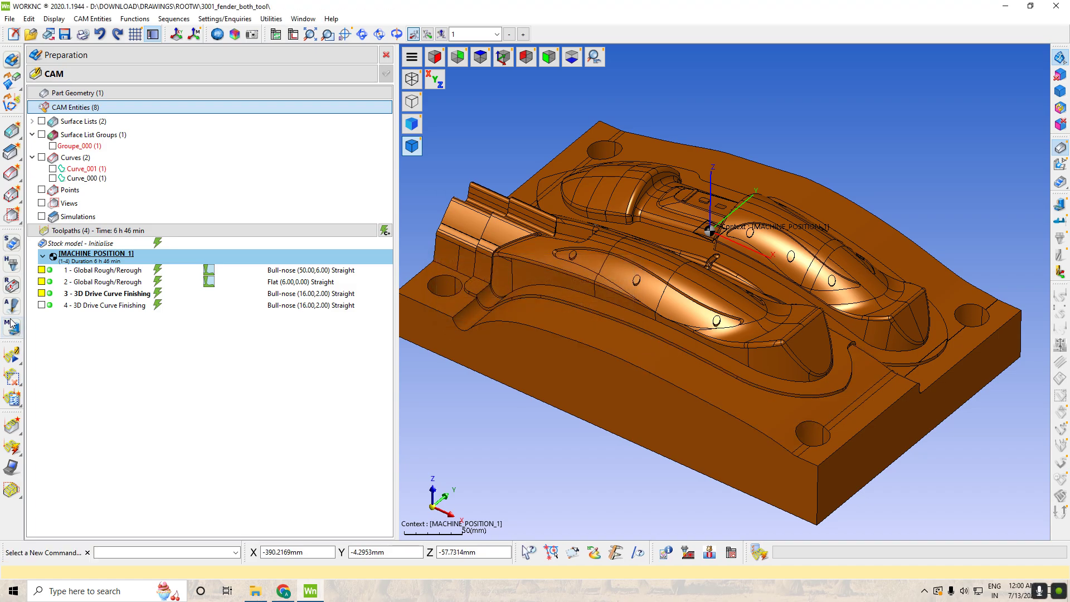
- Check the copied toolpath's parameters without changing them and examine the part's recessed pockets from above
double_click(52, 308)
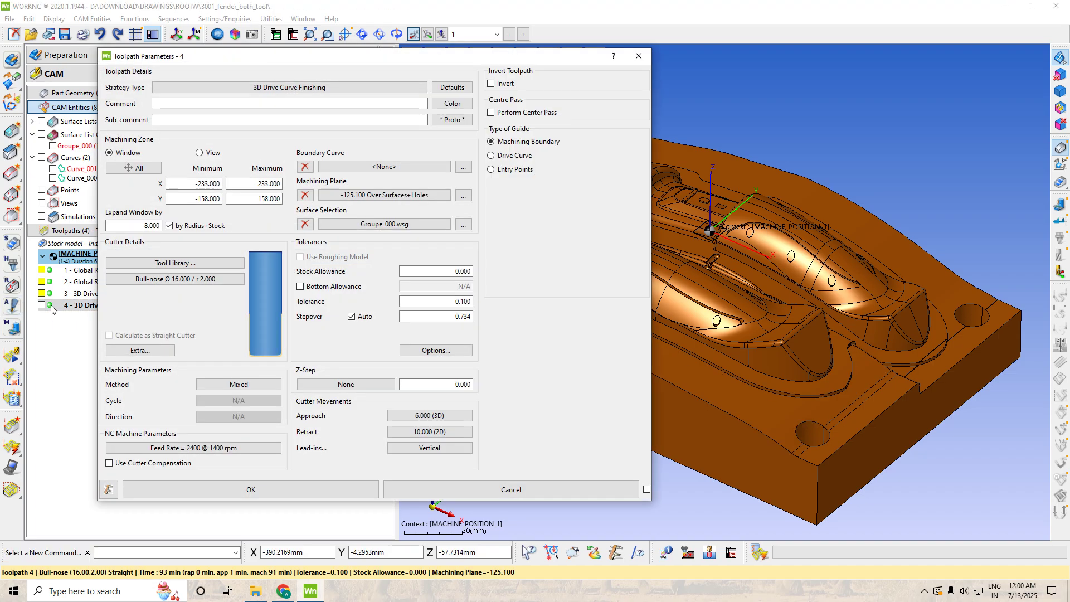
left_click(635, 63)
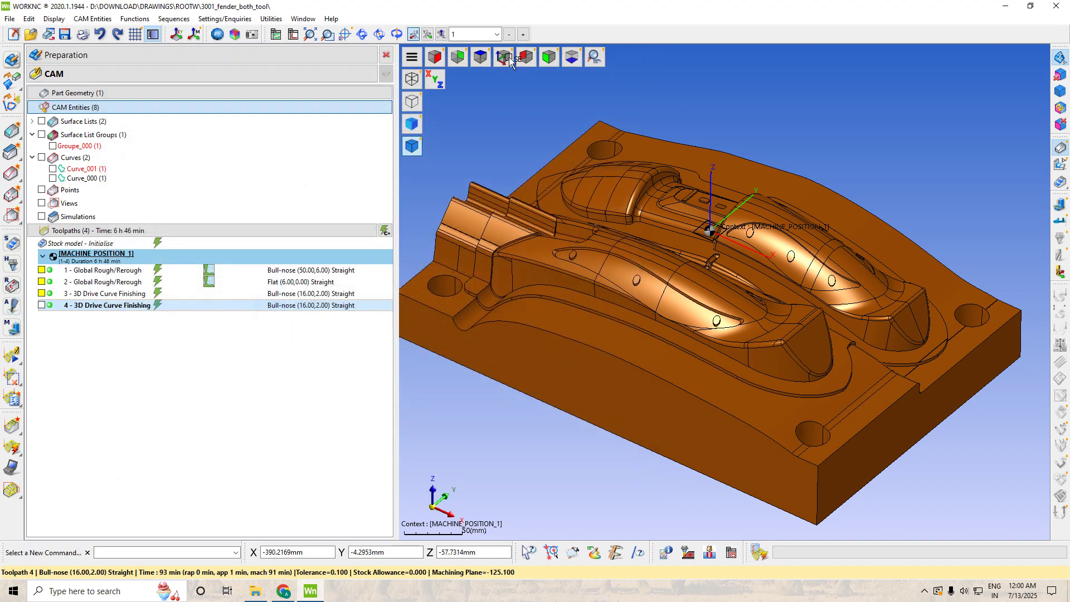
left_click(480, 57)
scroll(582, 296, "up", 4)
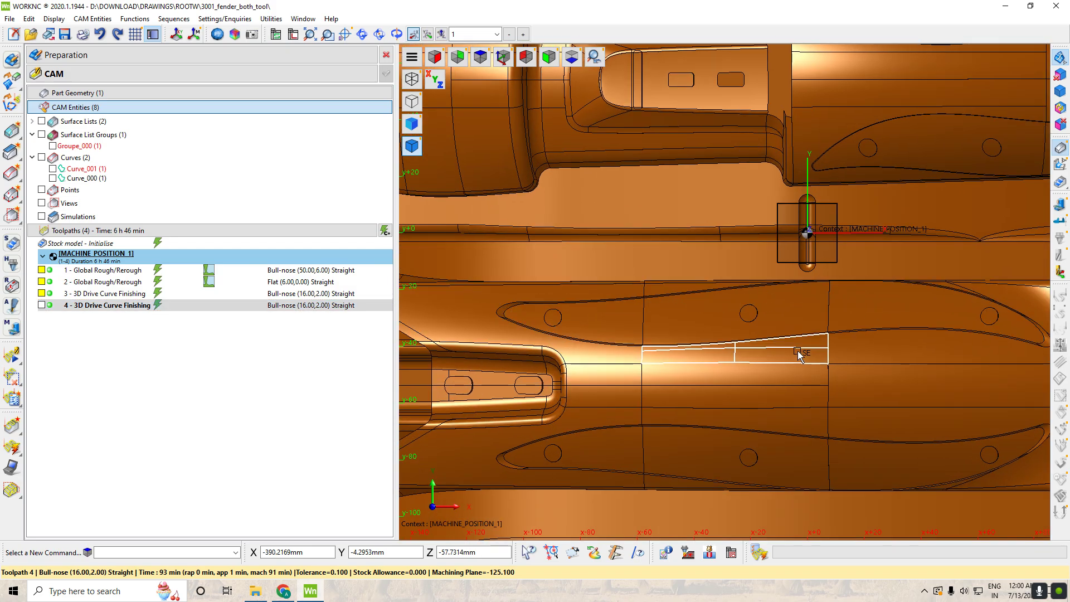
scroll(800, 357, "up", 3)
scroll(900, 322, "down", 4)
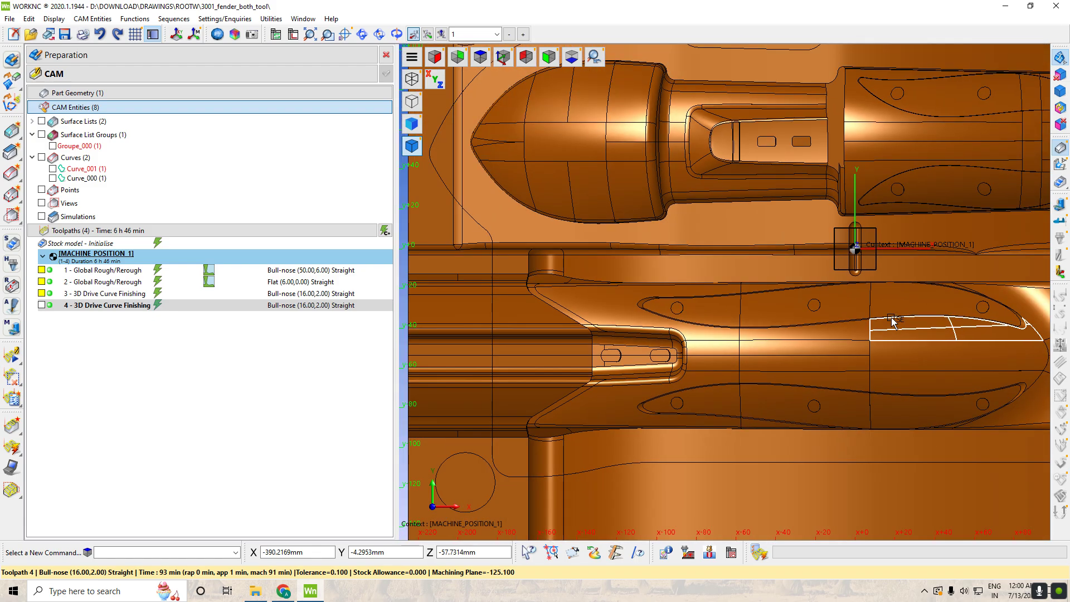
scroll(762, 397, "down", 2)
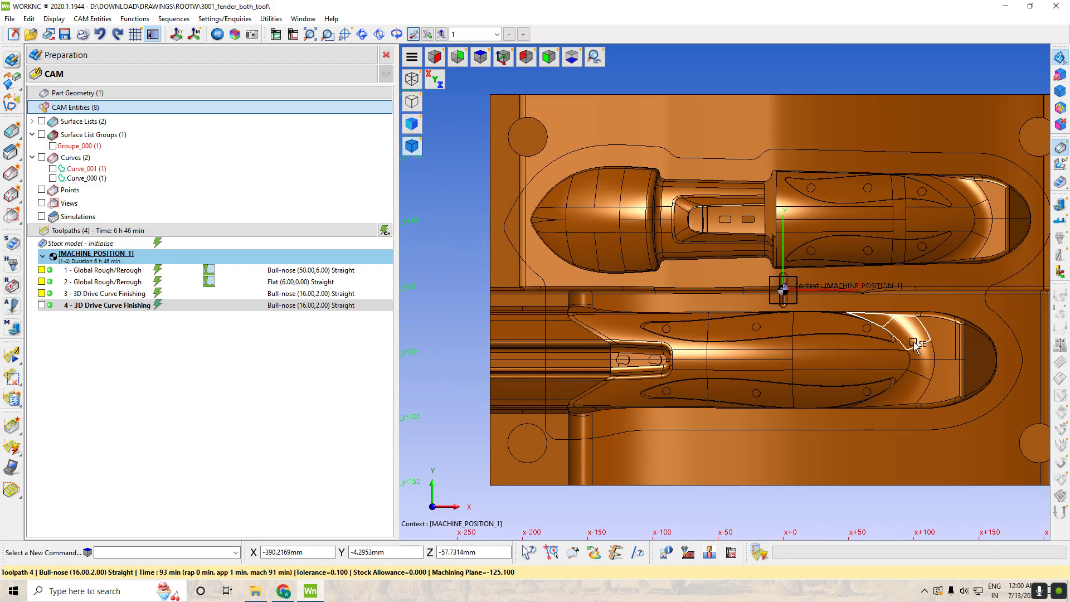
scroll(762, 397, "up", 4)
left_click(503, 56)
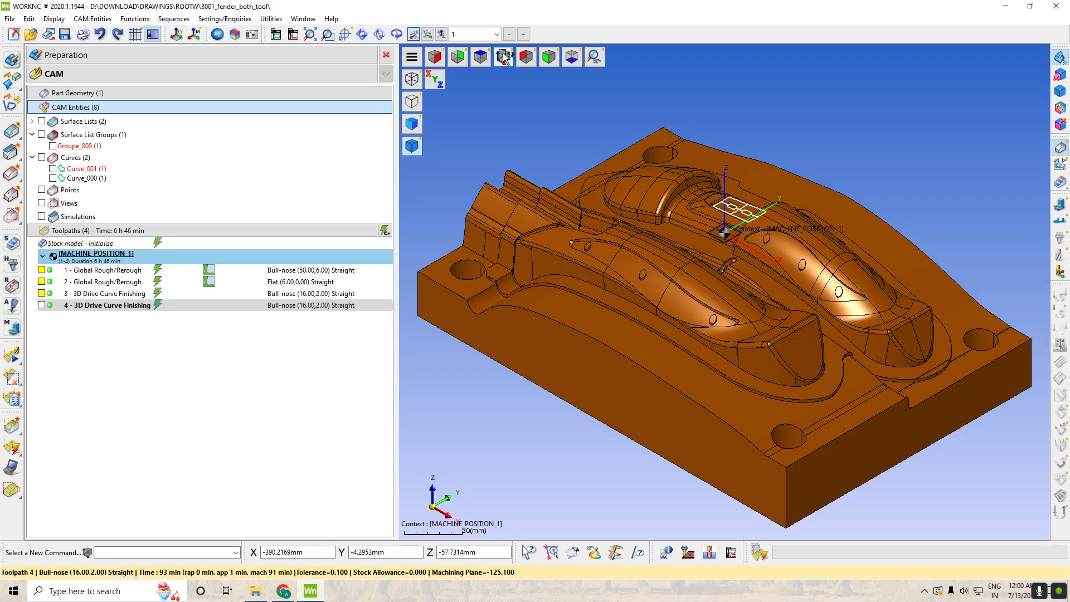
- Change the cutter of toolpath 4 to a flat cutter with a 10 mm diameter
double_click(70, 304)
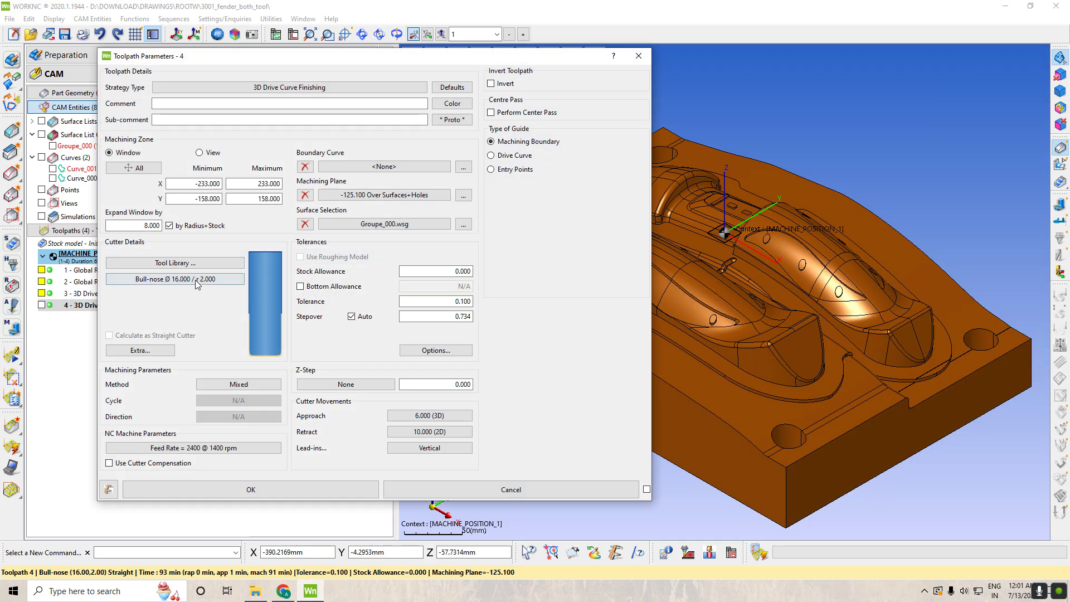
left_click(197, 279)
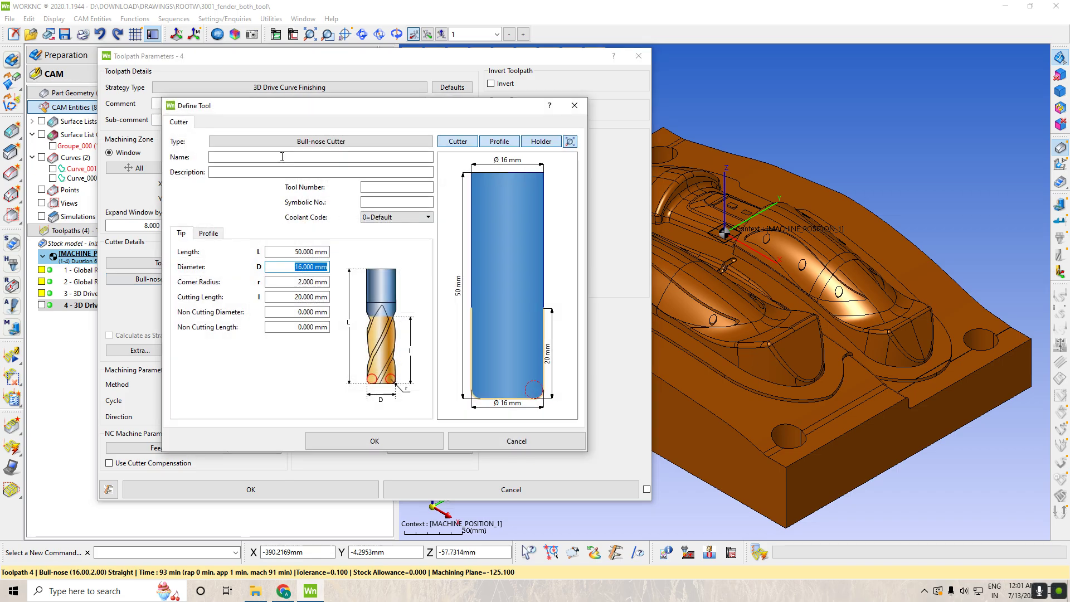
left_click(313, 142)
left_click(437, 282)
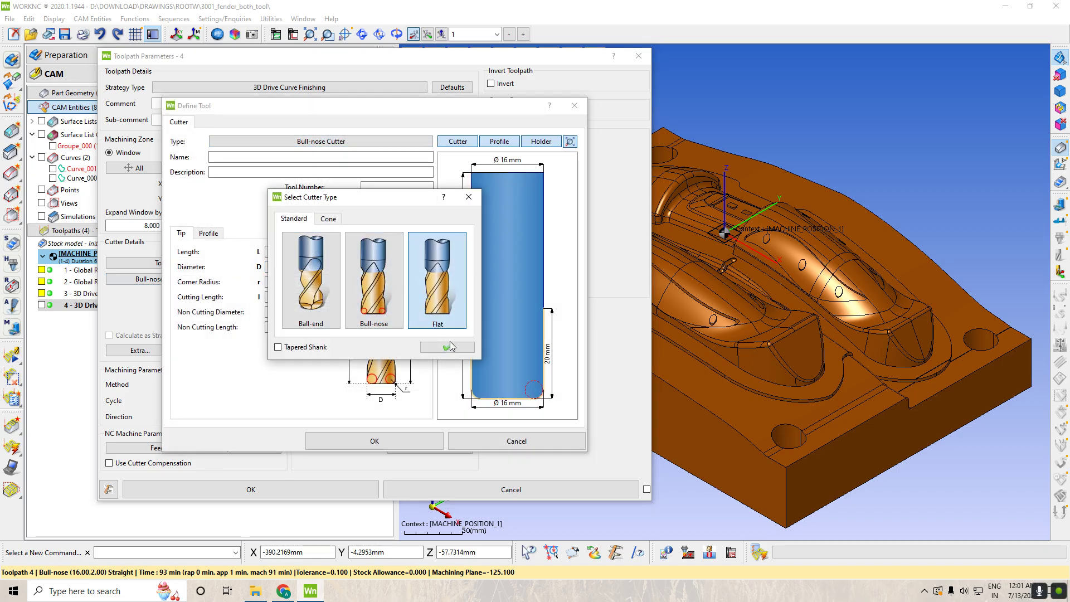
left_click(449, 347)
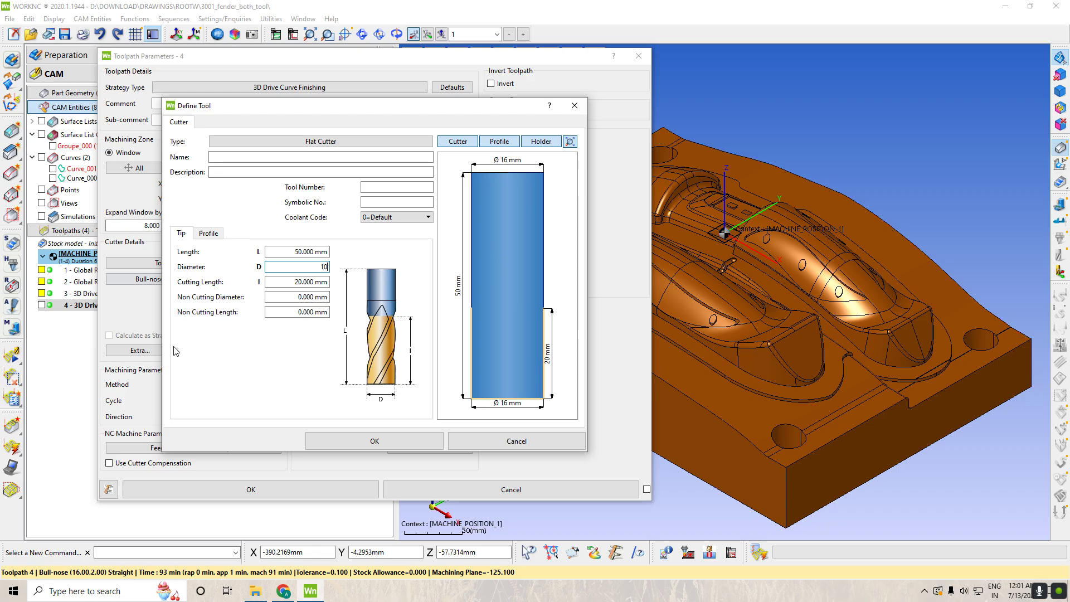
key("Return")
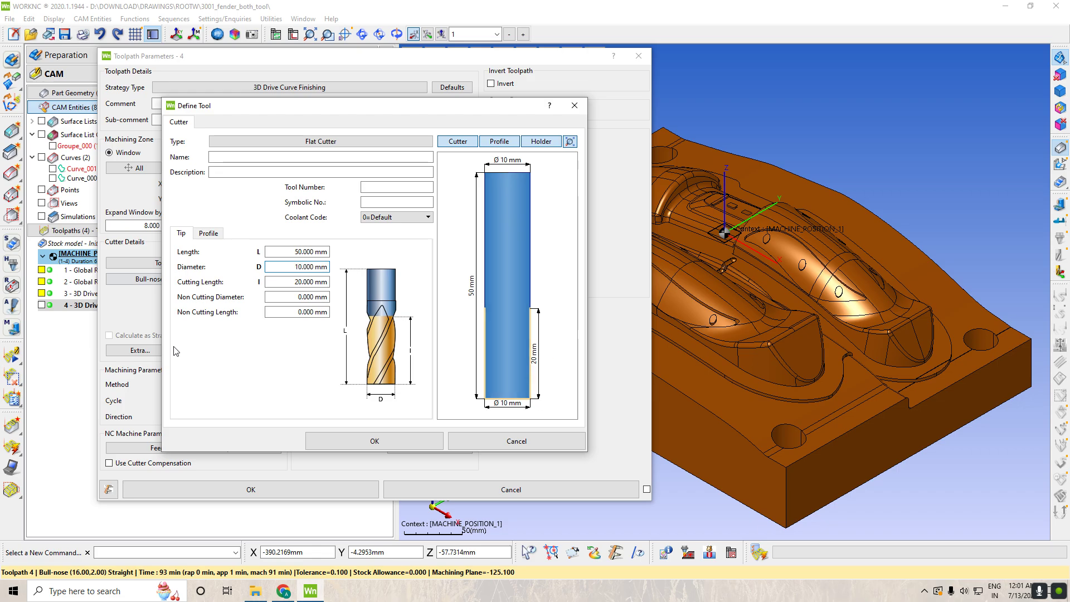
left_click(410, 443)
- Clear the surface selection of toolpath 4 and start a new surface list for it
left_click(305, 224)
left_click(340, 224)
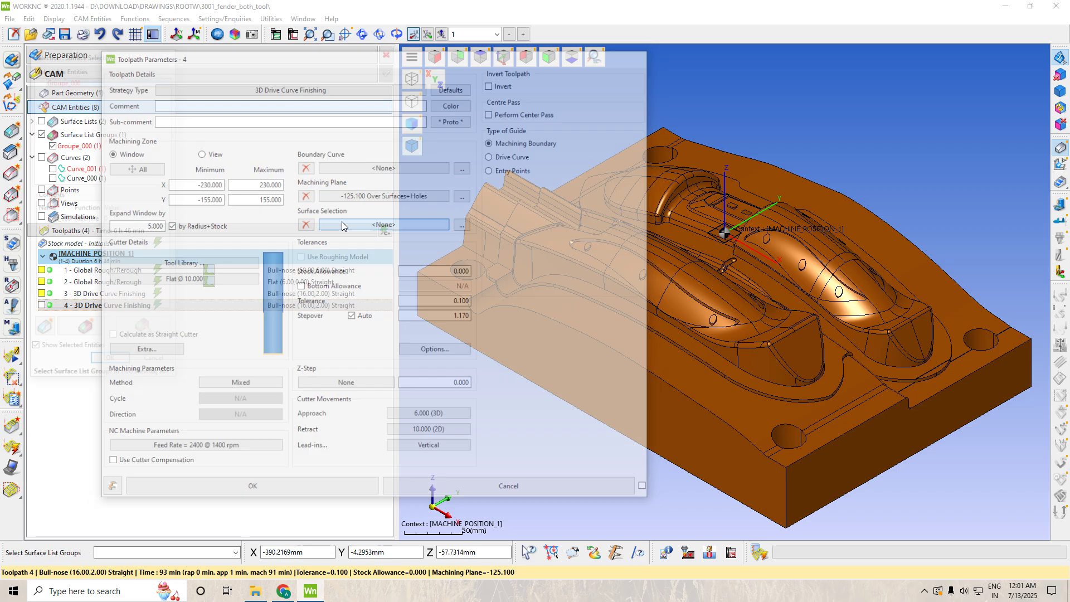
right_click(498, 424)
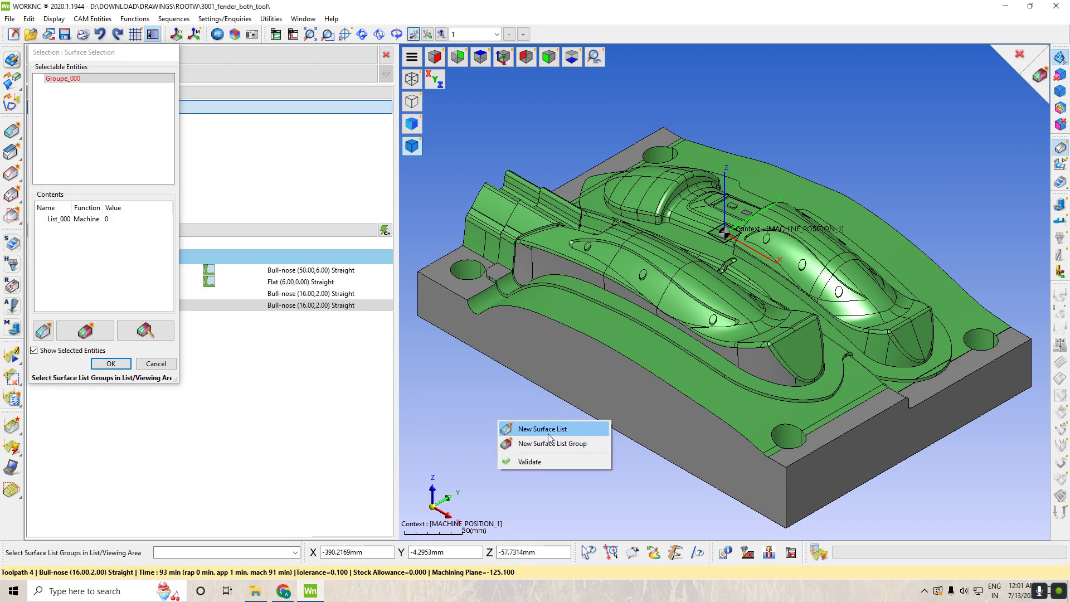
right_click(466, 409)
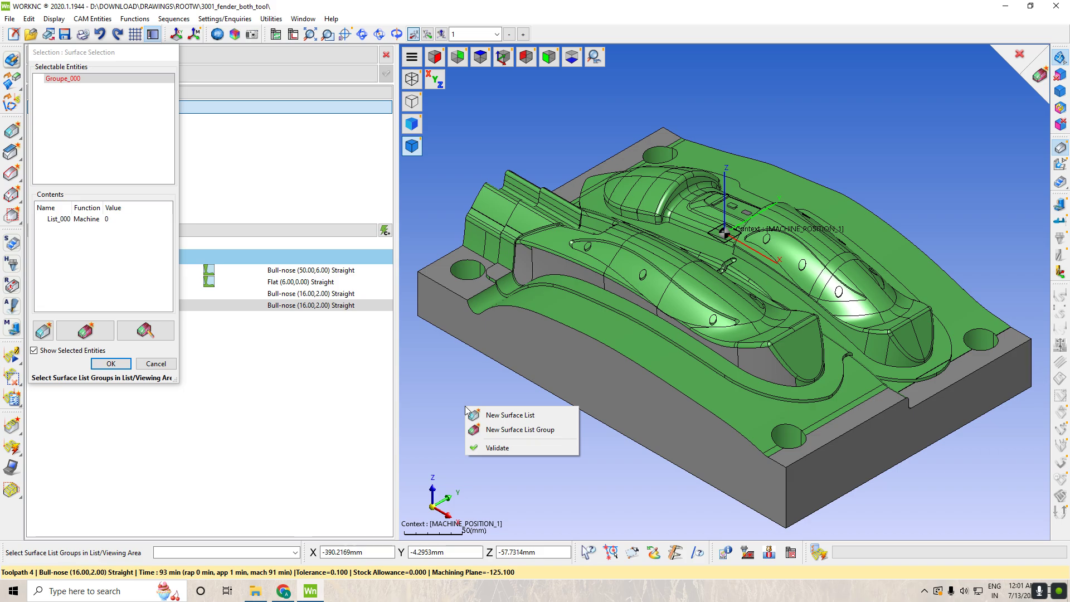
left_click(501, 415)
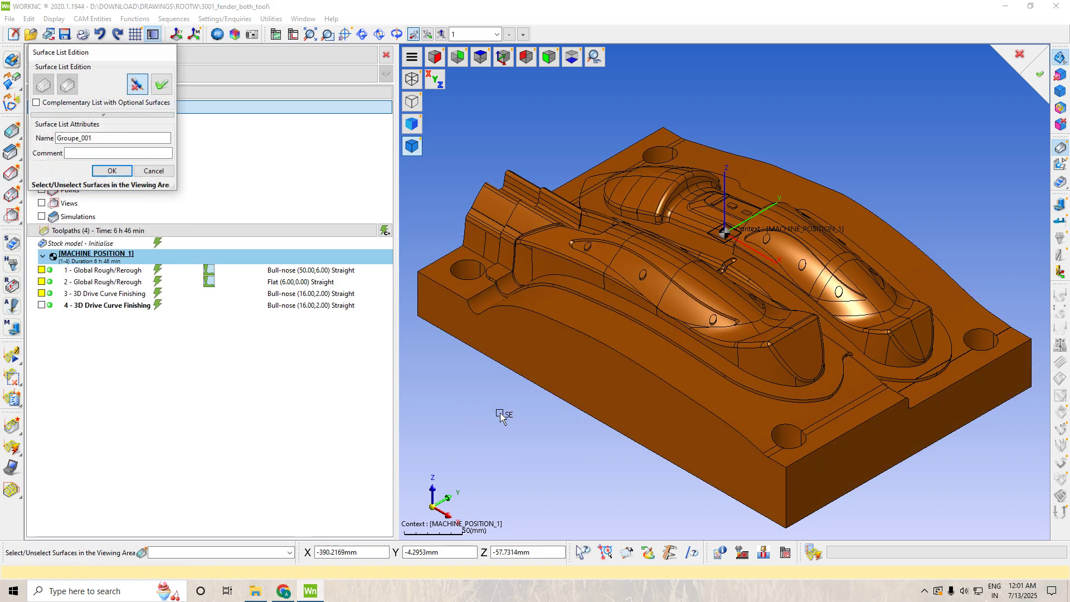
- Add the floor surfaces of the curved recessed pocket on the front fender form, plus its inner side wall, to the surface list
left_click(601, 252)
scroll(585, 262, "up", 3)
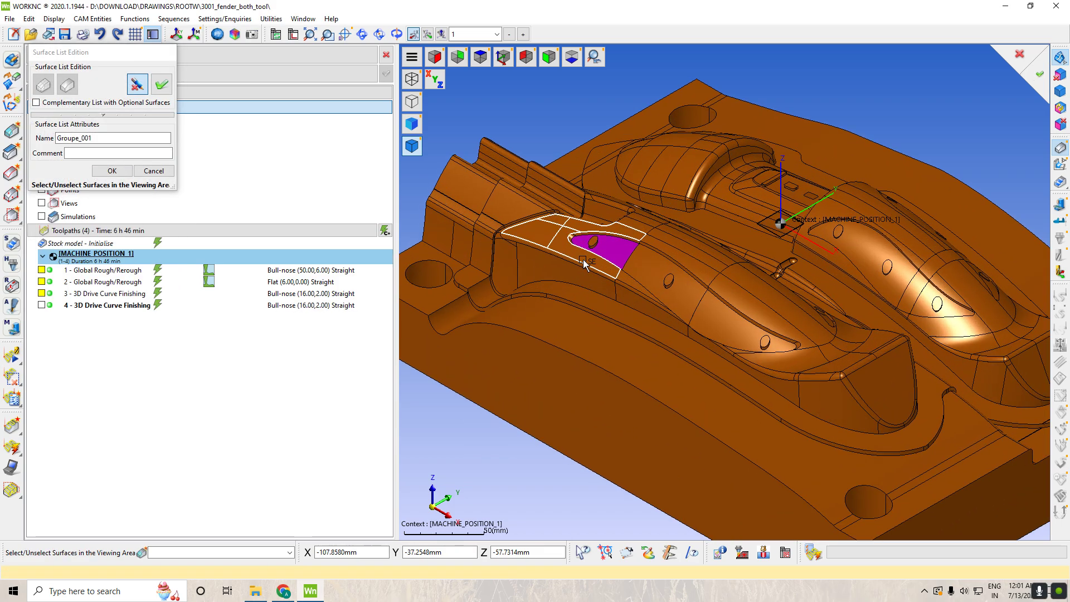
scroll(585, 263, "up", 3)
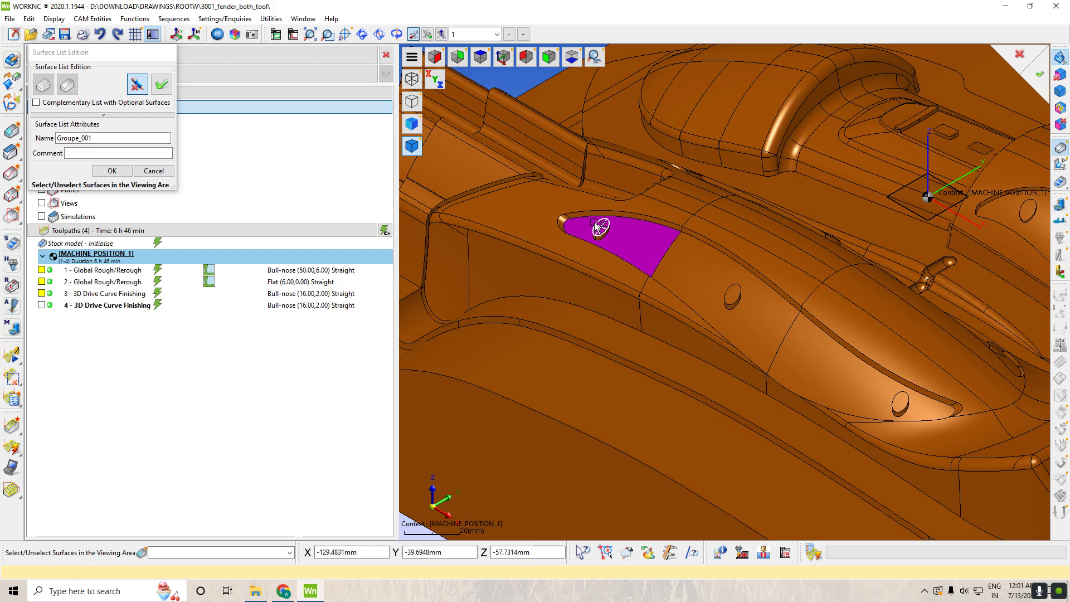
left_click(692, 278)
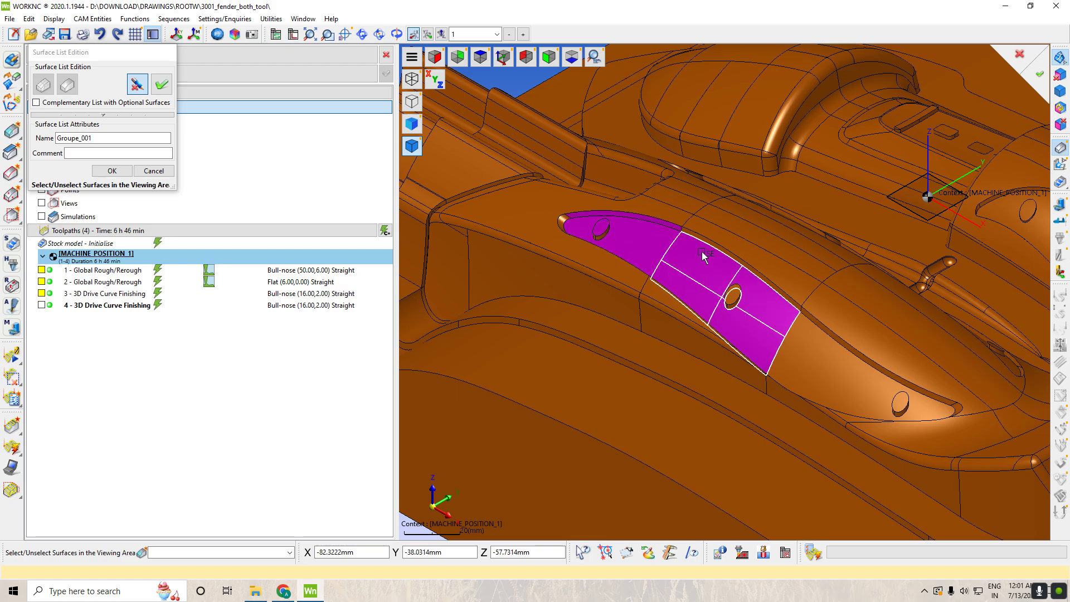
left_click(791, 359)
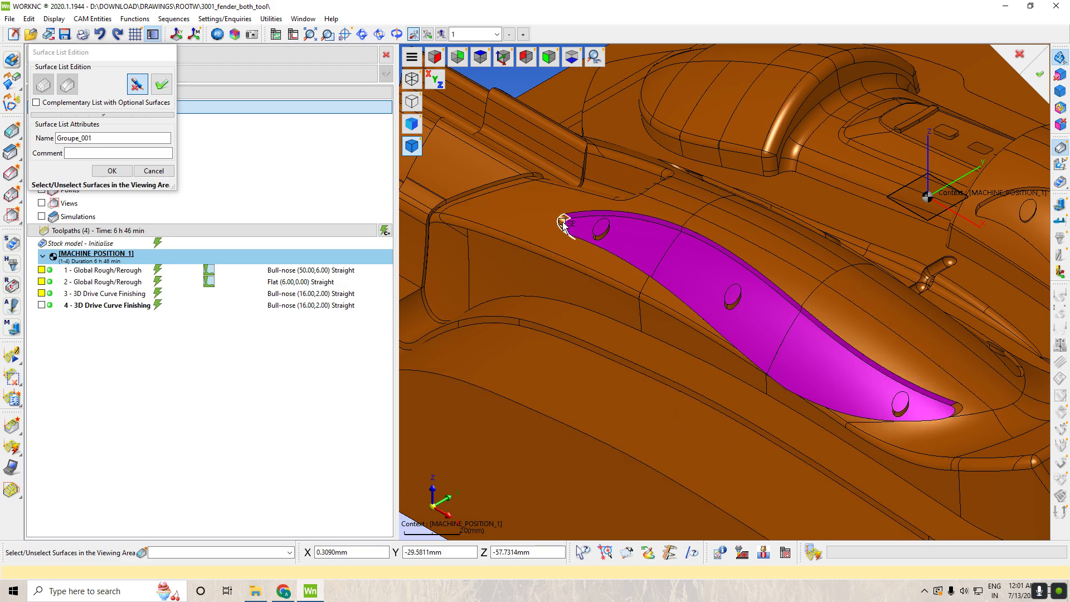
- Add the narrow outer side wall surfaces along the curved fender pocket to the surface list
middle_click_drag(794, 341, 678, 458)
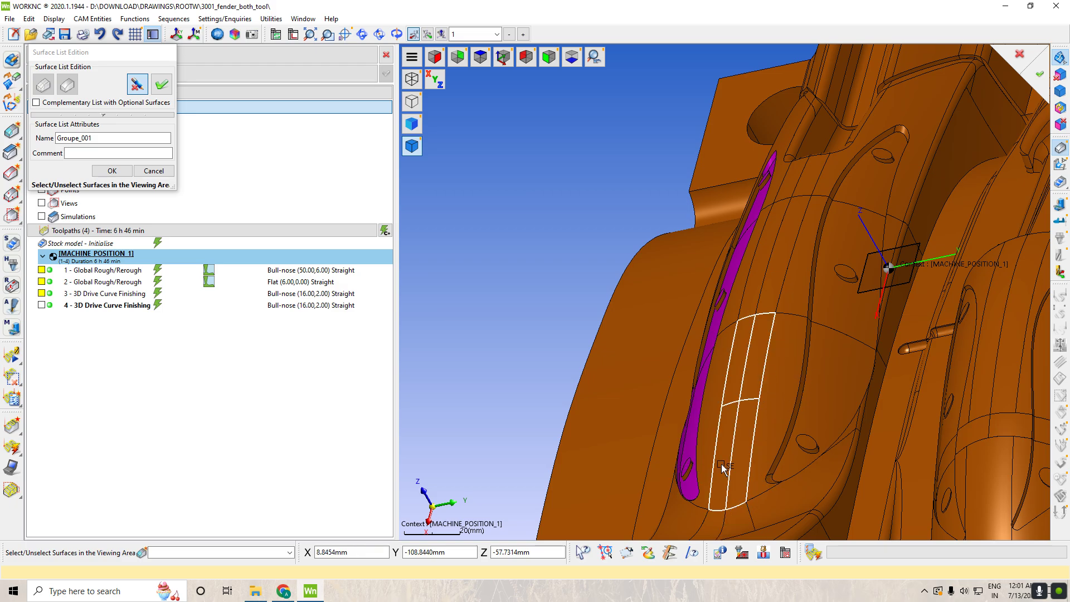
middle_click_drag(719, 474, 740, 350)
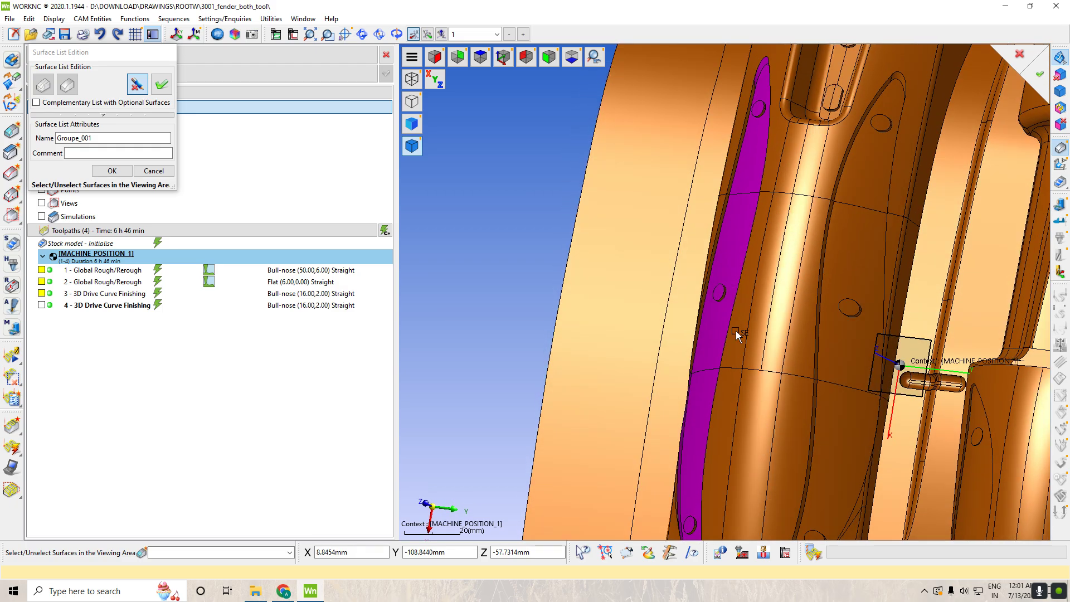
left_click(732, 171)
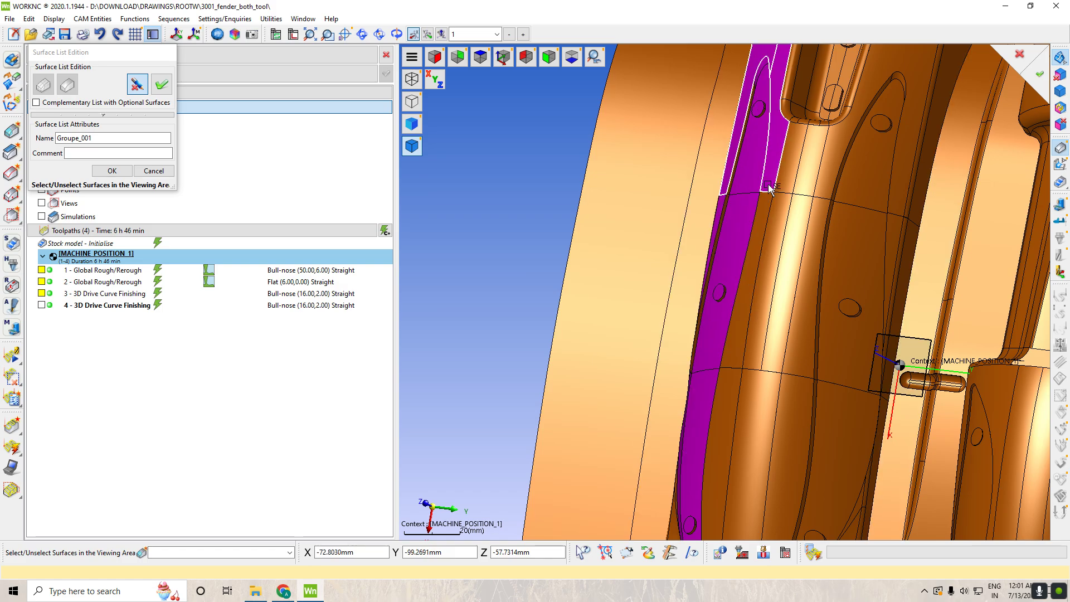
scroll(799, 293, "down", 2)
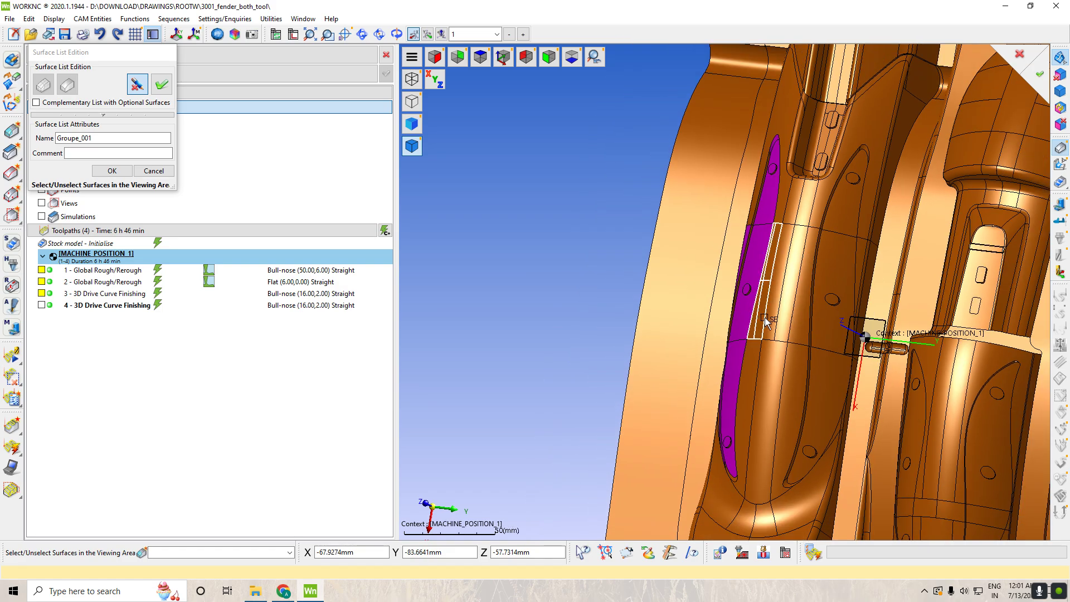
scroll(764, 209, "down", 4)
scroll(764, 208, "up", 6)
scroll(763, 208, "up", 8)
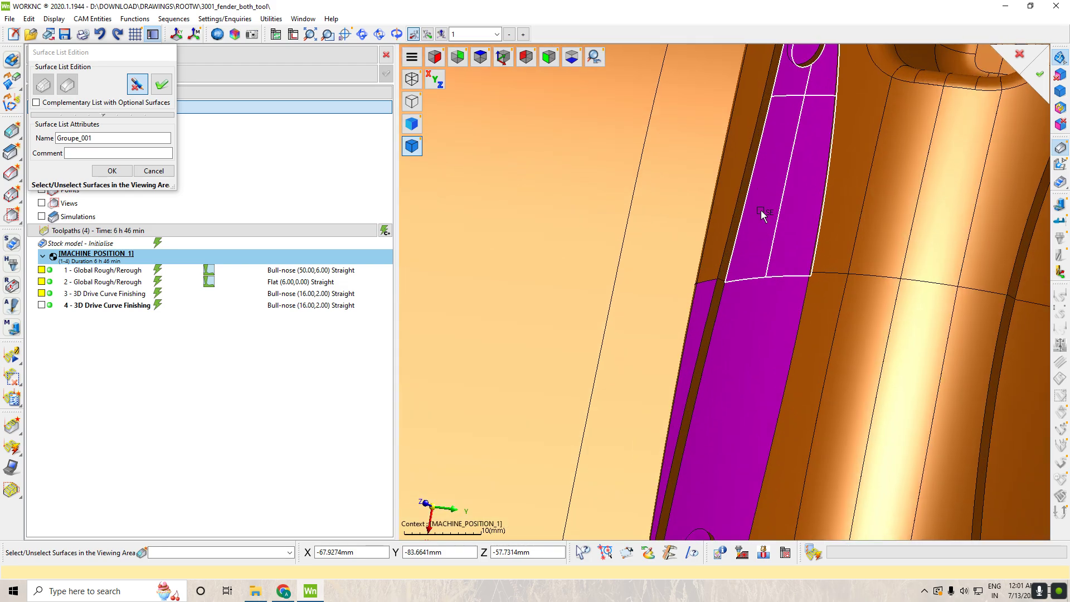
left_click(702, 261)
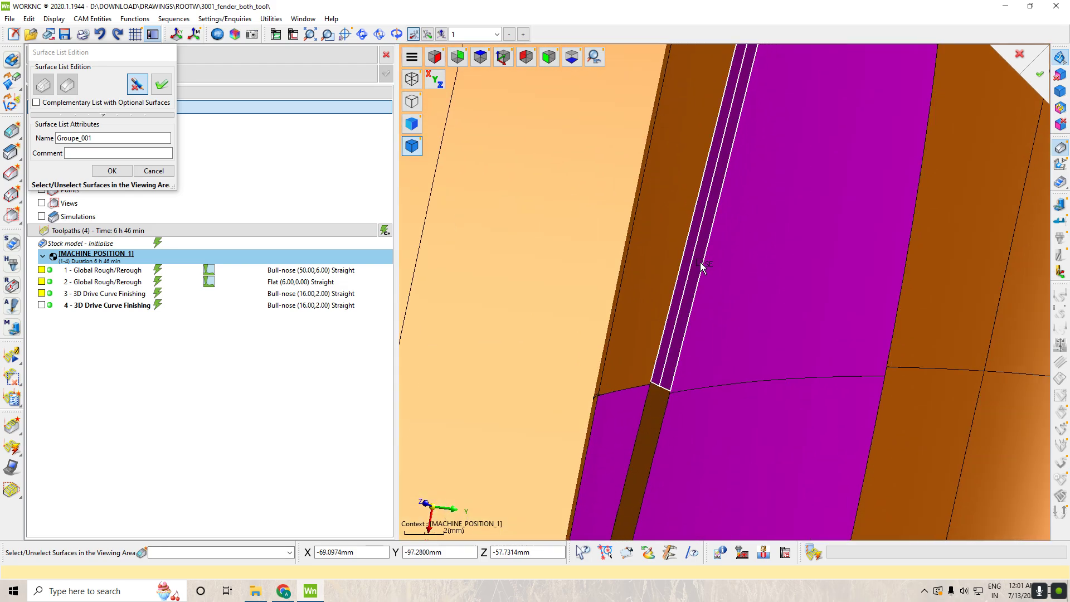
left_click(657, 430)
scroll(697, 390, "down", 2)
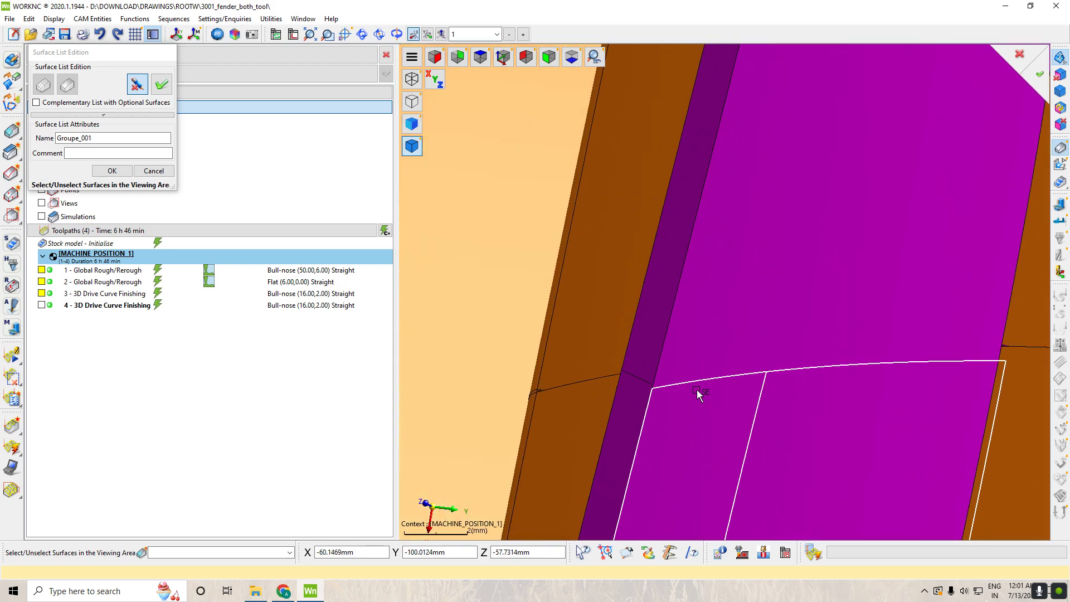
scroll(697, 390, "down", 3)
- Add the rounded end wall at the tip of the curved pocket to the surface list
mouse_move(540, 370)
middle_mouse_down()
mouse_move(776, 301)
mouse_move(829, 336)
middle_mouse_up()
scroll(826, 343, "down", 5)
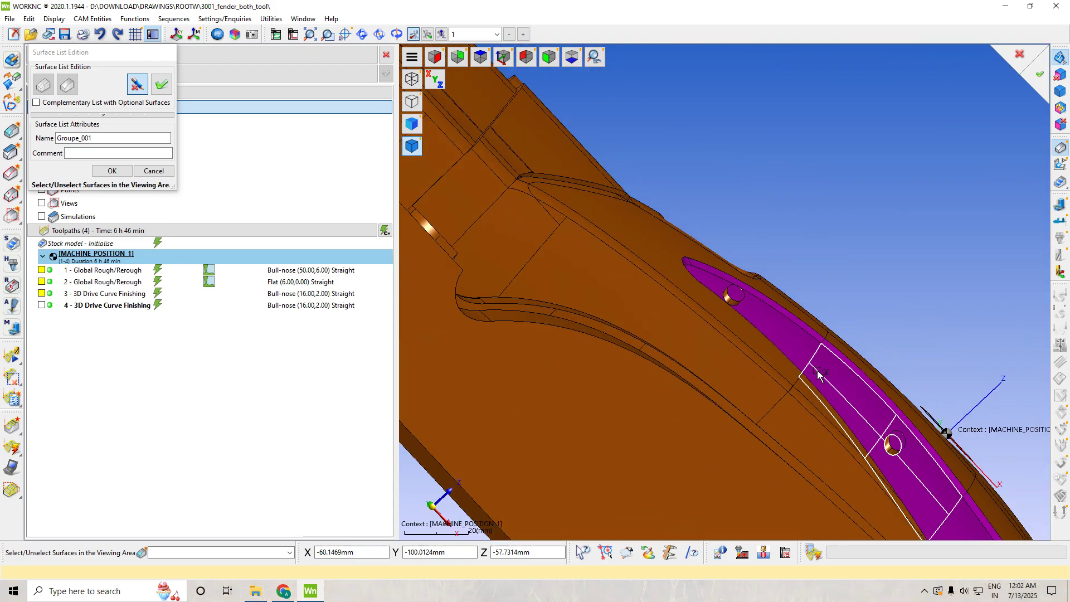
middle_click_drag(852, 445, 892, 492)
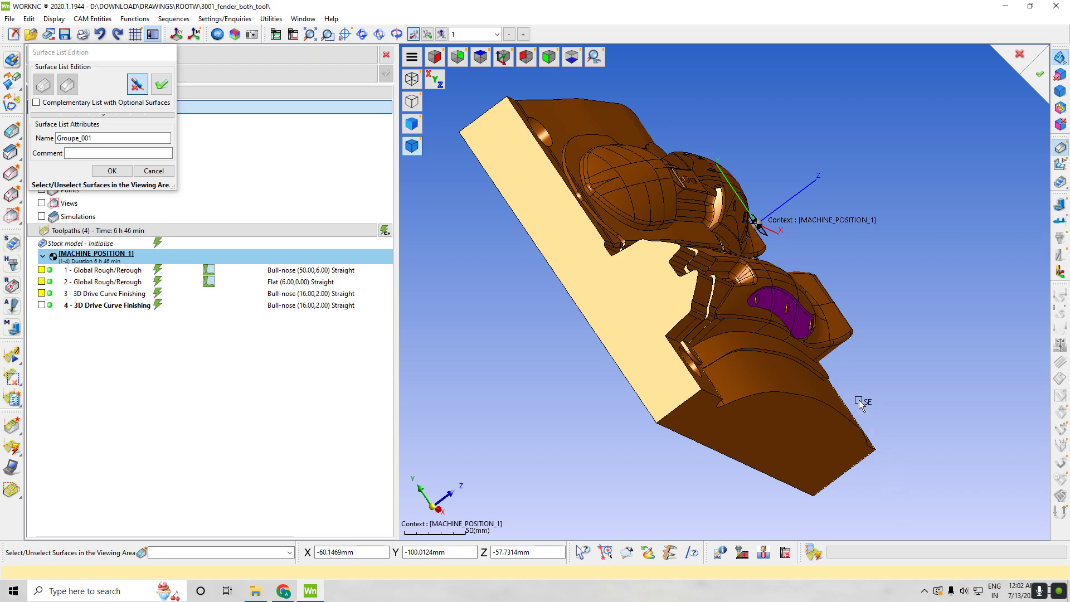
scroll(827, 356, "up", 8)
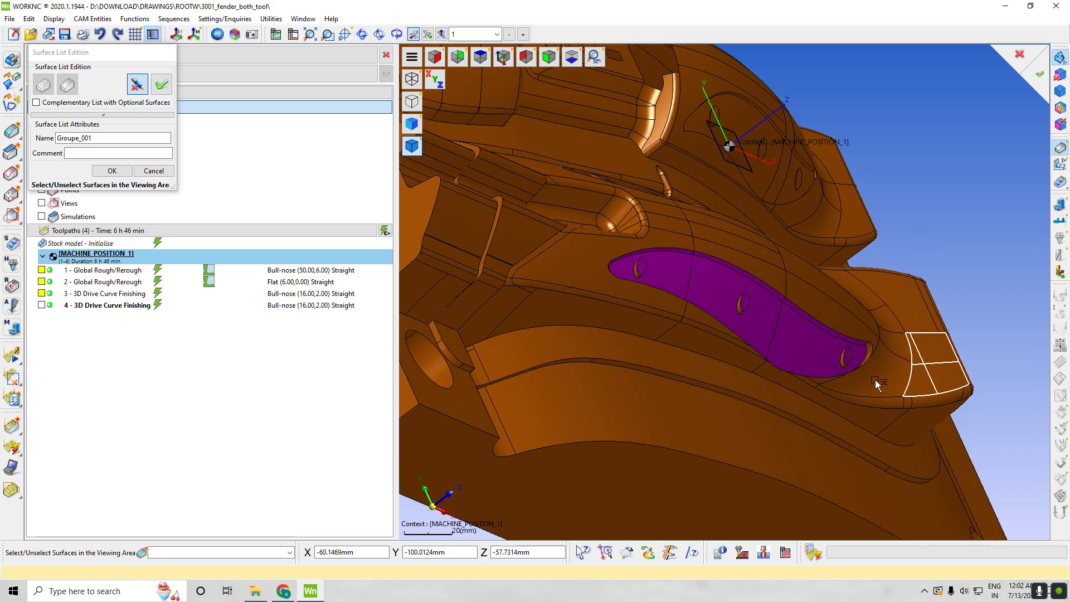
scroll(872, 377, "up", 3)
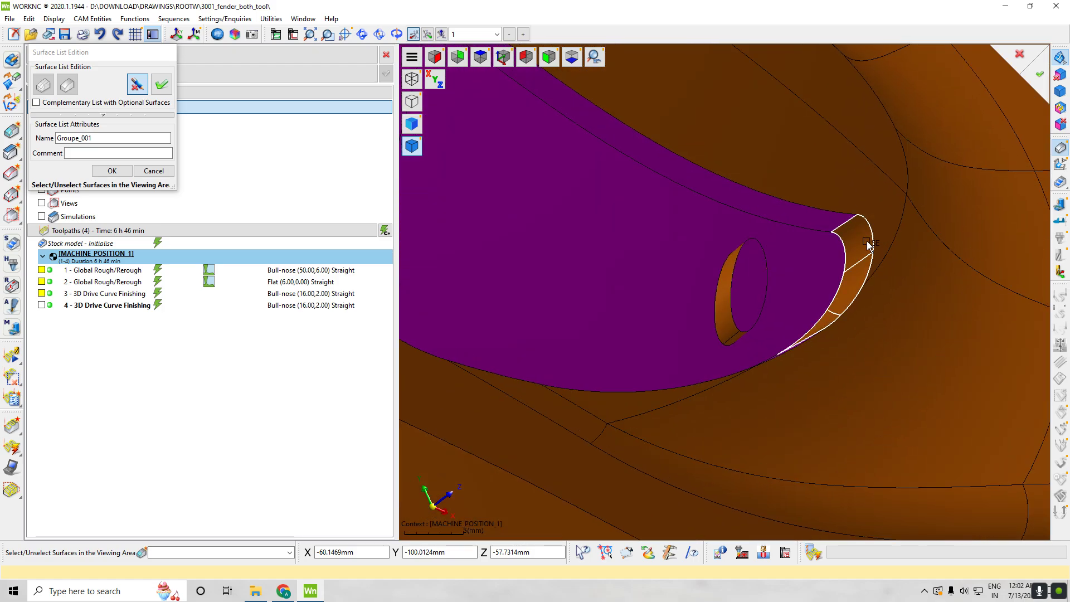
middle_click_drag(881, 375, 836, 357)
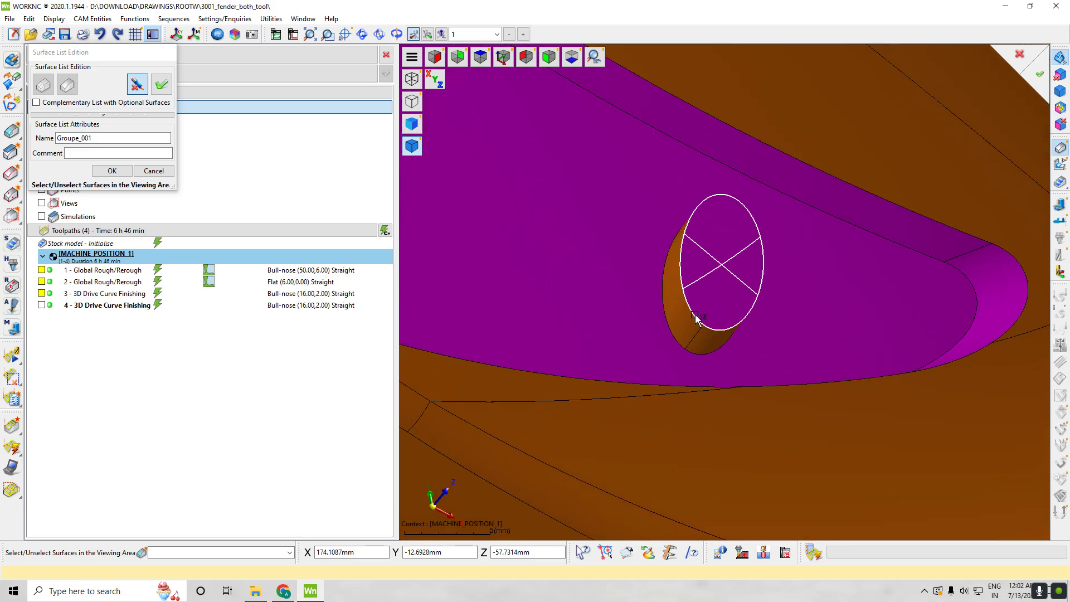
- Add the side walls of the three small round holes in the pocket floor to the surface list
scroll(785, 399, "down", 5)
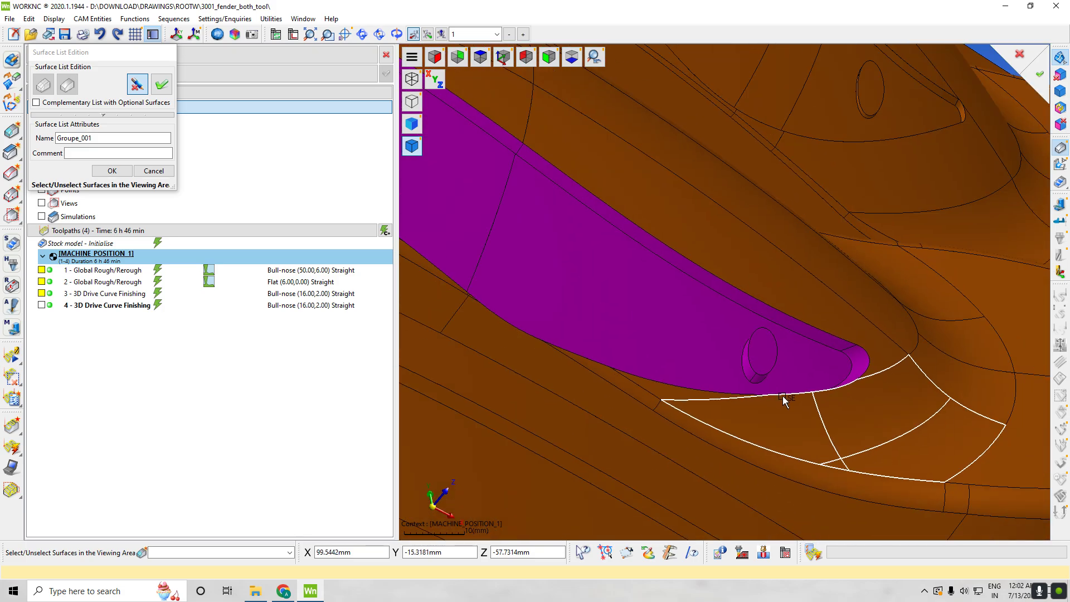
scroll(663, 330, "up", 3)
scroll(625, 324, "up", 2)
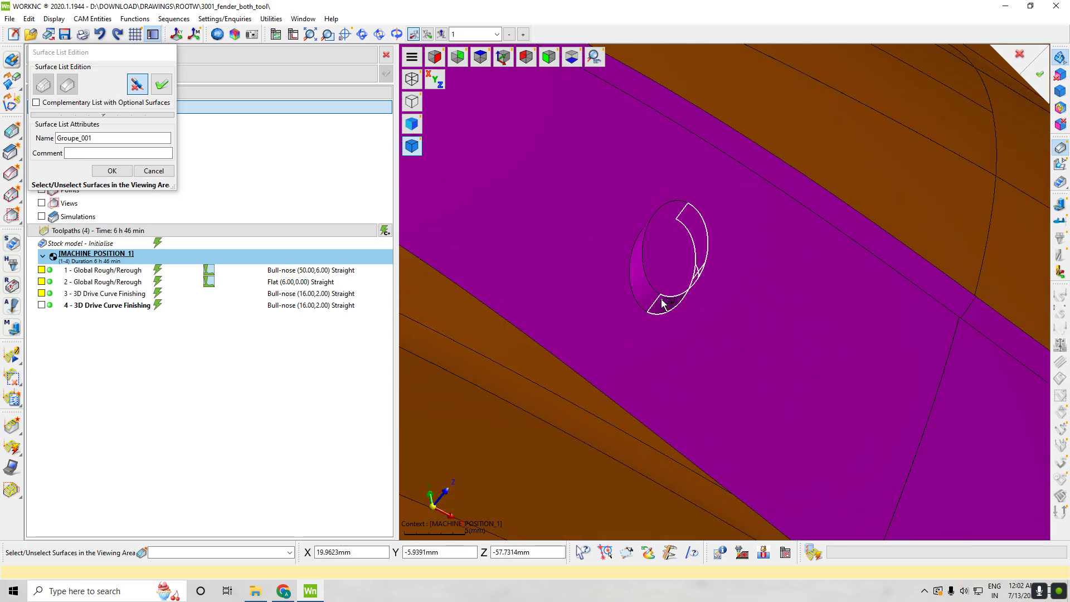
scroll(754, 390, "down", 4)
scroll(530, 269, "up", 3)
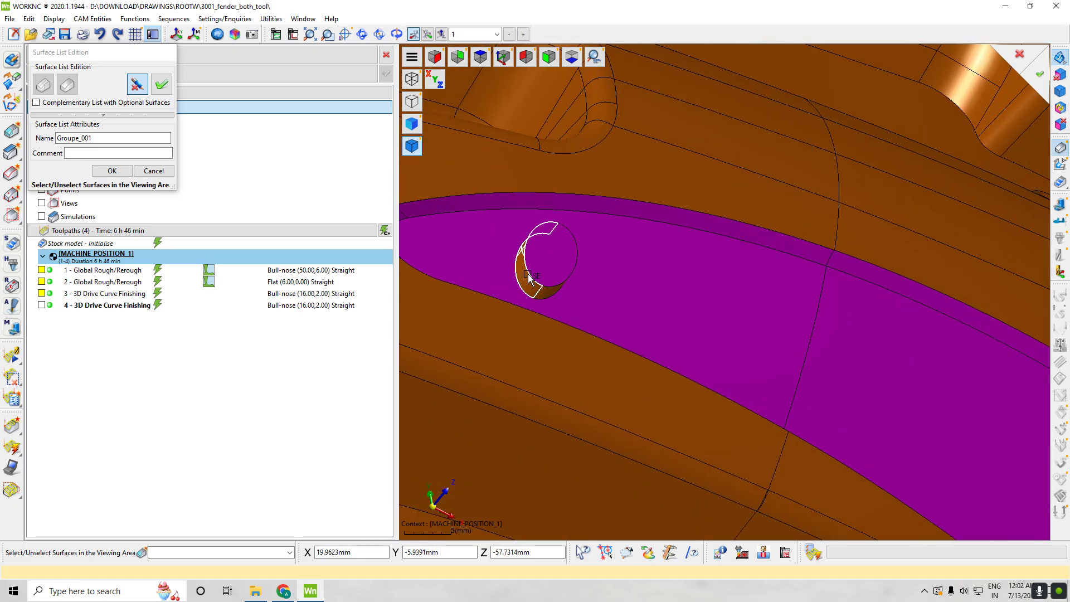
scroll(549, 295, "down", 3)
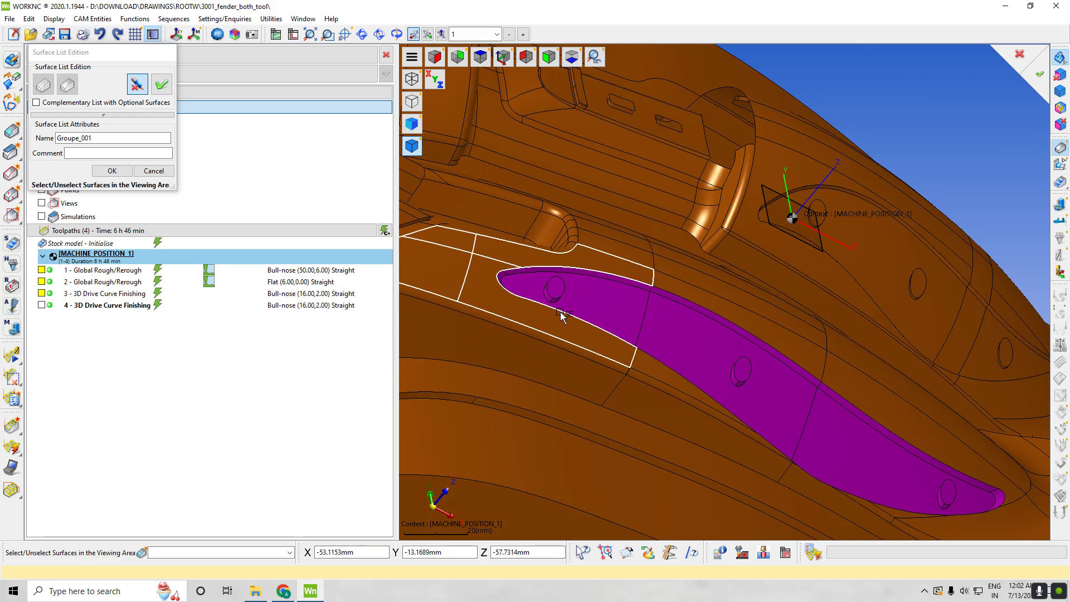
- Confirm the surface list Groupe_001 and accept the parameters of toolpath 4 with it as the surface selection
left_click(1036, 69)
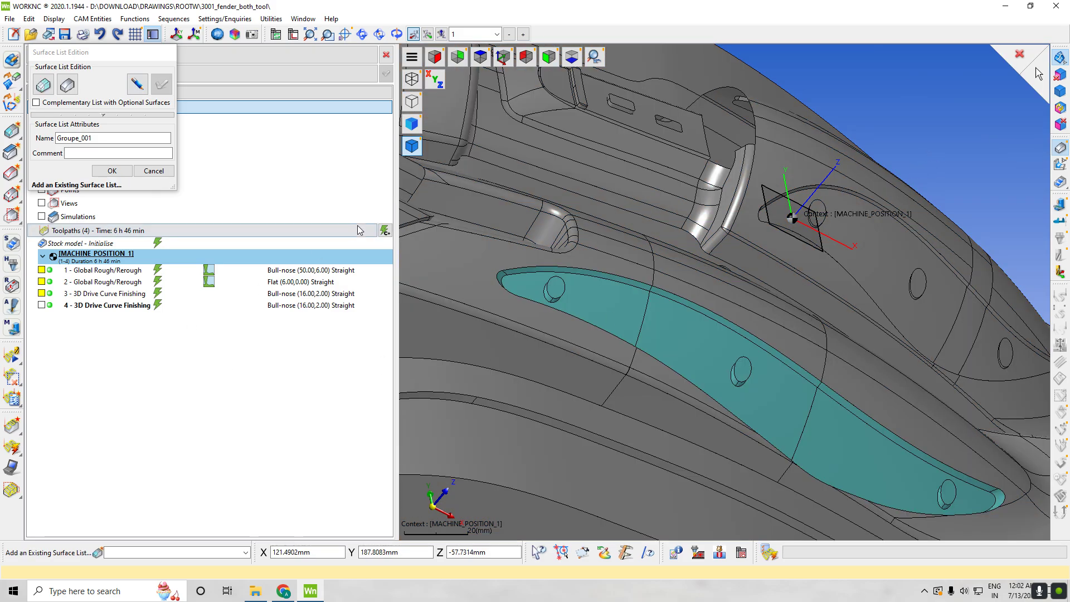
left_click(114, 171)
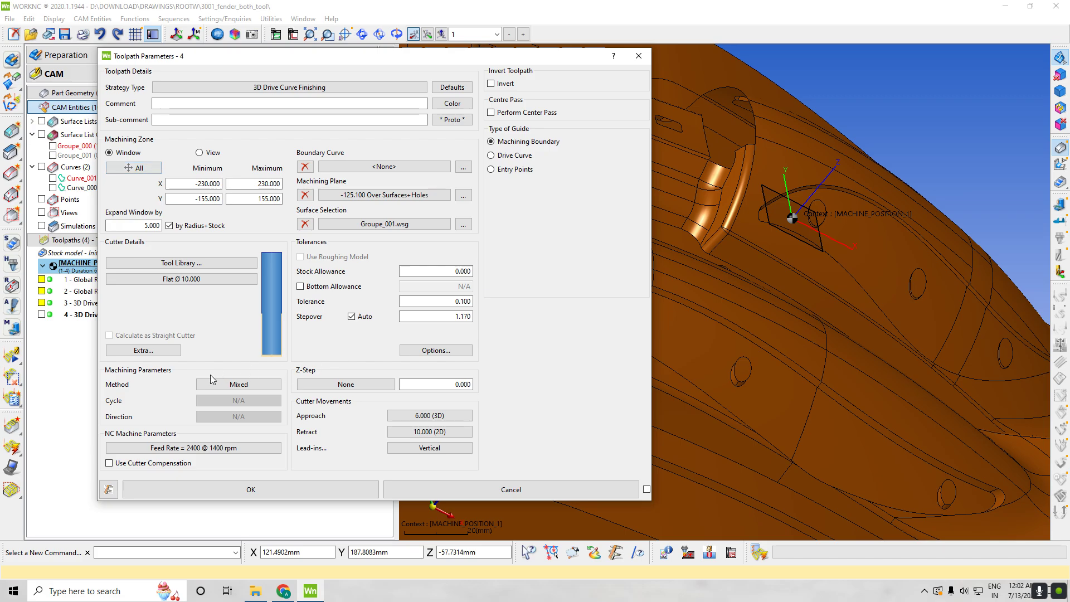
left_click(311, 487)
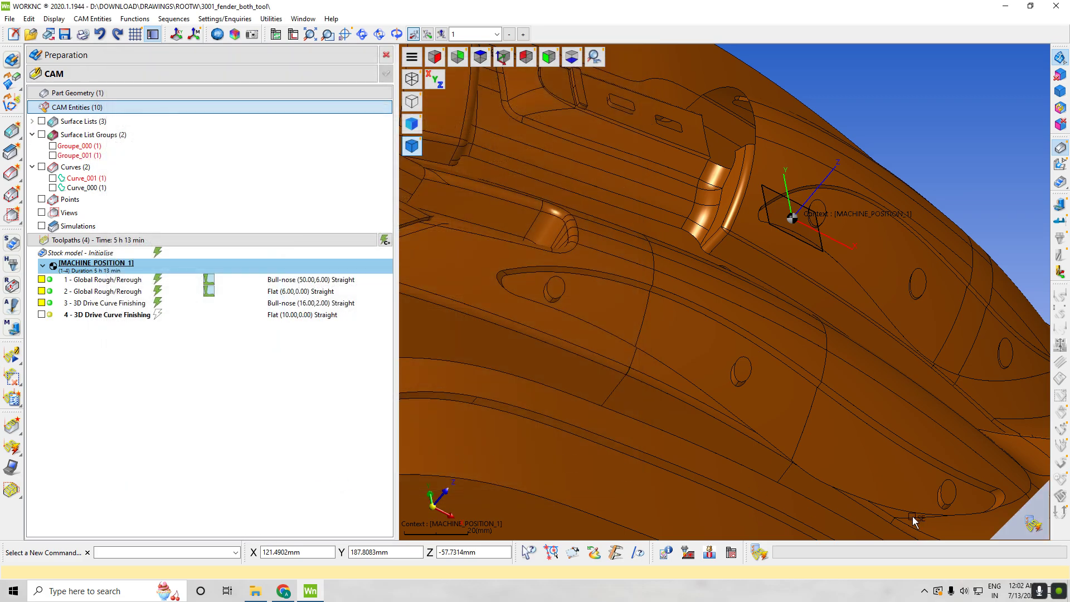
- Calculate toolpath 4 and show the whole part in isometric view
right_click(1063, 538)
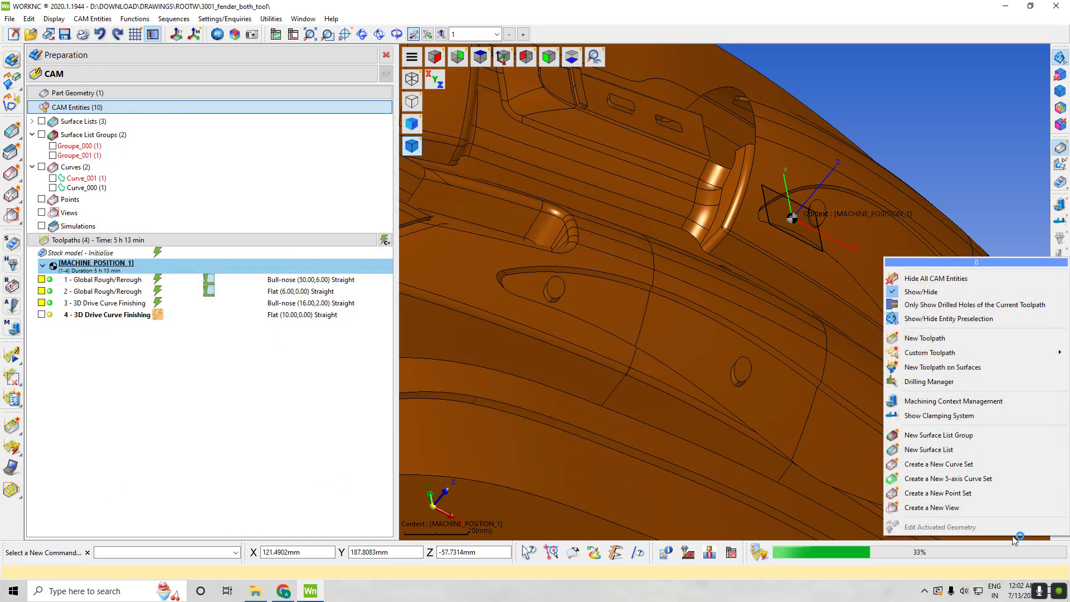
left_click(502, 68)
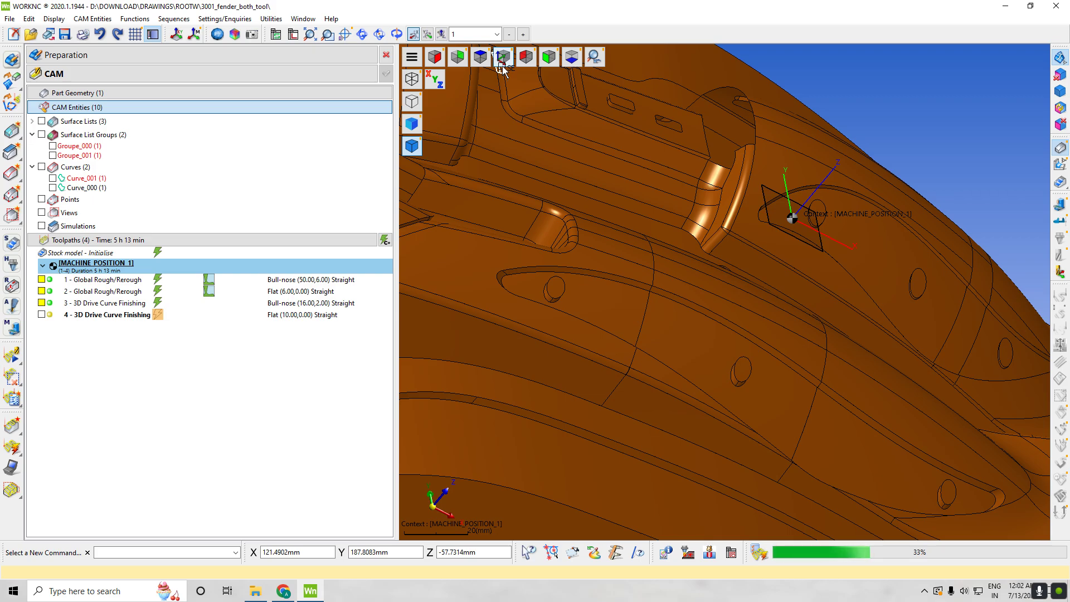
left_click(502, 68)
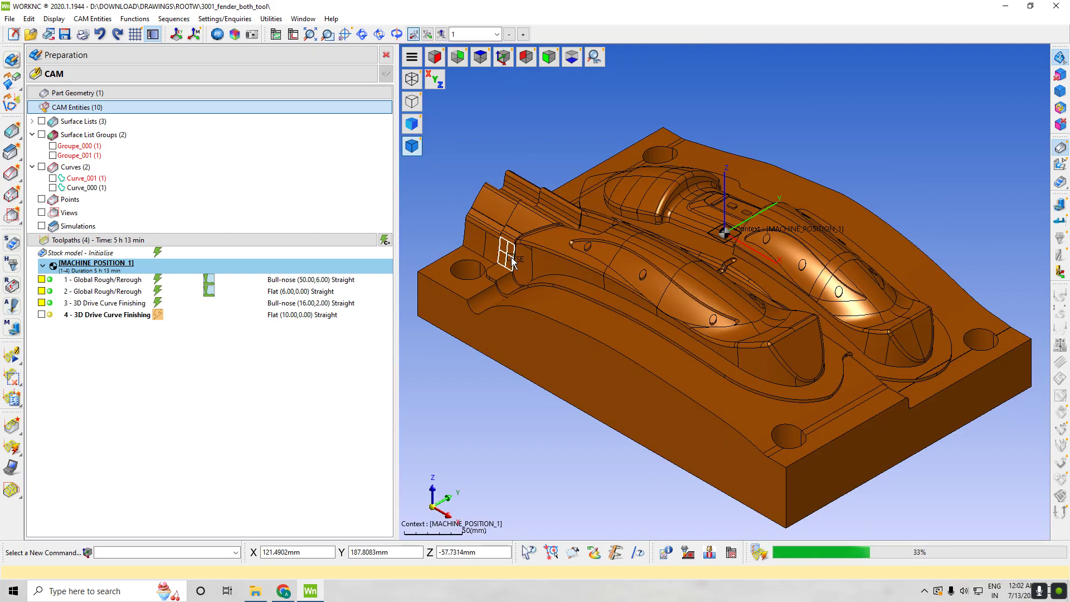
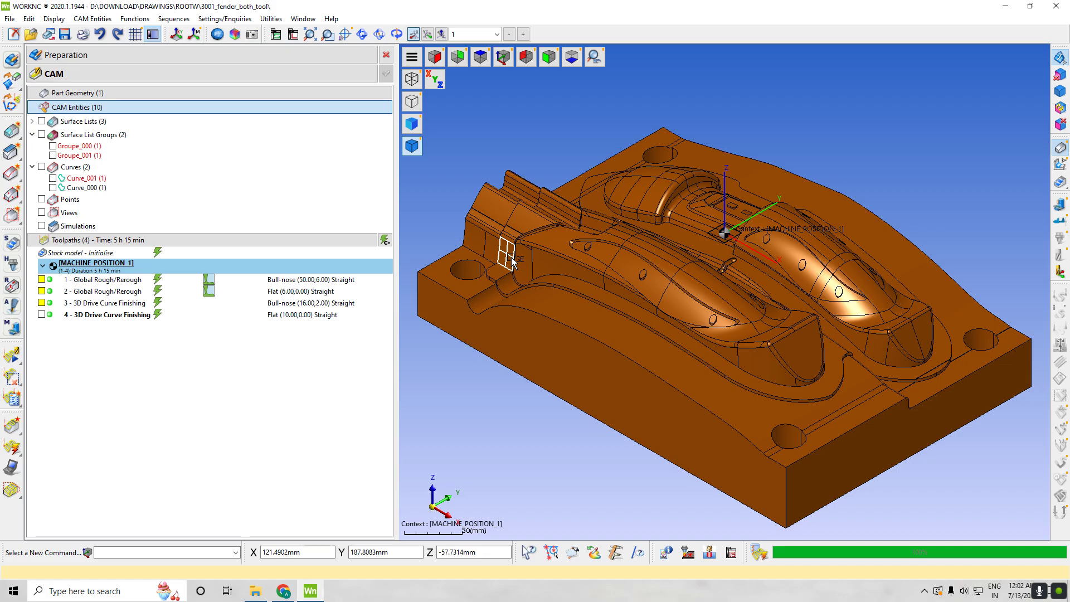
- Display toolpath 4 on the part and examine its passes over the recessed pocket from several sides
left_click(41, 315)
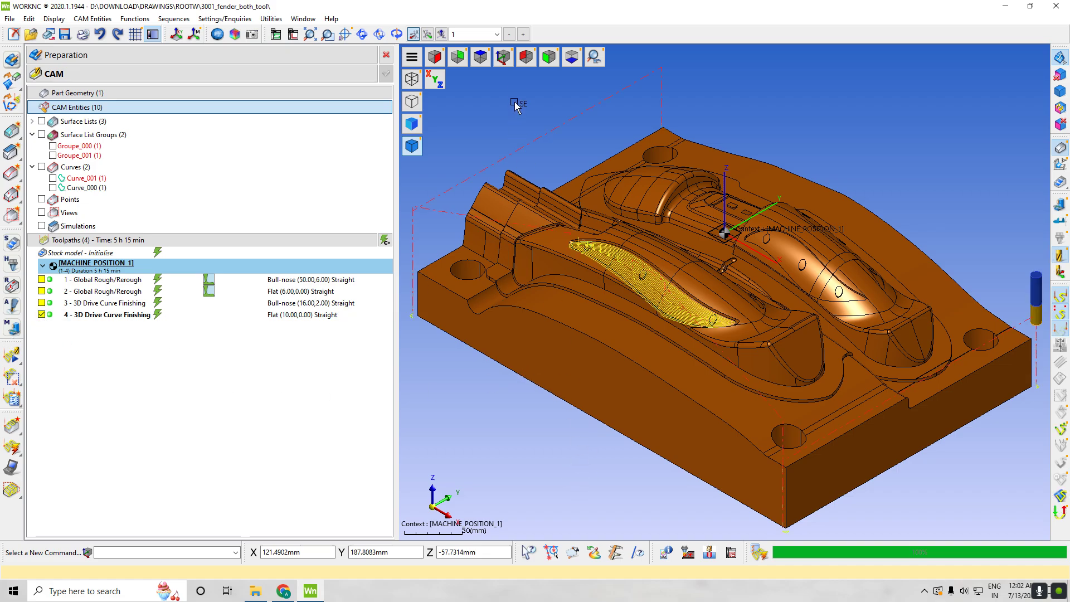
left_click(509, 63)
scroll(658, 351, "up", 5)
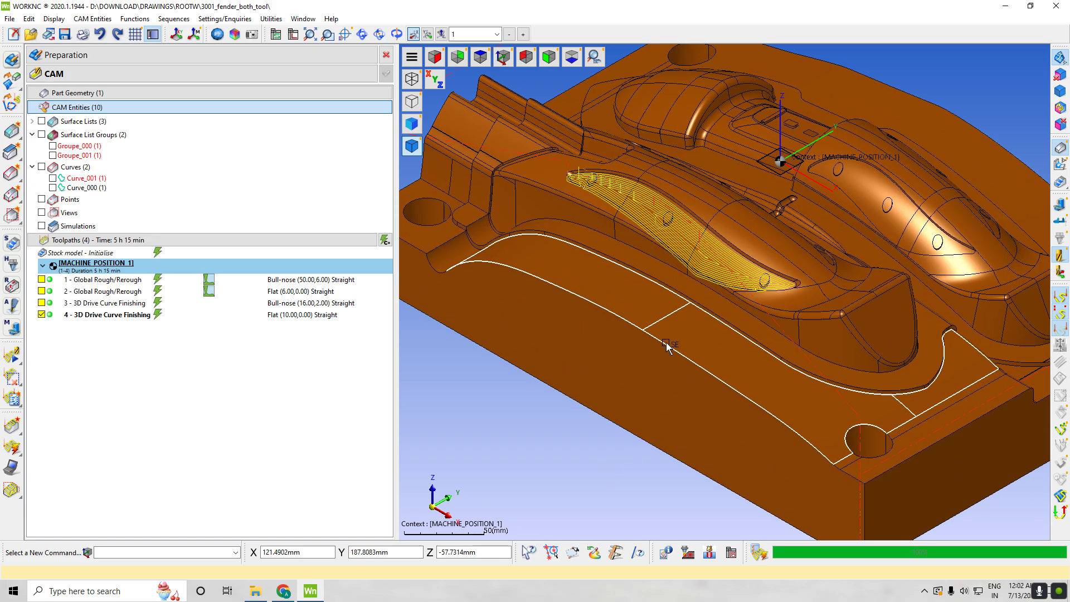
middle_click_drag(690, 343, 573, 298)
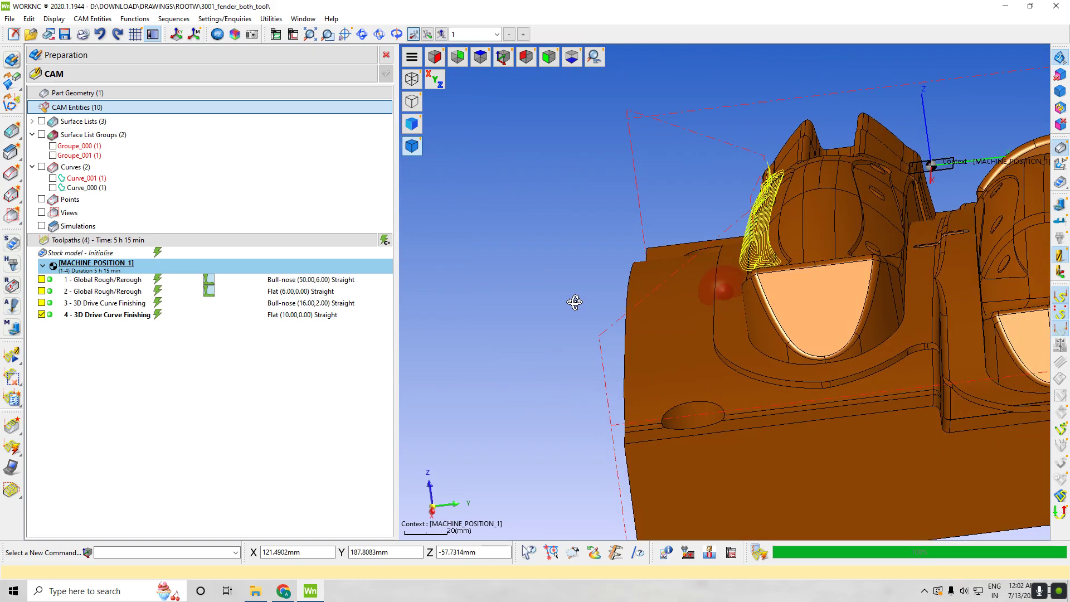
- Change the cutter of toolpath 4 to a bull-nose cutter with an 8 mm diameter and a 1 mm corner radius
double_click(51, 317)
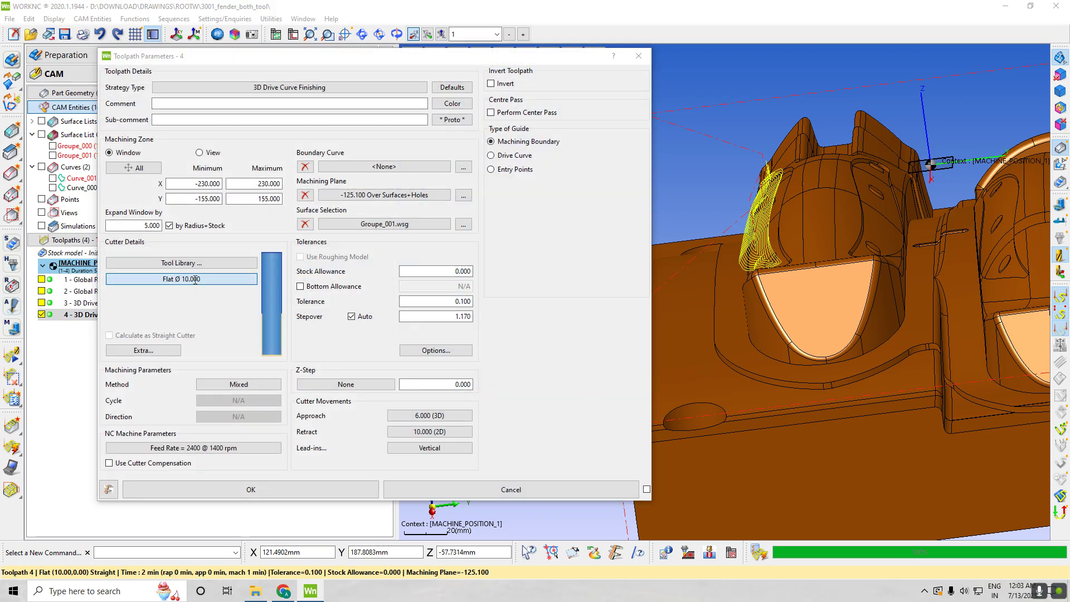
left_click(195, 281)
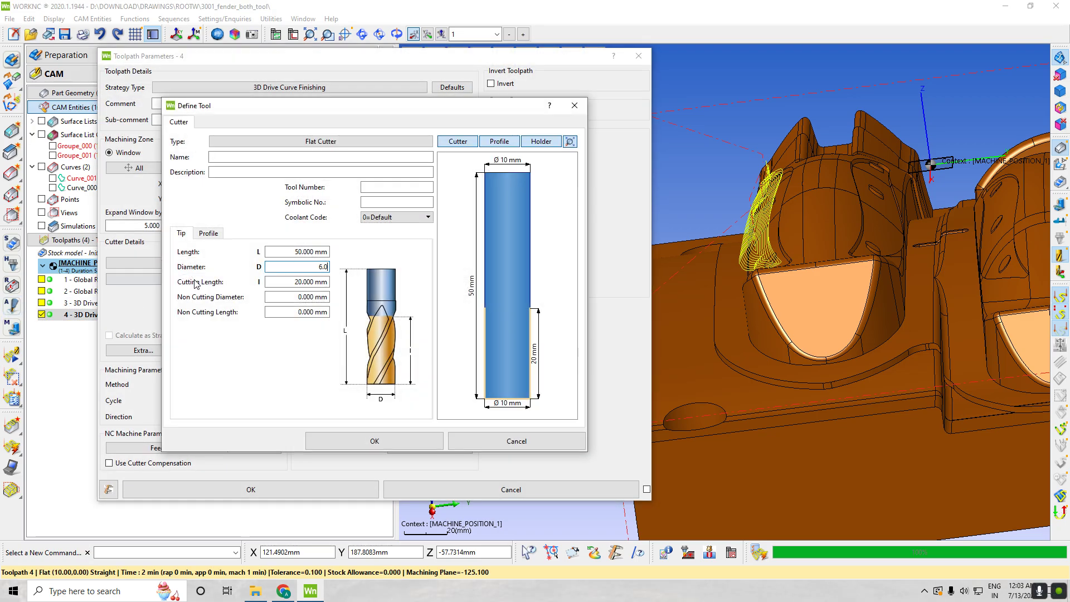
key("Return")
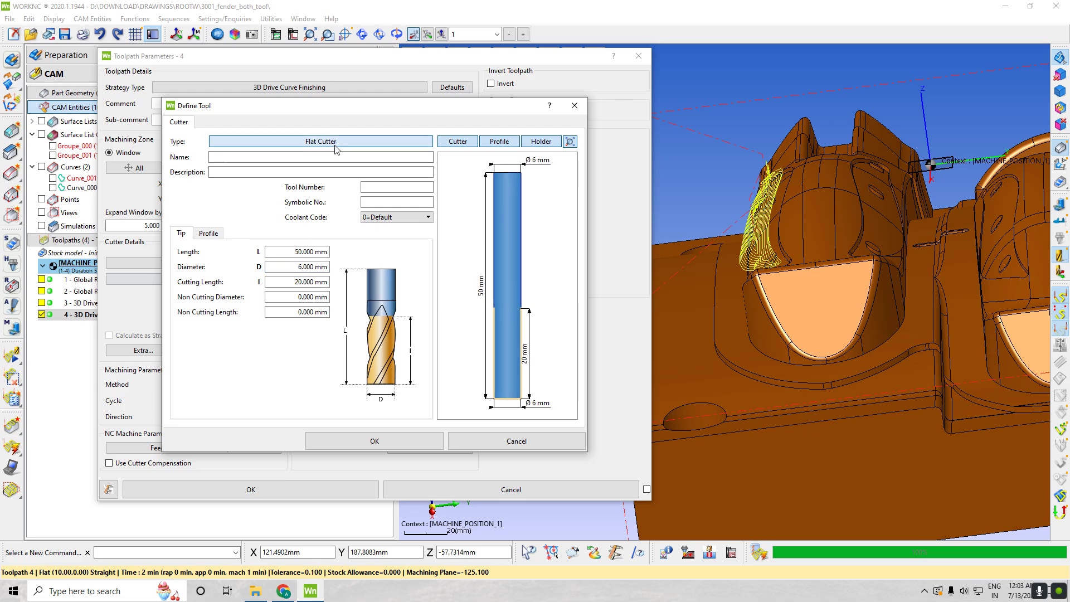
left_click(336, 146)
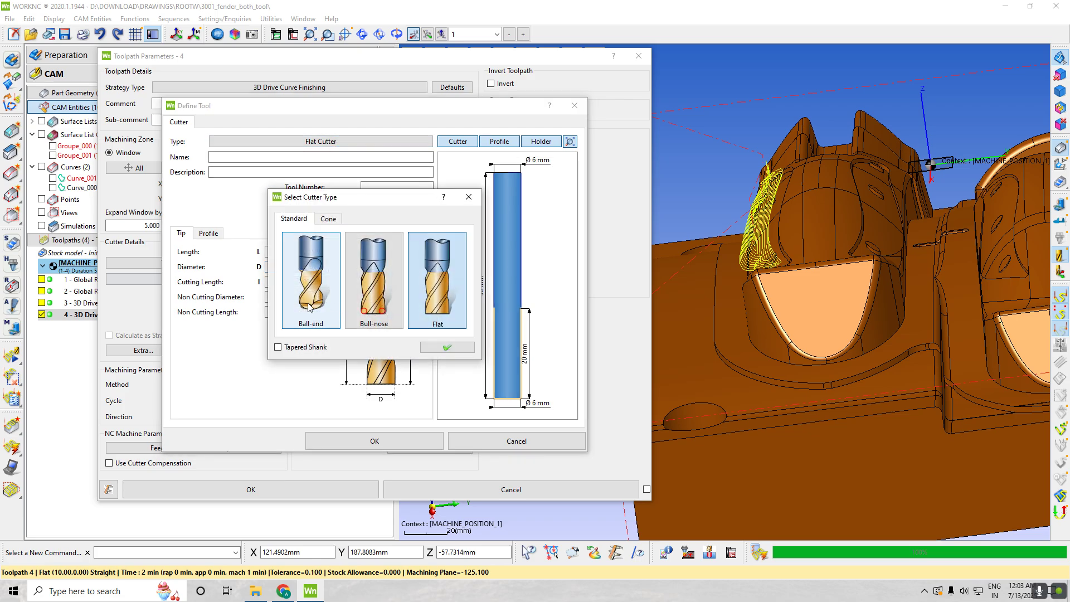
left_click(381, 317)
left_click(457, 351)
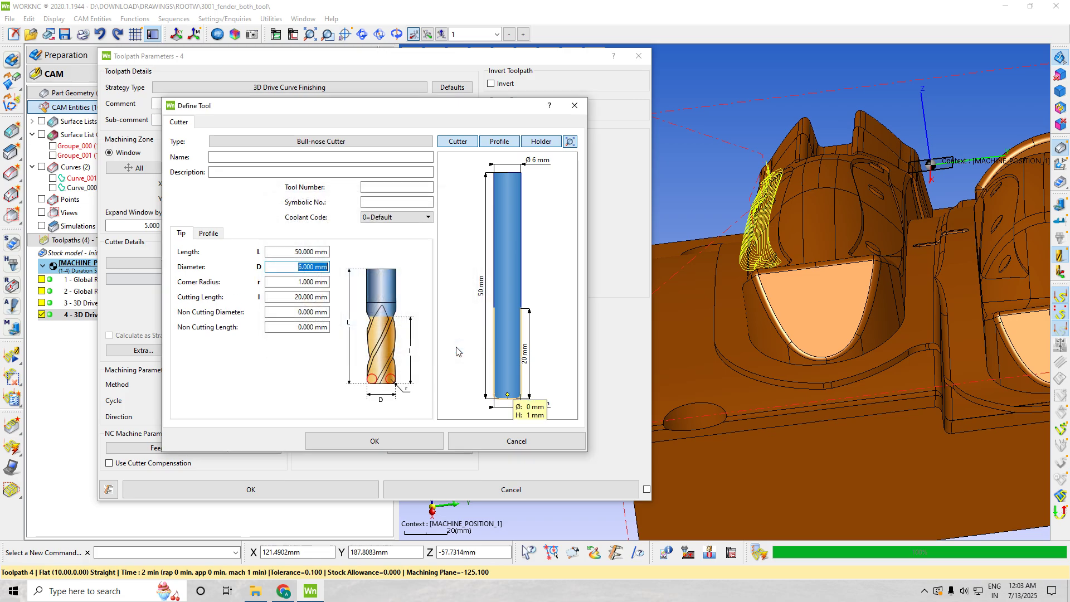
key("Tab")
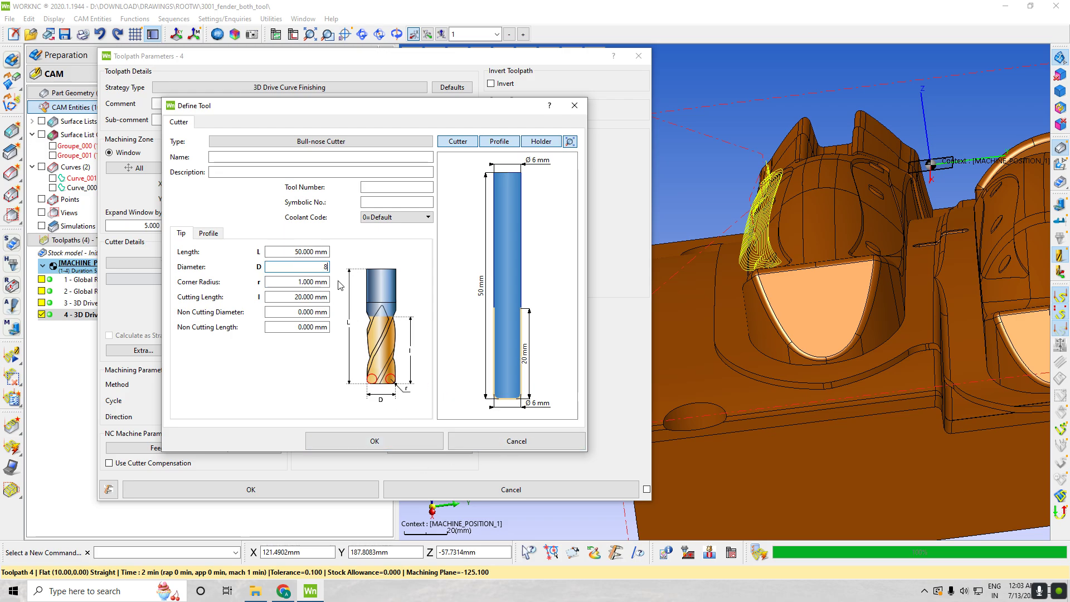
type("8.")
key("Return")
left_click(375, 441)
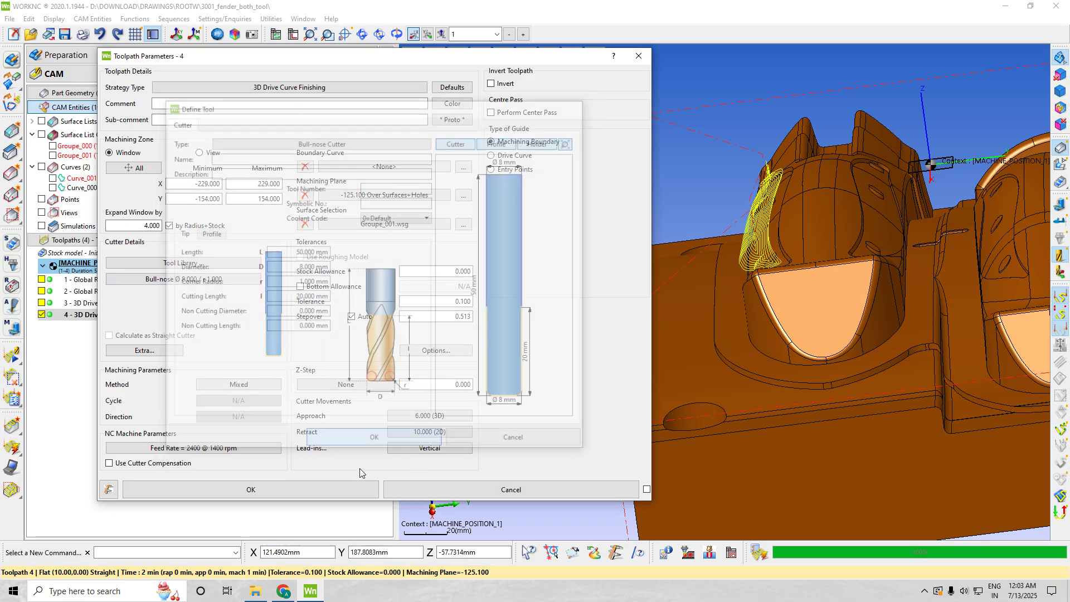
- Accept the changed parameters, recalculate toolpath 4 with the new cutter and return to the isometric view
left_click(334, 485)
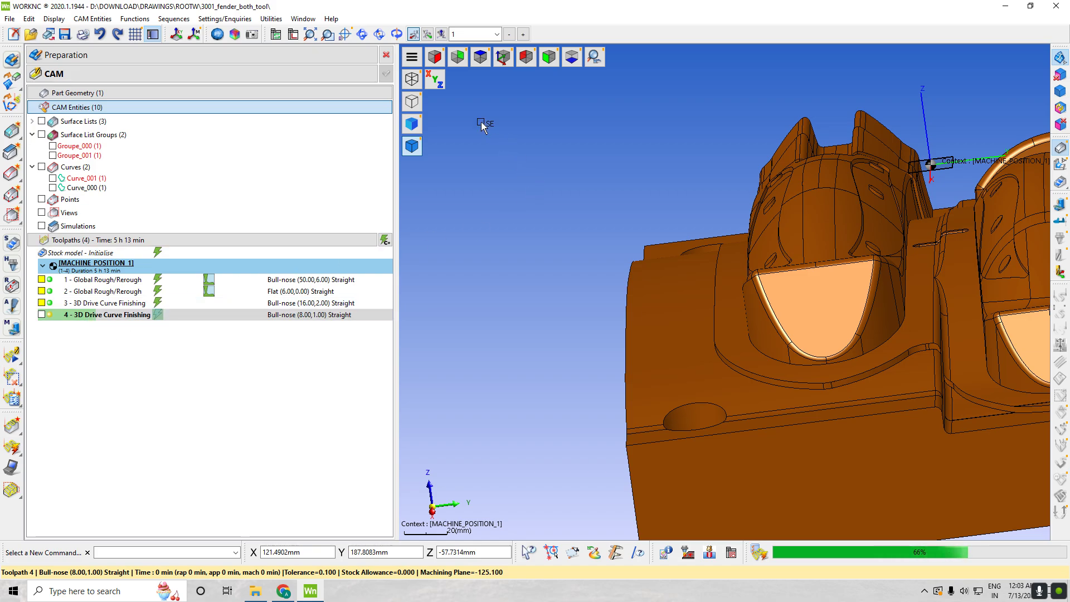
left_click(501, 55)
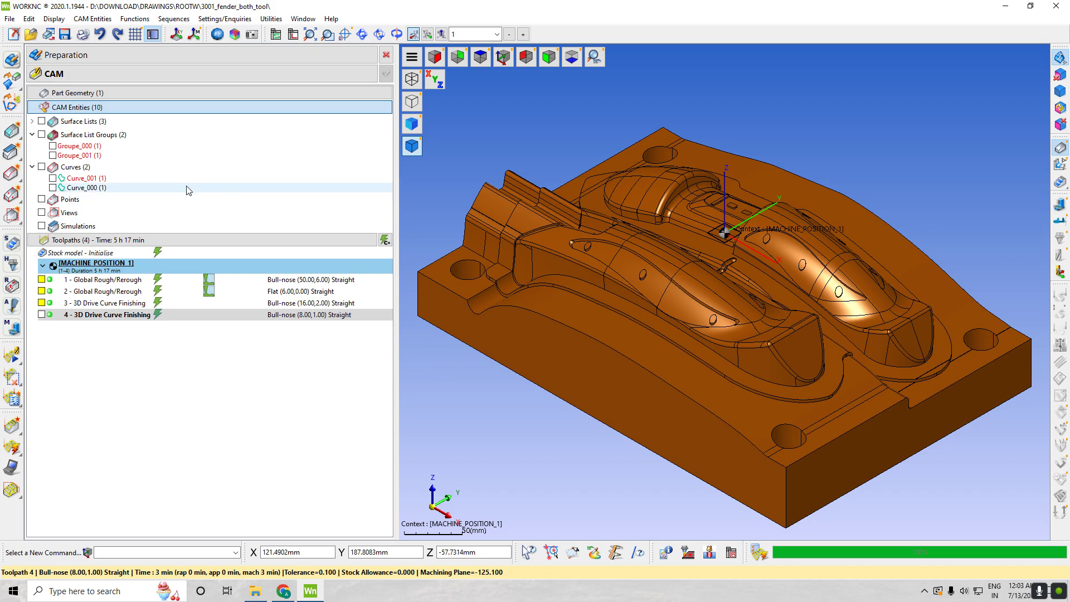
- Display toolpath 4 and toolpath 3 in turn, and compare their passes and the cutter position around the recessed pocket
left_click(41, 314)
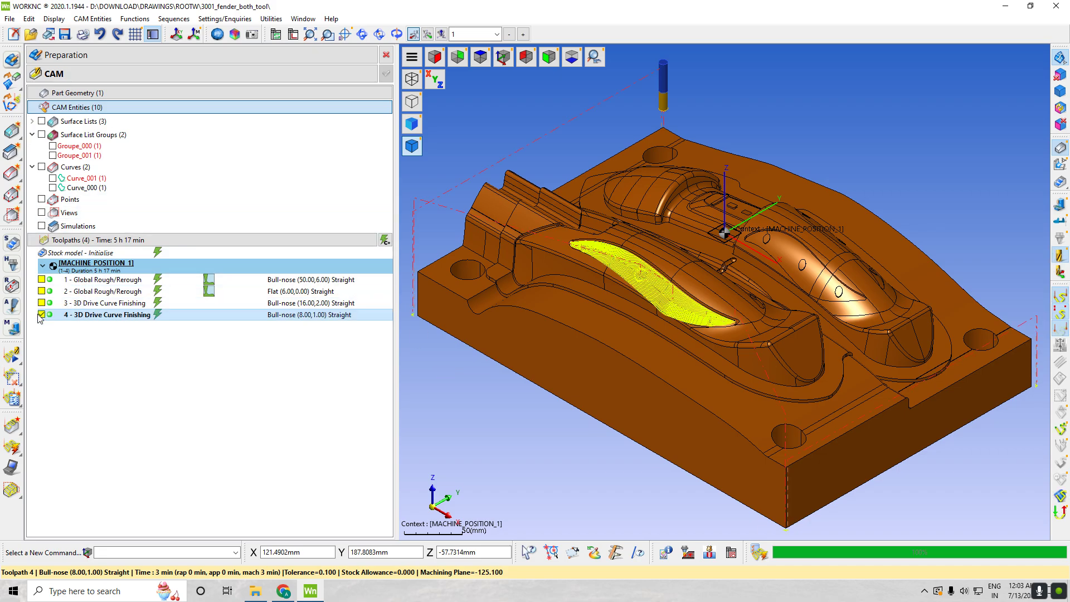
scroll(656, 276, "up", 5)
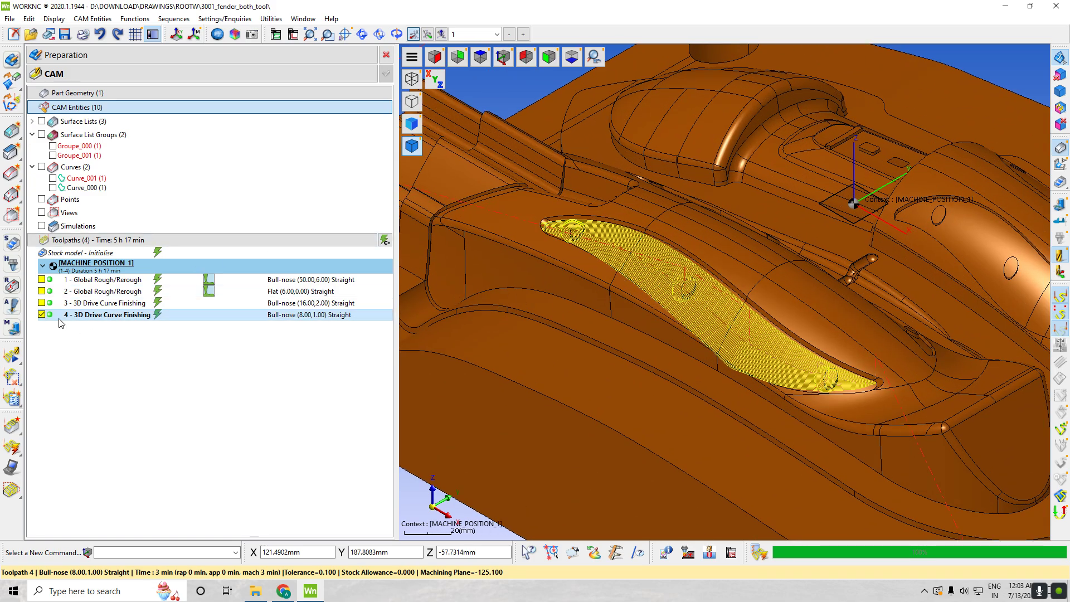
left_click(41, 314)
left_click(42, 303)
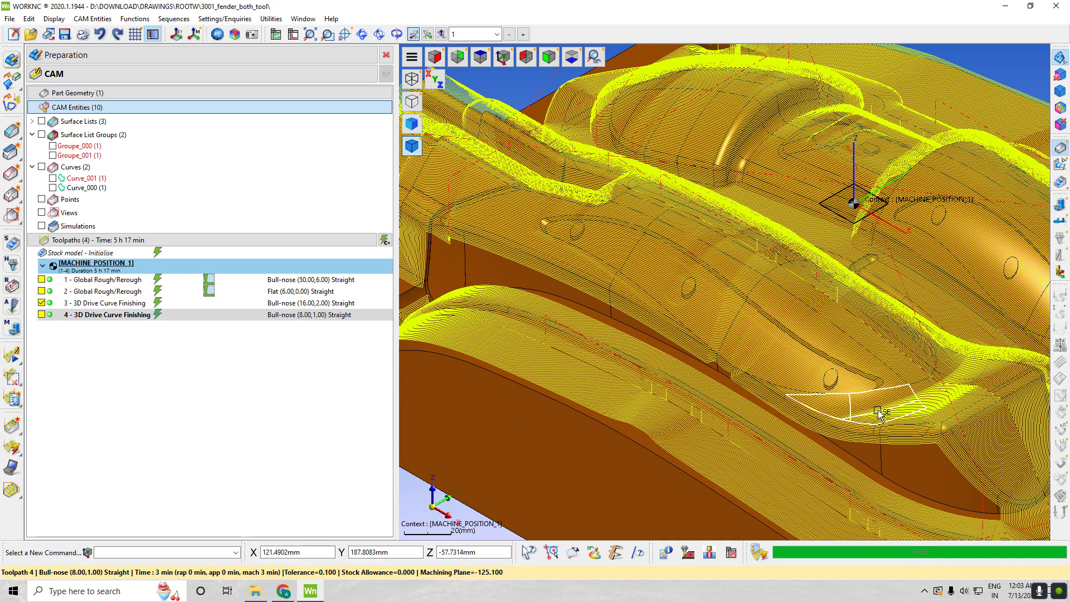
left_click(857, 428)
scroll(858, 429, "down", 5)
scroll(858, 429, "up", 7)
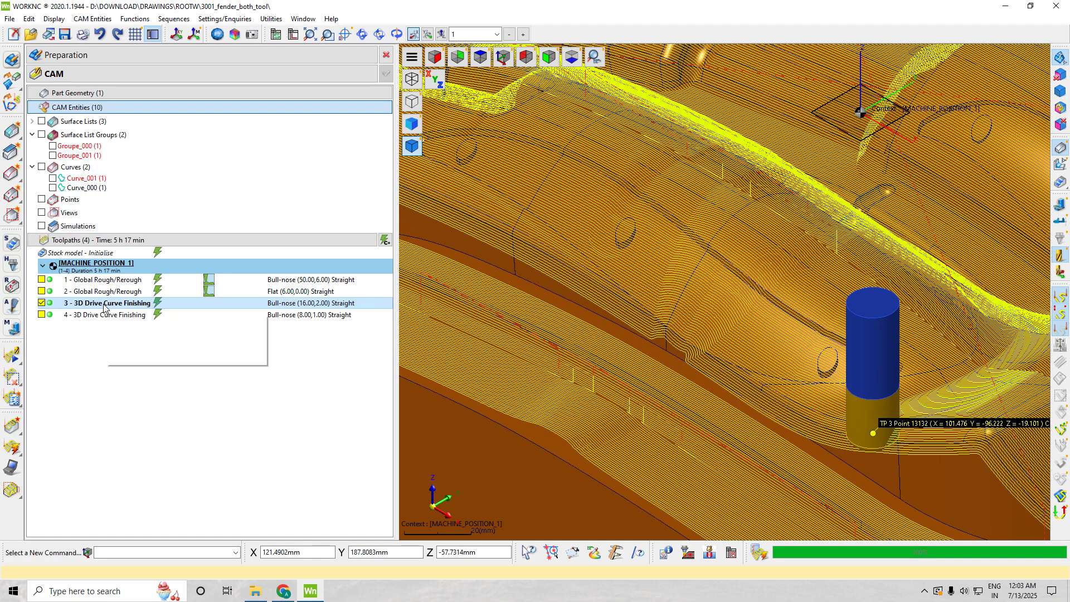
- Calculate the stock model for toolpath 3 and return to the isometric view
left_click(13, 247)
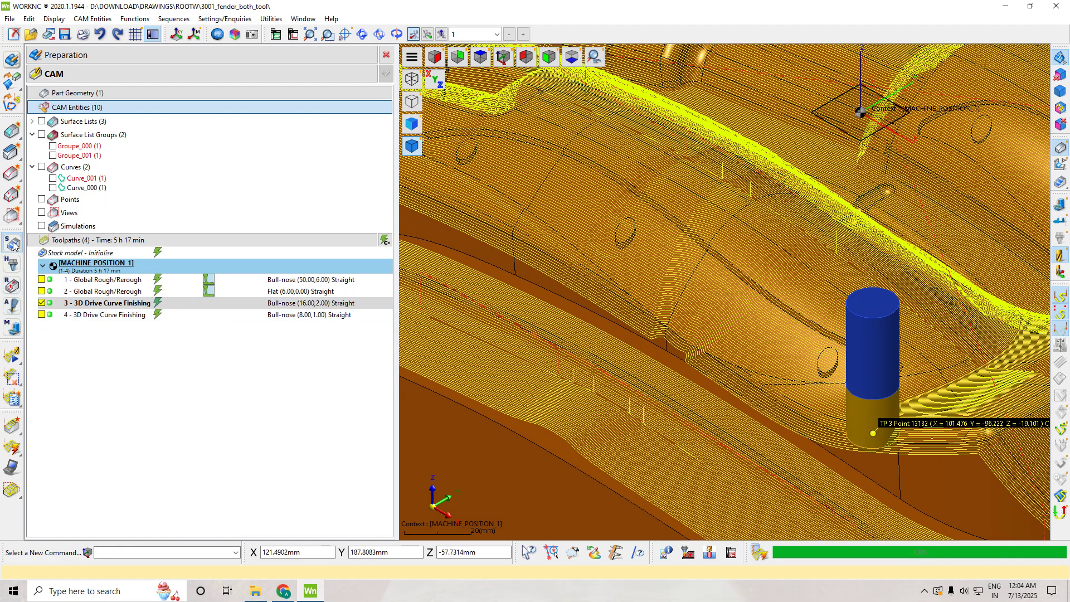
right_click(116, 302)
left_click(181, 11)
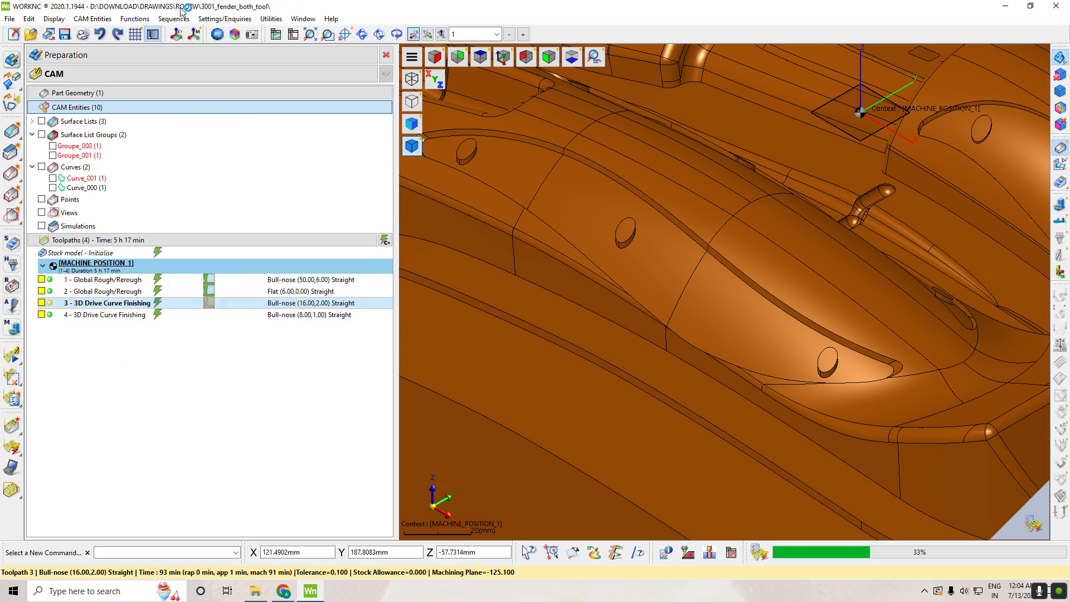
left_click(501, 58)
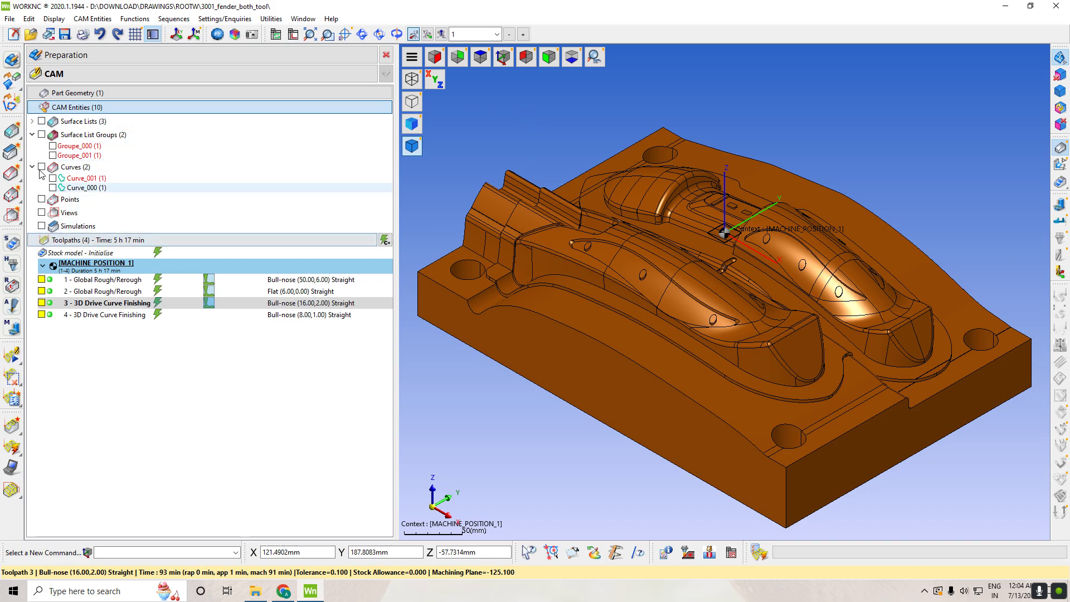
- Enable precise shading for the Toolpath_3 previous stock state and show it over the part
left_click(33, 133)
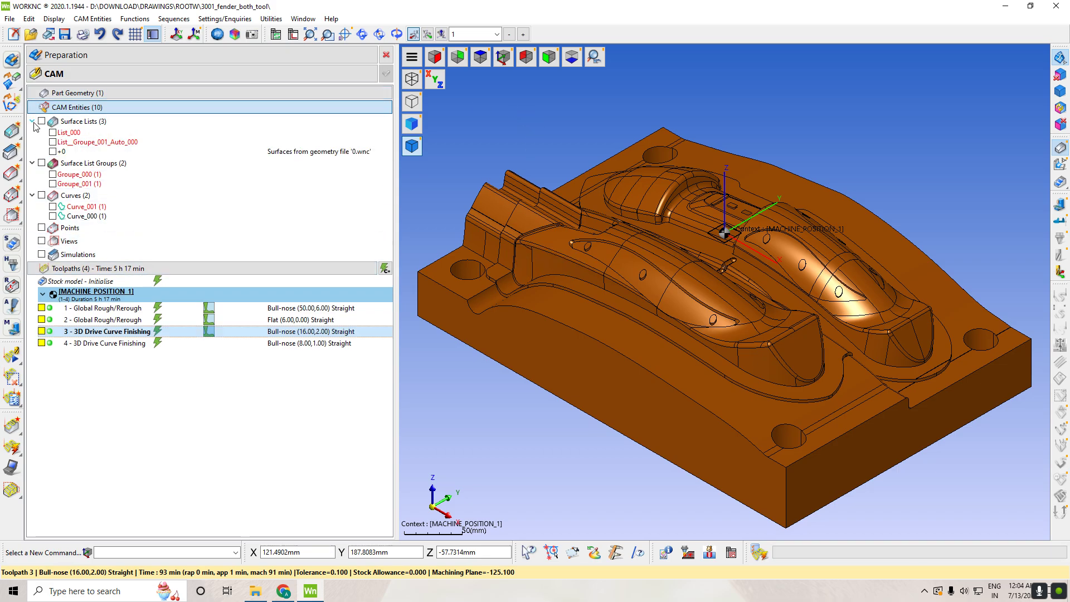
left_click(33, 134)
left_click(50, 93)
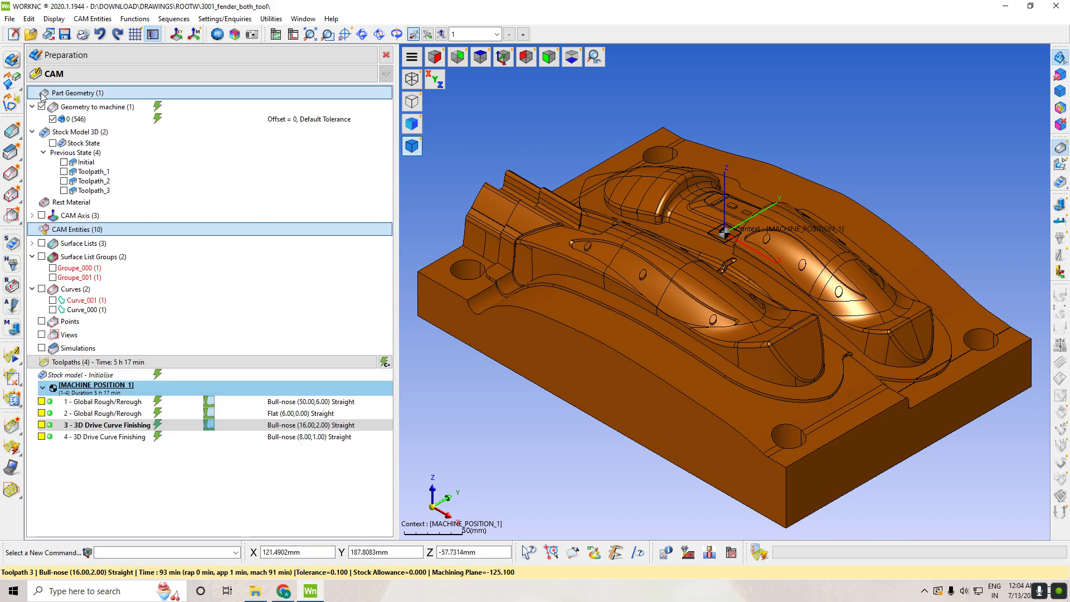
left_click(75, 191)
right_click(75, 191)
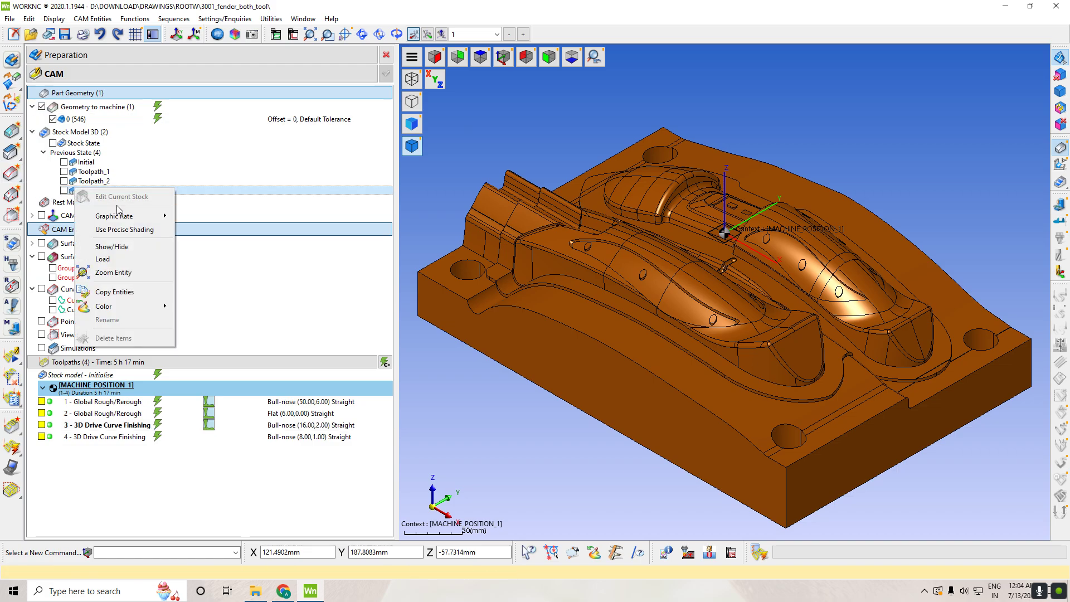
left_click(135, 230)
left_click(63, 190)
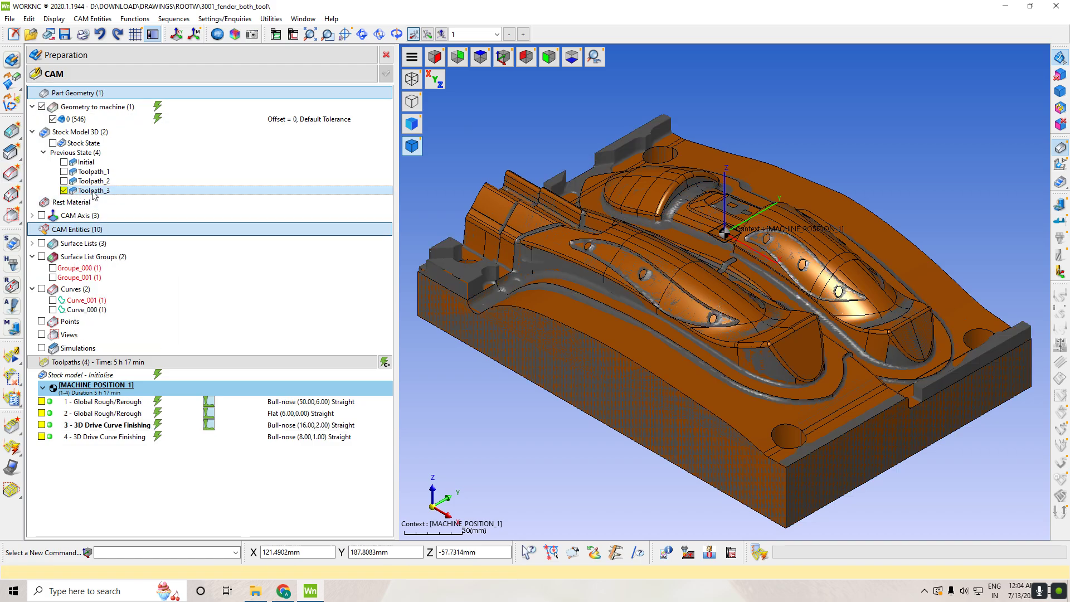
- Choose a graphic rate for the Toolpath_3 stock state and color it bright green
right_click(92, 193)
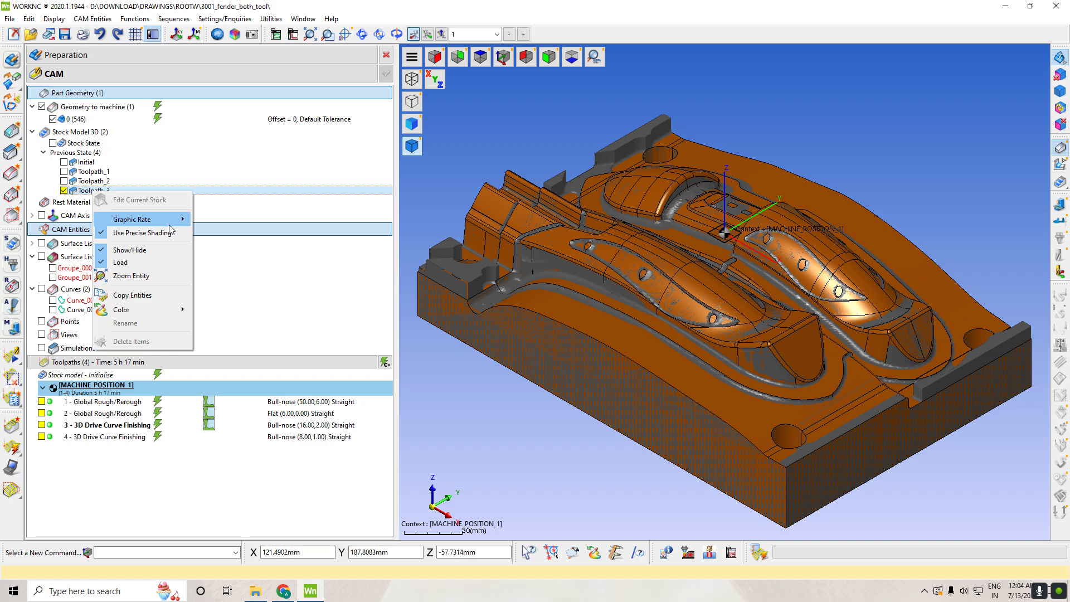
mouse_move(167, 219)
left_click(212, 221)
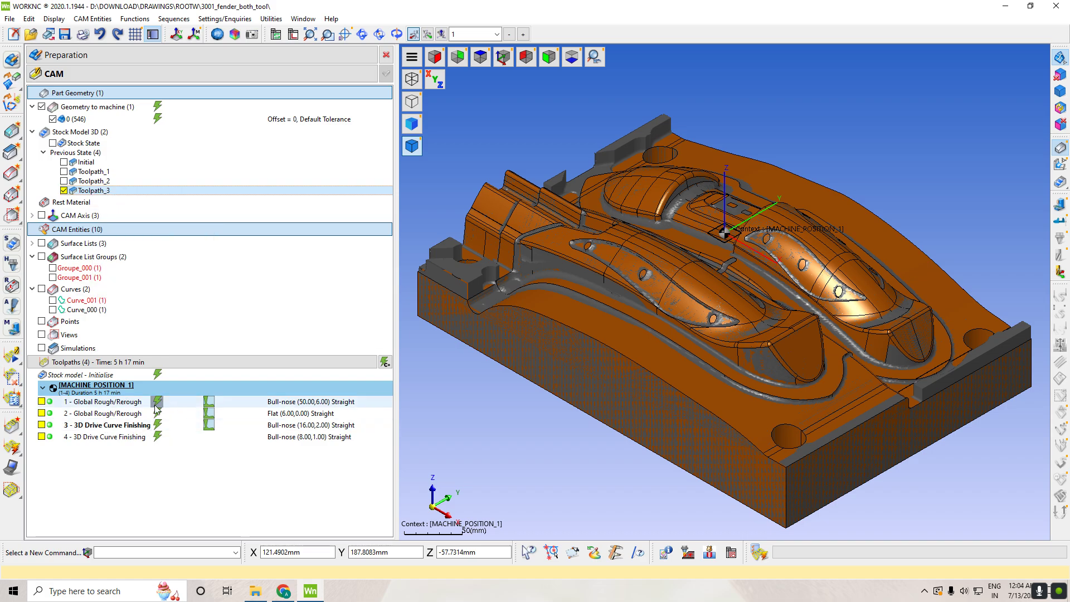
right_click(106, 193)
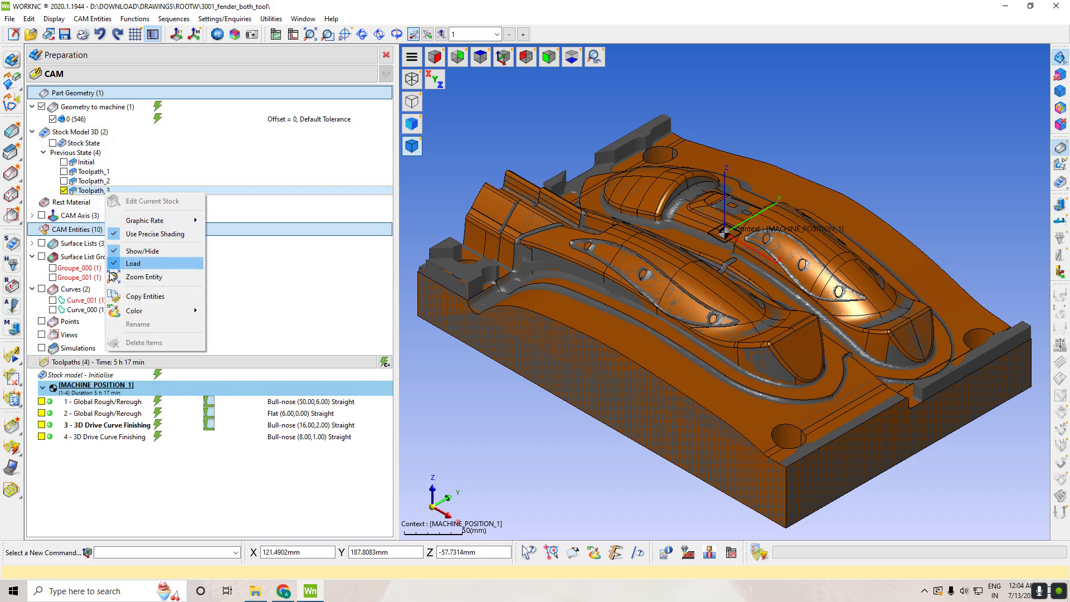
mouse_move(146, 314)
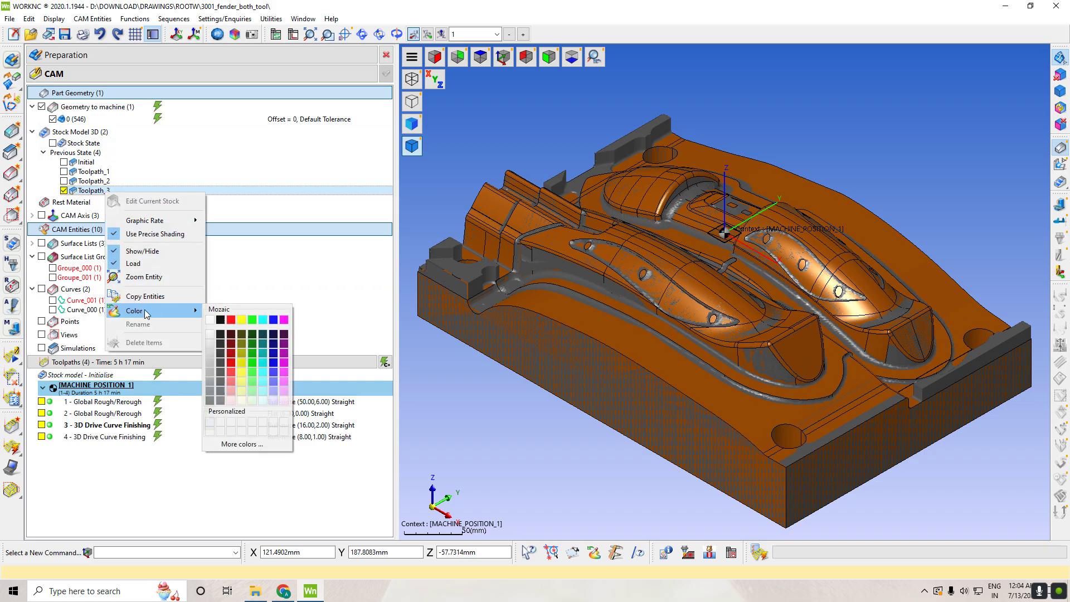
left_click(252, 319)
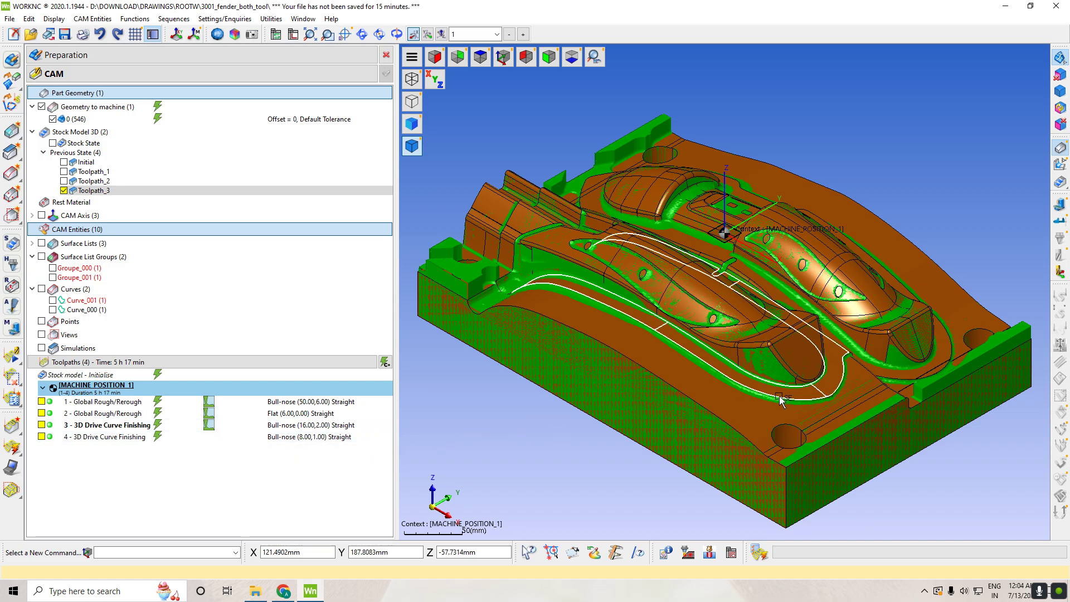
- Examine the leftover material of the Toolpath_3 stock state around the pockets, and hide it again
scroll(683, 390, "up", 2)
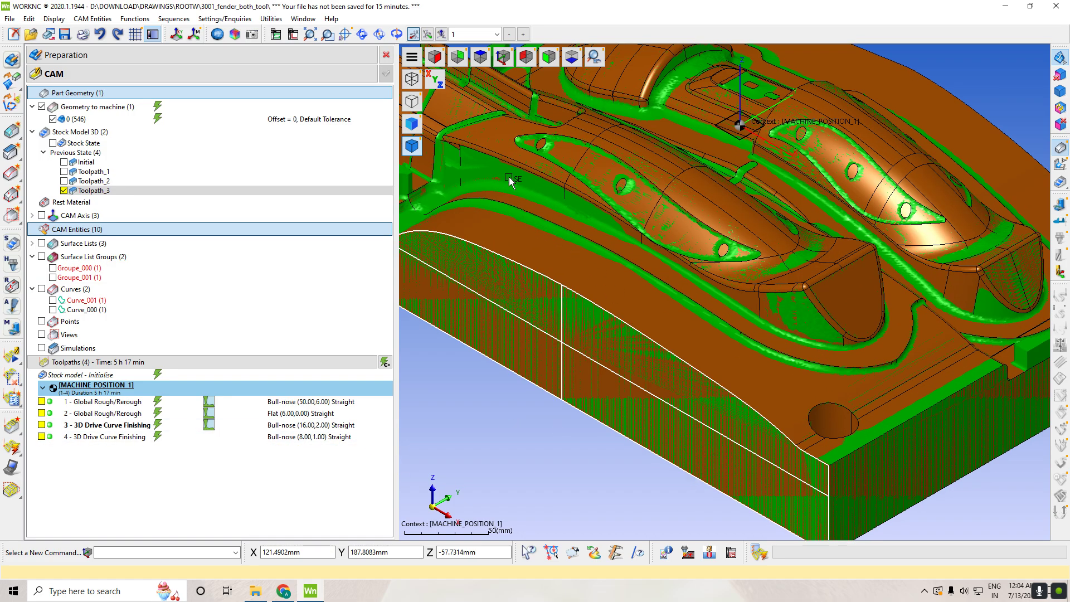
scroll(710, 345, "down", 1)
scroll(725, 312, "down", 5)
scroll(710, 269, "up", 8)
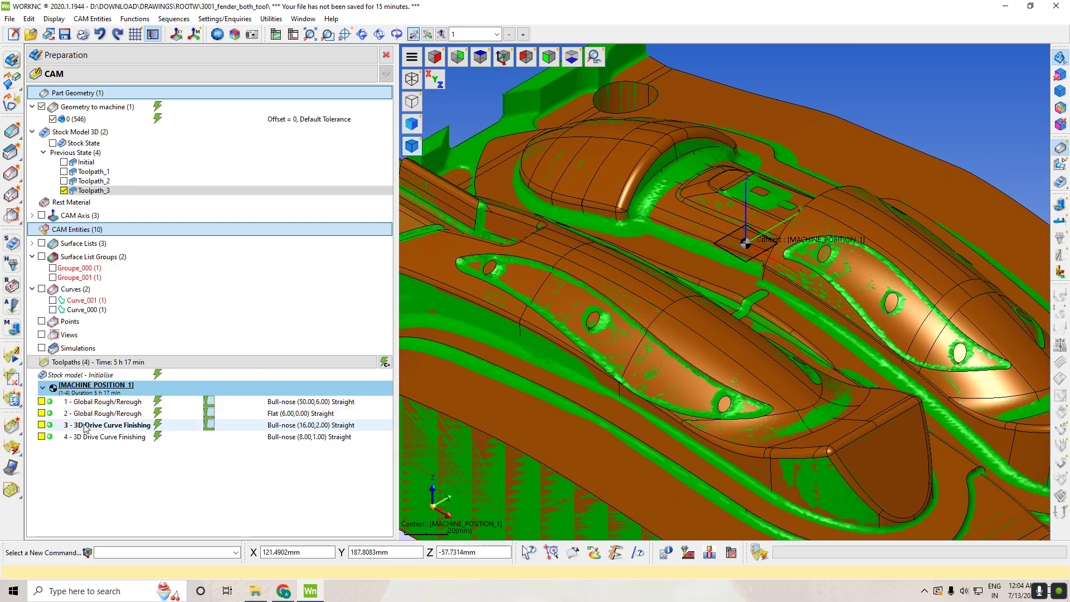
left_click(63, 190)
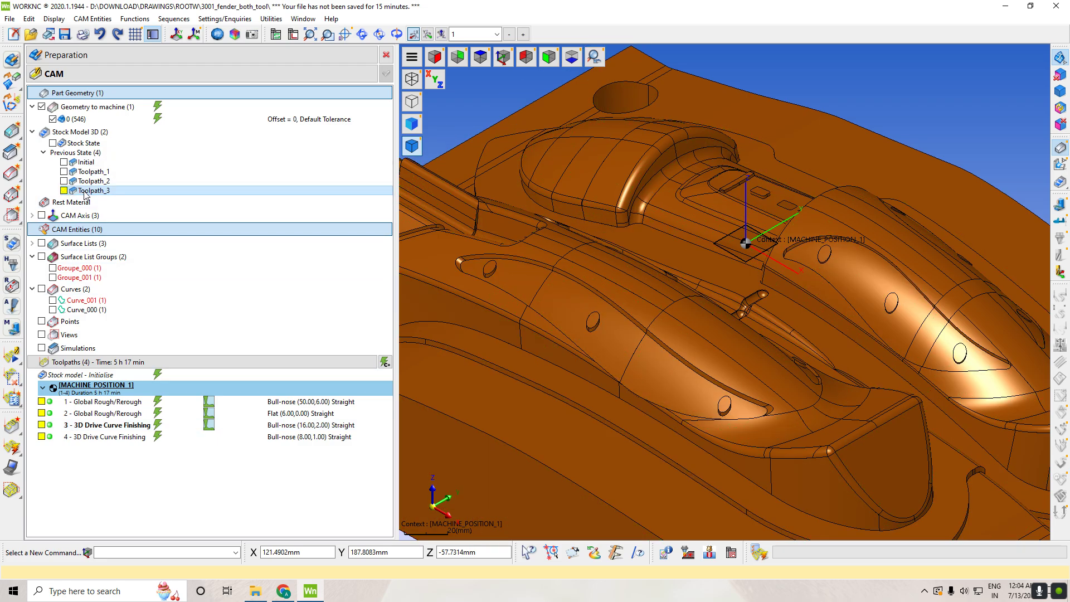
right_click(85, 192)
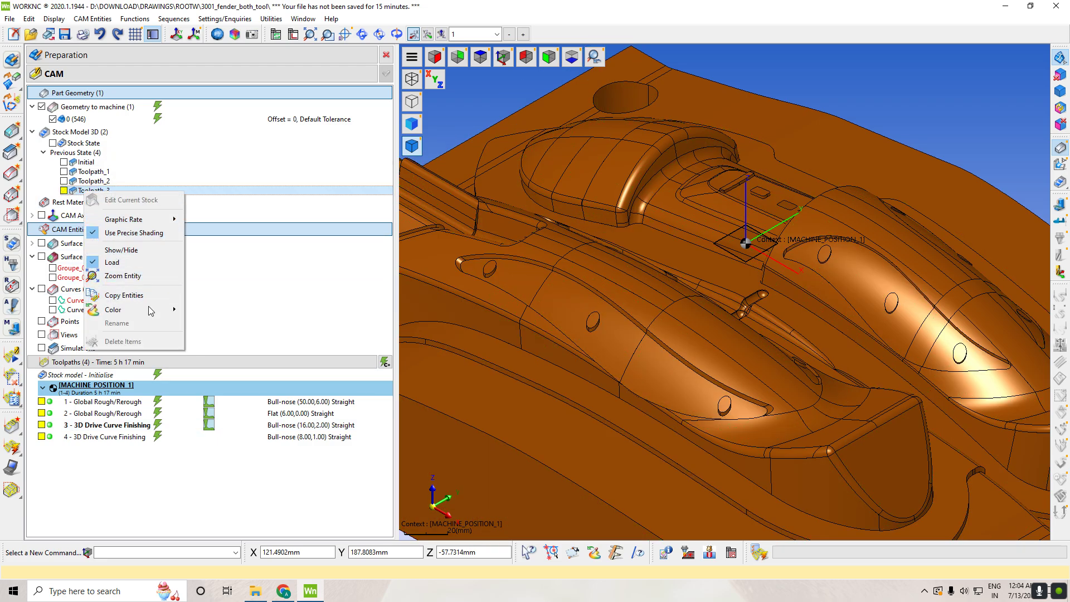
- Calculate the stock model for toolpath 4 and briefly show its Toolpath_4 stock state
left_click(88, 438)
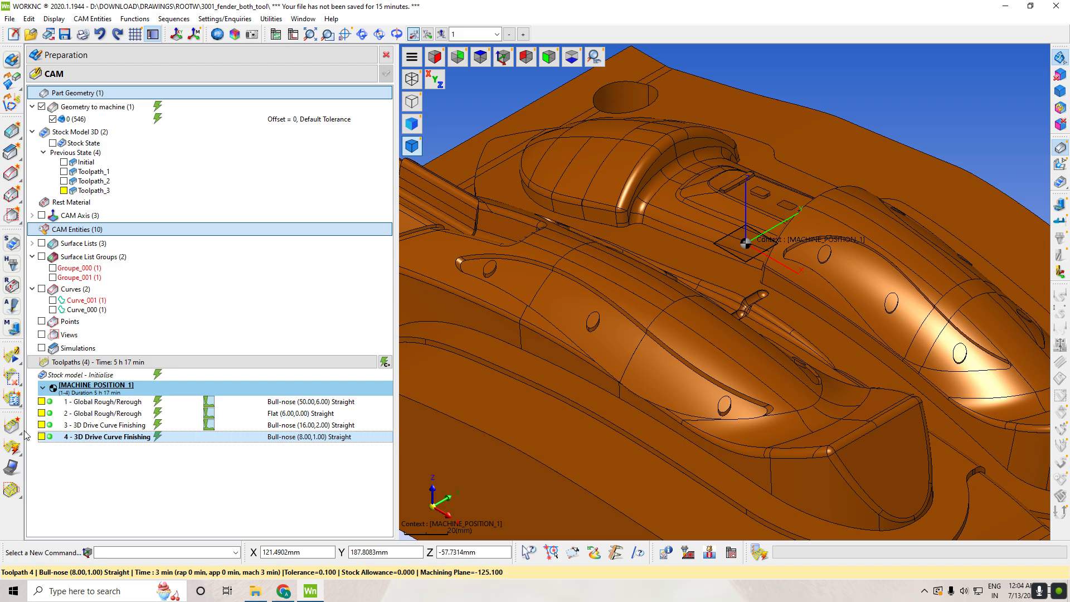
right_click(99, 440)
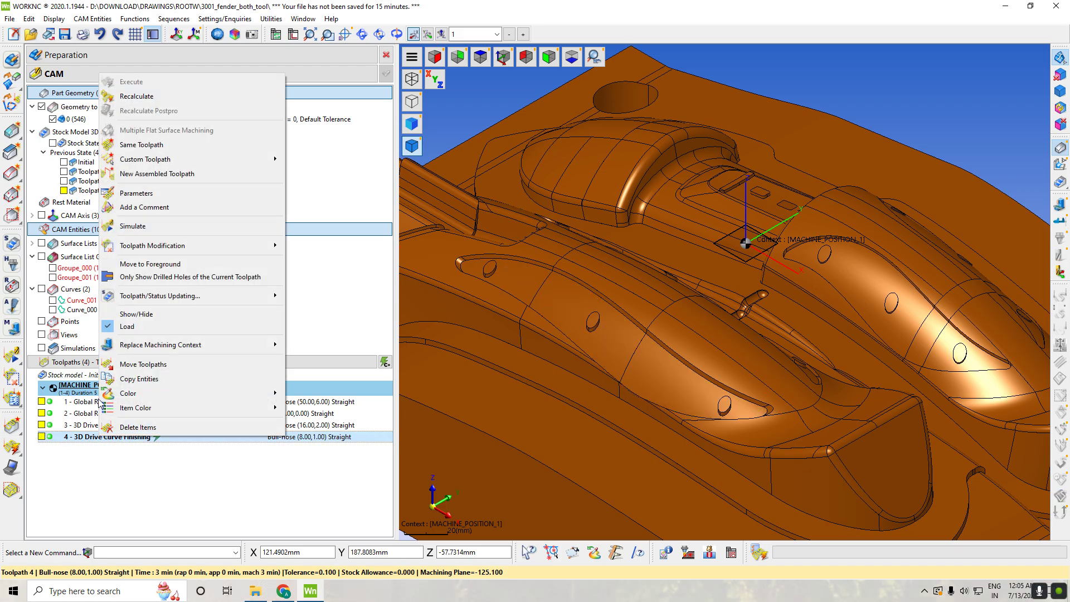
left_click(67, 487)
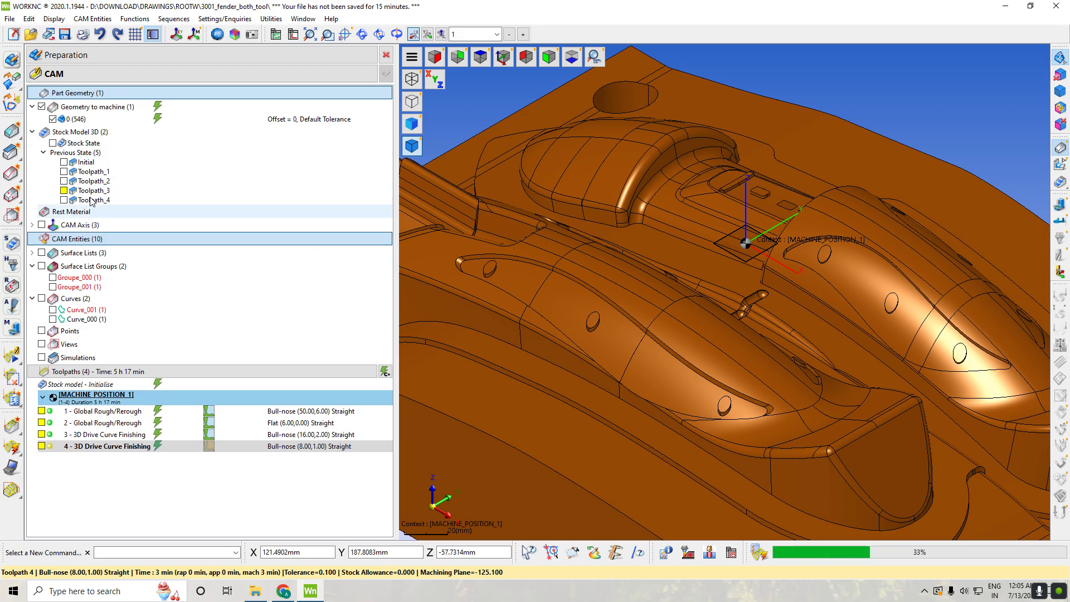
left_click(63, 200)
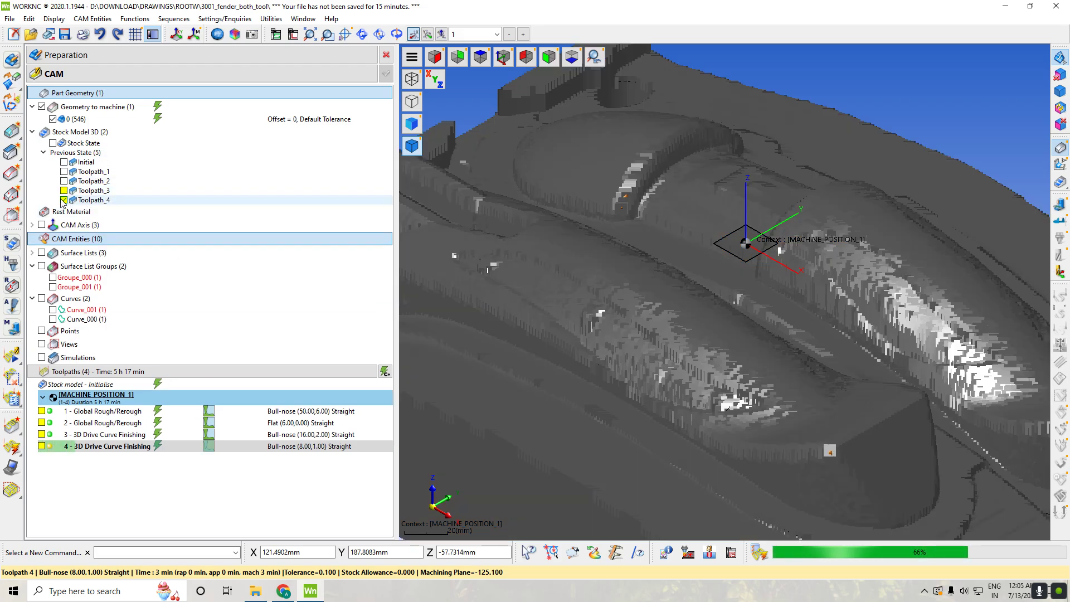
left_click(63, 199)
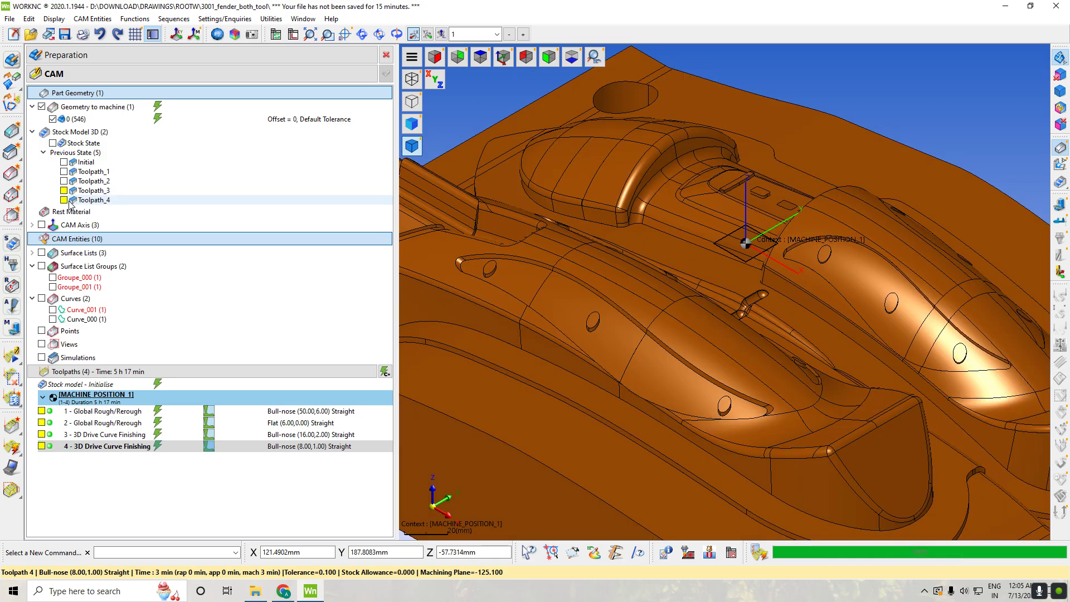
- Enable precise shading for the Toolpath_4 stock state, check its display on the part and hide it again
right_click(89, 200)
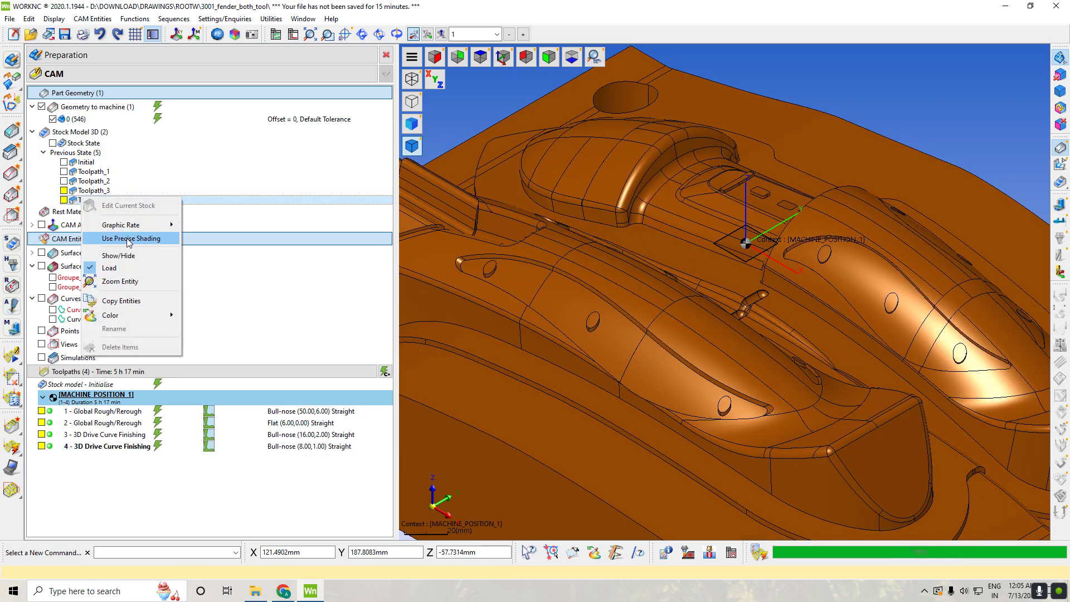
left_click(117, 239)
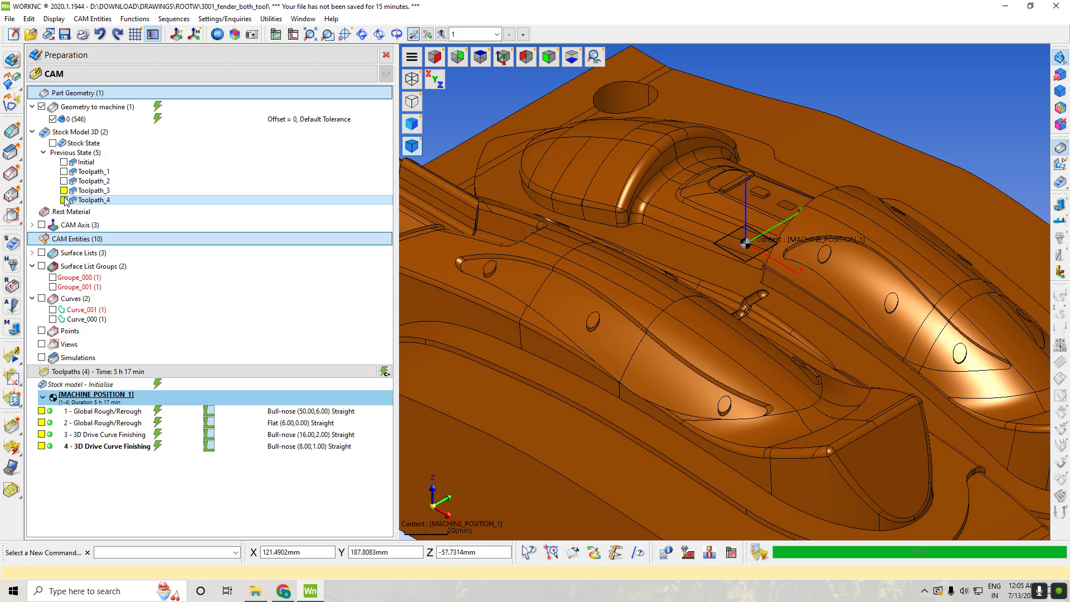
left_click(63, 199)
left_click(64, 200)
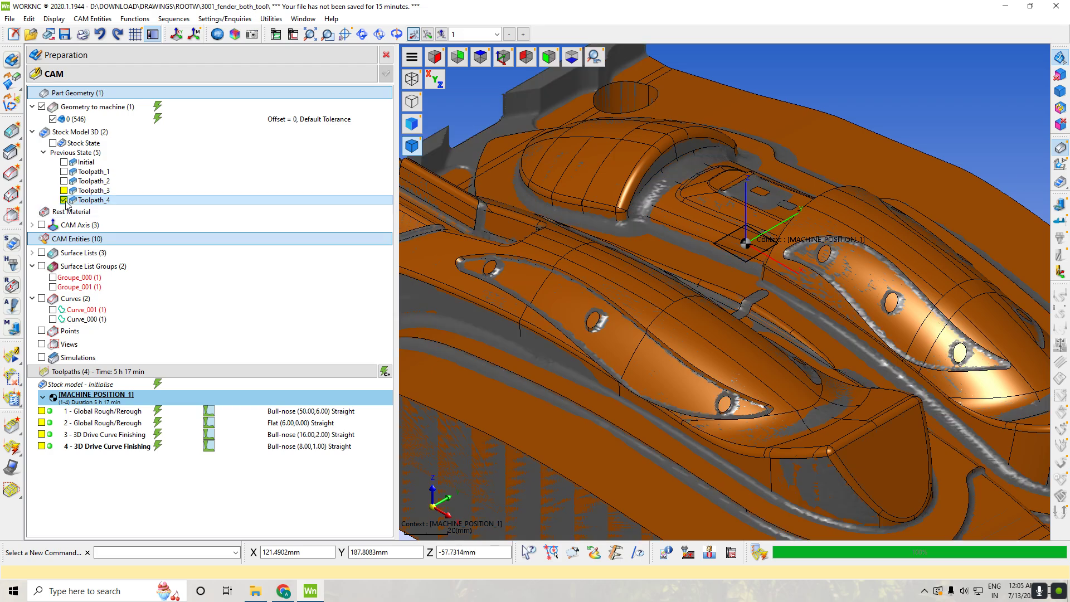
left_click(64, 199)
left_click(63, 199)
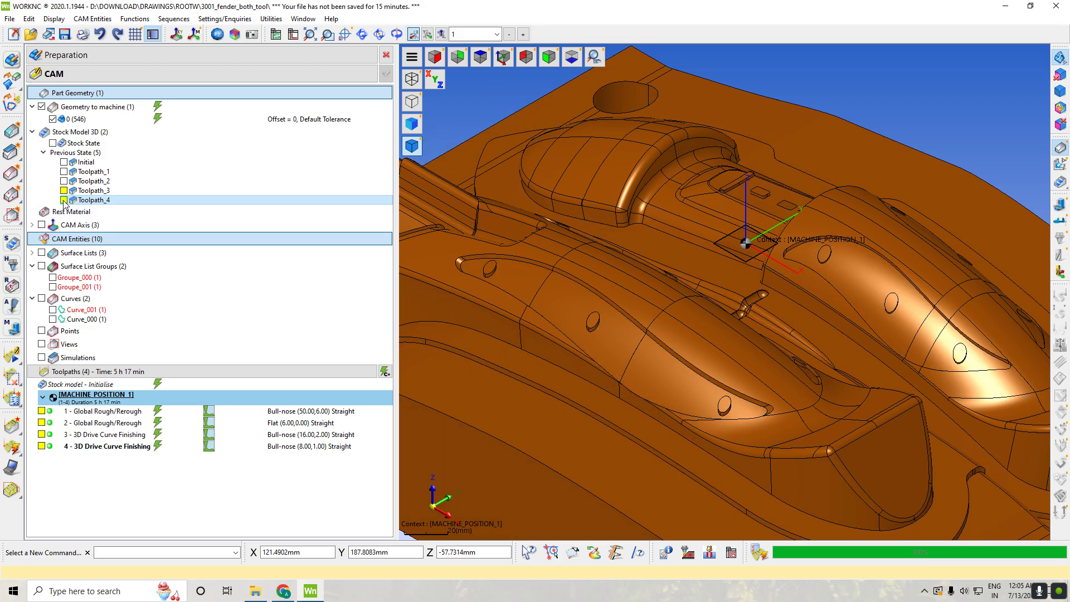
- Choose a graphic rate for the Toolpath_4 stock state and color it dark cyan
right_click(100, 203)
mouse_move(151, 229)
left_click(218, 229)
right_click(97, 201)
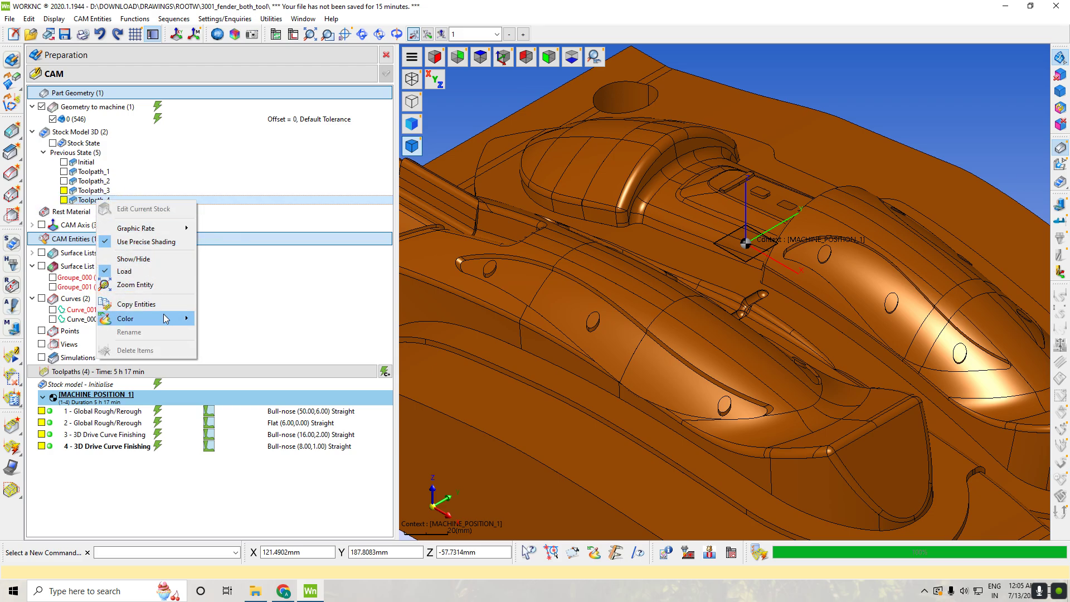
mouse_move(166, 317)
left_click(254, 327)
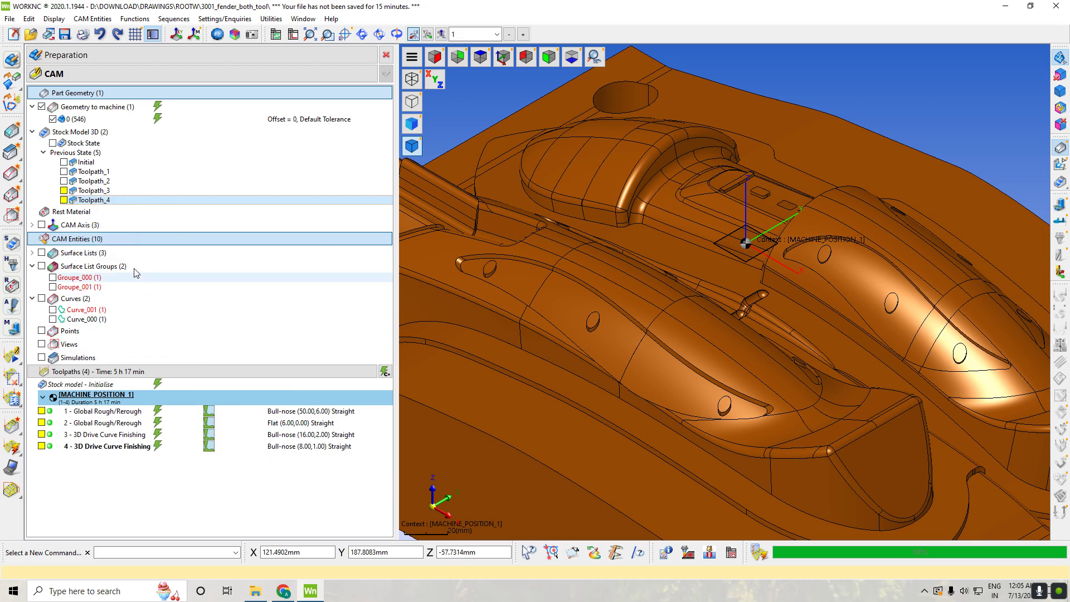
- Show the Toolpath_4 and Toolpath_3 stock states in turn to compare the leftover material in the recessed pocket
left_click(64, 200)
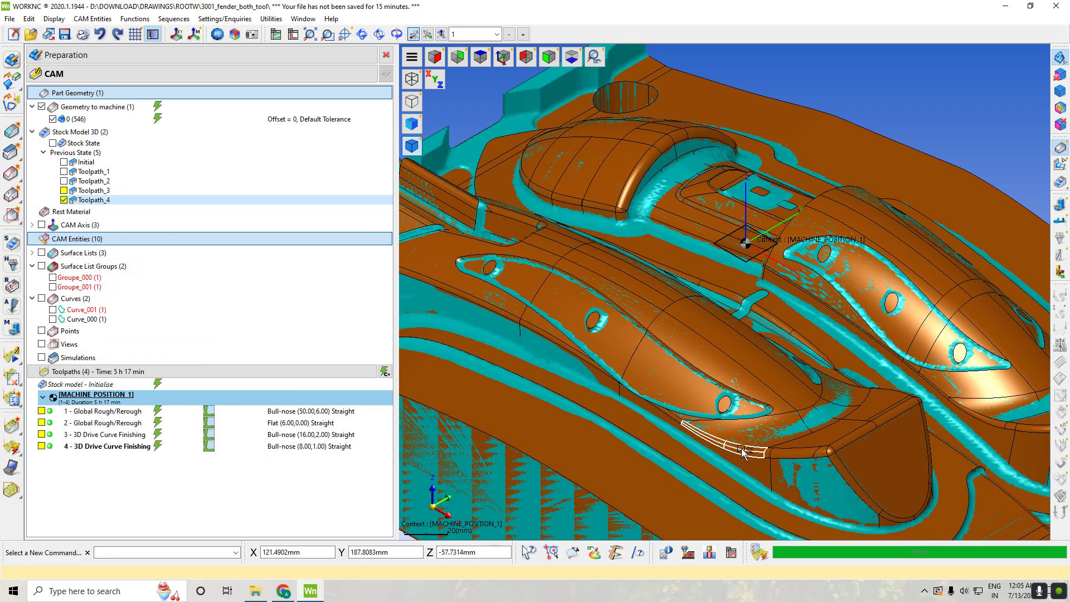
scroll(595, 439, "up", 2)
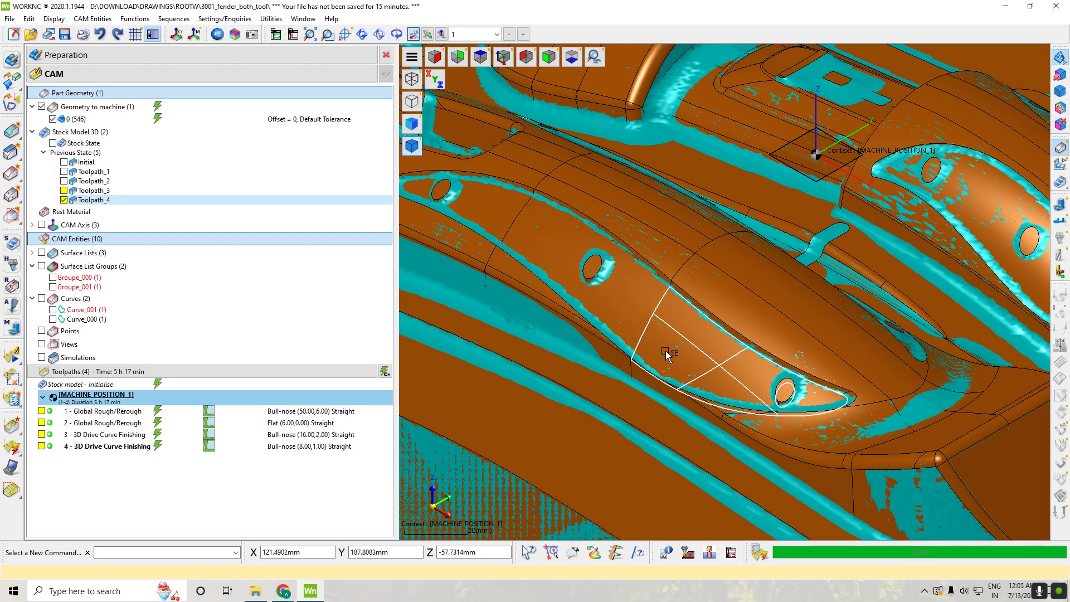
left_click(65, 200)
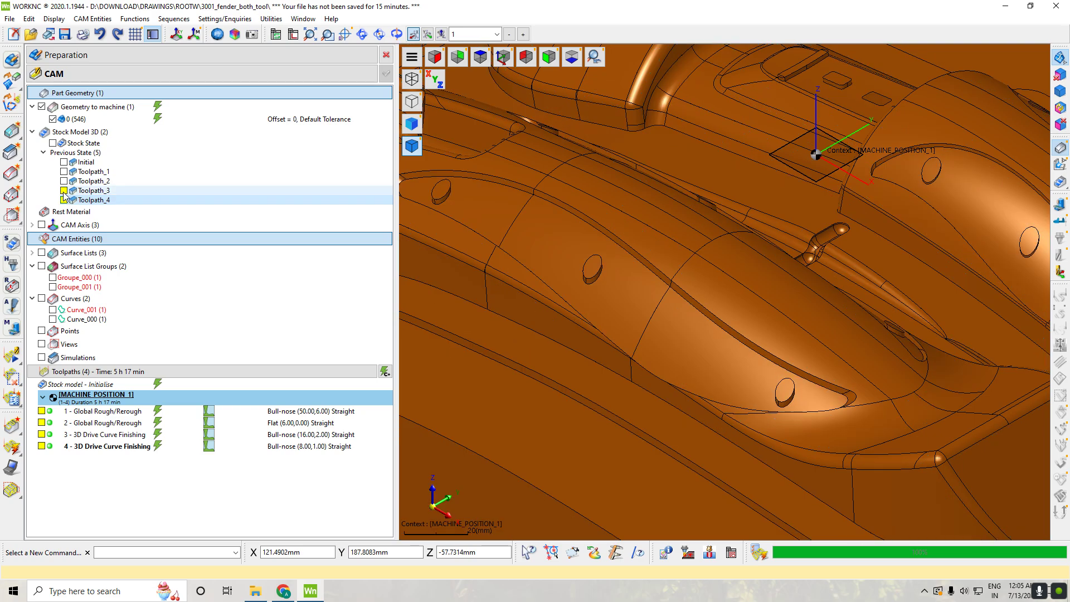
left_click(63, 190)
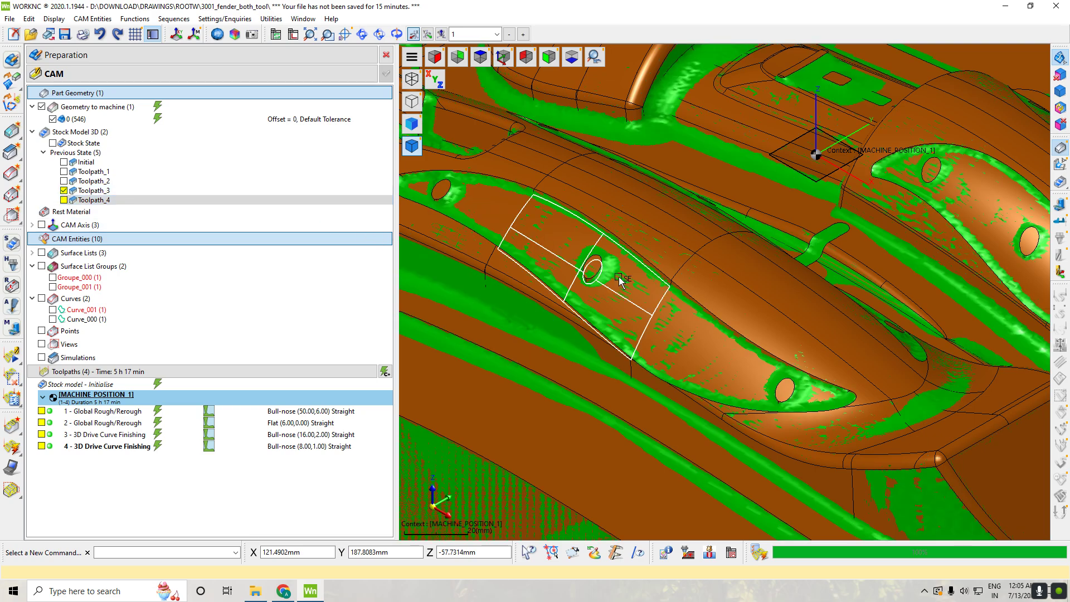
- Switch from the Toolpath_3 to the Toolpath_4 stock state for comparison, hide it and restore the isometric view of the whole part
scroll(681, 373, "down", 2)
scroll(524, 289, "up", 2)
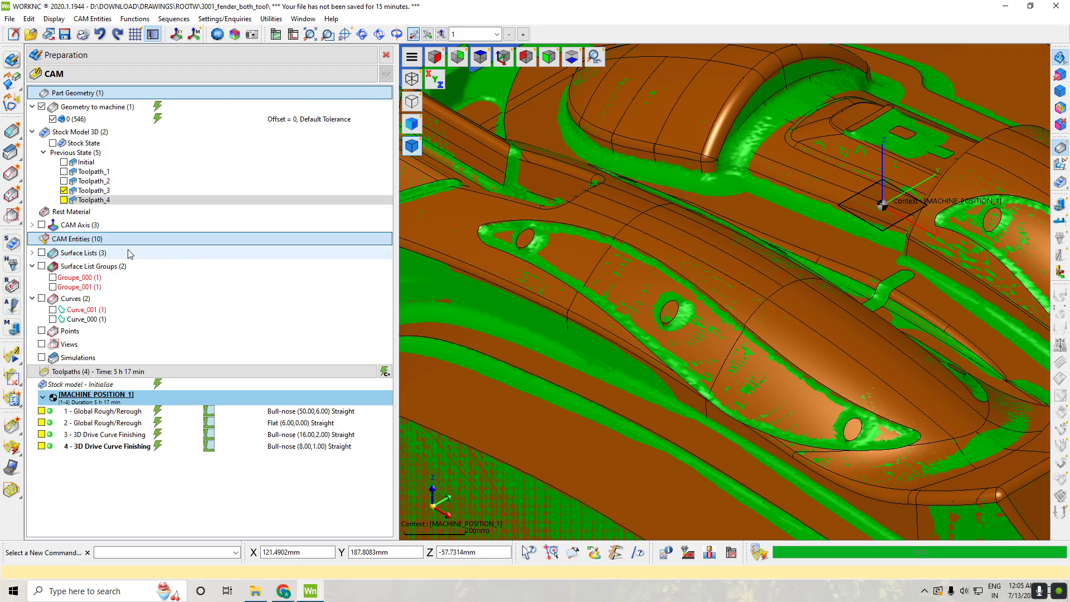
left_click(64, 190)
left_click(63, 200)
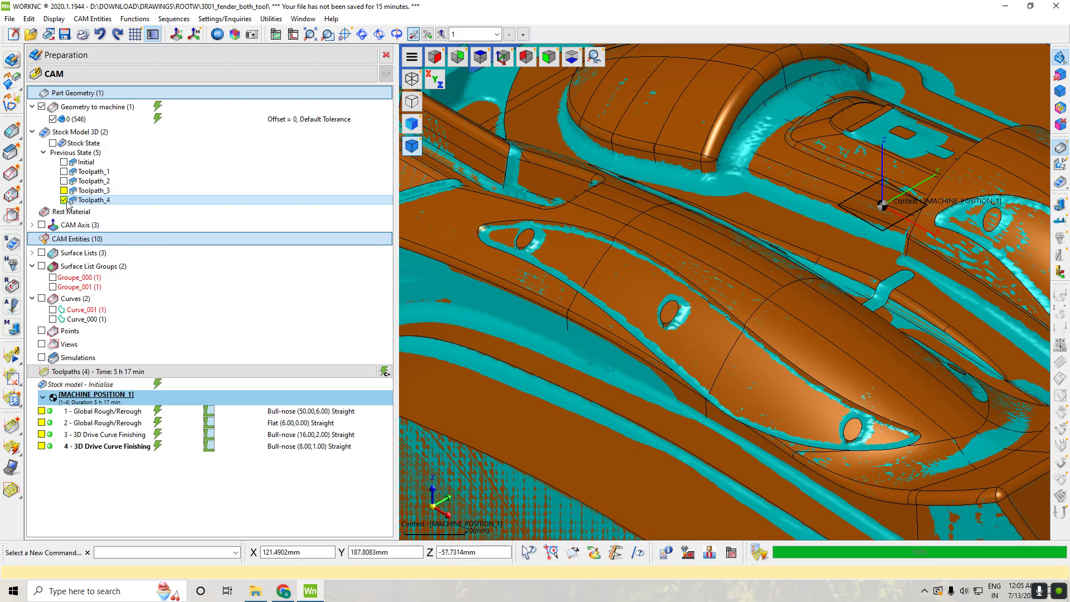
left_click(64, 200)
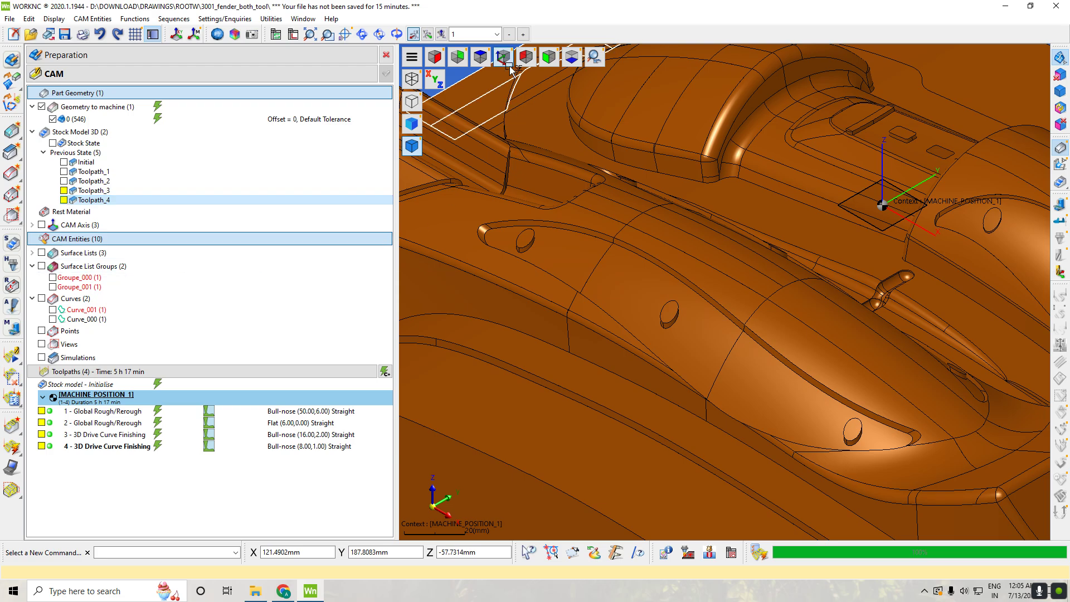
left_click(507, 62)
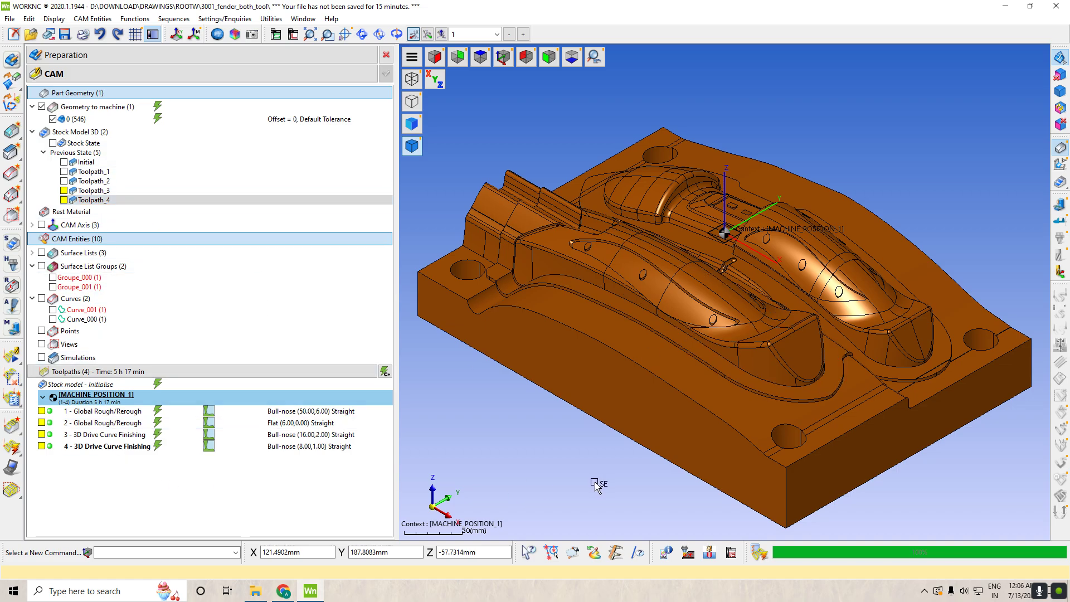
- Briefly show the Toolpath_4 and Toolpath_3 stock states one after the other on the whole part, hiding each again
left_click(63, 200)
left_click(63, 200)
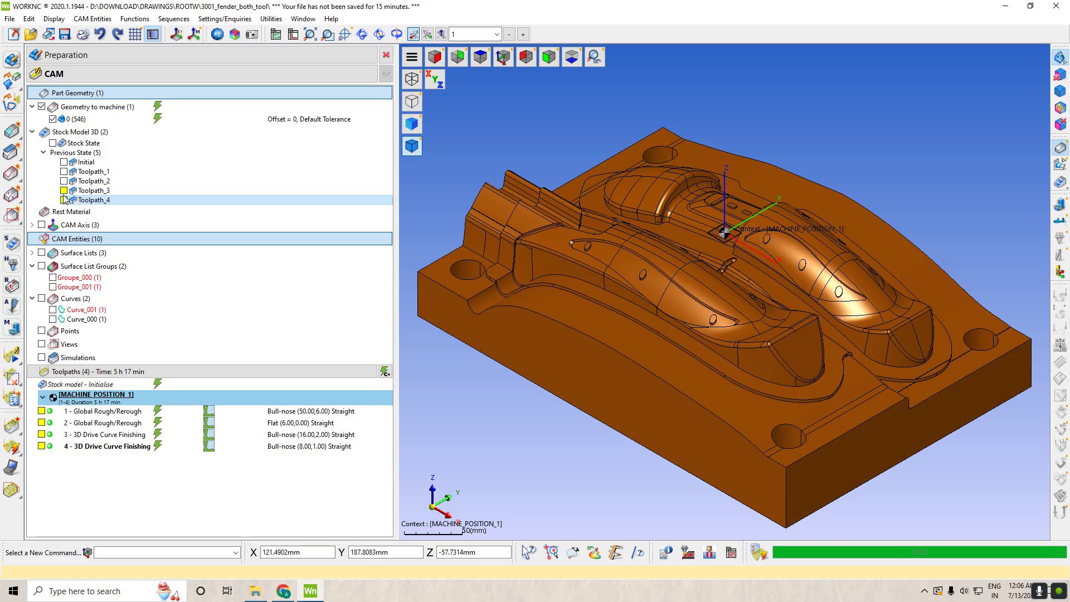
left_click(64, 191)
left_click(64, 190)
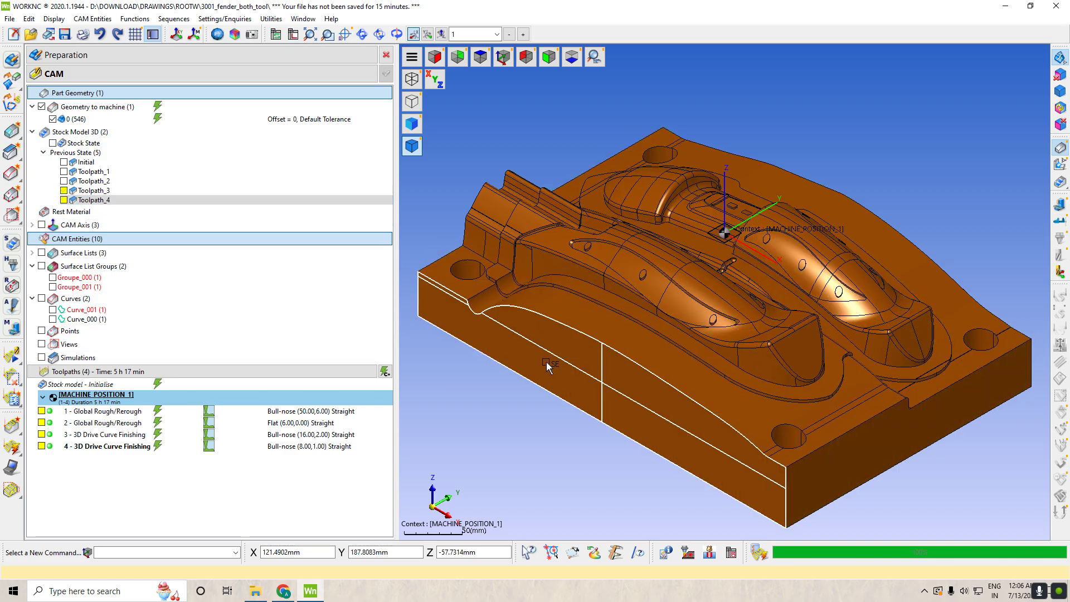
- Compute a rest material preview on the part with negative rest material included, check its colored display and hide it again
left_click(1059, 164)
left_click(175, 198)
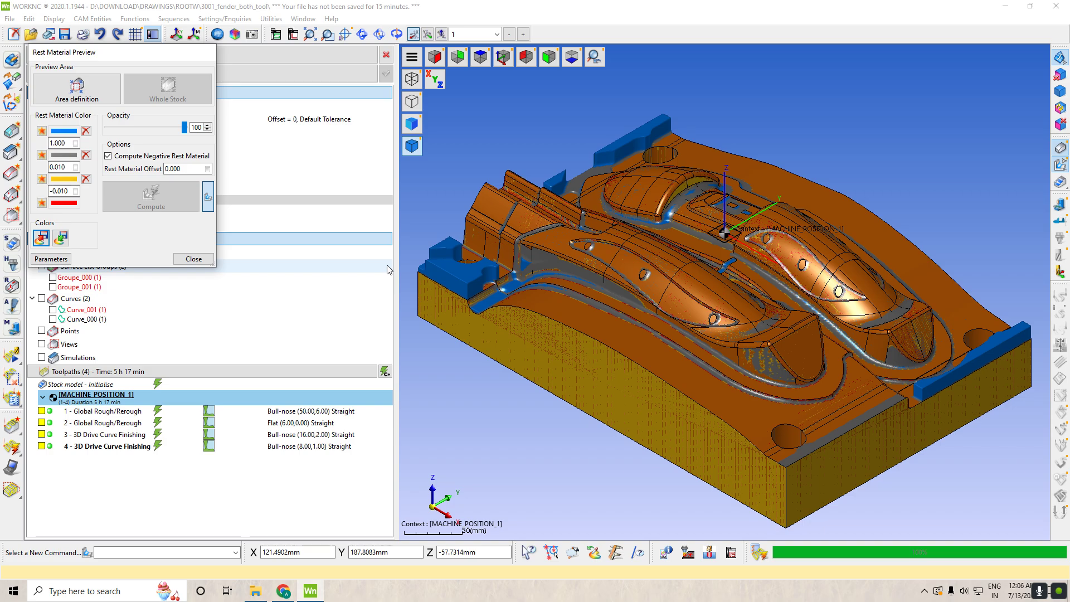
left_click(202, 262)
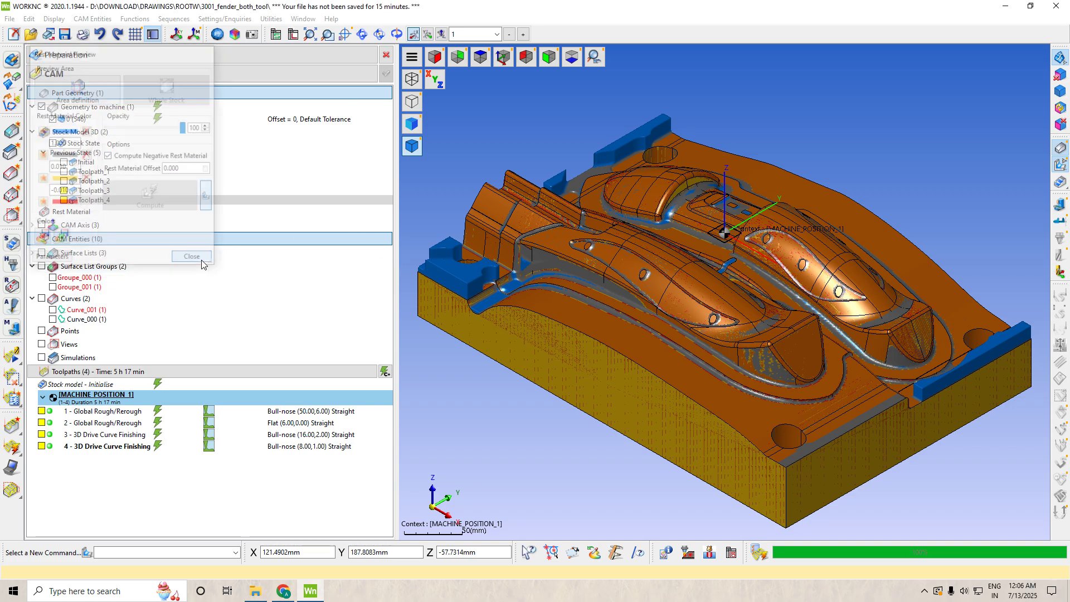
left_click(1059, 166)
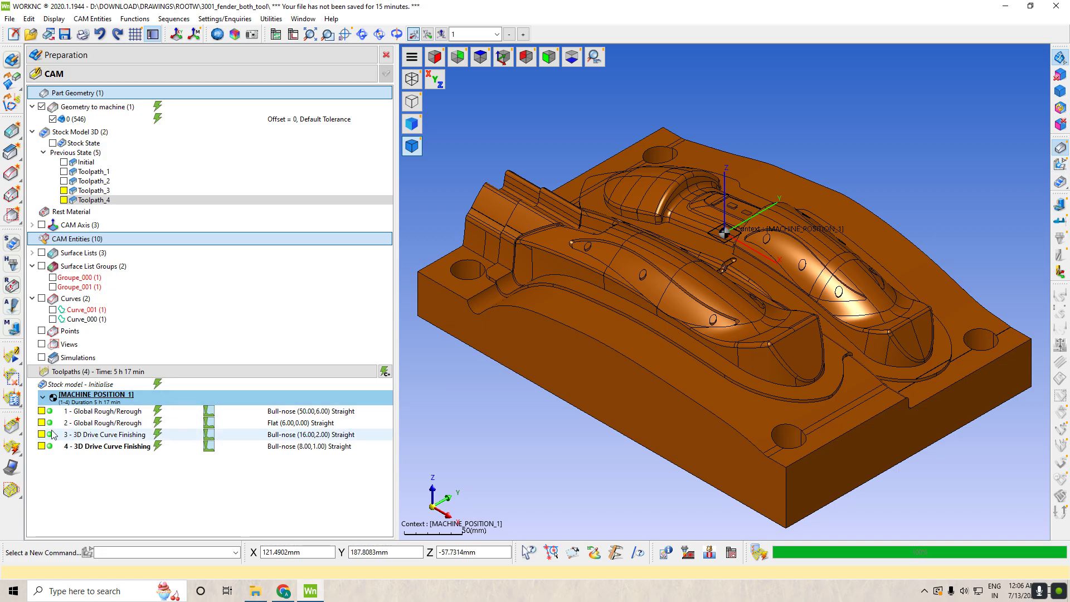
- Collapse the Part Geometry and CAM Entities sections and reset the part to the isometric view
left_click(133, 93)
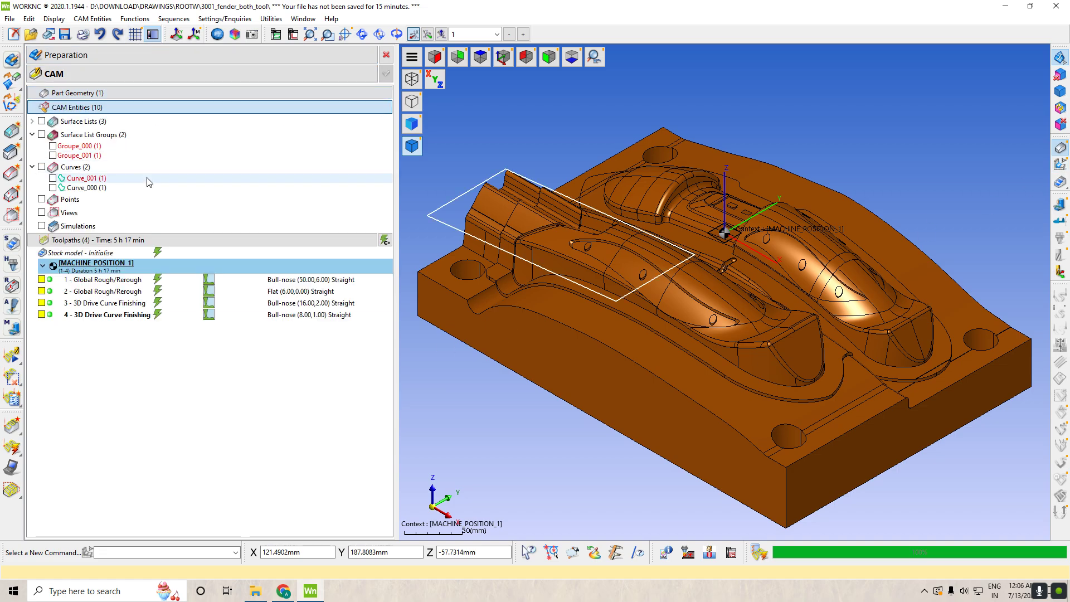
left_click(162, 107)
left_click(502, 58)
scroll(665, 270, "down", 5)
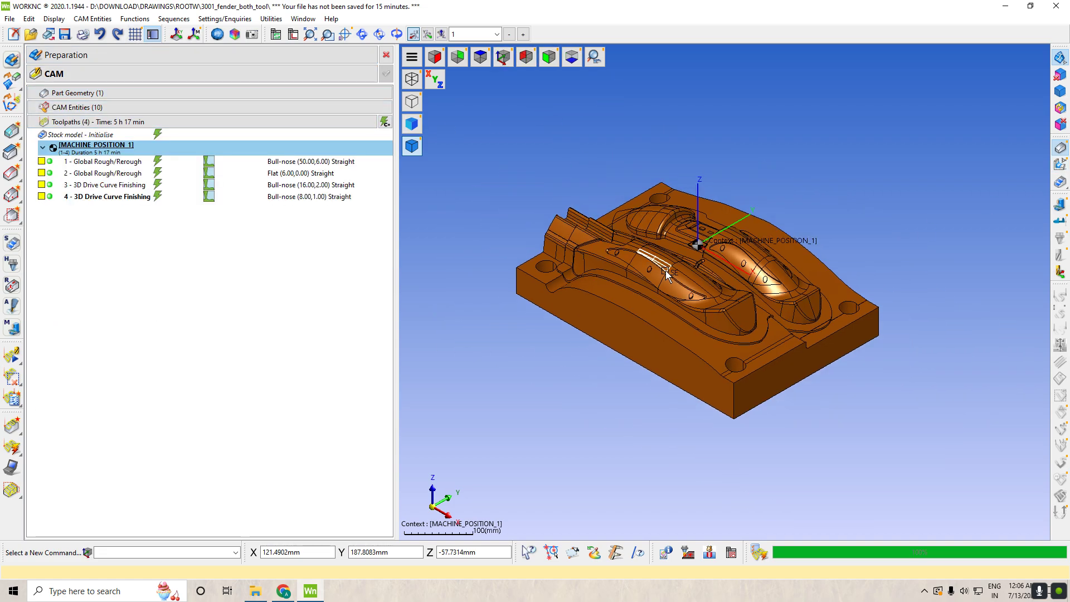
scroll(540, 290, "up", 4)
scroll(539, 288, "down", 3)
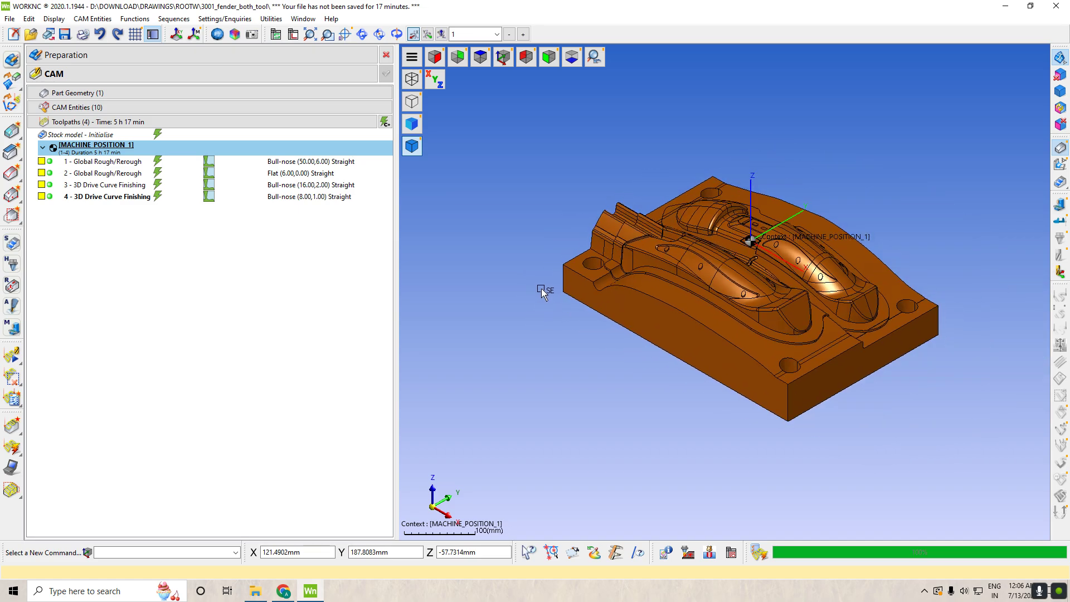
scroll(538, 286, "up", 2)
scroll(849, 281, "up", 2)
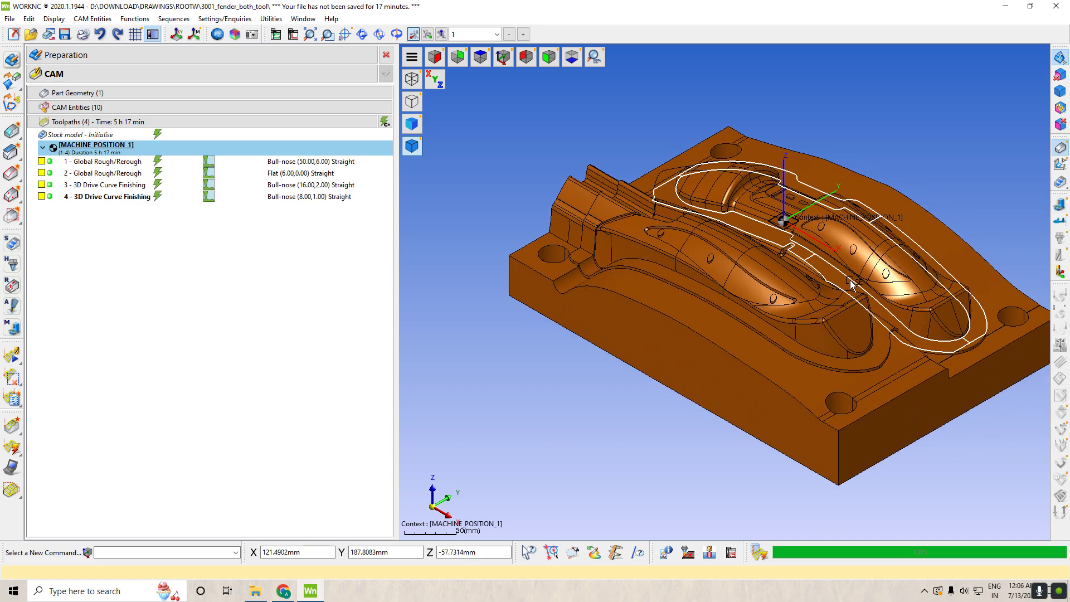